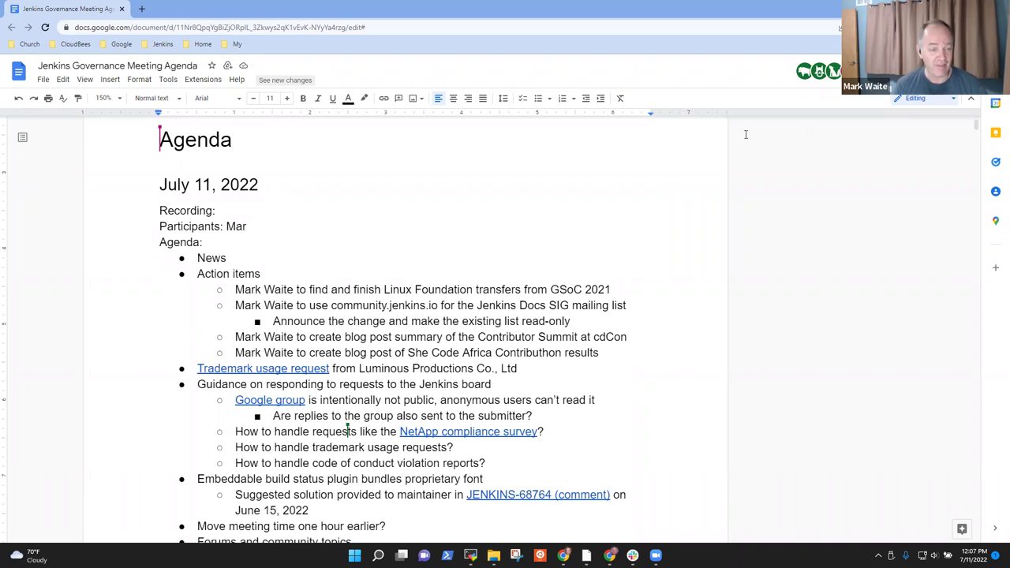
# Review the July 11, 2022 agenda from News through the guidance on responding to requests to the Jenkins board, highlighting topics in turn.
pyautogui.click(256, 231)
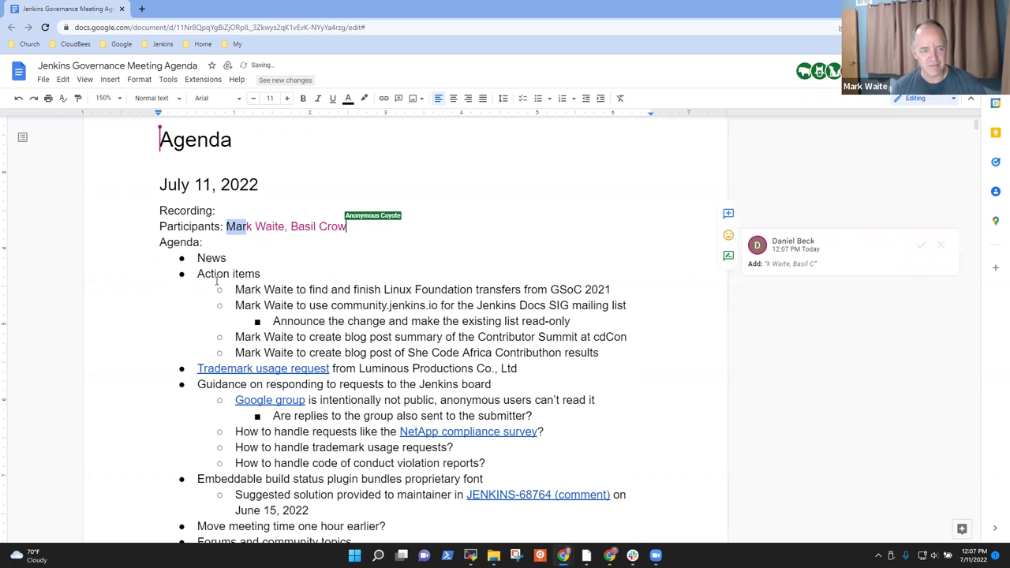
pyautogui.click(257, 277)
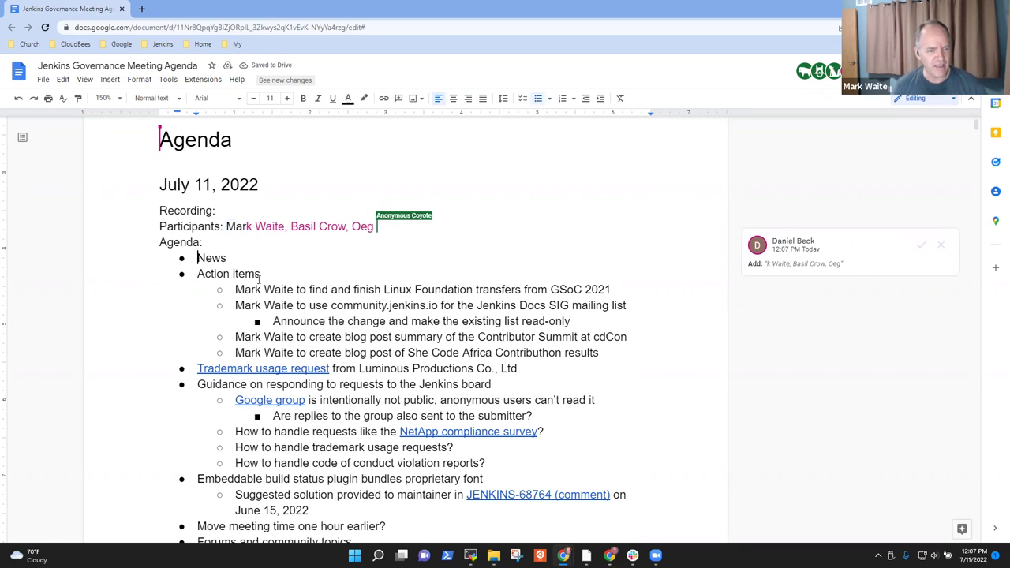
pyautogui.hotkey('shift', 'Down')
pyautogui.press('Down')
pyautogui.hotkey('shift', 'Down')
pyautogui.click(259, 282)
pyautogui.press('Down')
pyautogui.press('Down')
pyautogui.press('Down')
pyautogui.press('Down')
pyautogui.press('Down')
pyautogui.press('Home')
pyautogui.hotkey('shift', 'End')
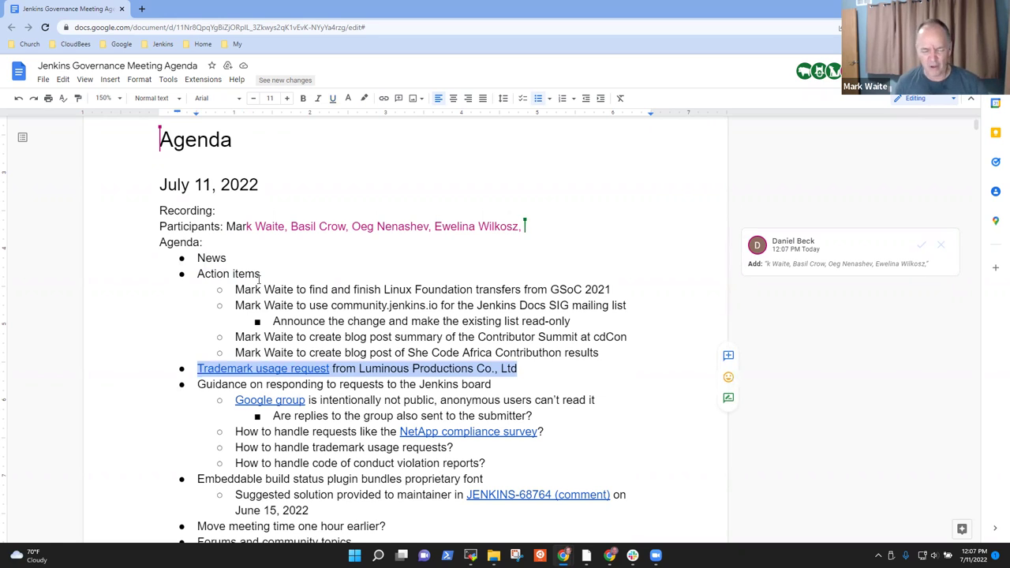
pyautogui.press('Down')
pyautogui.hotkey('shift', 'Home')
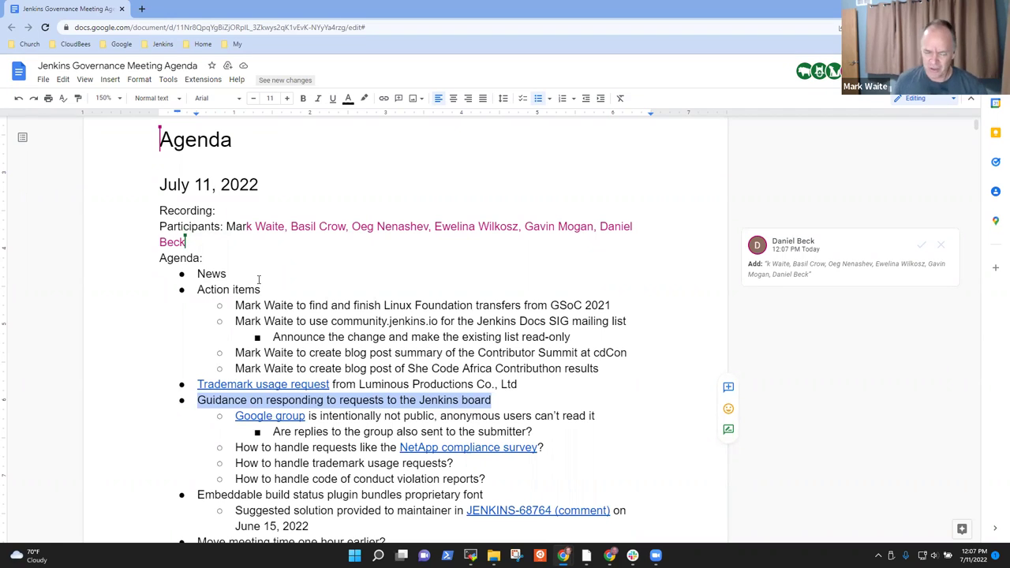
# Review the remaining agenda topics, highlighting the embeddable build status plugin font, the meeting time change, and forums and community topics.
pyautogui.press('Down')
pyautogui.press('Down')
pyautogui.press('Down')
pyautogui.press('Down')
pyautogui.press('Down')
pyautogui.press('Down')
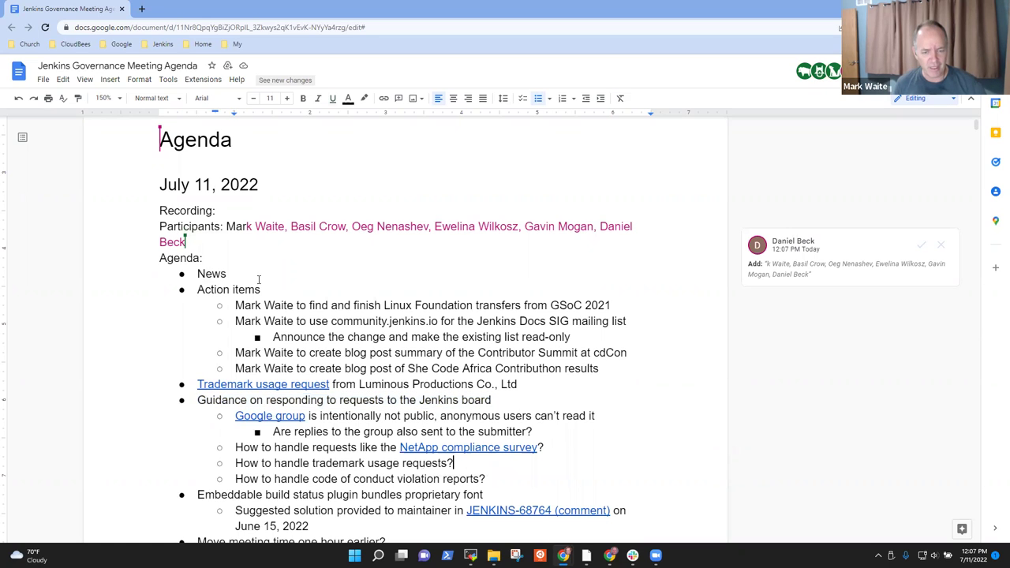
pyautogui.hotkey('shift', 'Home')
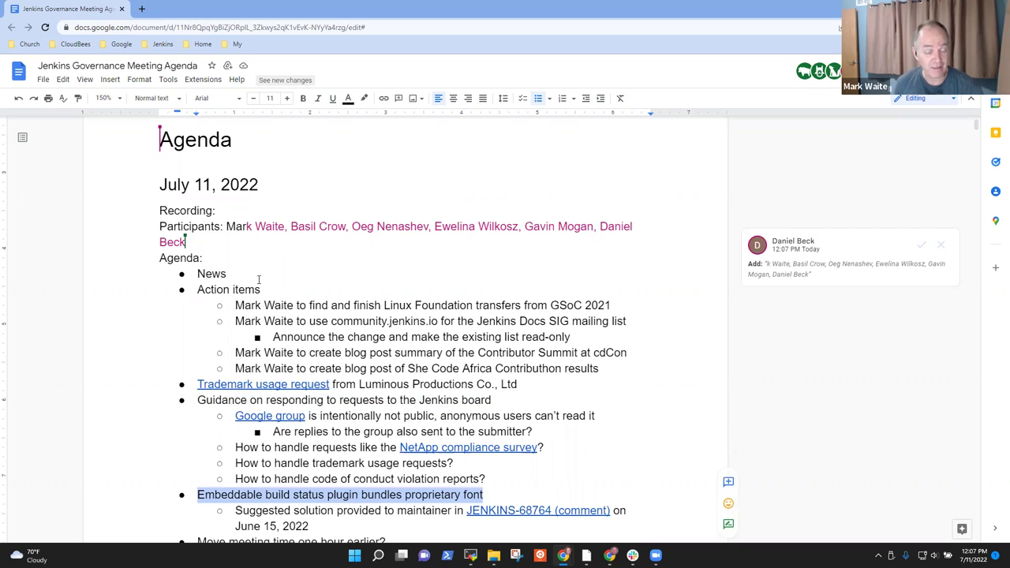
pyautogui.press('Down')
pyautogui.press('Down')
pyautogui.press('Down')
pyautogui.press('Down')
pyautogui.press('Down')
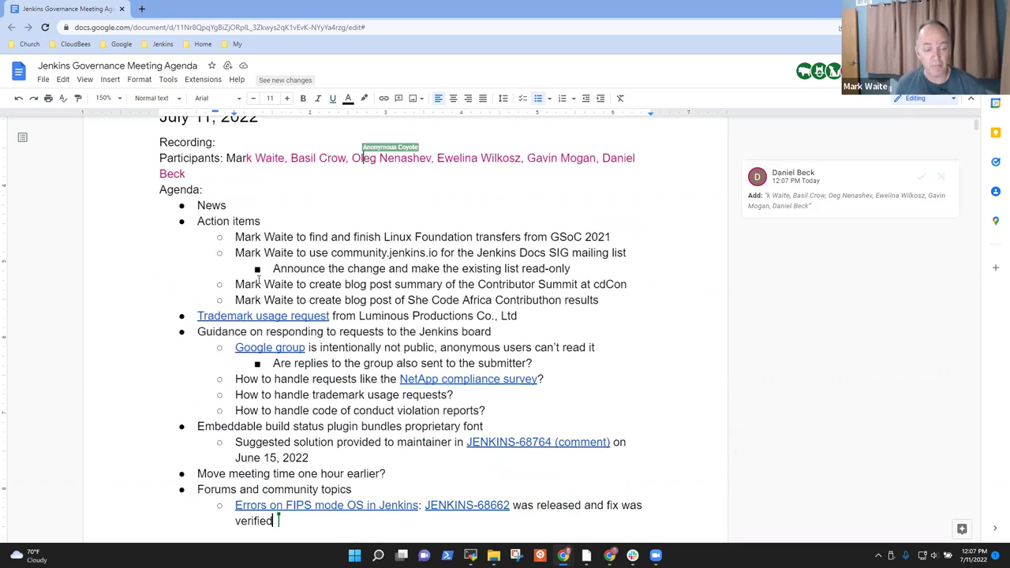
pyautogui.press('Down')
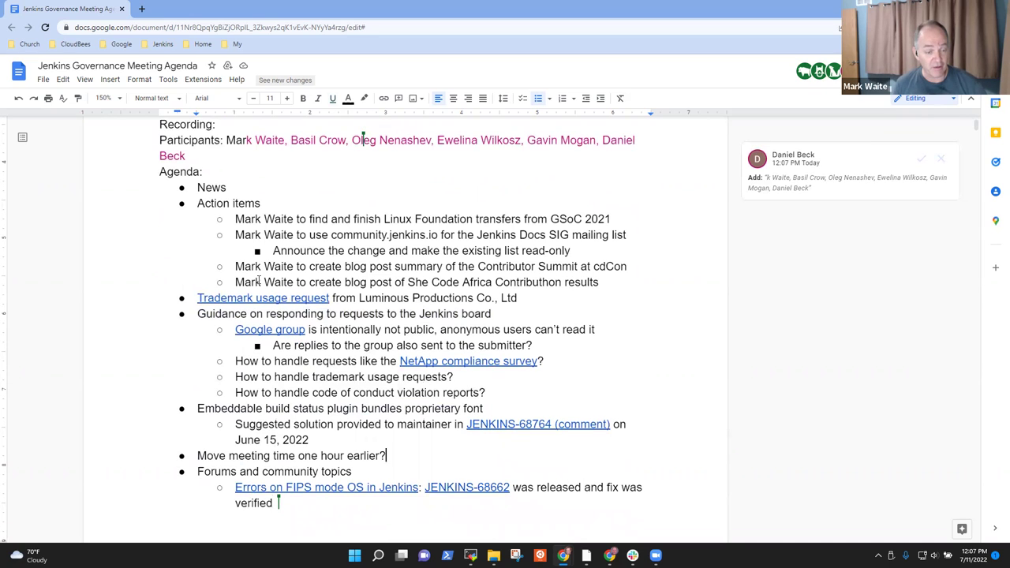
pyautogui.hotkey('shift', 'End')
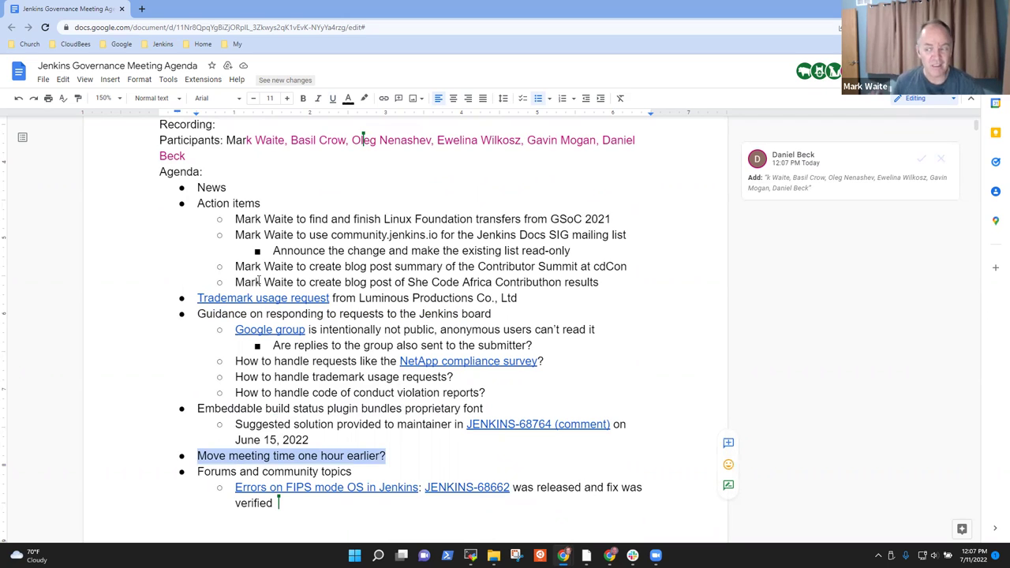
pyautogui.press('Down')
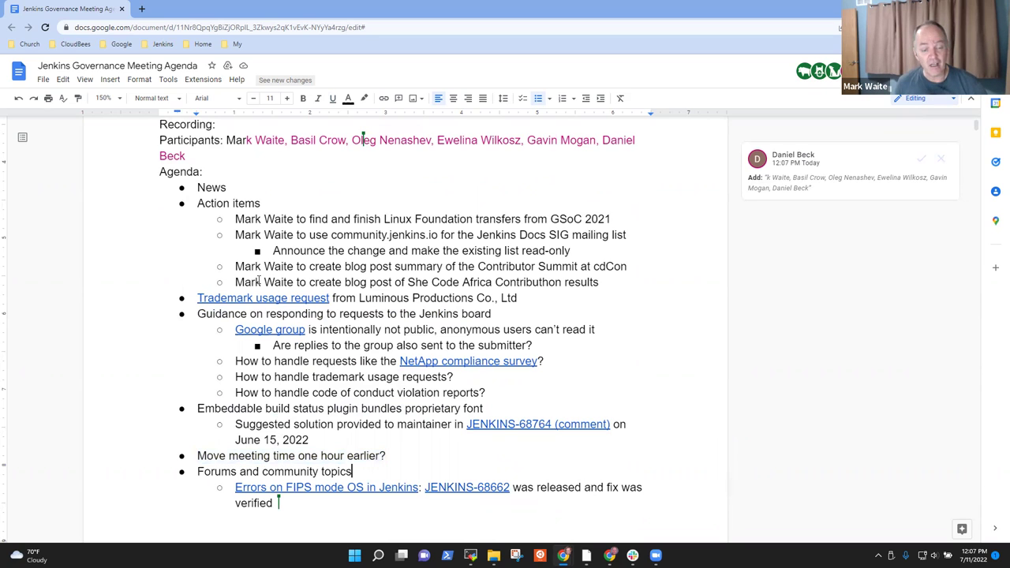
pyautogui.hotkey('shift', 'Home')
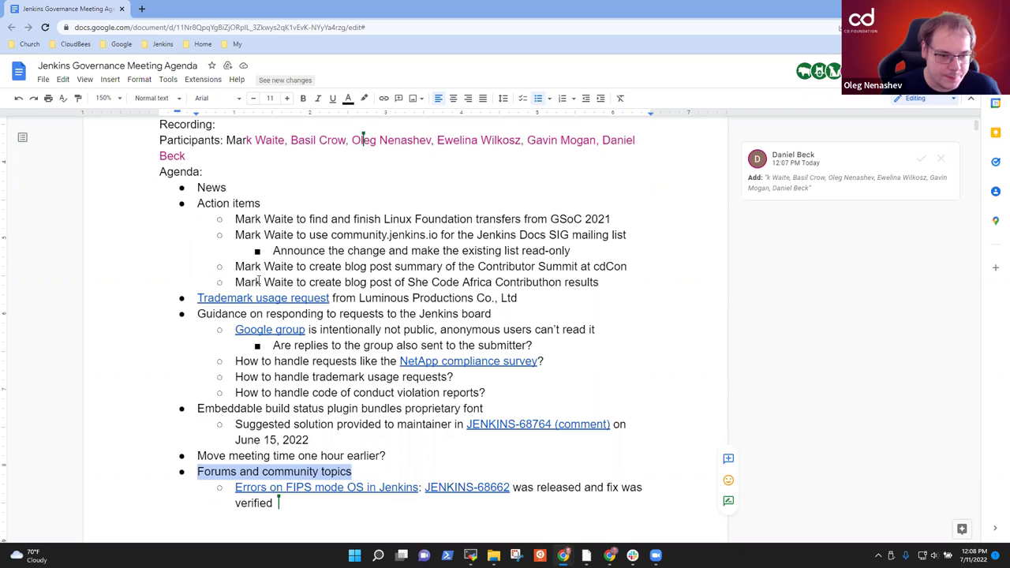
# Add an indented bullet under News reading "LTS 2.346.2 releases on Wednesday".
pyautogui.press('Up')
pyautogui.press('Up')
pyautogui.press('Up')
pyautogui.press('Up')
pyautogui.press('Up')
pyautogui.press('Up')
pyautogui.press('Up')
pyautogui.press('Up')
pyautogui.press('Up')
pyautogui.press('Up')
pyautogui.press('Up')
pyautogui.press('Up')
pyautogui.press('Up')
pyautogui.press('Up')
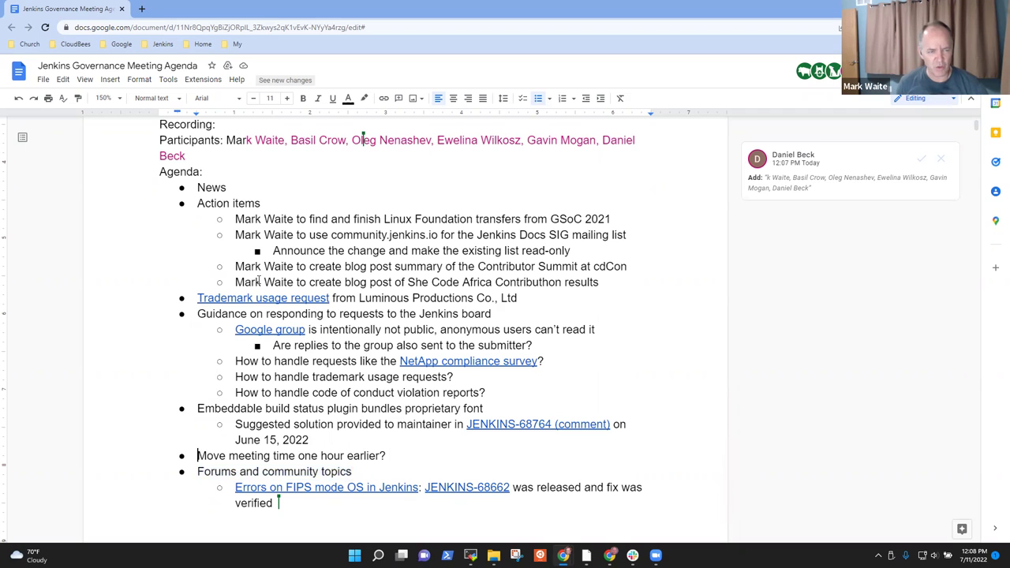
pyautogui.press('Up')
pyautogui.press('Up')
pyautogui.press('Up')
pyautogui.press('Up')
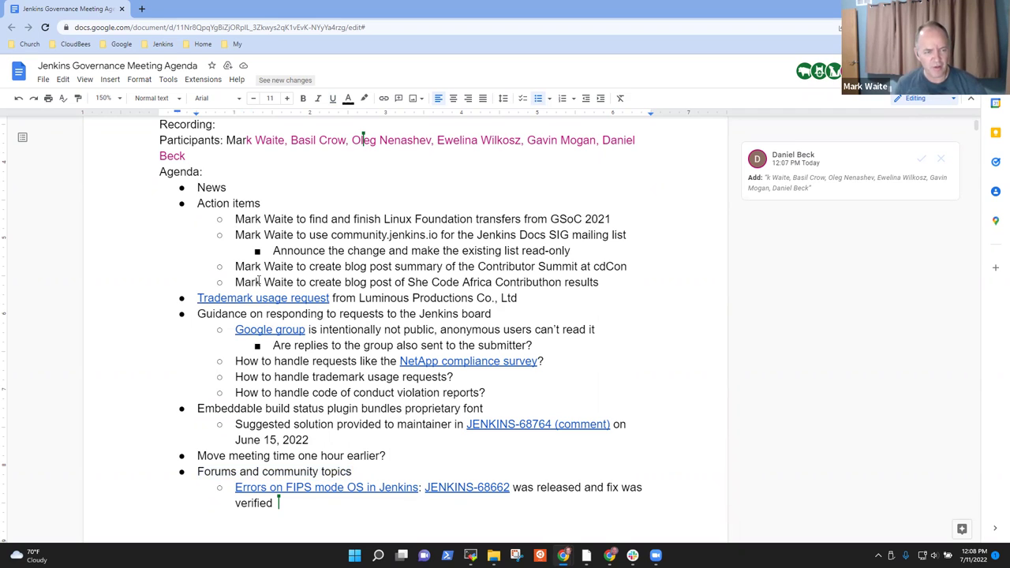
pyautogui.press('Return')
pyautogui.press('Tab')
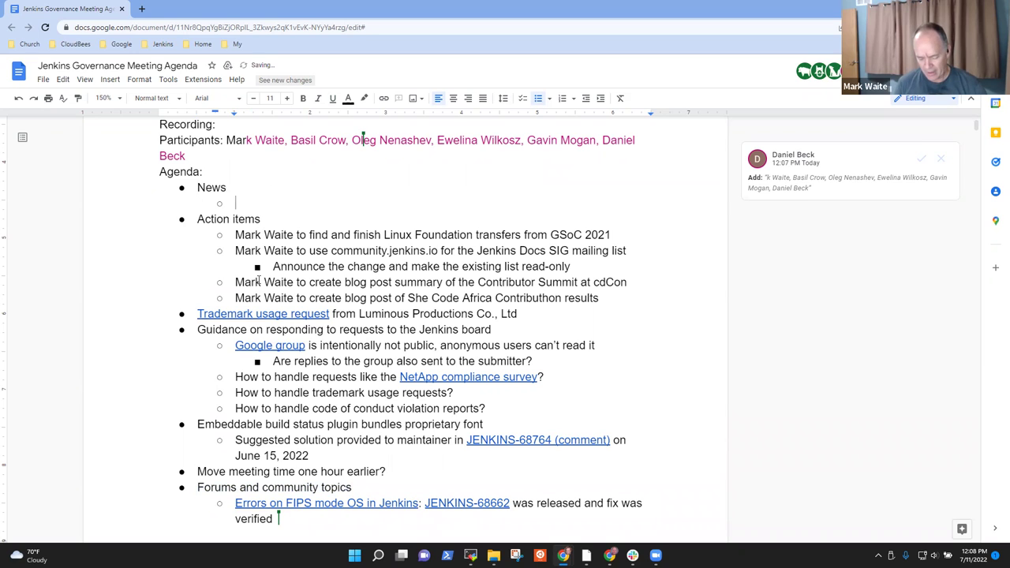
pyautogui.write('LTS 2.346.')
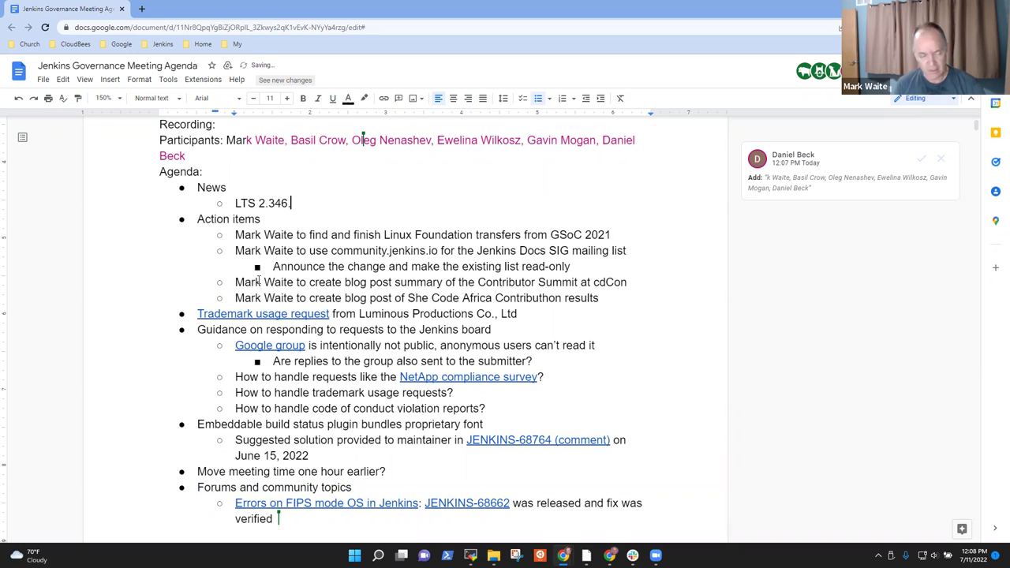
pyautogui.write('2 releases')
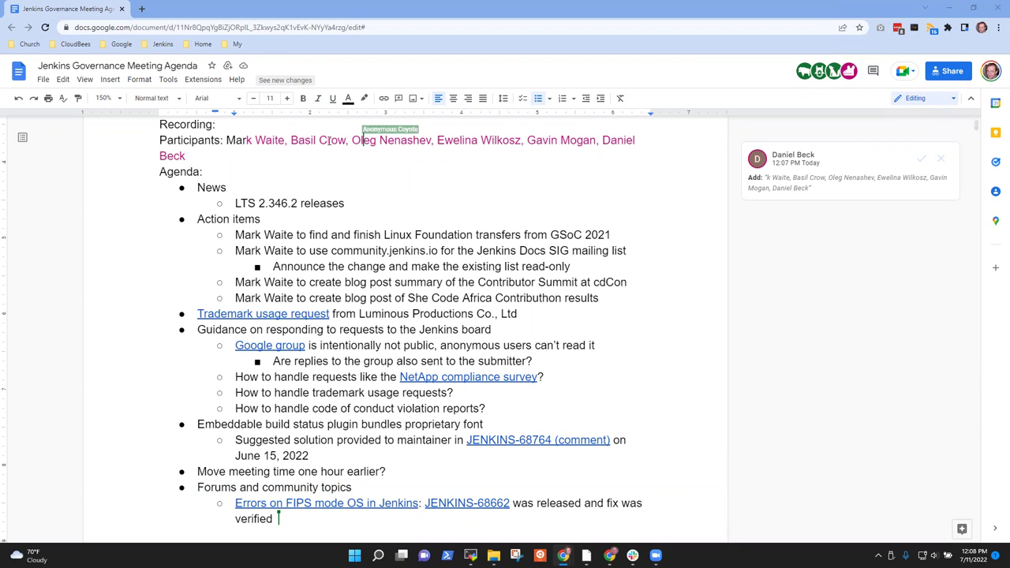
pyautogui.click(351, 204)
pyautogui.write('on Wednesday')
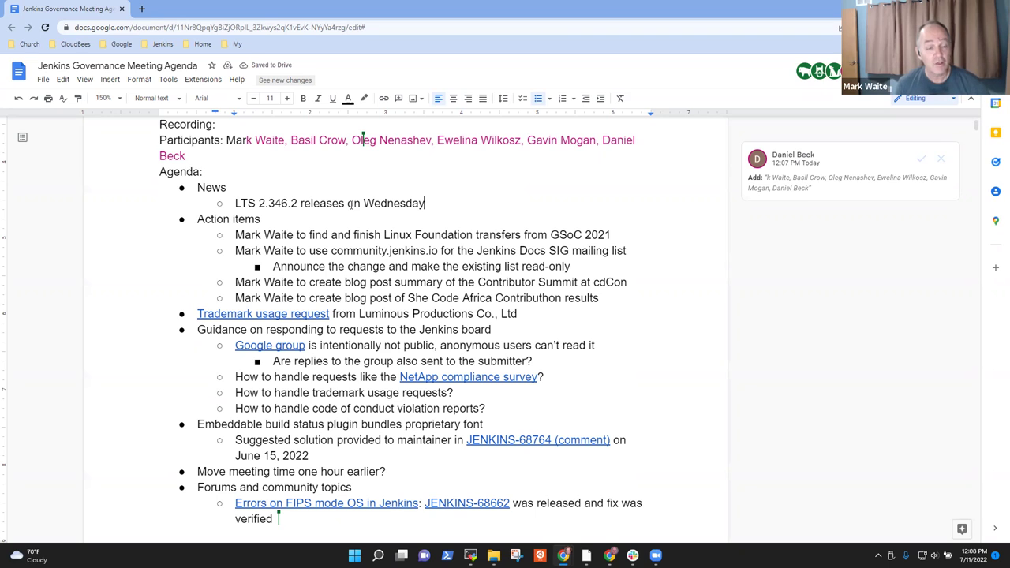
# Highlight the text of the LTS 2.346.2 release bullet under News for review.
pyautogui.hotkey('ctrl', 'shift', 'Left')
pyautogui.hotkey('ctrl', 'shift', 'Left')
pyautogui.hotkey('ctrl', 'shift', 'Left')
pyautogui.hotkey('ctrl', 'shift', 'Left')
pyautogui.hotkey('ctrl', 'shift', 'Left')
pyautogui.hotkey('ctrl', 'shift', 'Left')
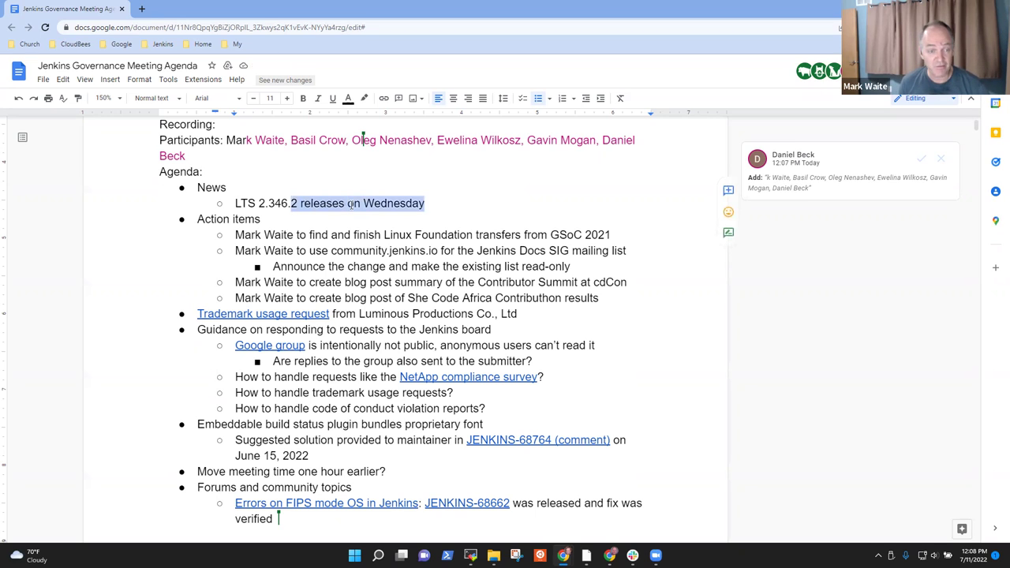
pyautogui.hotkey('ctrl', 'shift', 'Left')
pyautogui.press('Right')
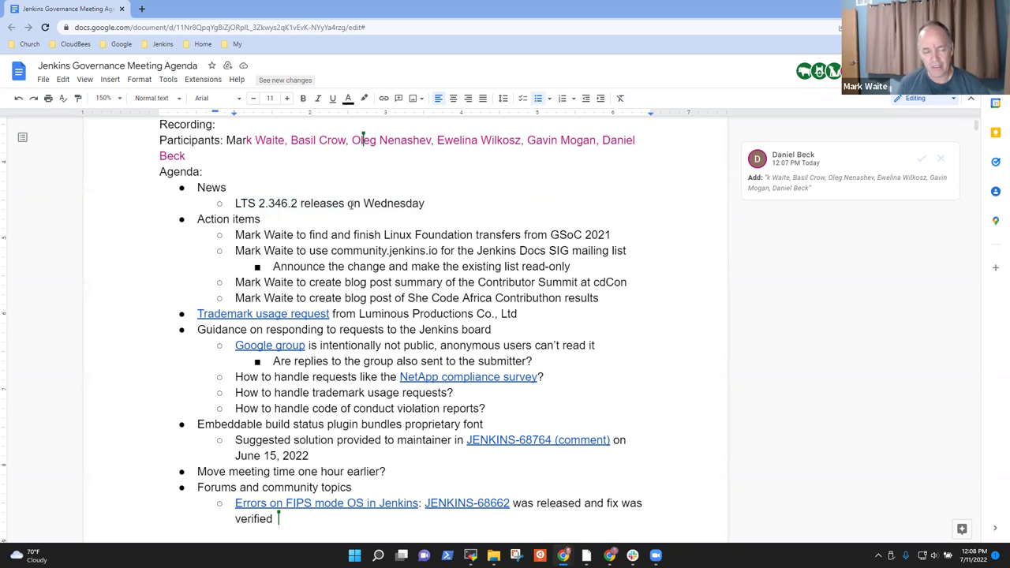
# Add a sub-bullet under the LTS 2.346.2 release item reading "Removes install-plugins.sh".
pyautogui.press('Return')
pyautogui.press('Tab')
pyautogui.write('Removes')
pyautogui.press('BackSpace')
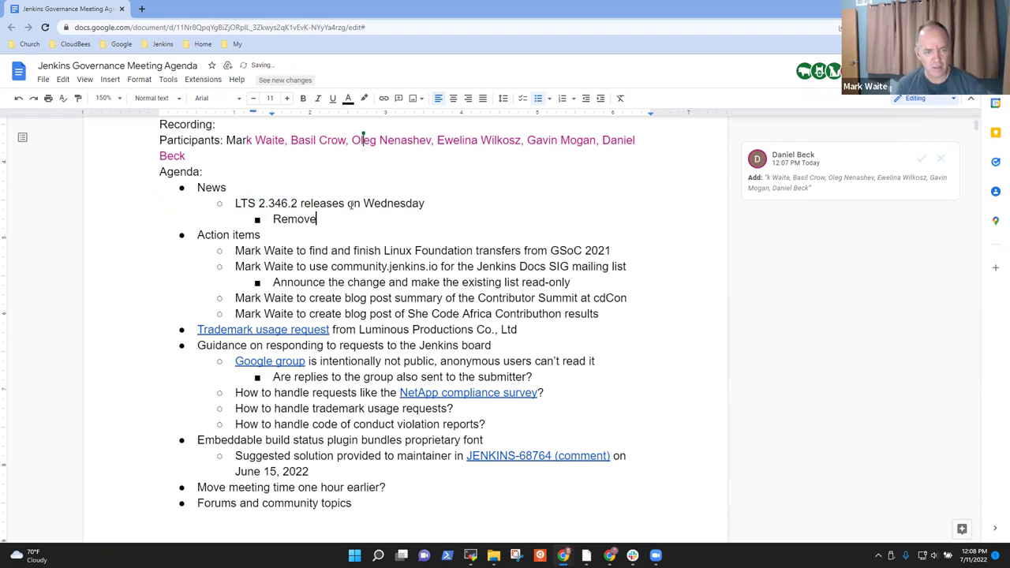
pyautogui.write('s install-')
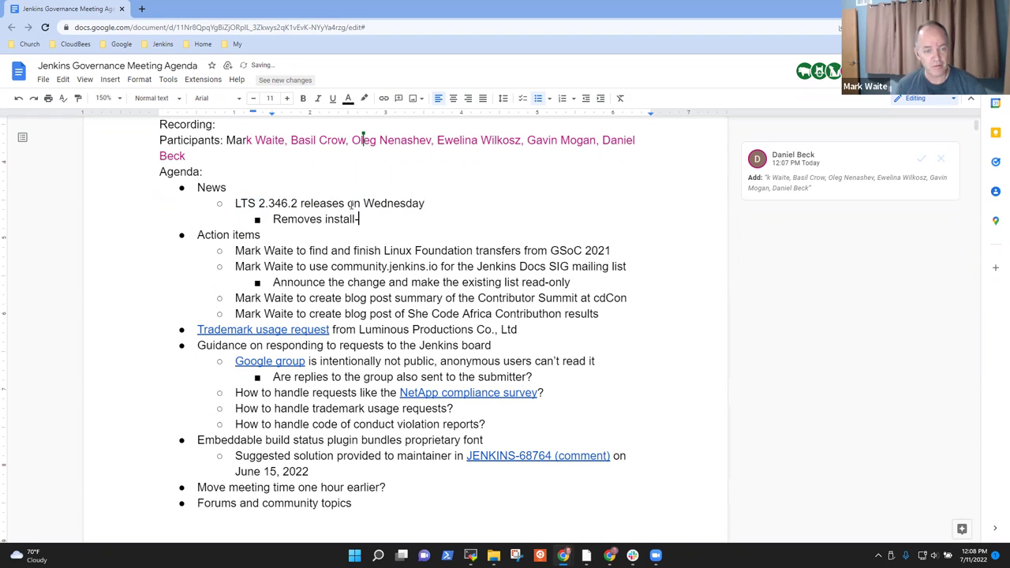
pyautogui.write('plugins.sh')
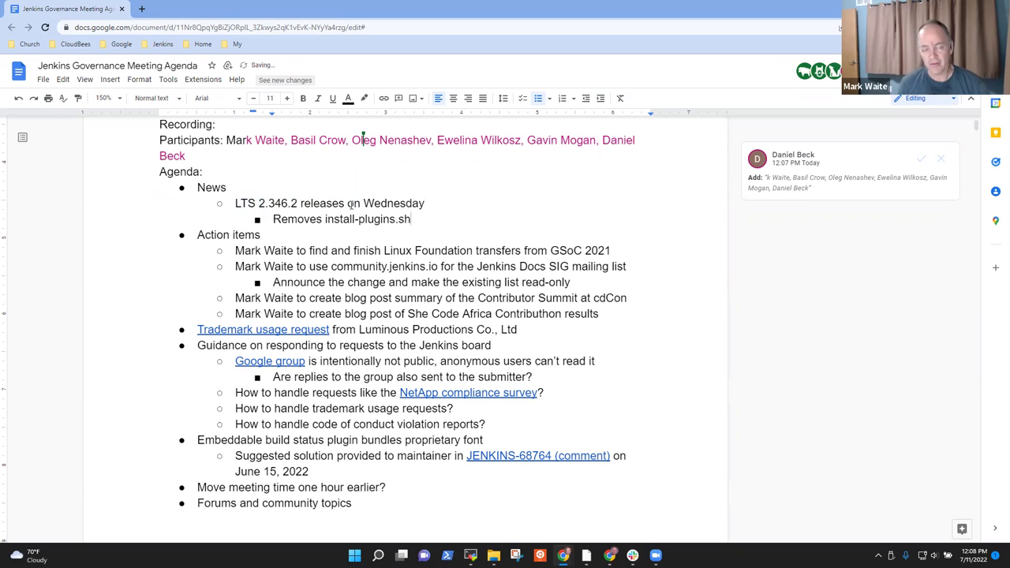
# Highlight the install-plugins.sh file name and the whole sub-bullet about its removal for review.
pyautogui.hotkey('ctrl', 'shift', 'Left')
pyautogui.hotkey('ctrl', 'shift', 'Left')
pyautogui.hotkey('ctrl', 'shift', 'Left')
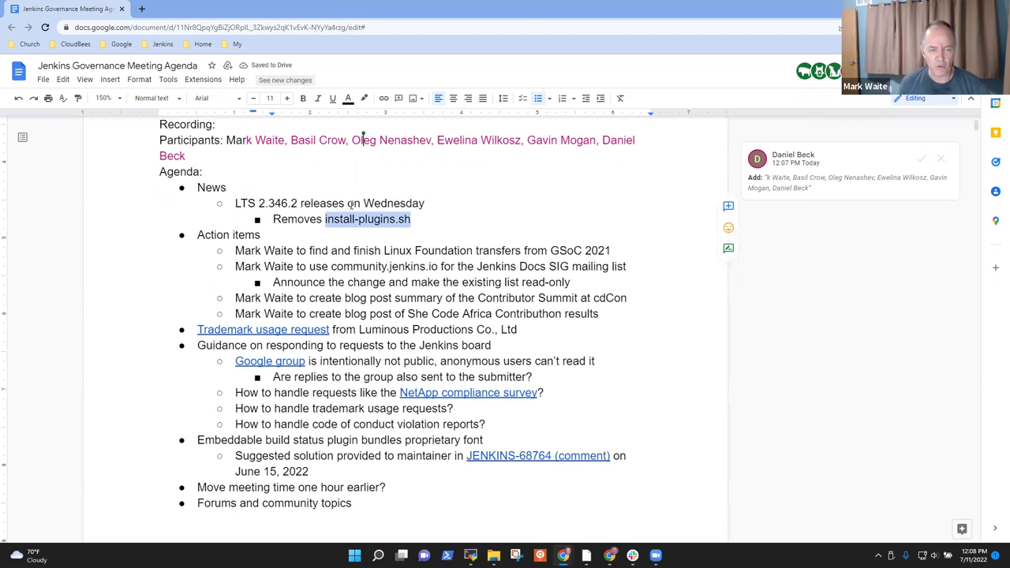
pyautogui.press('Right')
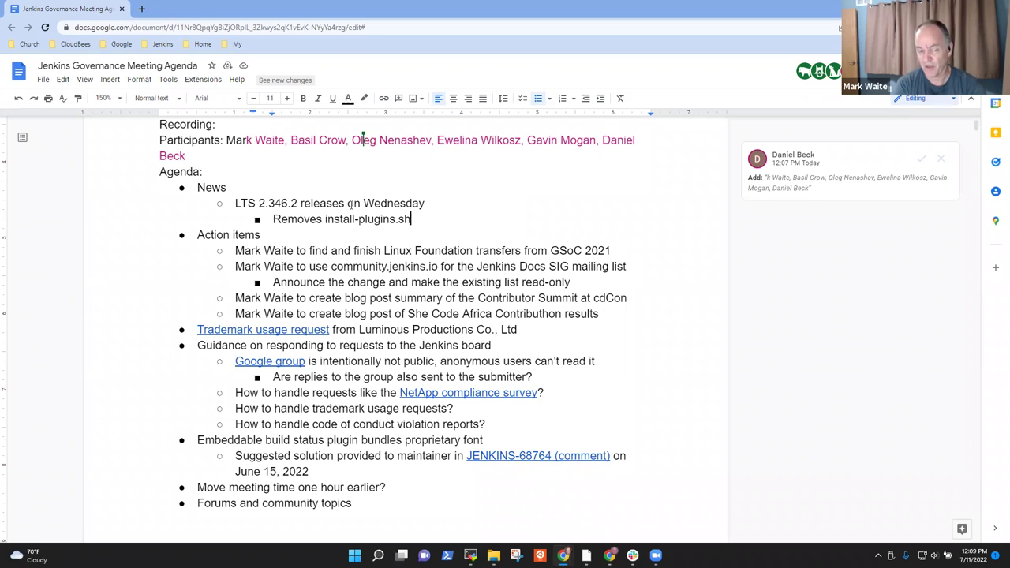
pyautogui.hotkey('ctrl', 'shift', 'Left')
pyautogui.hotkey('ctrl', 'shift', 'Left')
pyautogui.hotkey('ctrl', 'shift', 'Left')
pyautogui.hotkey('ctrl', 'shift', 'Left')
pyautogui.hotkey('ctrl', 'shift', 'Left')
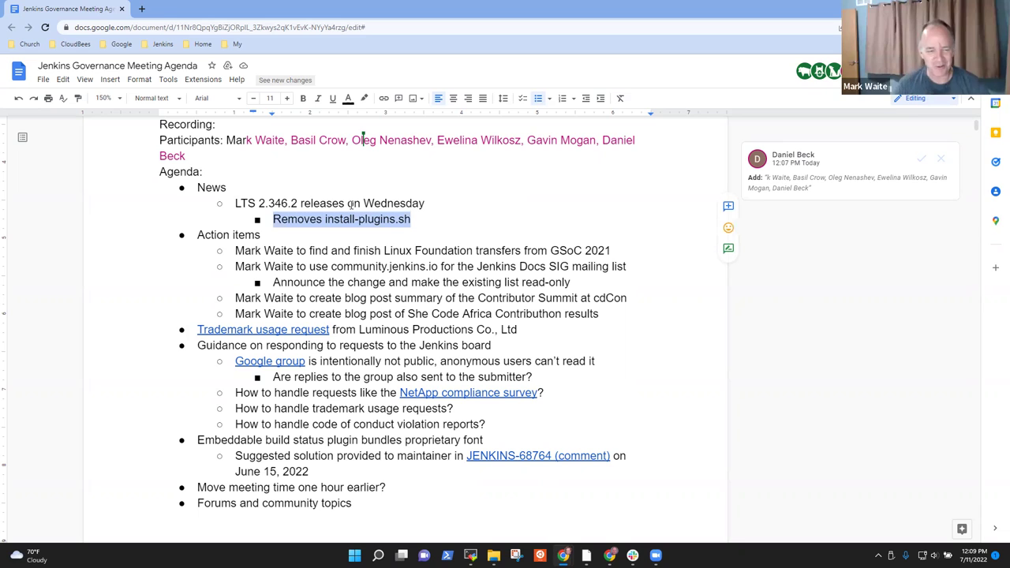
pyautogui.press('Right')
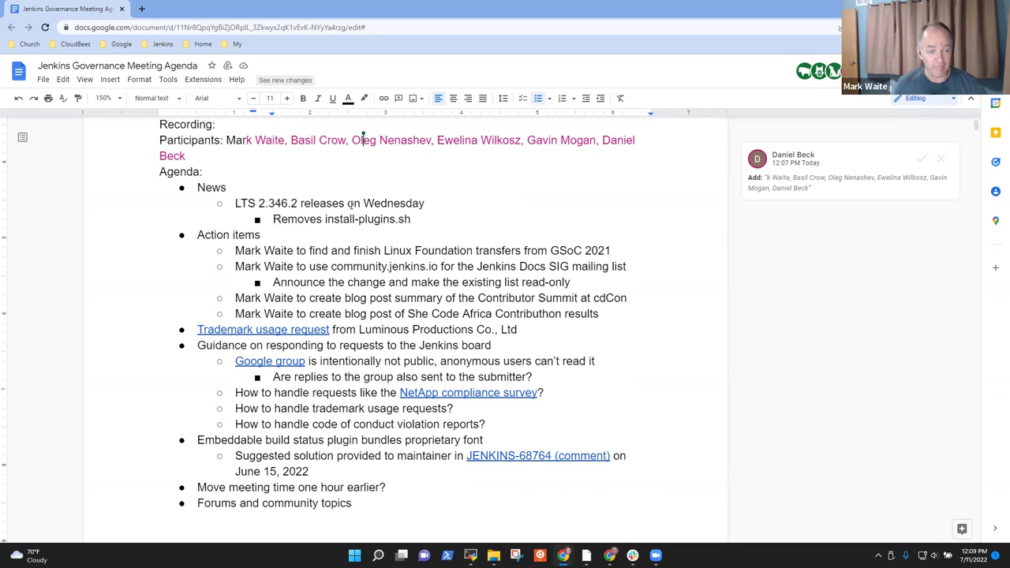
# Add a second-level News bullet reading "Jenkinsfile Runner is dropping Java 8 support as part of the next release" and highlight it.
pyautogui.press('Up')
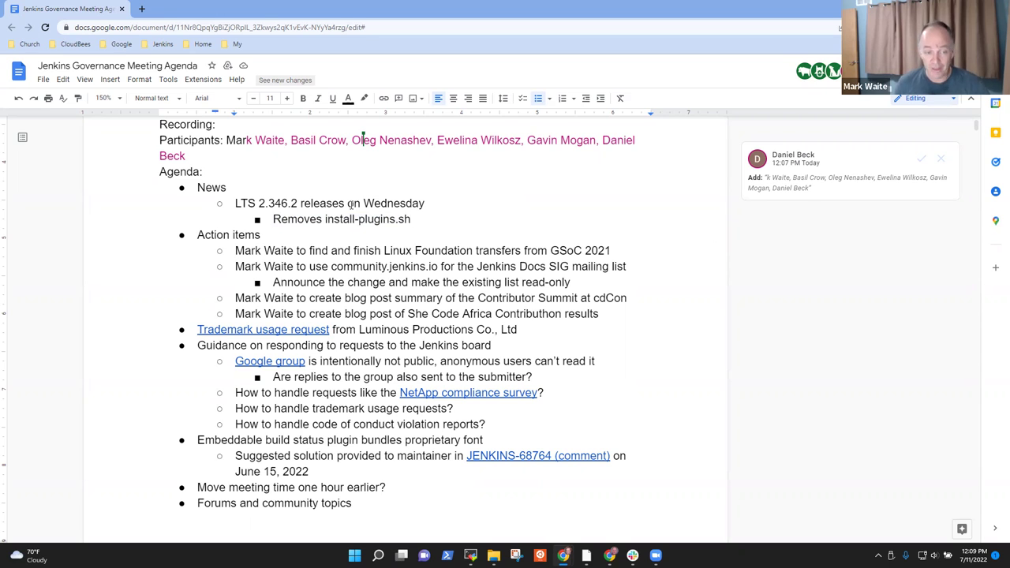
pyautogui.press('Down')
pyautogui.press('End')
pyautogui.press('Return')
pyautogui.hotkey('shift', 'Tab')
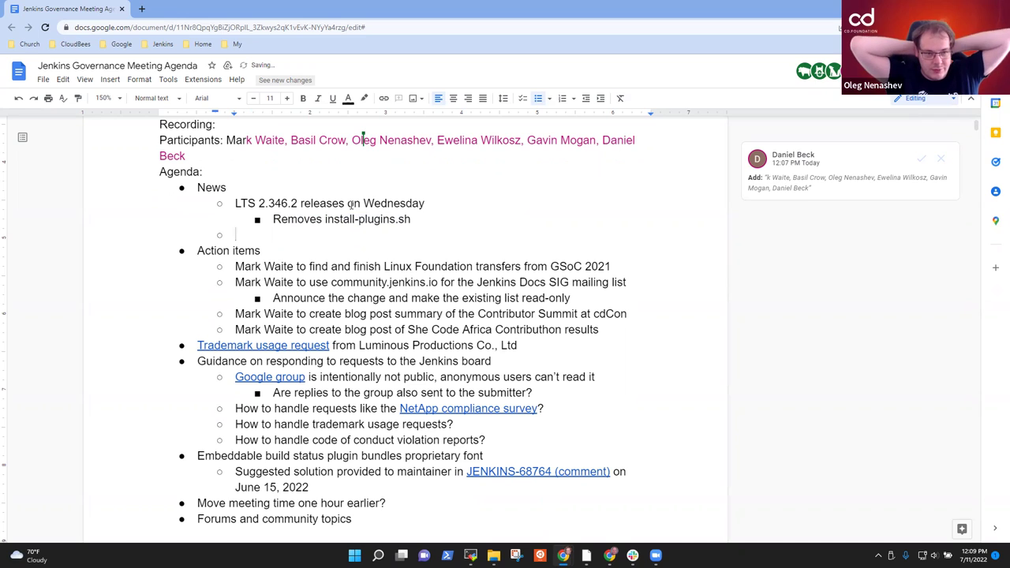
pyautogui.write('Jenkinsfile Runner is dropping Java')
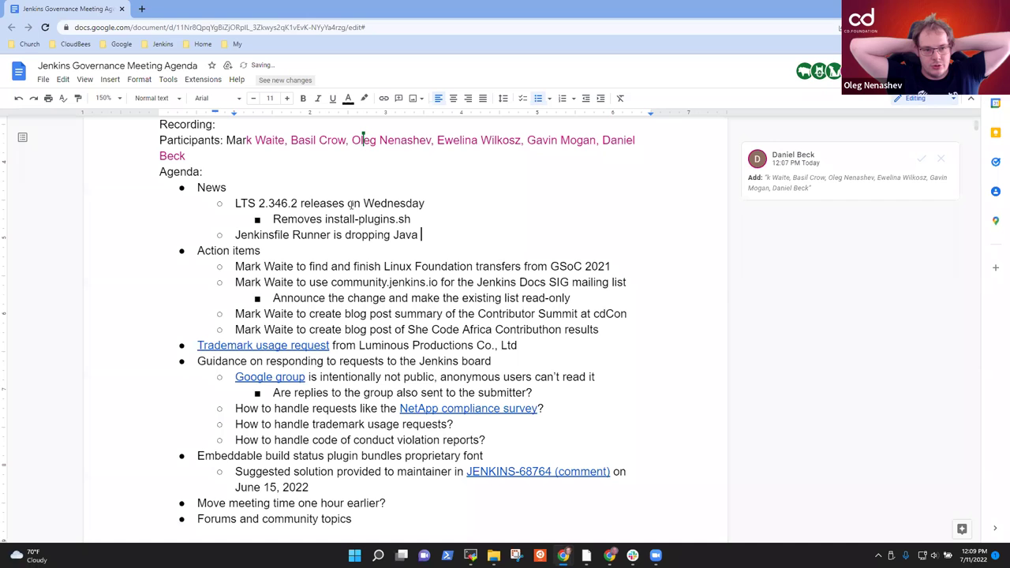
pyautogui.write(' 8 support as part of the enw')
pyautogui.press('BackSpace')
pyautogui.press('BackSpace')
pyautogui.press('BackSpace')
pyautogui.press('BackSpace')
pyautogui.write('next relas')
pyautogui.press('BackSpace')
pyautogui.press('BackSpace')
pyautogui.write('ease')
pyautogui.hotkey('shift', 'Home')
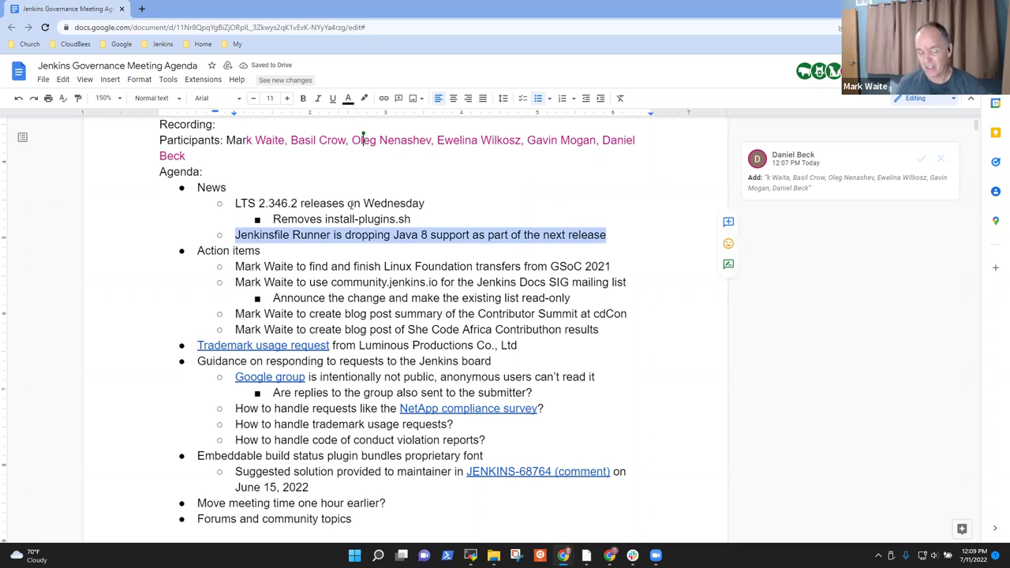
pyautogui.press('Left')
pyautogui.hotkey('shift', 'End')
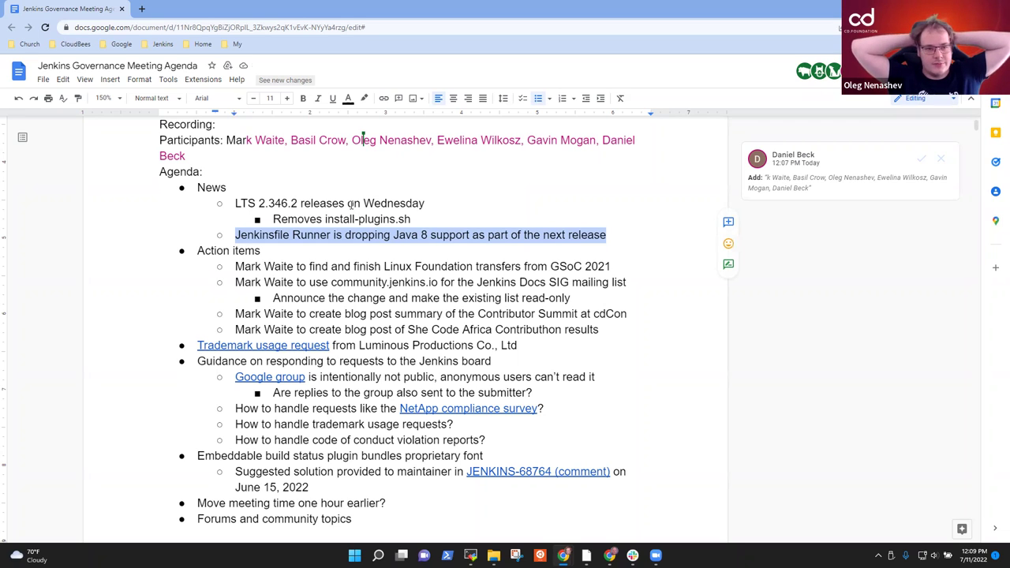
# Add another News bullet below the Jenkinsfile Runner item reading "Java 17 support is looking very good in Jenkins".
pyautogui.press('Up')
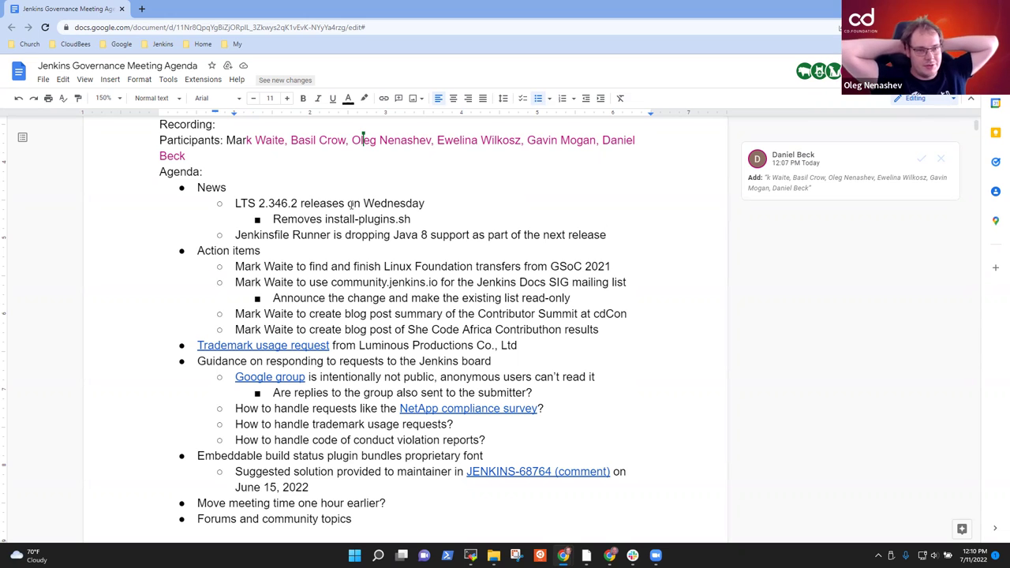
pyautogui.press('Return')
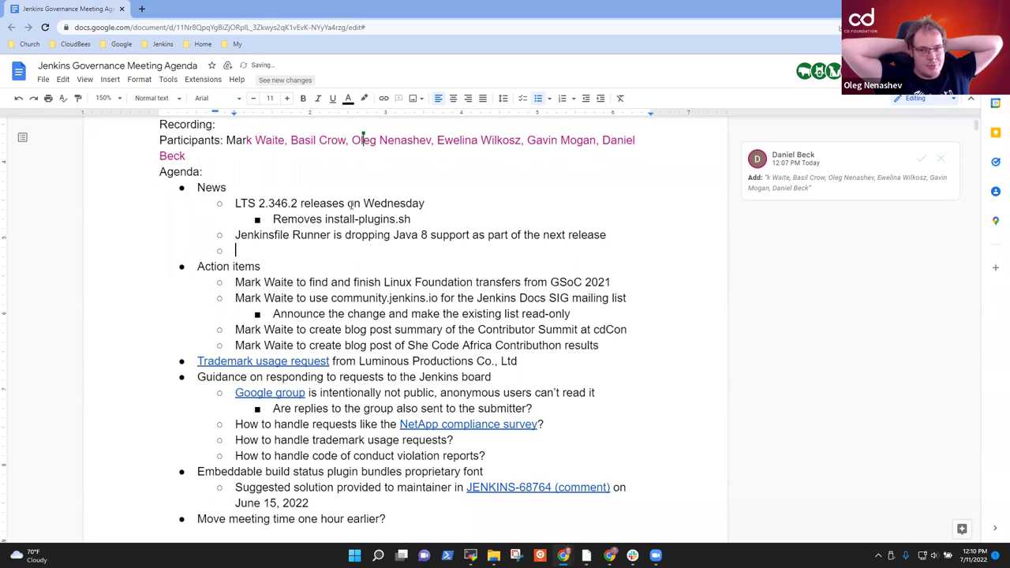
pyautogui.write('Java 17 suppo')
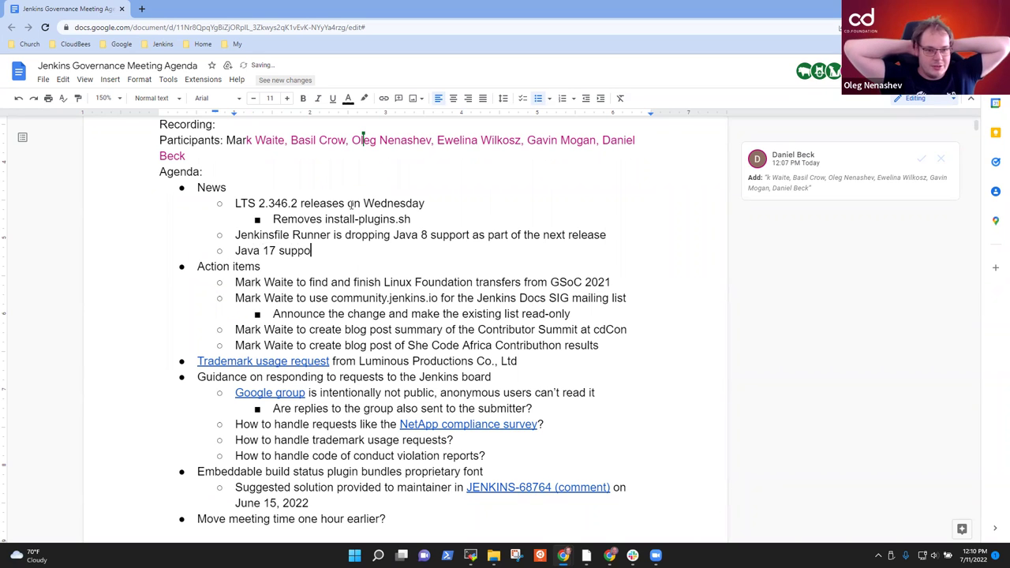
pyautogui.write('rt is looking very good in Jenkins')
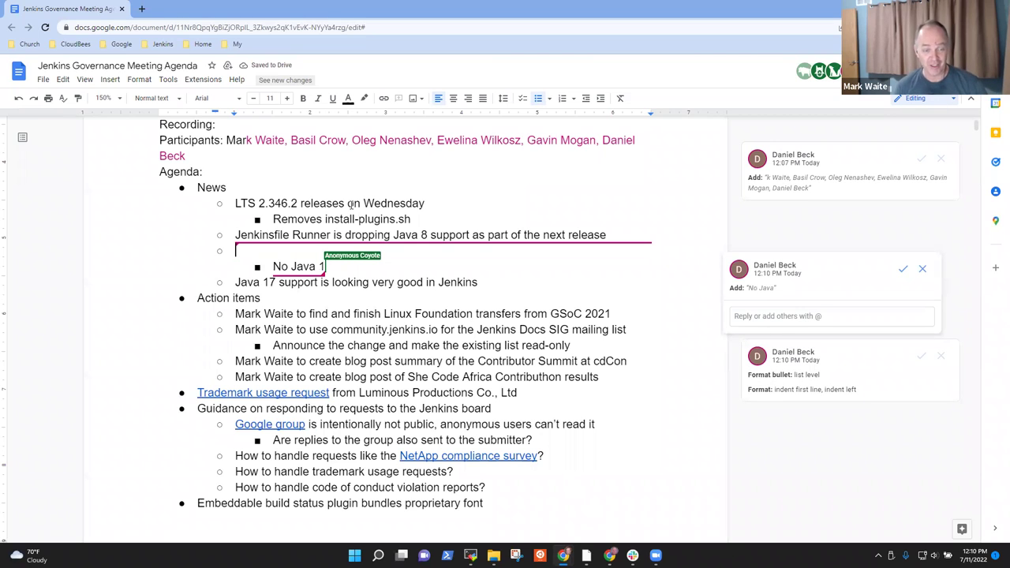
# Accept the suggested participant names and the suggested "No Java 17 support yet" sub-bullet with its list-level formatting under the Jenkinsfile Runner item.
pyautogui.click(922, 160)
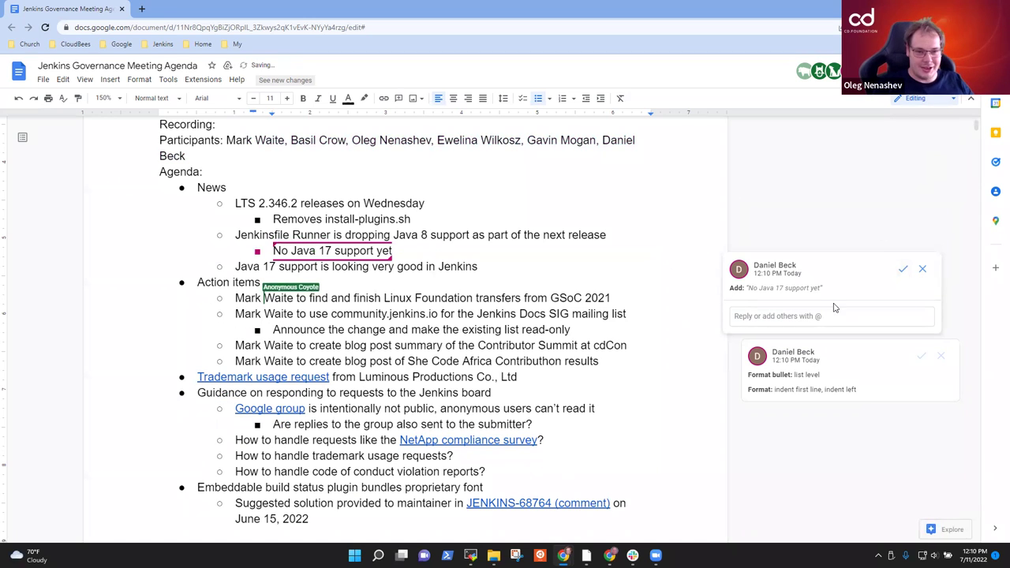
pyautogui.click(904, 272)
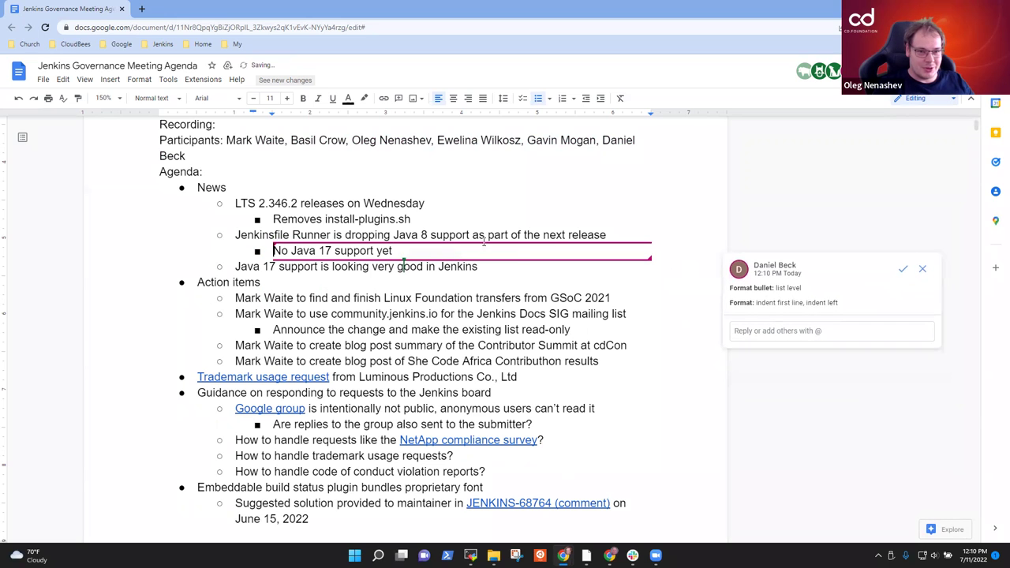
pyautogui.click(903, 269)
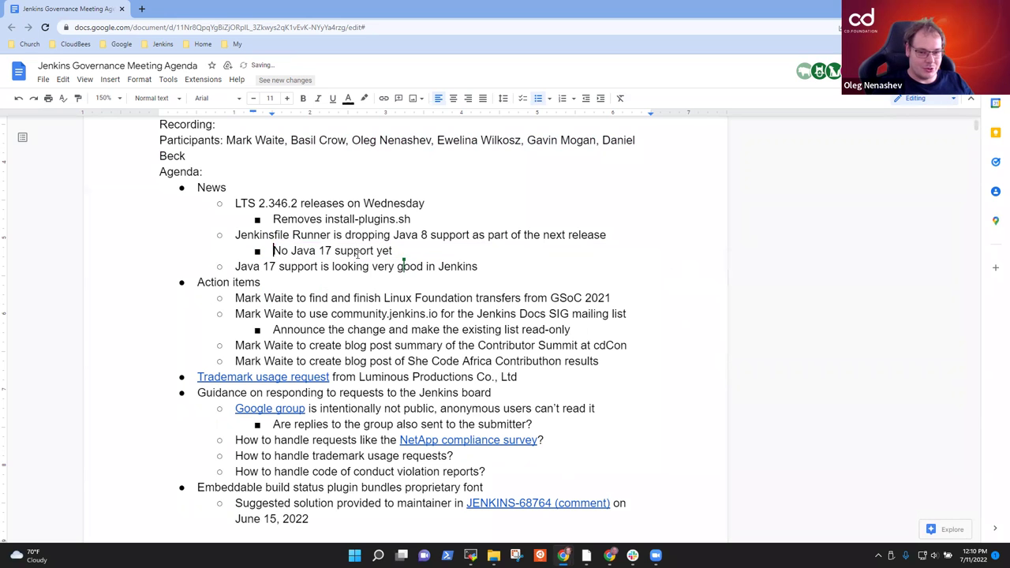
pyautogui.click(389, 267)
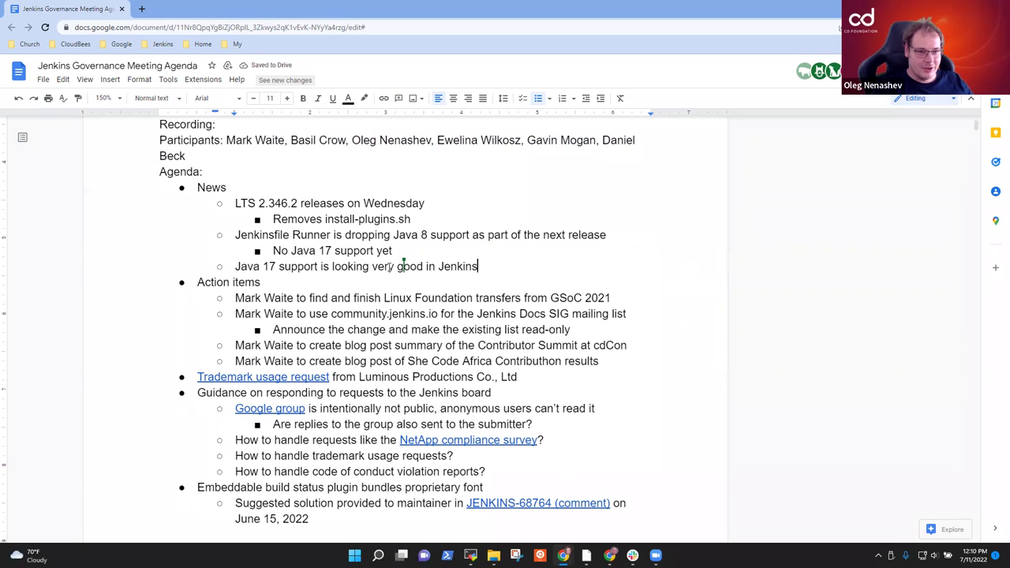
pyautogui.press('End')
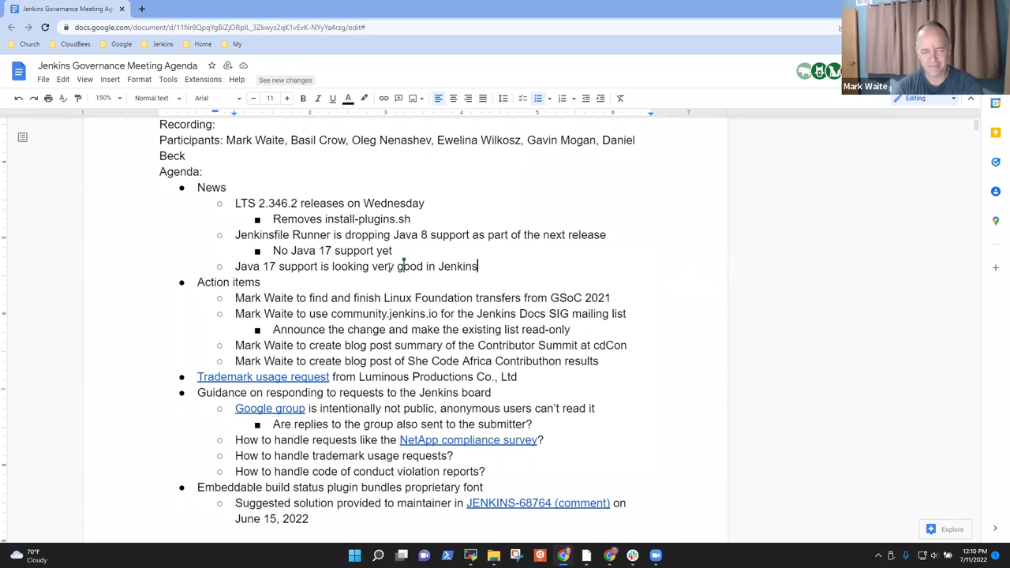
# Highlight "Java 8 support" in the Jenkinsfile Runner item and accept the suggested addition ", will require Java 11 soon".
pyautogui.moveTo(479, 235); pyautogui.dragTo(430, 234)
pyautogui.click(426, 234)
pyautogui.doubleClick(405, 235)
pyautogui.keyDown('shift'); pyautogui.click(469, 234); pyautogui.keyUp('shift')
pyautogui.hotkey('ctrl', 'shift', 'Left')
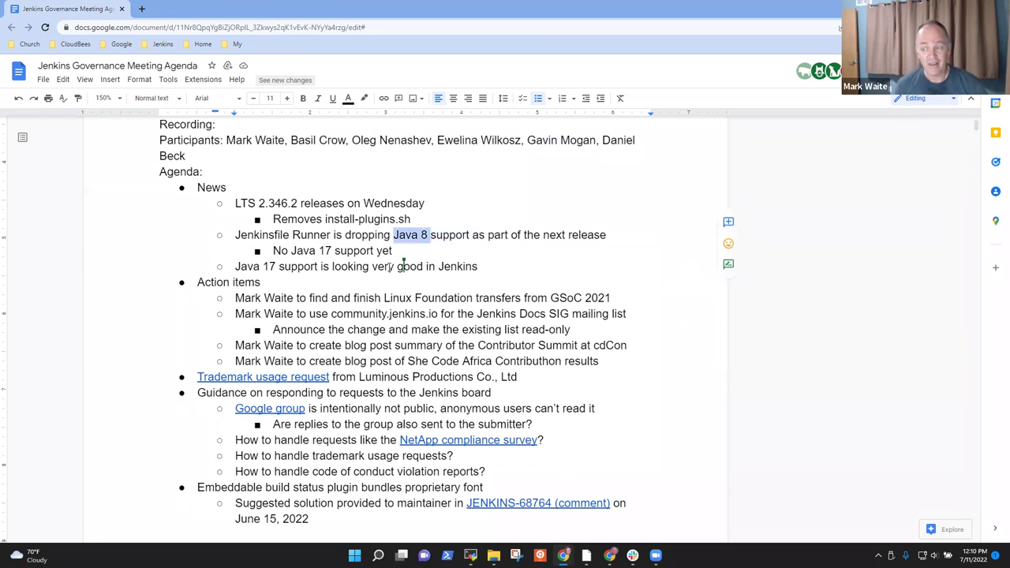
pyautogui.hotkey('ctrl', 'shift', 'Right')
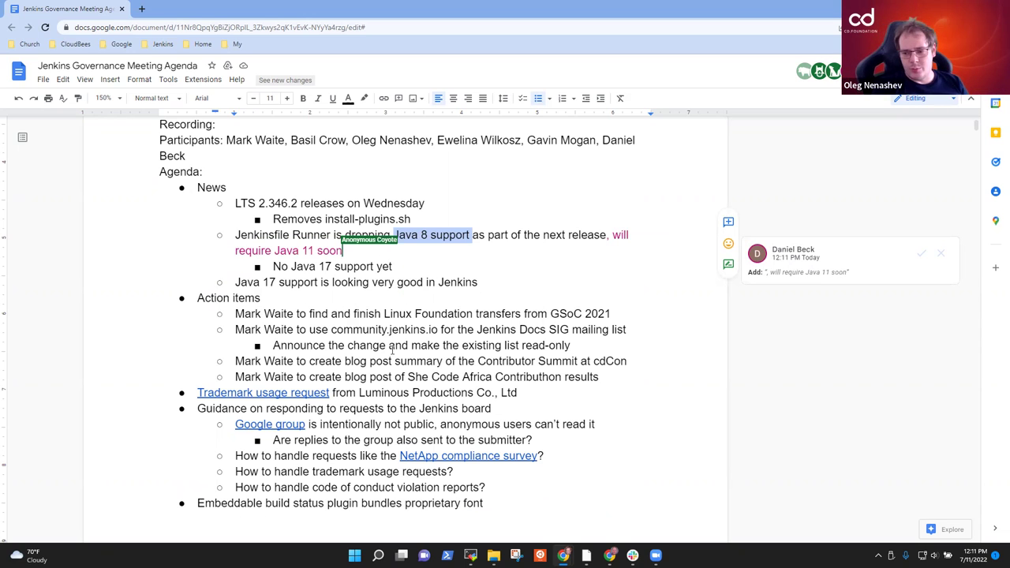
pyautogui.click(921, 253)
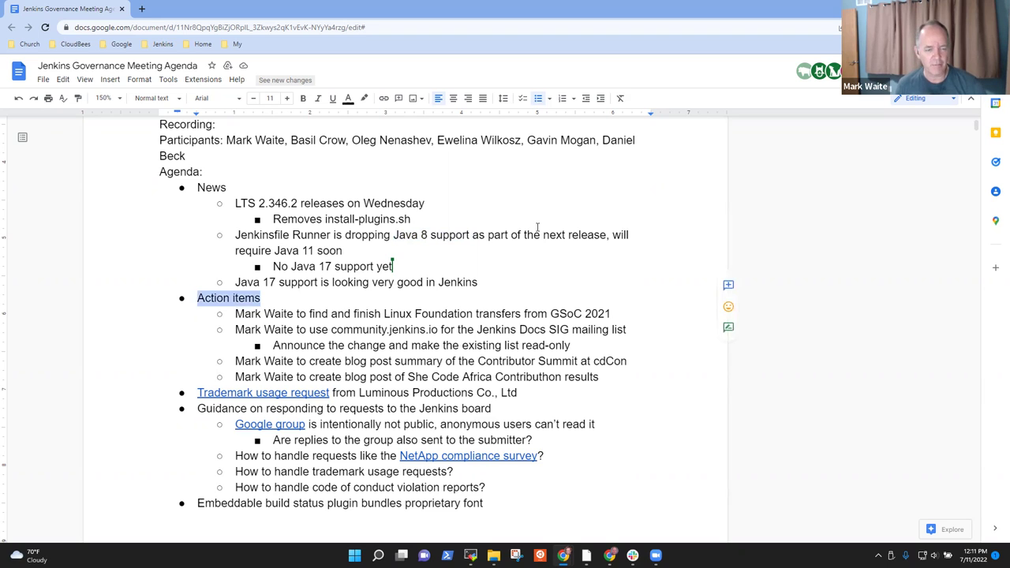
# Highlight the whole list under Action items, from the Linux Foundation transfers to the She Code Africa blog post, for review.
pyautogui.press('Down')
pyautogui.hotkey('shift', 'Down')
pyautogui.hotkey('shift', 'Down')
pyautogui.hotkey('shift', 'Down')
pyautogui.hotkey('shift', 'Down')
pyautogui.hotkey('shift', 'Down')
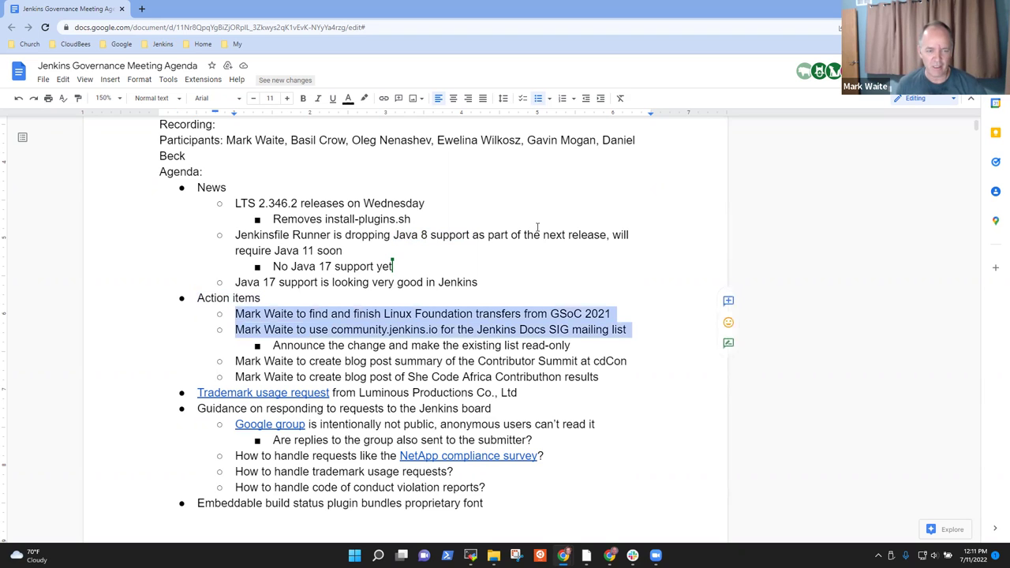
pyautogui.hotkey('shift', 'Left')
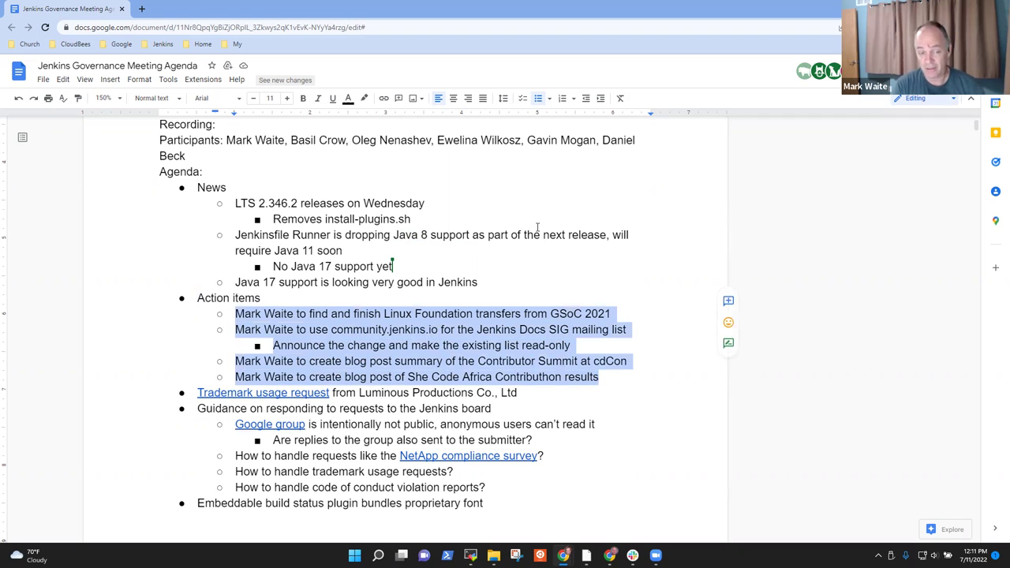
pyautogui.press('Up')
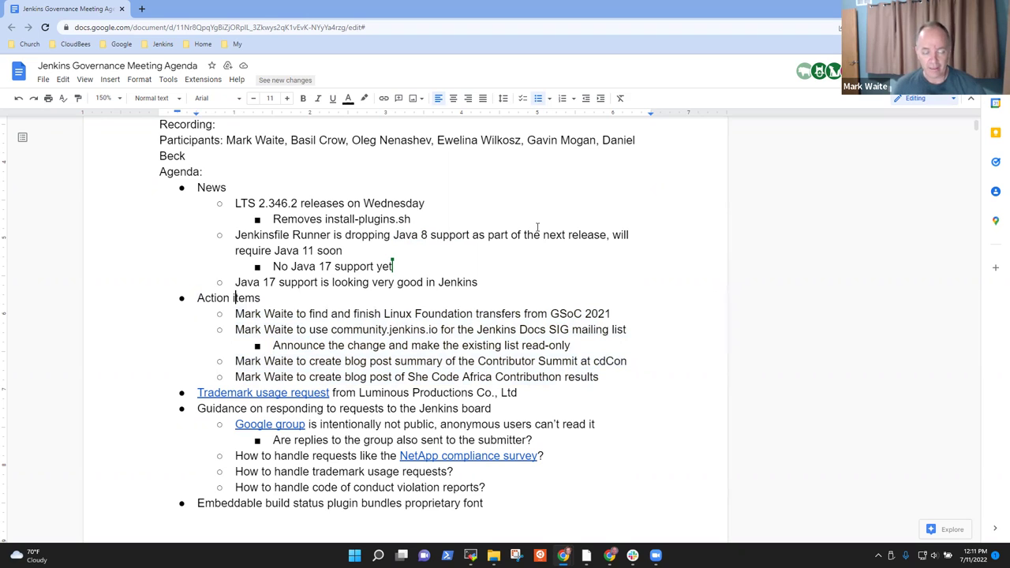
# Highlight the action item about using community.jenkins.io for the Jenkins Docs SIG mailing list.
pyautogui.press('Down')
pyautogui.press('Down')
pyautogui.hotkey('shift', 'End')
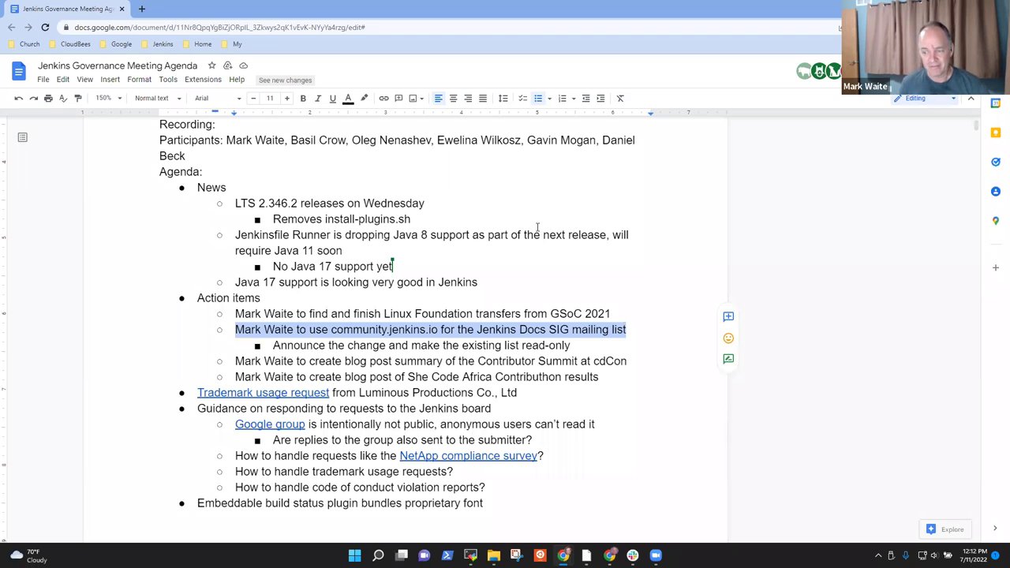
# Below the read-only list sub-bullet, add a sub-bullet with the investigating participant's first name and "investigated importing a mailing list, export is easy".
pyautogui.press('Down')
pyautogui.press('Return')
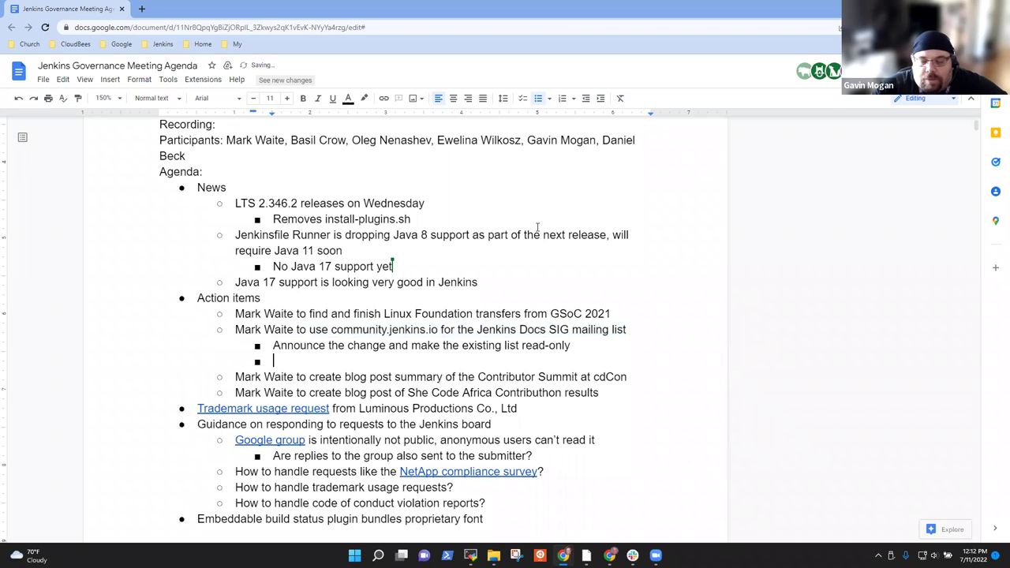
pyautogui.write('Gavin ')
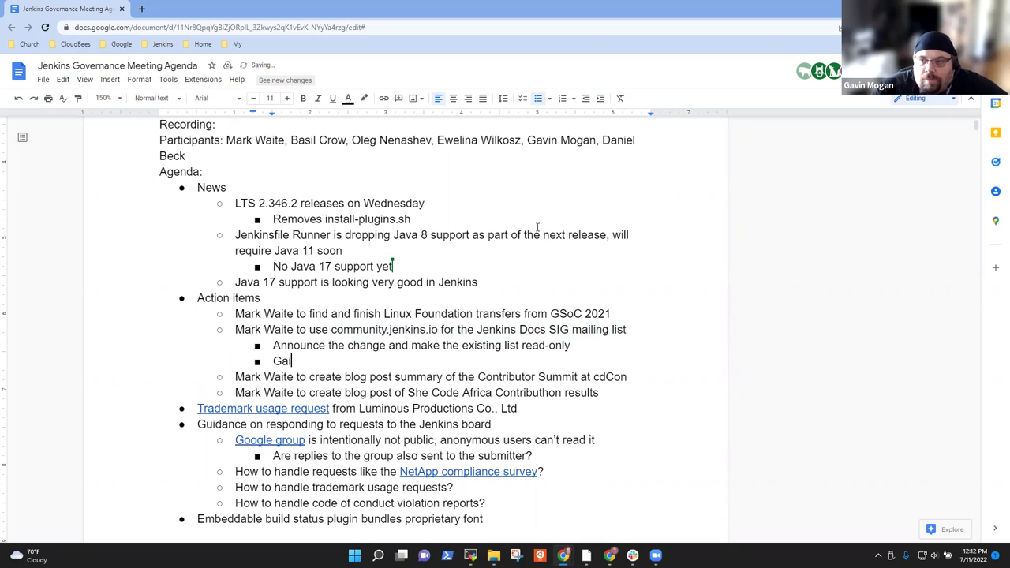
pyautogui.write('to')
pyautogui.press('BackSpace')
pyautogui.press('BackSpace')
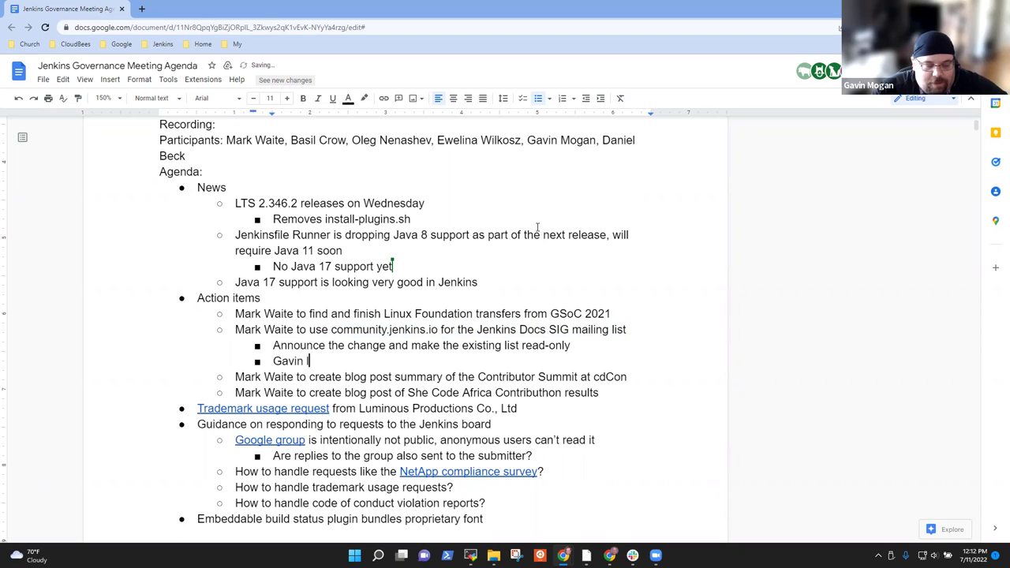
pyautogui.write('investigating')
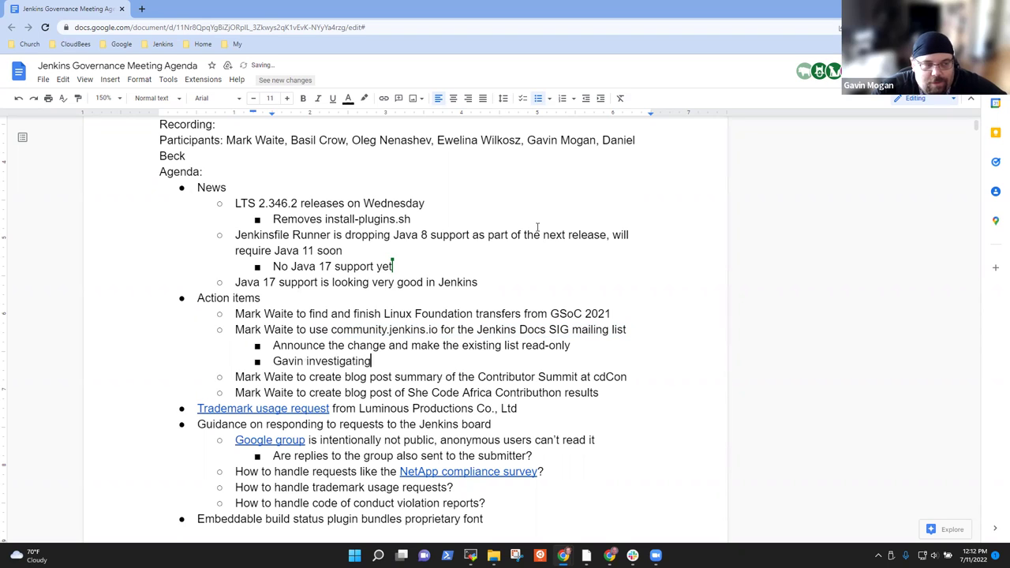
pyautogui.press('BackSpace')
pyautogui.press('BackSpace')
pyautogui.press('BackSpace')
pyautogui.write('ed importing a mi')
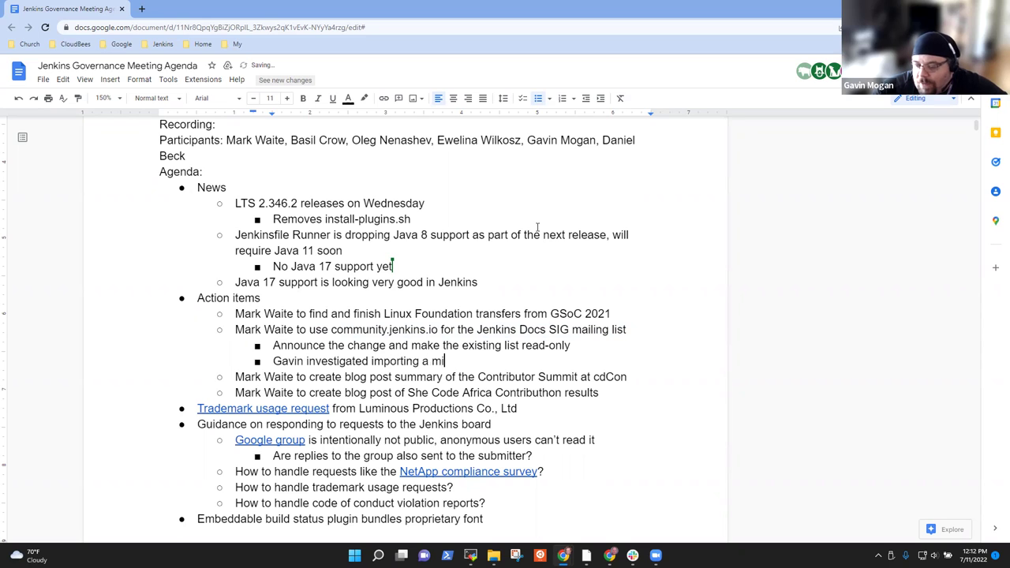
pyautogui.press('BackSpace')
pyautogui.write('ailing list')
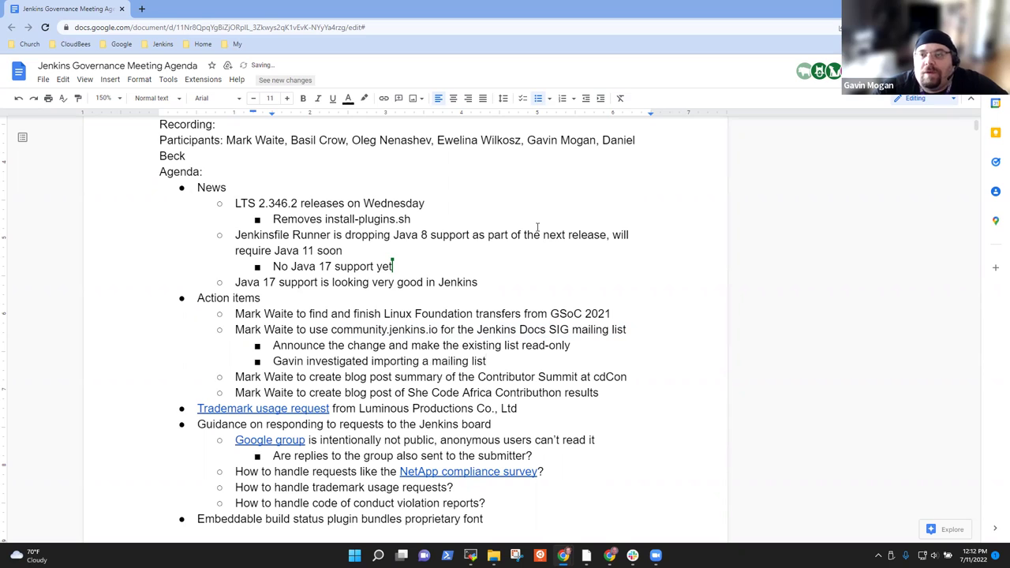
pyautogui.write(', export is easy')
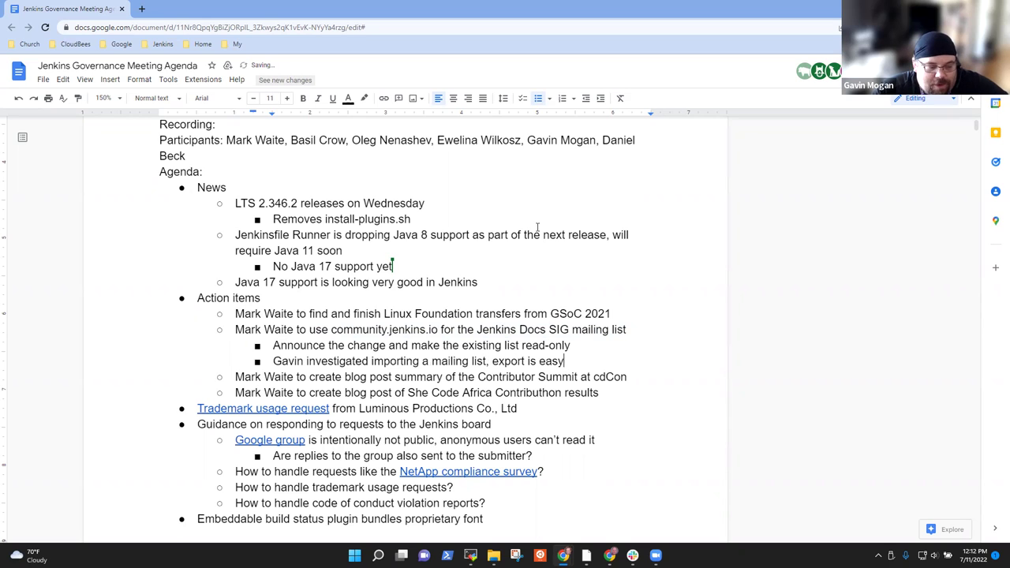
# Extend the mailing list import sub-bullet with ", import requires that we ask for help from the Discourse, complicated set of steps".
pyautogui.write(', import')
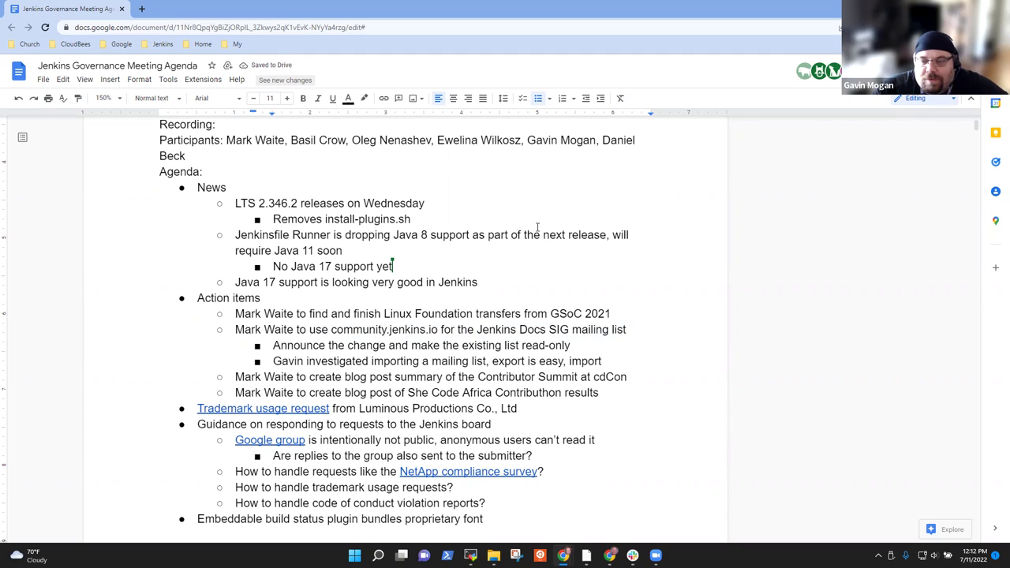
pyautogui.write('require')
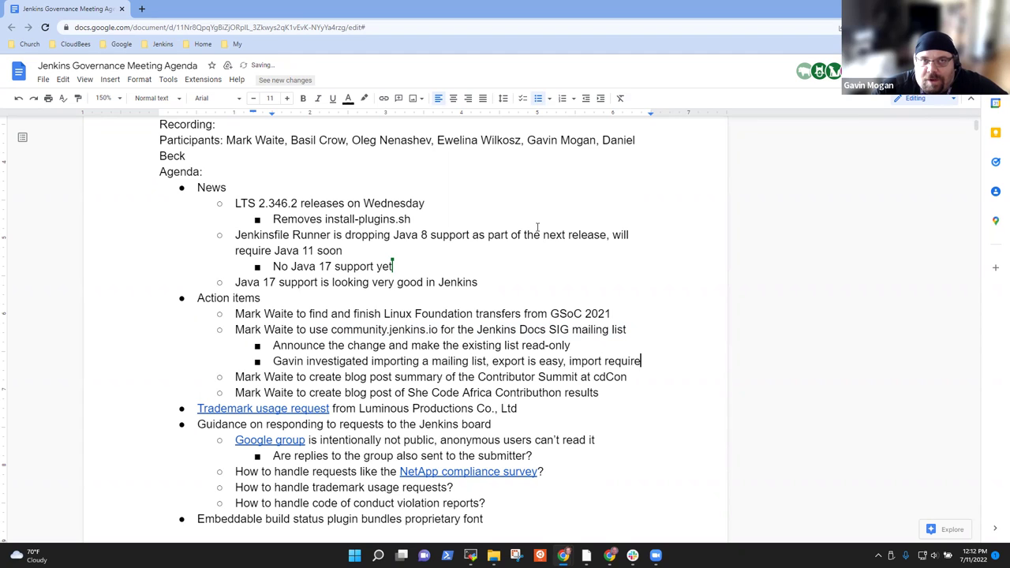
pyautogui.write('s that we ask the')
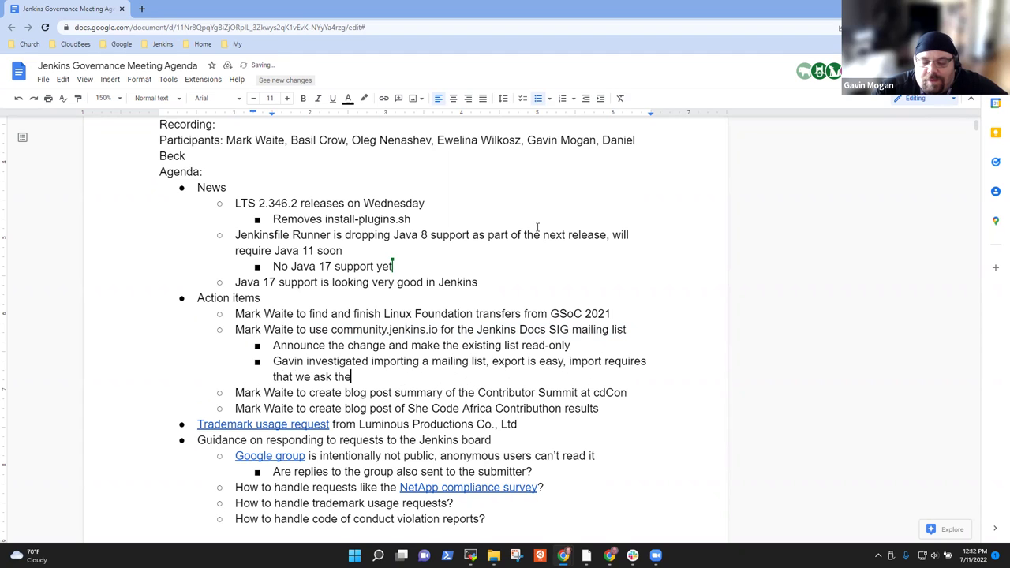
pyautogui.write(' hosting group')
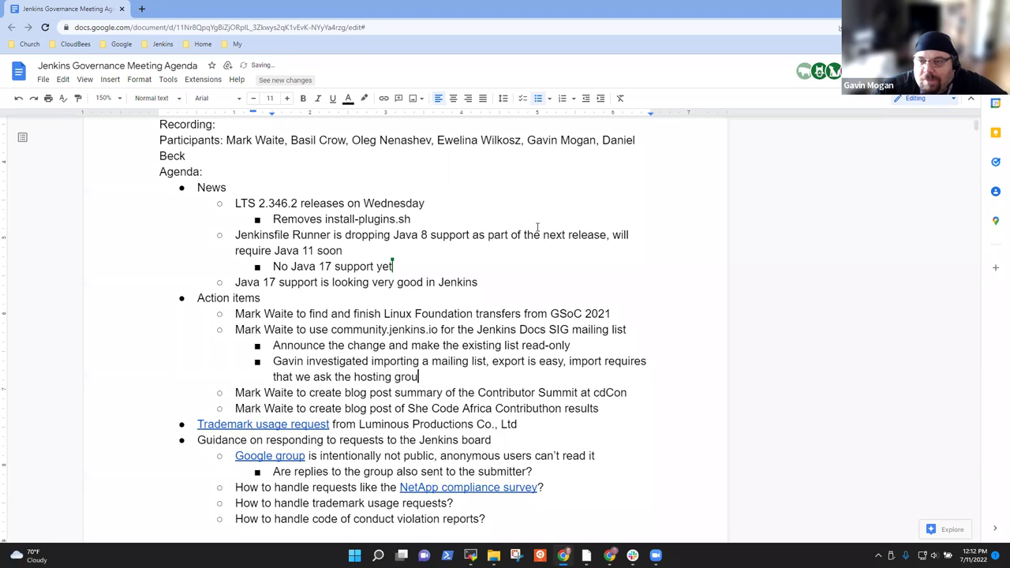
pyautogui.press('BackSpace')
pyautogui.press('BackSpace')
pyautogui.press('BackSpace')
pyautogui.press('BackSpace')
pyautogui.press('BackSpace')
pyautogui.hotkey('ctrl', 'BackSpace')
pyautogui.hotkey('ctrl', 'BackSpace')
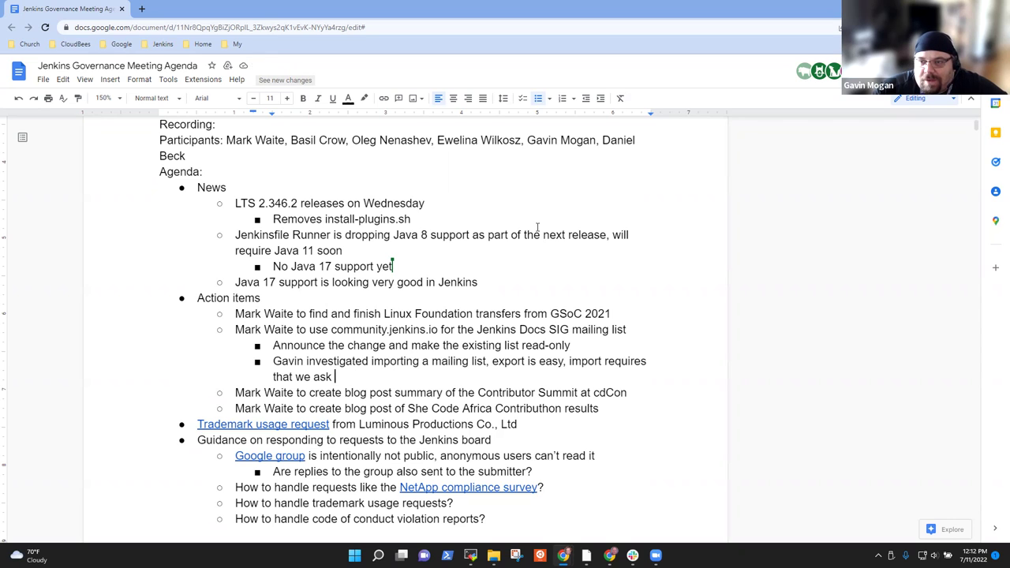
pyautogui.write('for help from the')
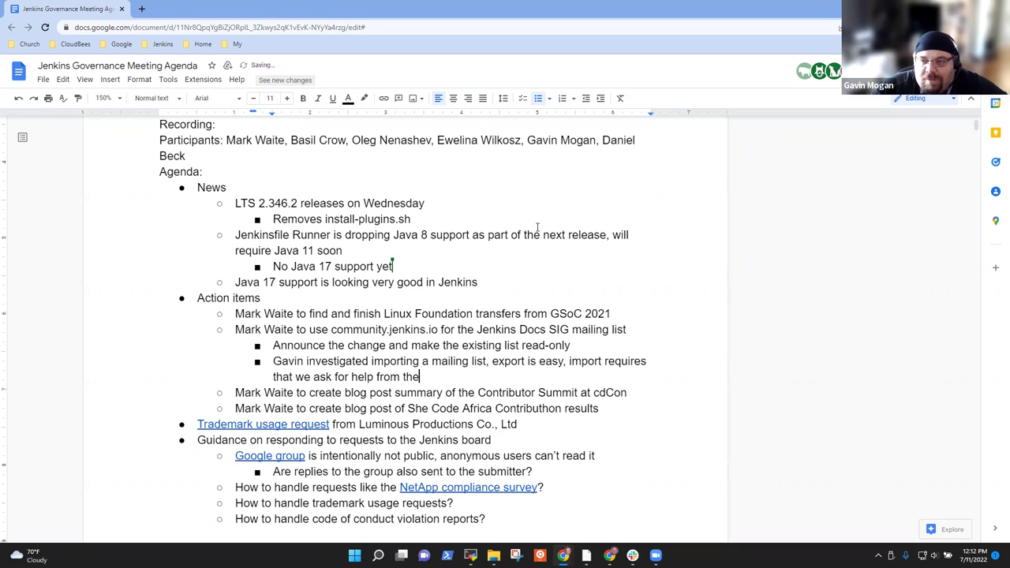
pyautogui.write(' Discou')
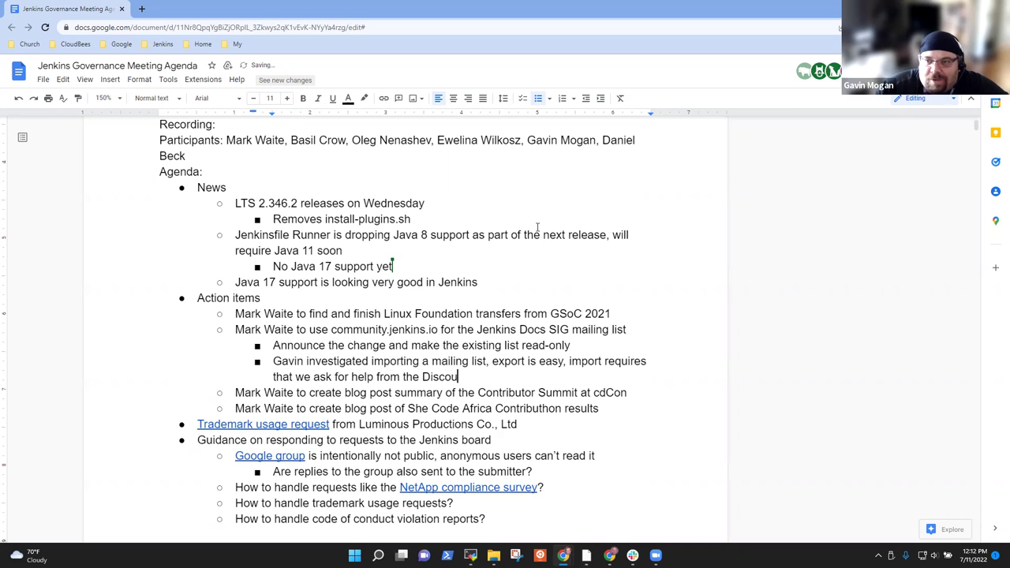
pyautogui.write('rse')
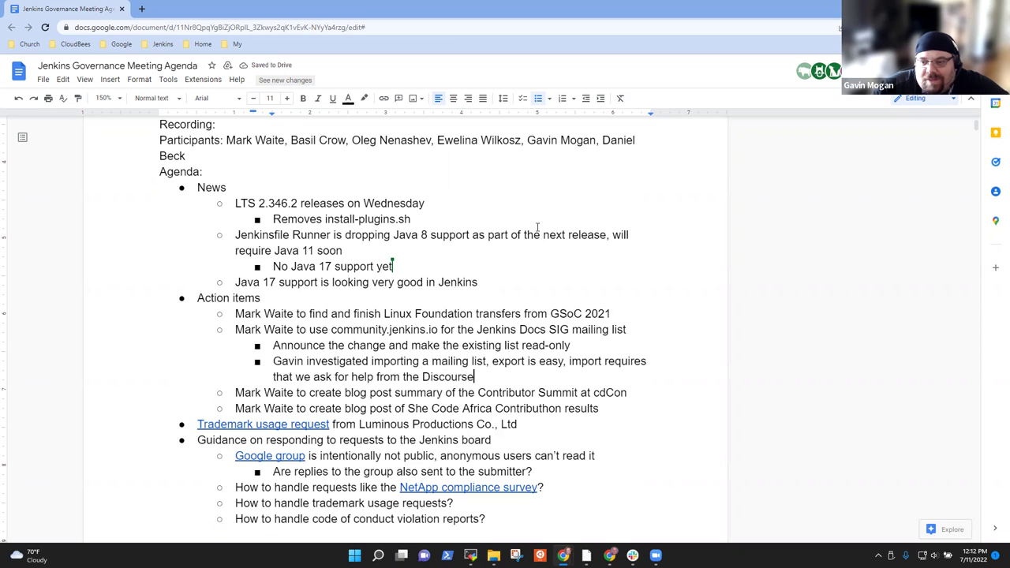
pyautogui.write(', complicated')
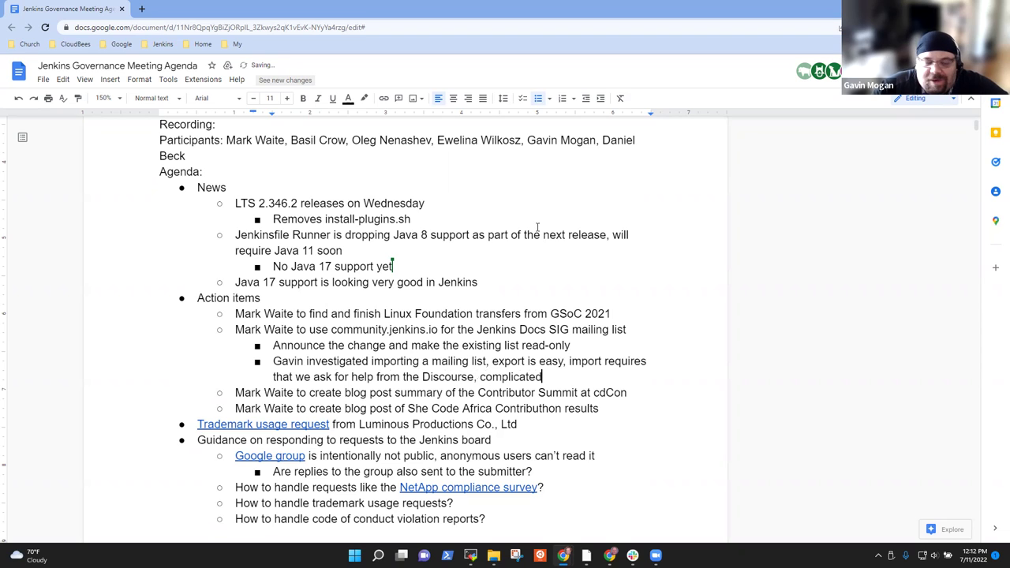
pyautogui.write(' set of steps')
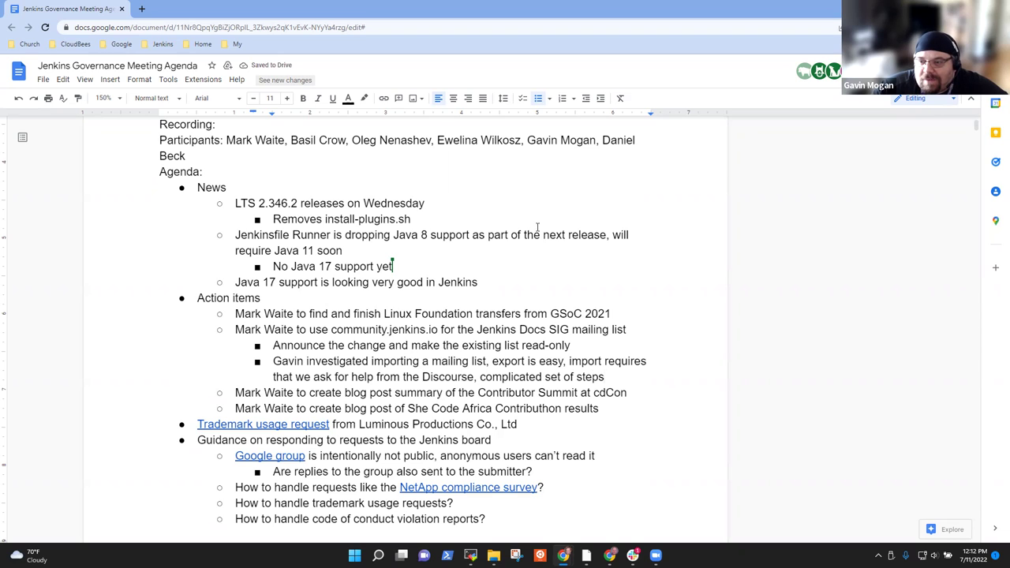
# Add a nested bullet under the mailing list import note reading "Not worth the effort".
pyautogui.press('Return')
pyautogui.press('Tab')
pyautogui.write('Not wor')
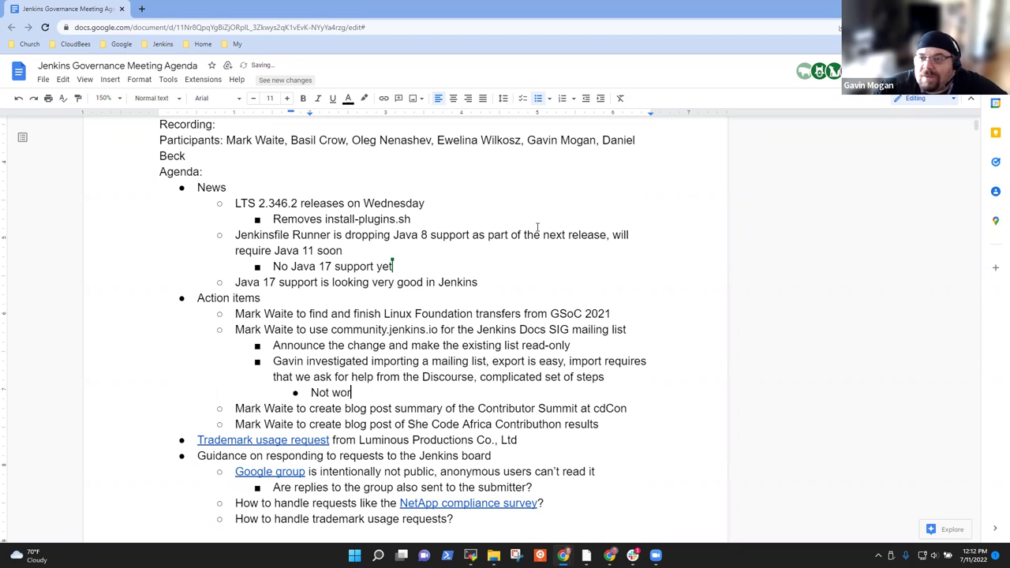
pyautogui.write('th the eff')
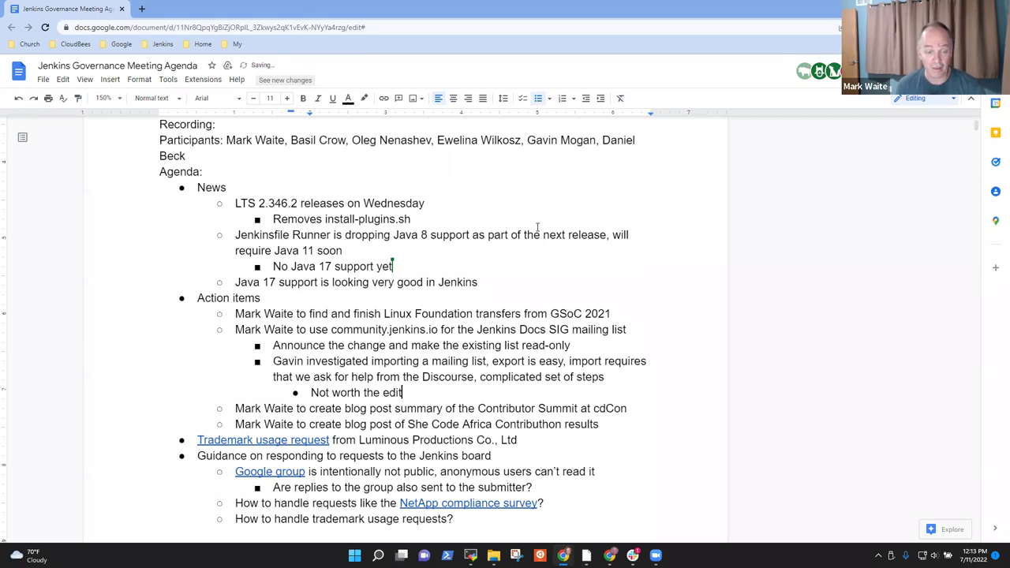
pyautogui.press('BackSpace')
pyautogui.press('BackSpace')
pyautogui.write('ff')
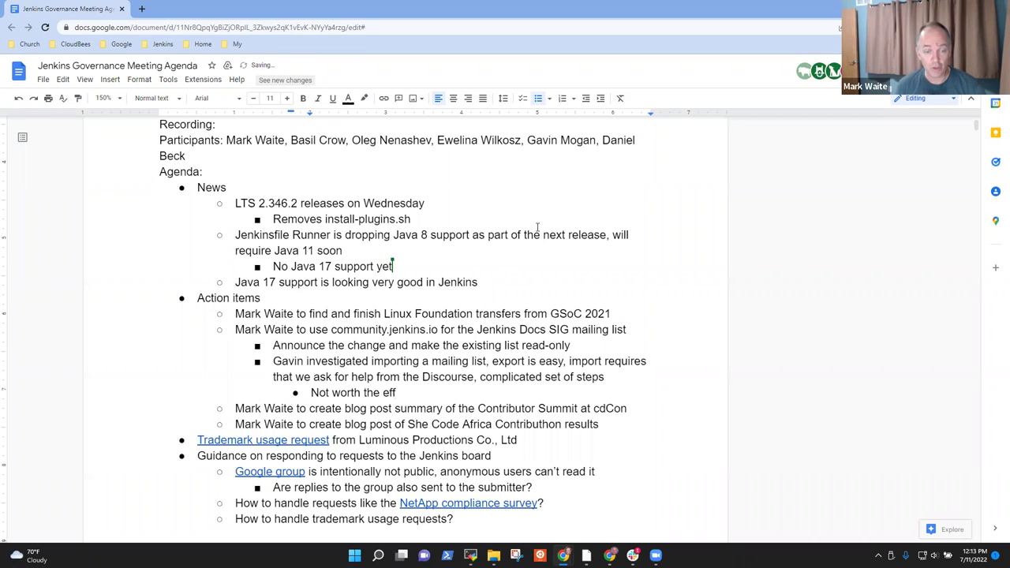
pyautogui.write('ort')
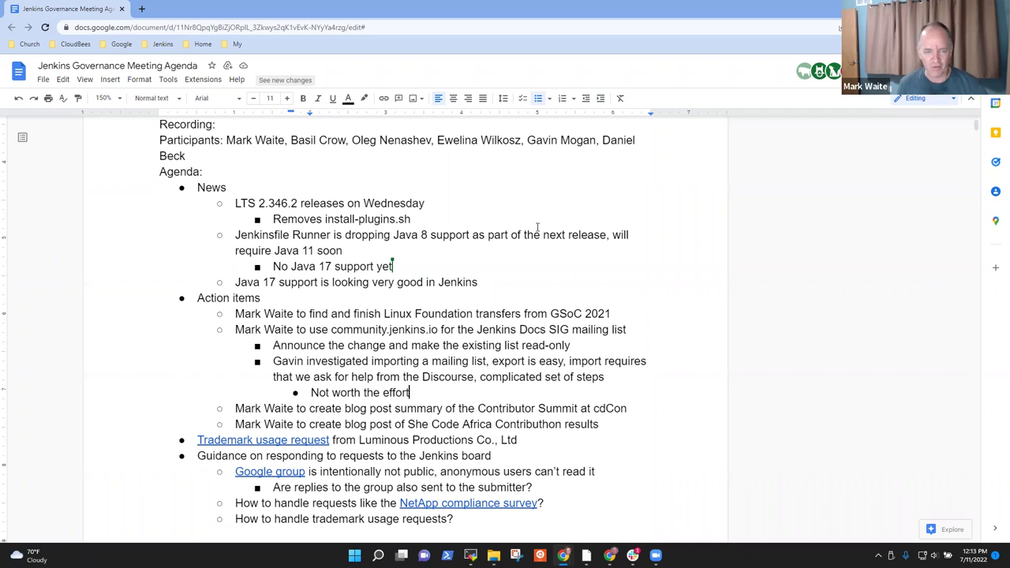
# Highlight the community.jenkins.io address in the Docs SIG mailing list action item for review.
pyautogui.hotkey('ctrl', 'Left')
pyautogui.hotkey('ctrl', 'Left')
pyautogui.hotkey('ctrl', 'shift', 'Right')
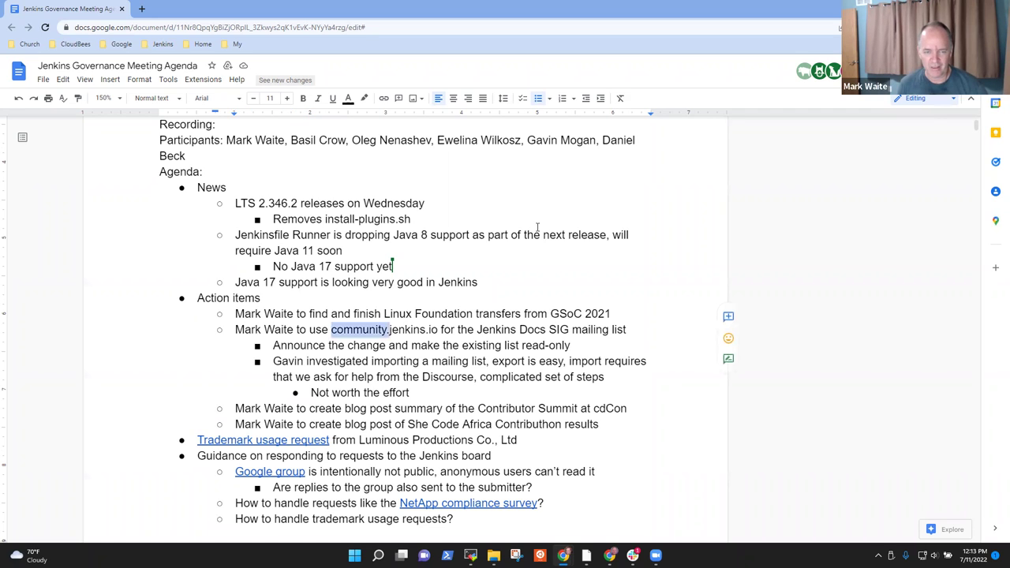
pyautogui.hotkey('ctrl', 'shift', 'Right')
pyautogui.hotkey('shift', 'Right')
pyautogui.hotkey('shift', 'Right')
pyautogui.press('Left')
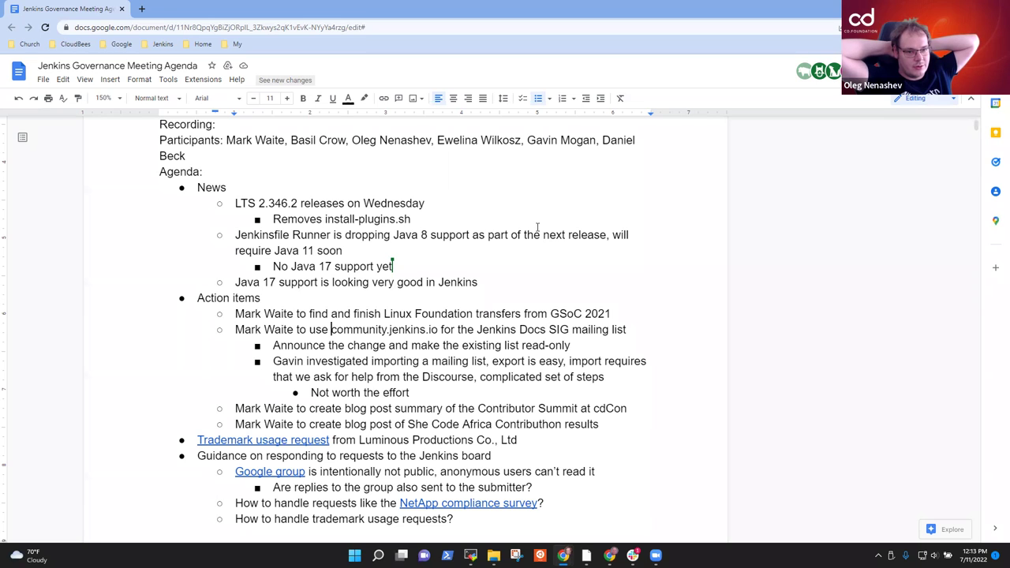
# Highlight the words "Jenkins Docs SIG" in the mailing list action item for review.
pyautogui.press('Up')
pyautogui.press('End')
pyautogui.press('Down')
pyautogui.hotkey('ctrl', 'Left')
pyautogui.hotkey('ctrl', 'Left')
pyautogui.hotkey('ctrl', 'Left')
pyautogui.hotkey('ctrl', 'shift', 'Right')
pyautogui.hotkey('ctrl', 'shift', 'Right')
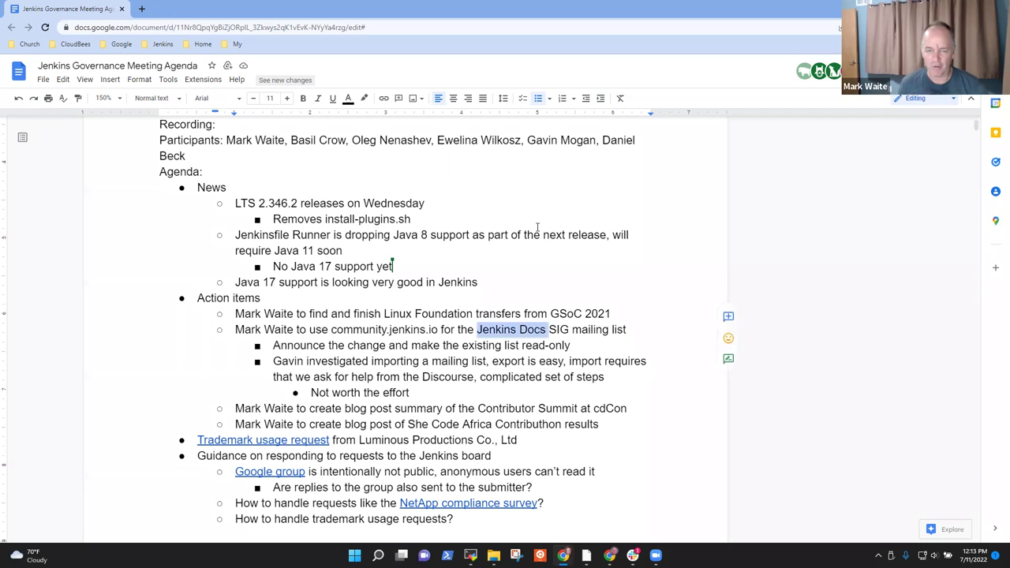
pyautogui.hotkey('ctrl', 'shift', 'Right')
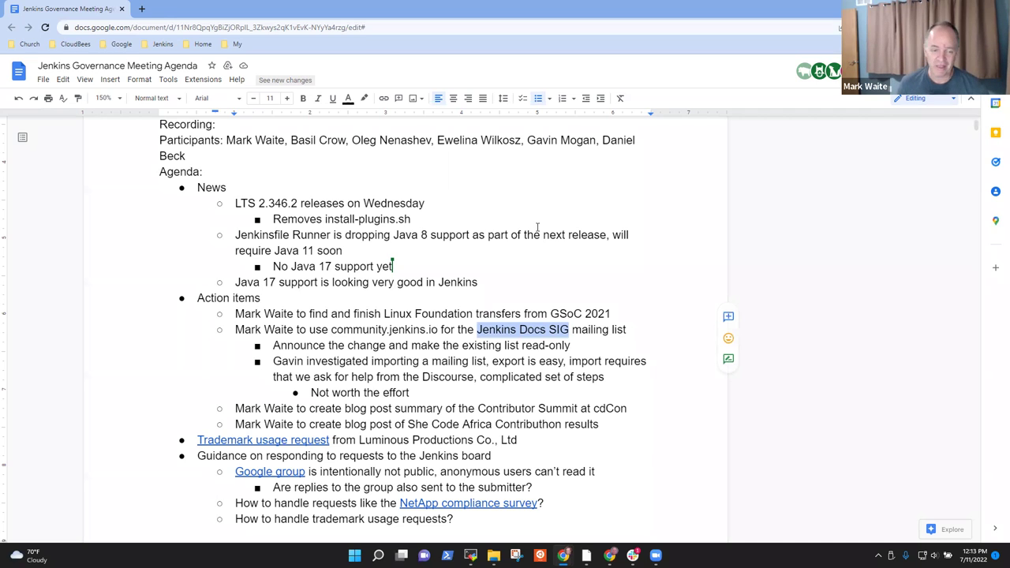
pyautogui.press('Down')
pyautogui.press('Down')
pyautogui.press('Down')
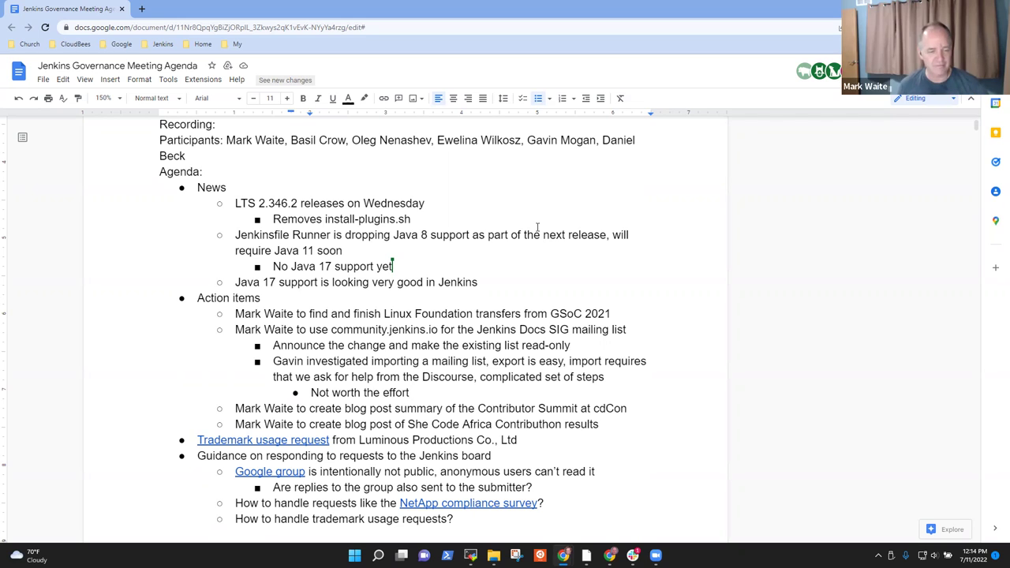
pyautogui.tripleClick(276, 299)
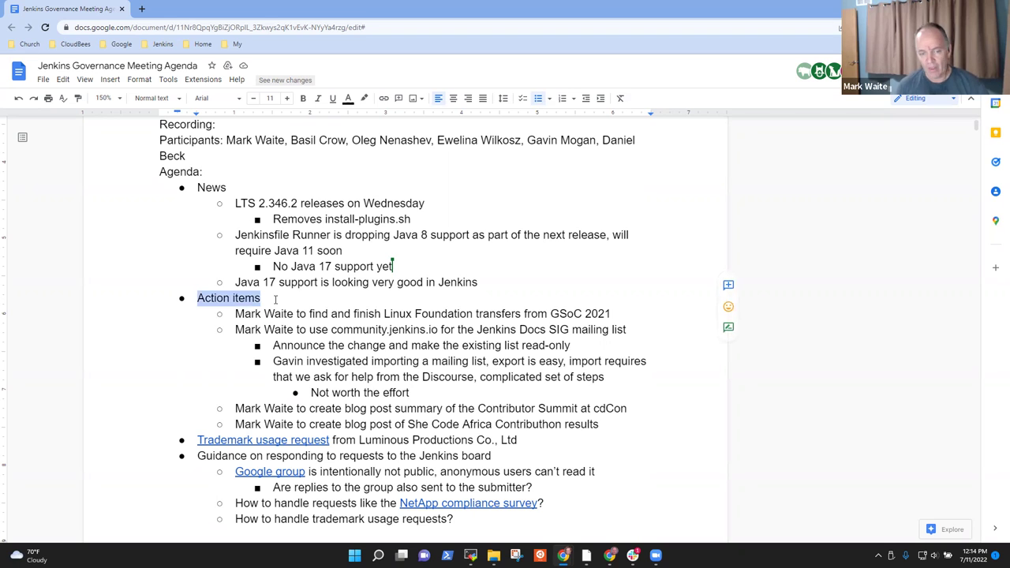
pyautogui.click(270, 301)
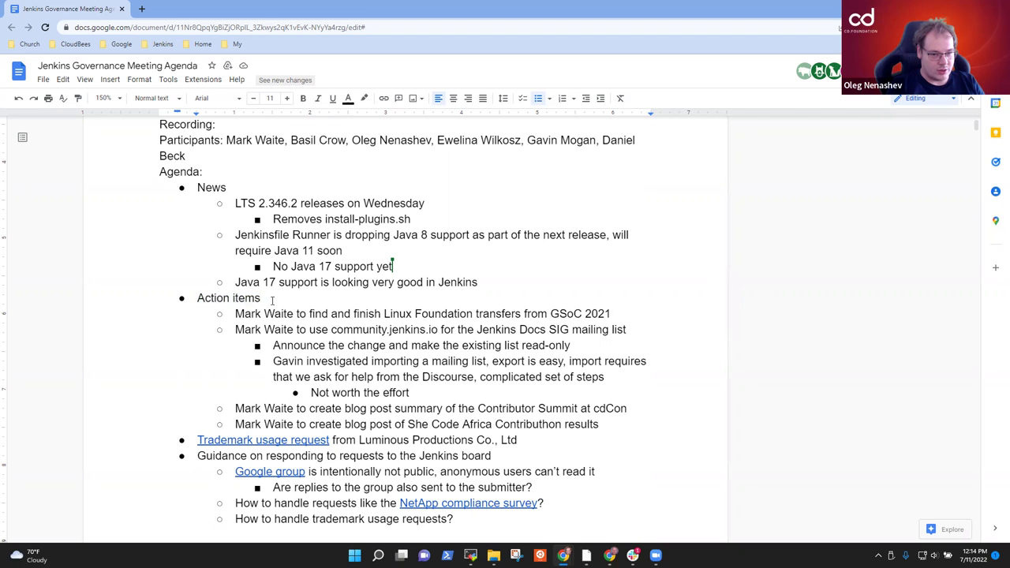
pyautogui.press('Down')
pyautogui.press('Down')
pyautogui.press('Down')
pyautogui.press('Down')
pyautogui.press('Down')
pyautogui.press('Down')
pyautogui.press('Return')
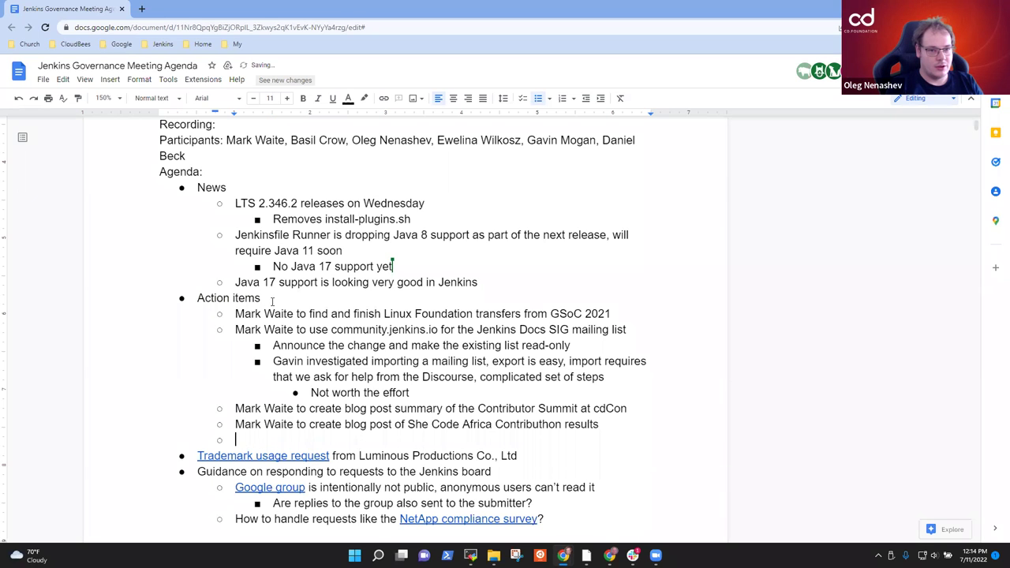
pyautogui.write('Linux Foundation transf')
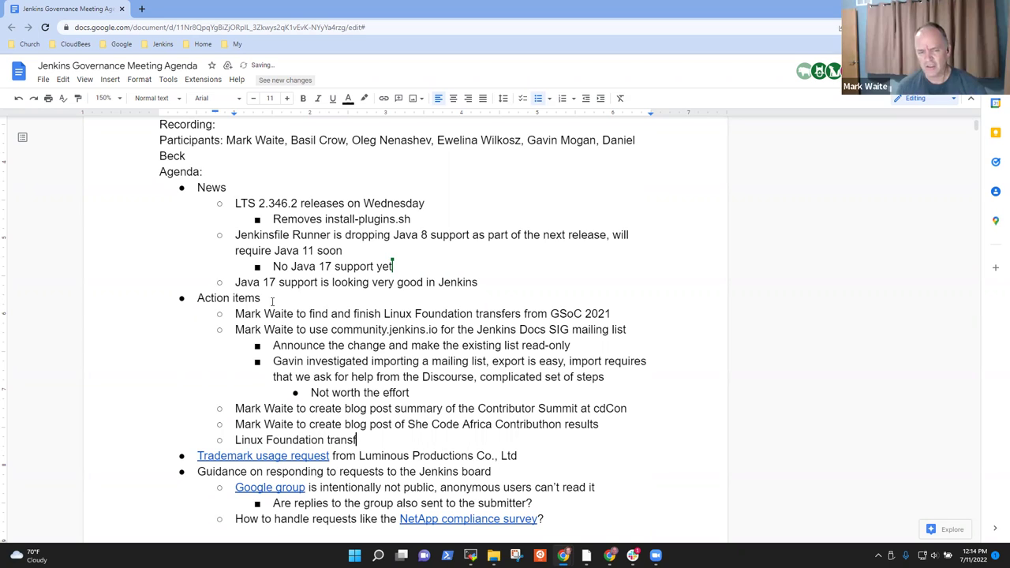
pyautogui.write('ers of ')
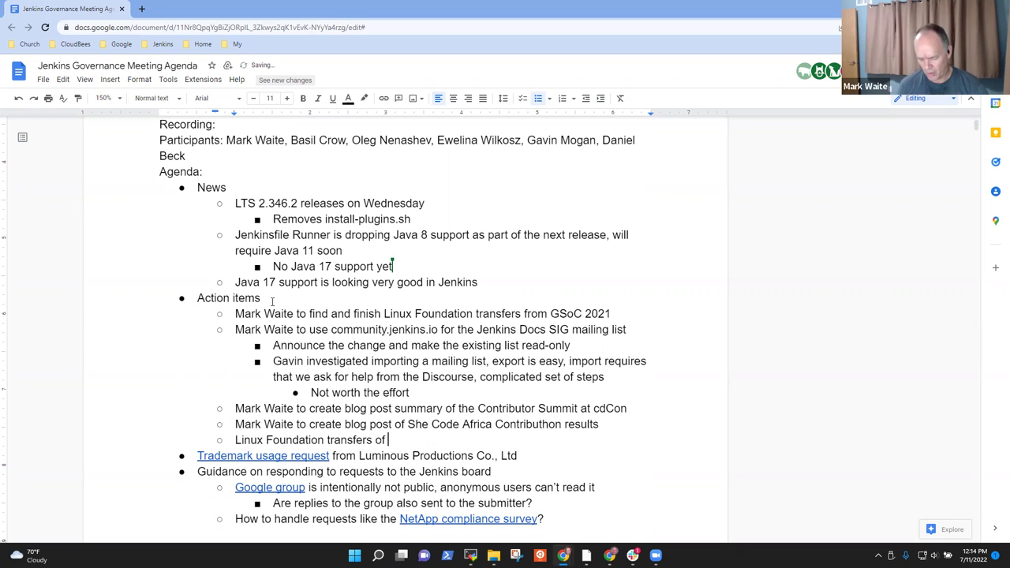
pyautogui.write('ownership')
pyautogui.hotkey('ctrl', 'BackSpace')
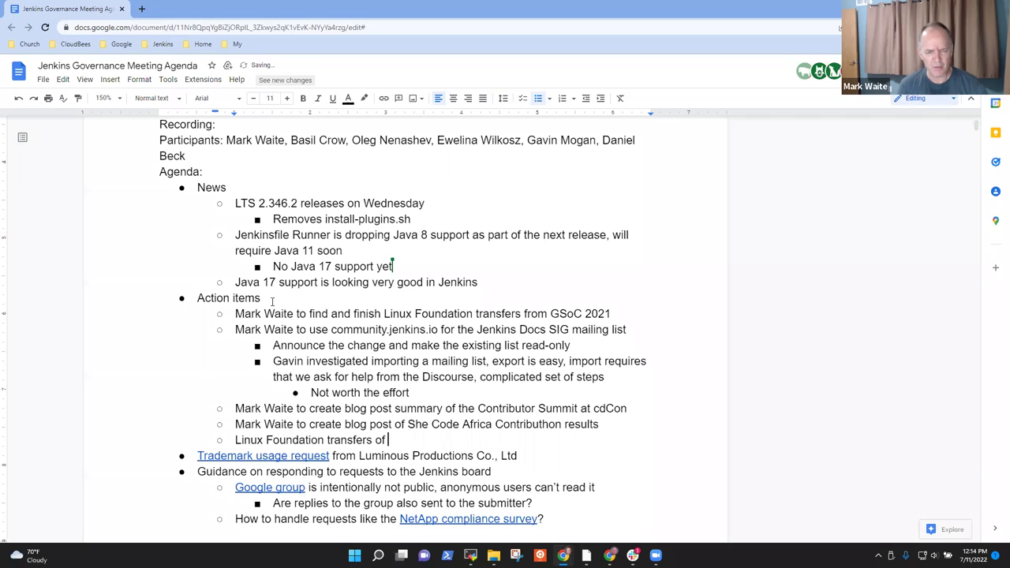
pyautogui.write('payme')
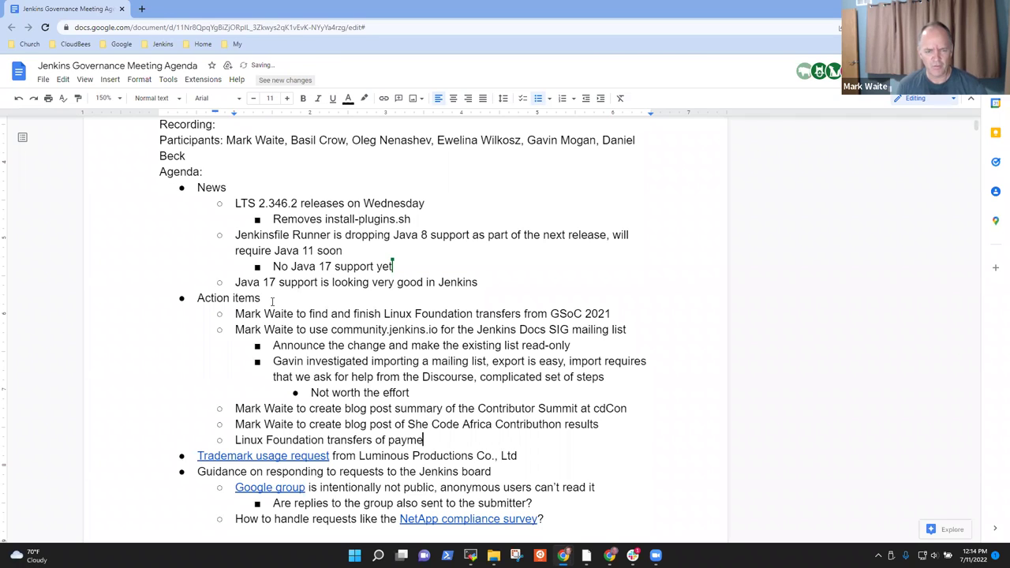
pyautogui.write('nt for the')
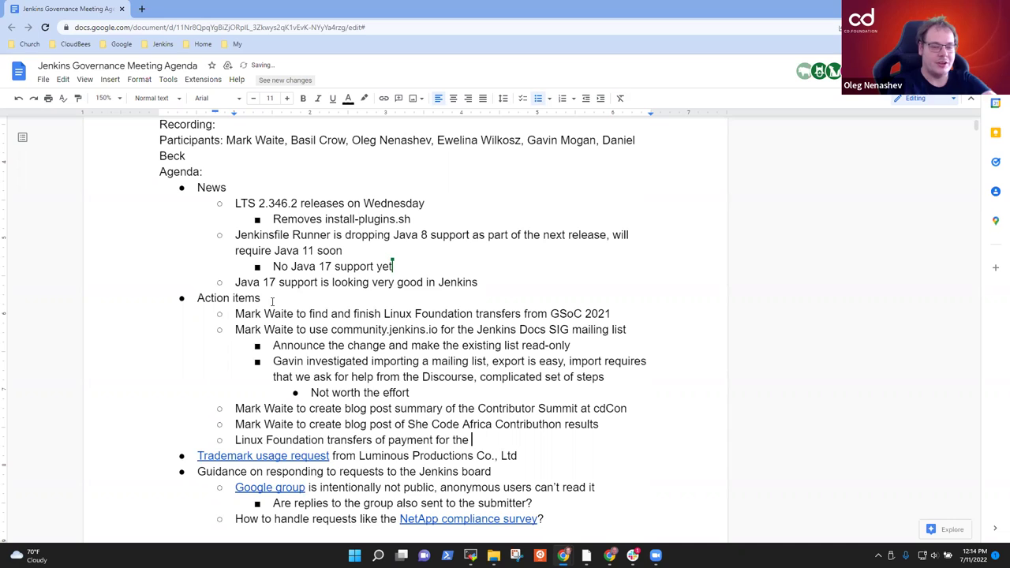
pyautogui.hotkey('shift', 'Home')
pyautogui.press('BackSpace')
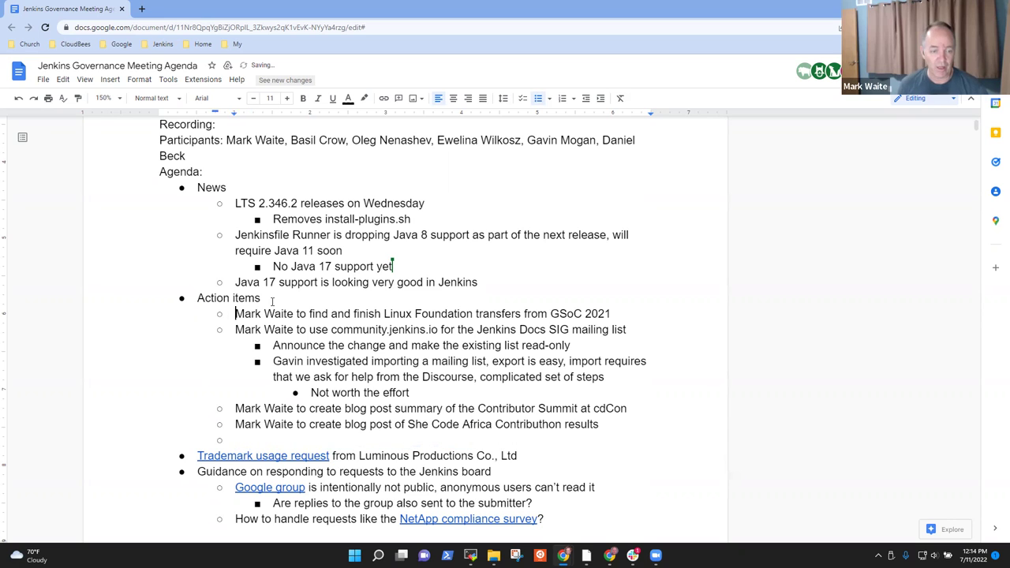
# Add a sub-bullet reading "No progress" under the Linux Foundation transfers action item.
pyautogui.press('Down')
pyautogui.press('End')
pyautogui.press('Return')
pyautogui.press('Tab')
pyautogui.write('No progress')
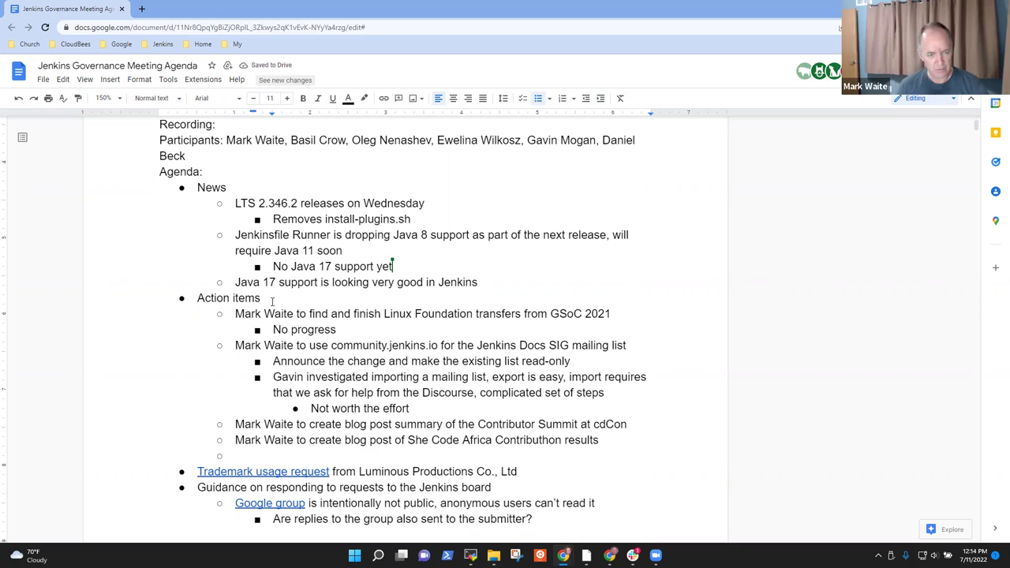
pyautogui.write('in')
pyautogui.write(' further discussion')
pyautogui.hotkey('ctrl', 'BackSpace')
pyautogui.hotkey('ctrl', 'BackSpace')
pyautogui.hotkey('ctrl', 'BackSpace')
pyautogui.press('BackSpace')
# Extend the "No progress" sub-bullet with ", change in LF staffing, needs a new contact provided by" and the provider's first name.
pyautogui.write(', change in LF staffing, still')
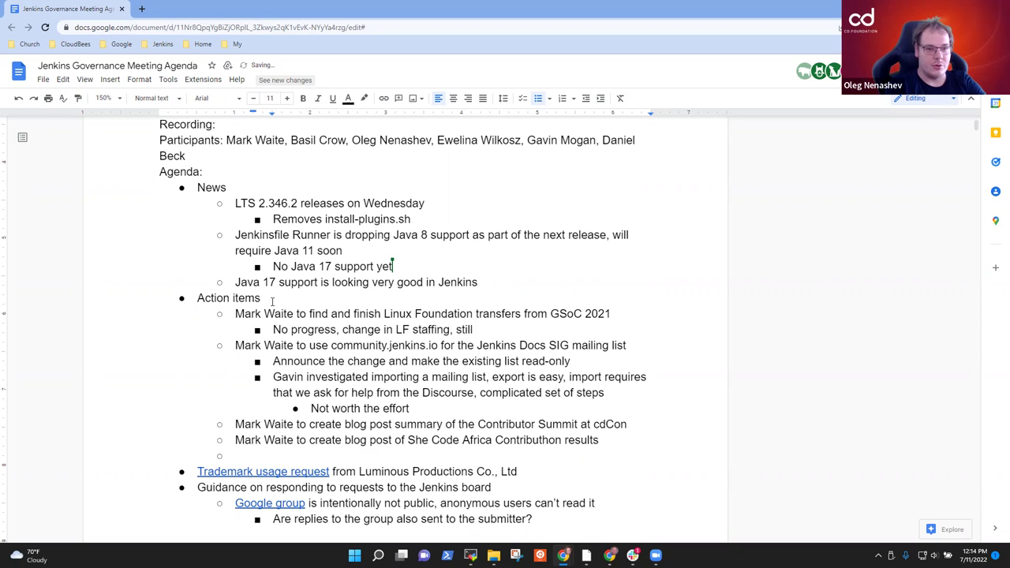
pyautogui.hotkey('ctrl', 'BackSpace')
pyautogui.write('needs a new contact ')
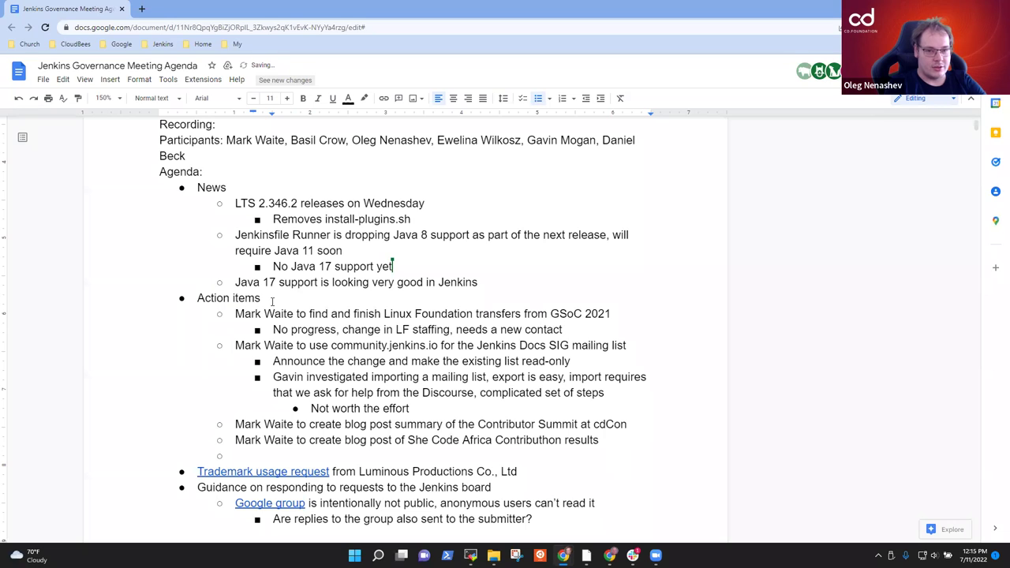
pyautogui.write('provided by ')
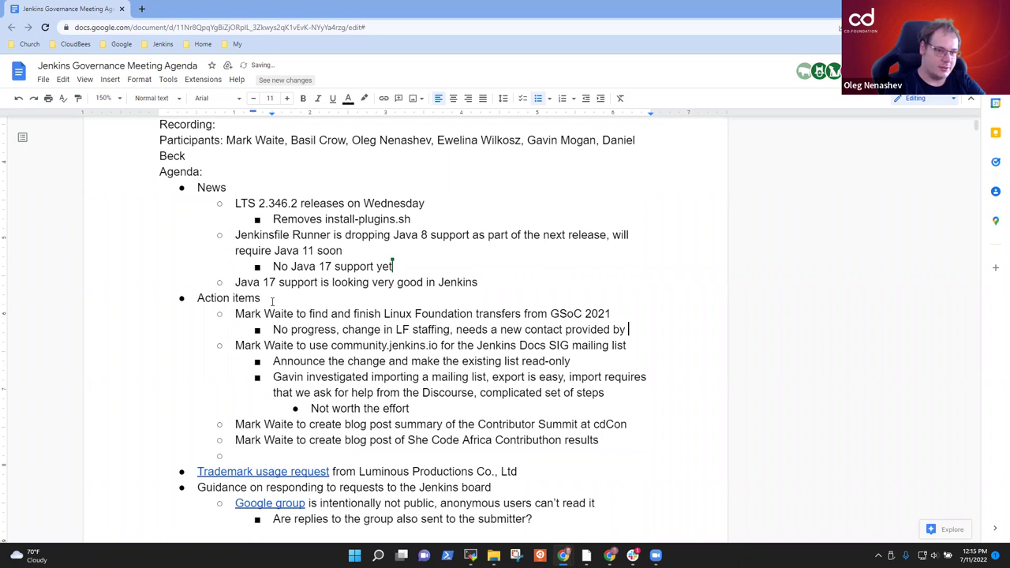
pyautogui.write('Fati')
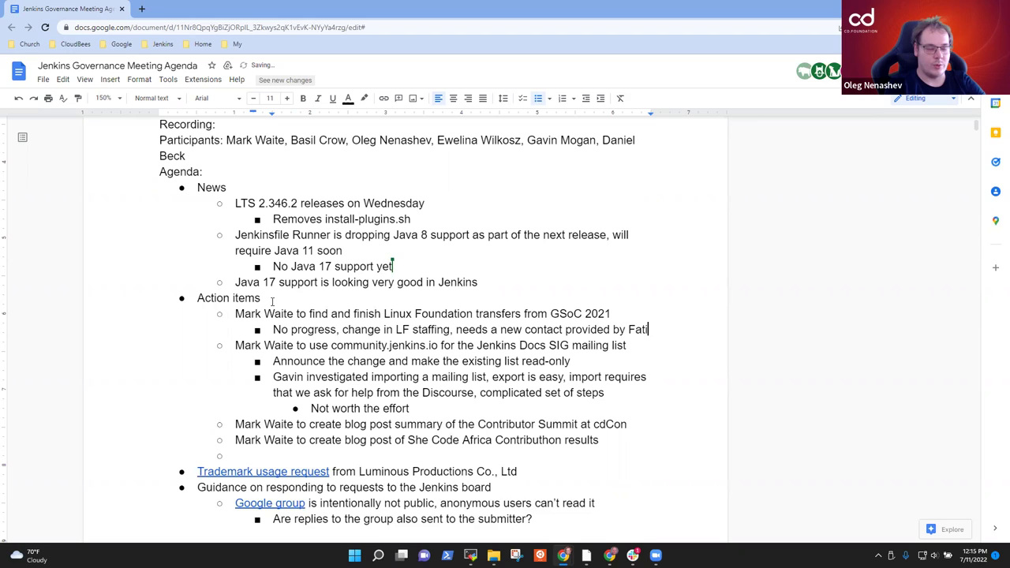
pyautogui.write('h')
# Reword the end of the LF staffing note to "new contact to be provided by", keeping the provider's first name.
pyautogui.hotkey('ctrl', 'Right')
pyautogui.hotkey('ctrl', 'Right')
pyautogui.hotkey('ctrl', 'Right')
pyautogui.hotkey('ctrl', 'Right')
pyautogui.hotkey('ctrl', 'Right')
pyautogui.hotkey('ctrl', 'Right')
pyautogui.hotkey('ctrl', 'Right')
pyautogui.hotkey('ctrl', 'shift', 'Left')
pyautogui.hotkey('ctrl', 'shift', 'Left')
pyautogui.press('BackSpace')
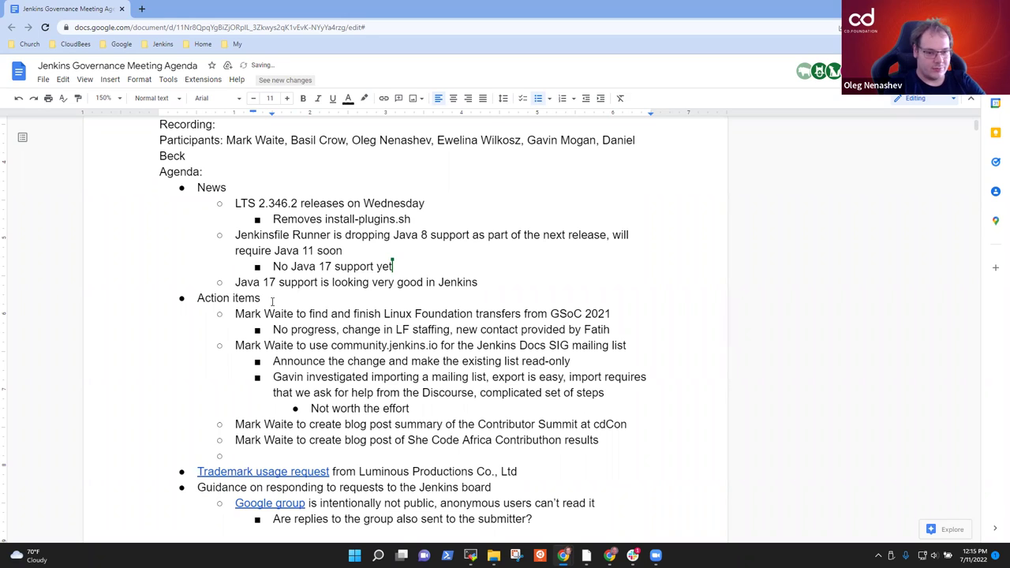
pyautogui.write('to be')
pyautogui.press('End')
pyautogui.hotkey('shift', 'Home')
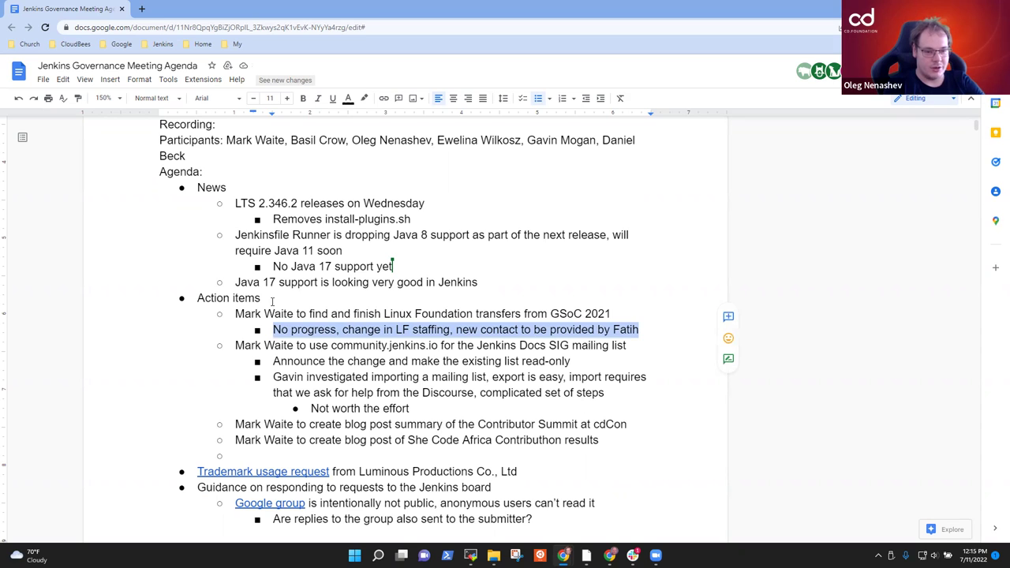
pyautogui.press('Left')
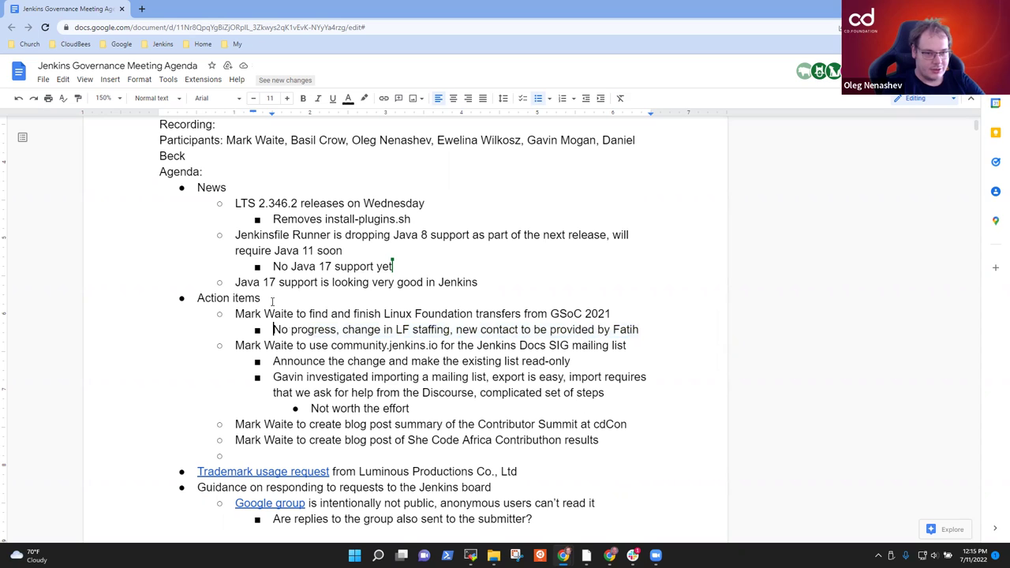
# Remove the empty bullet at the end of the action items list.
pyautogui.press('Down')
pyautogui.press('Down')
pyautogui.press('Down')
pyautogui.press('BackSpace')
pyautogui.press('BackSpace')
# Below the LF staffing note, add a sub-bullet reading "Money is still in the account".
pyautogui.press('Up')
pyautogui.press('Up')
pyautogui.press('Up')
pyautogui.press('Up')
pyautogui.press('Up')
pyautogui.press('Up')
pyautogui.press('End')
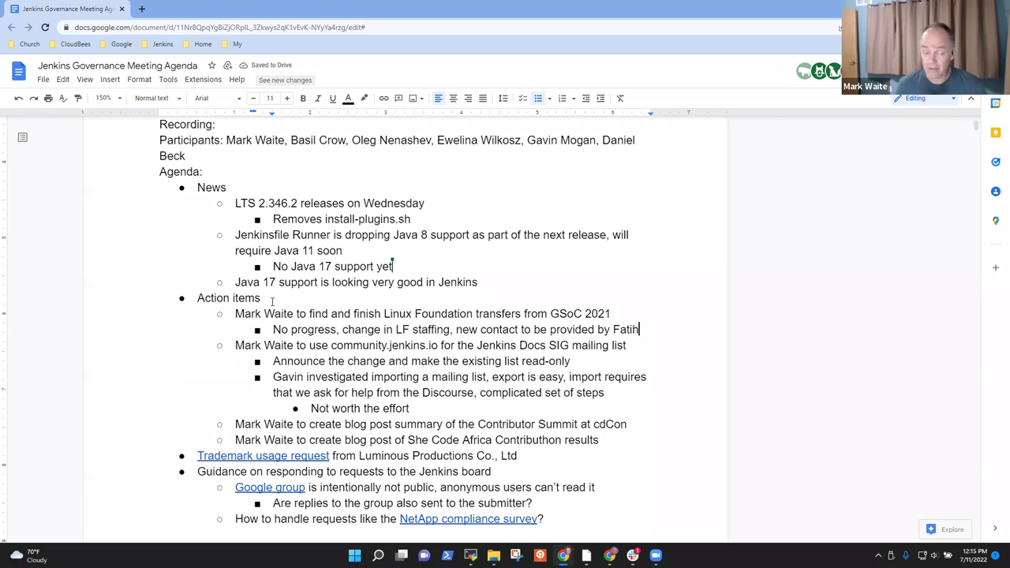
pyautogui.press('Return')
pyautogui.write('Money is sstill')
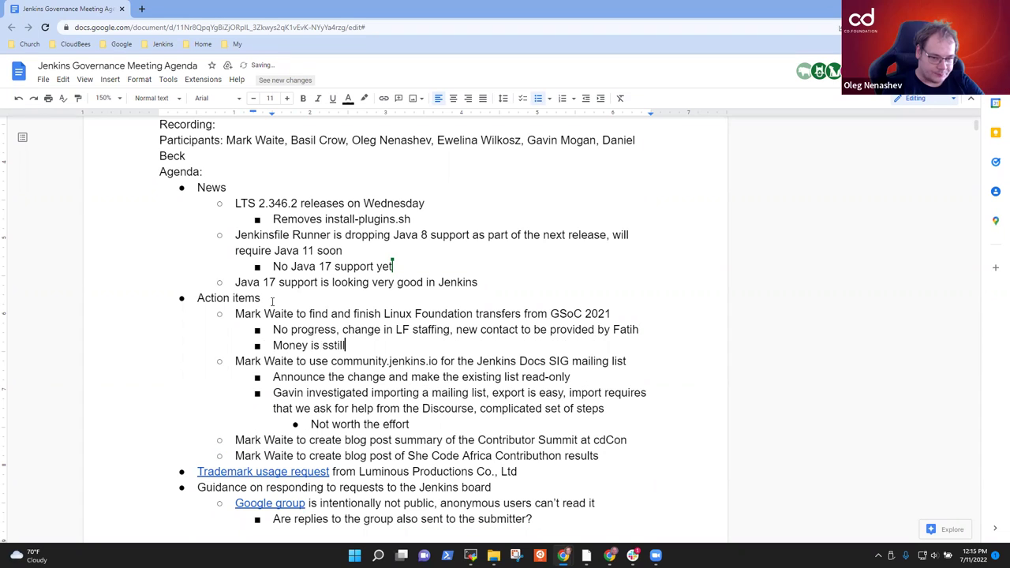
pyautogui.write(' in the account')
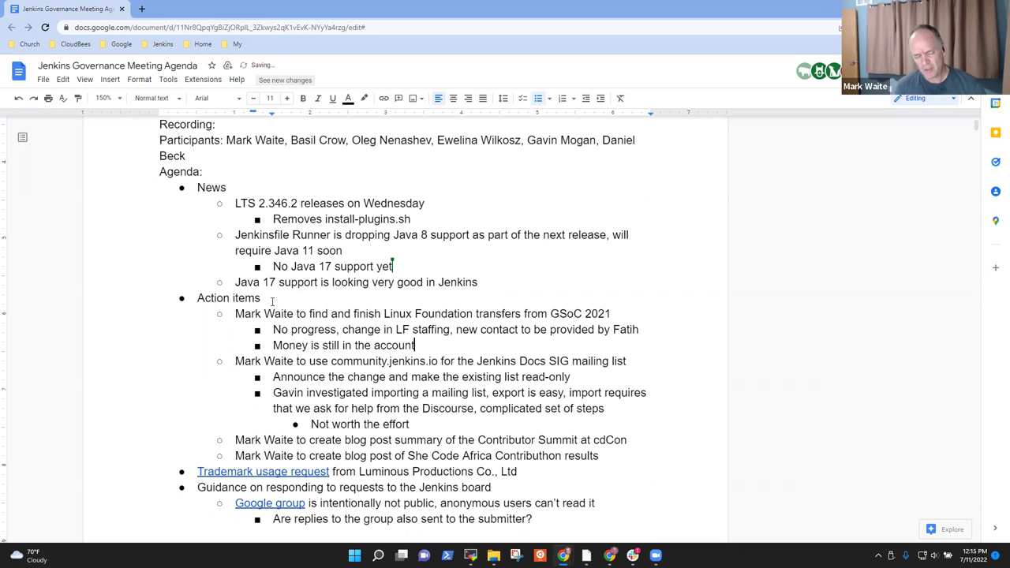
# Add a sub-bullet reading "Funds also at SPI" and accept the suggested wording "believed to be" in the money note above.
pyautogui.press('Return')
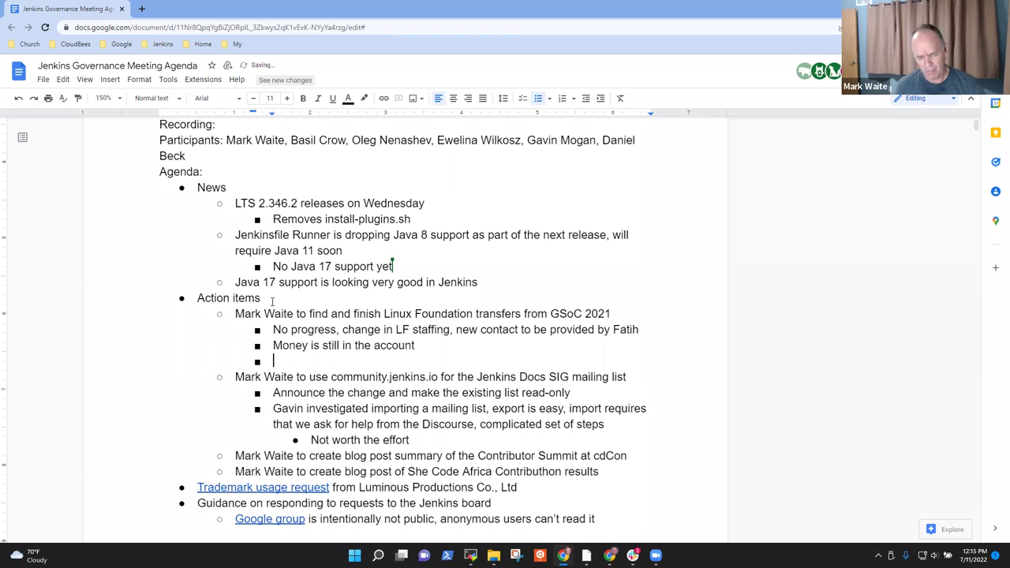
pyautogui.write('Funds also at ')
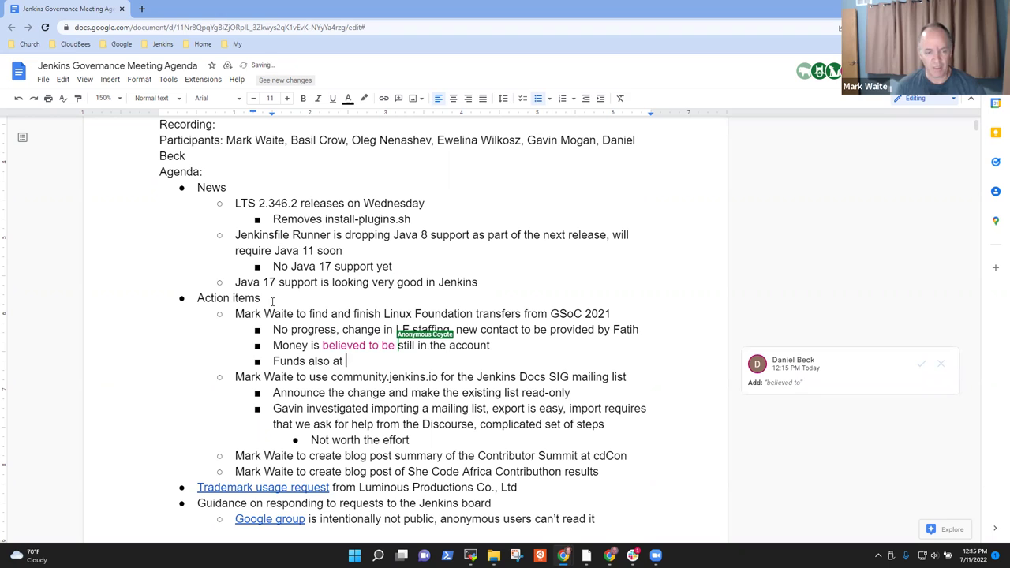
pyautogui.write('SPI')
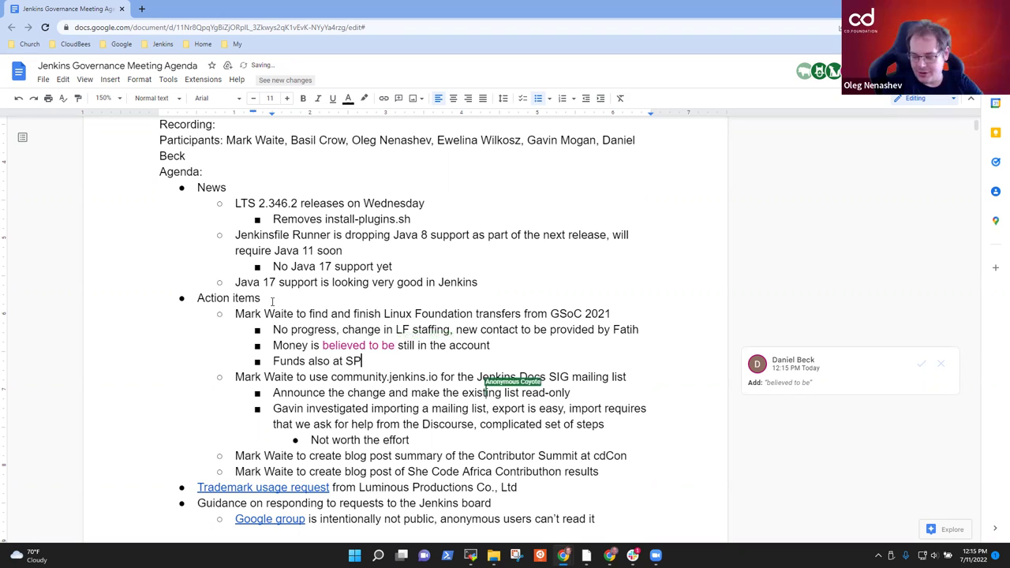
pyautogui.click(921, 364)
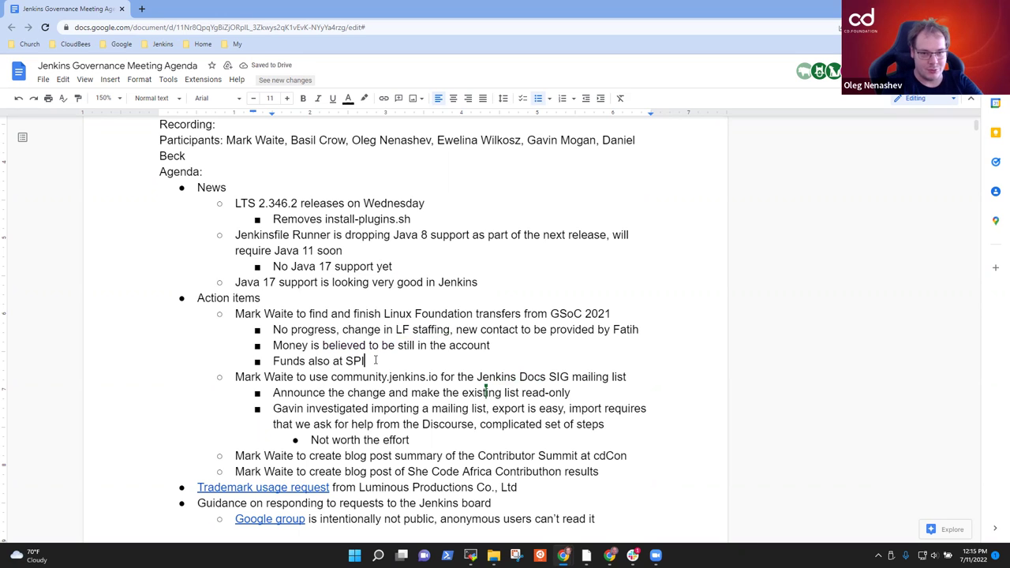
# Extend the SPI funds note with a dash, the investigating participant's first name and "investigating the disposition of those funds".
pyautogui.click(376, 360)
pyautogui.write('- Oleg inv')
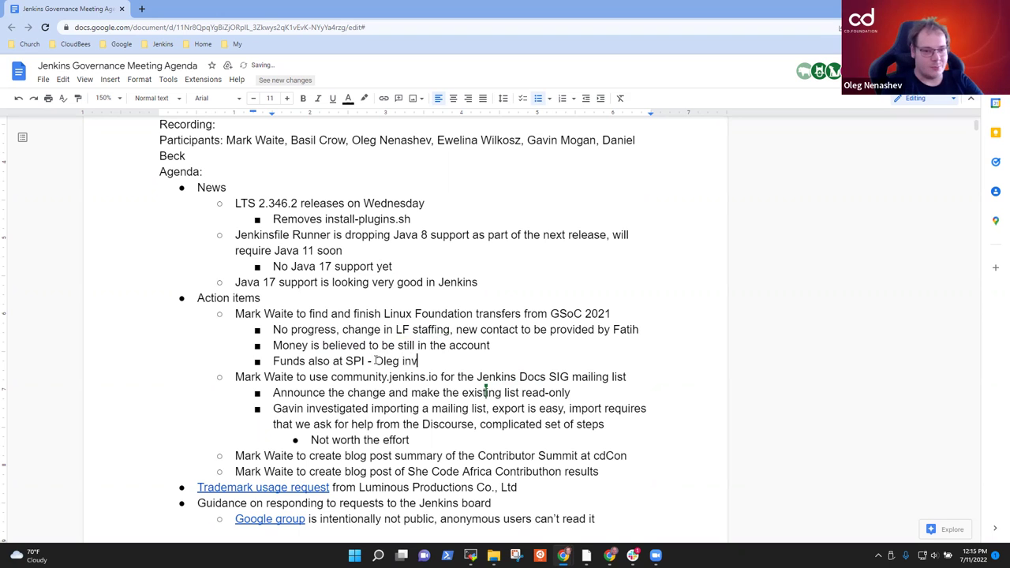
pyautogui.write('estigating ')
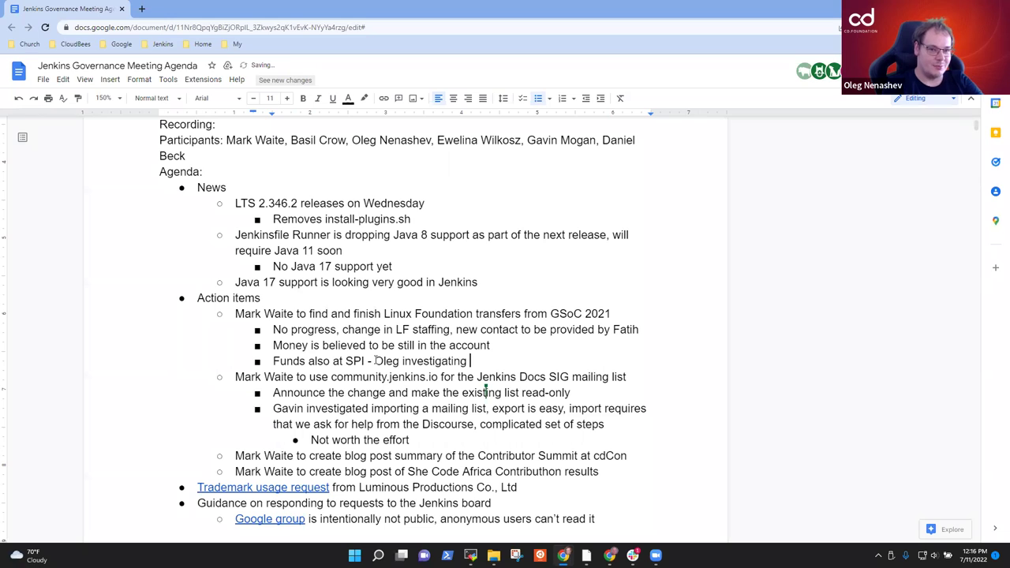
pyautogui.write('t')
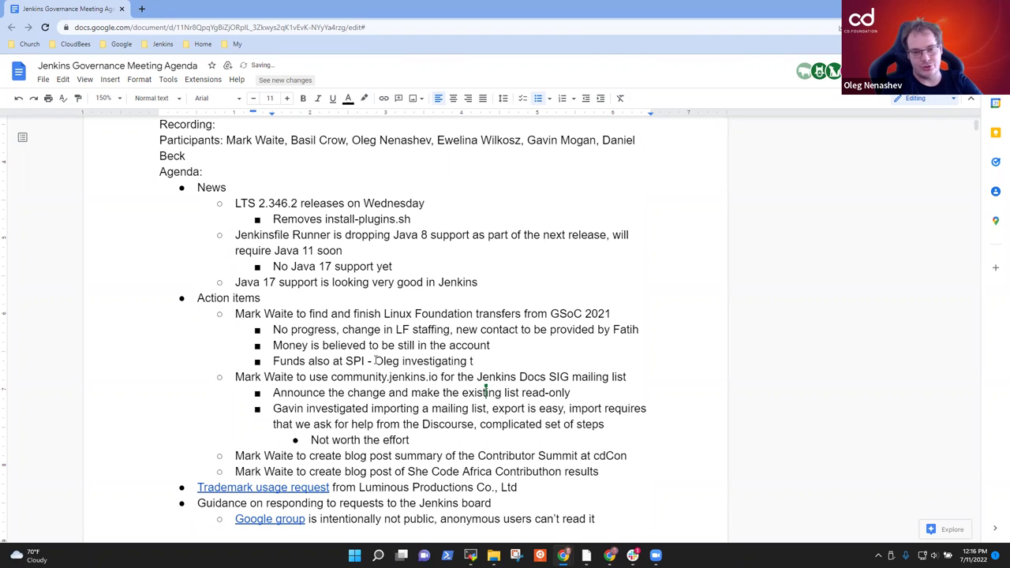
pyautogui.write('he dis')
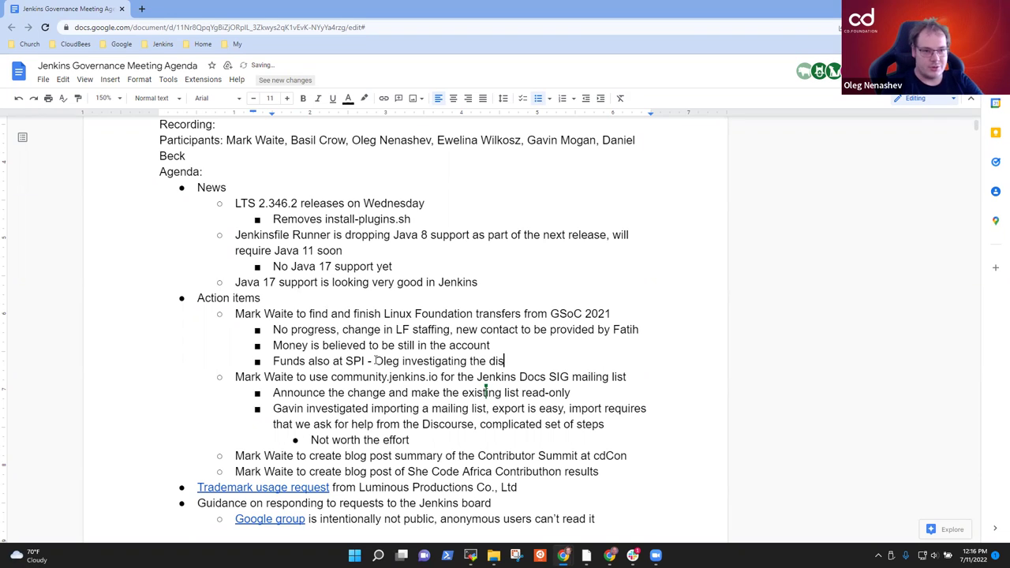
pyautogui.write('position of those')
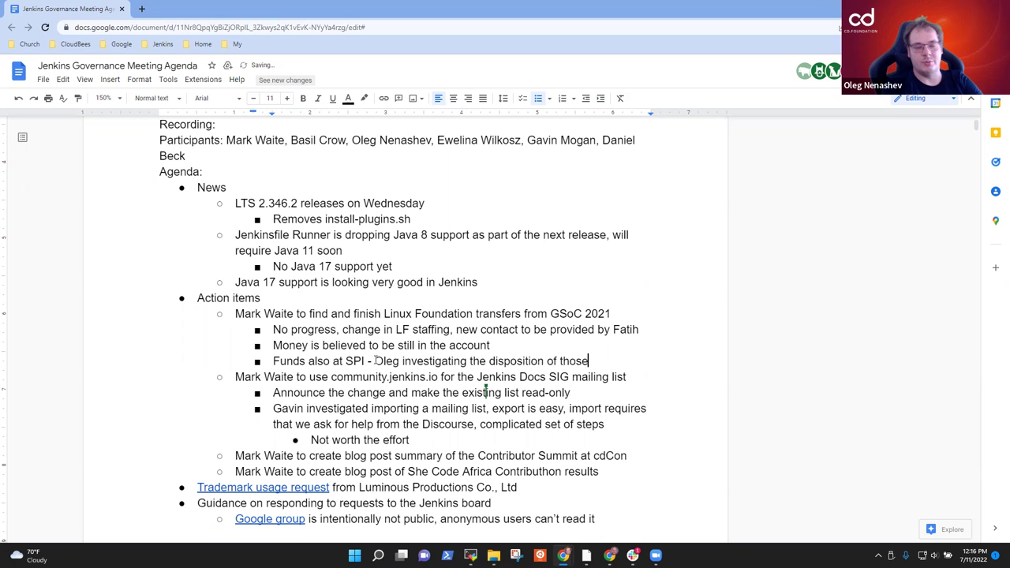
pyautogui.write(' funds')
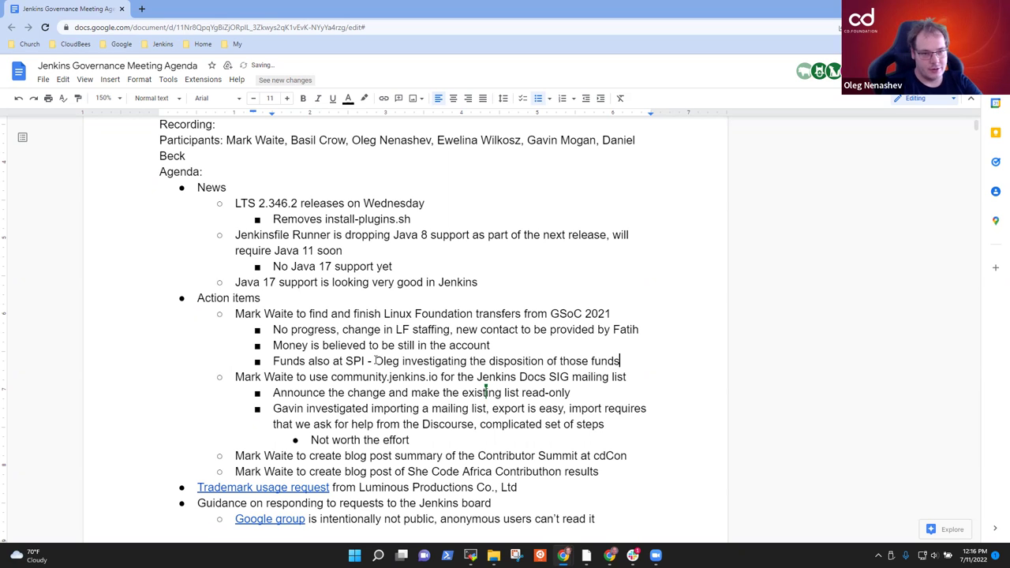
pyautogui.hotkey('shift', 'Home')
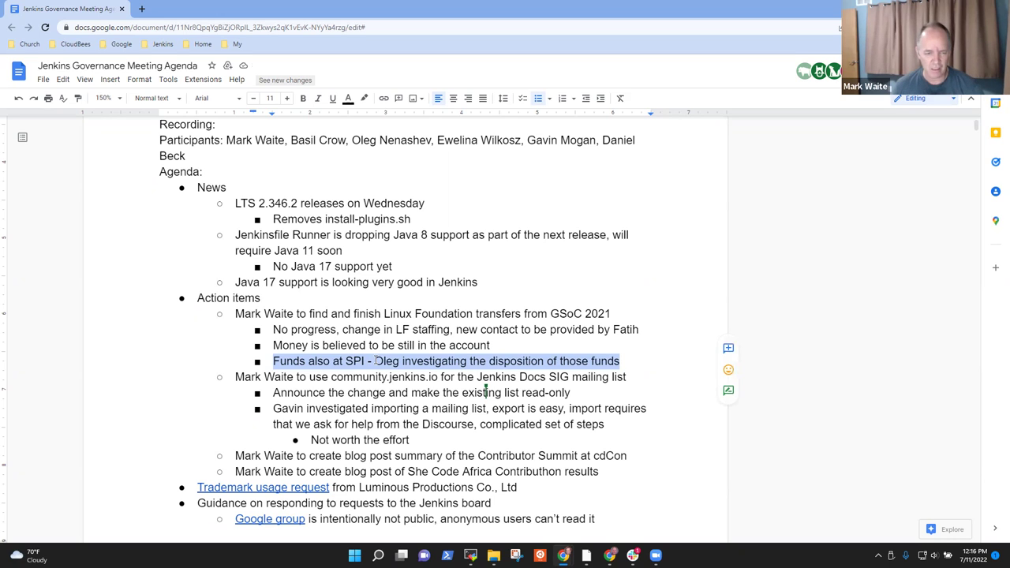
pyautogui.press('End')
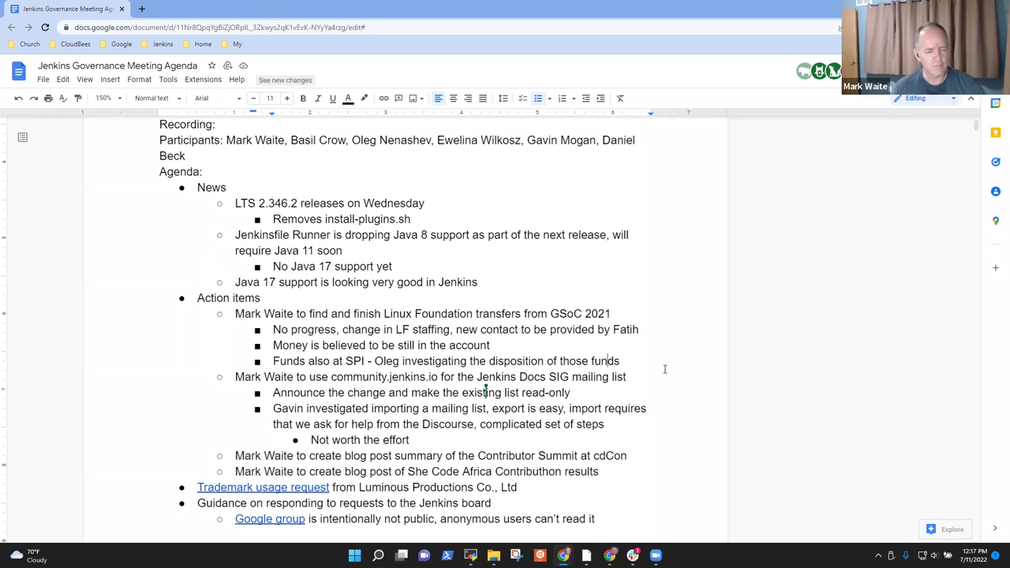
# Above "Move meeting time one hour earlier?", add a top-level agenda bullet "Updates from the CDF - " followed by the presenter's full name.
pyautogui.press('Down')
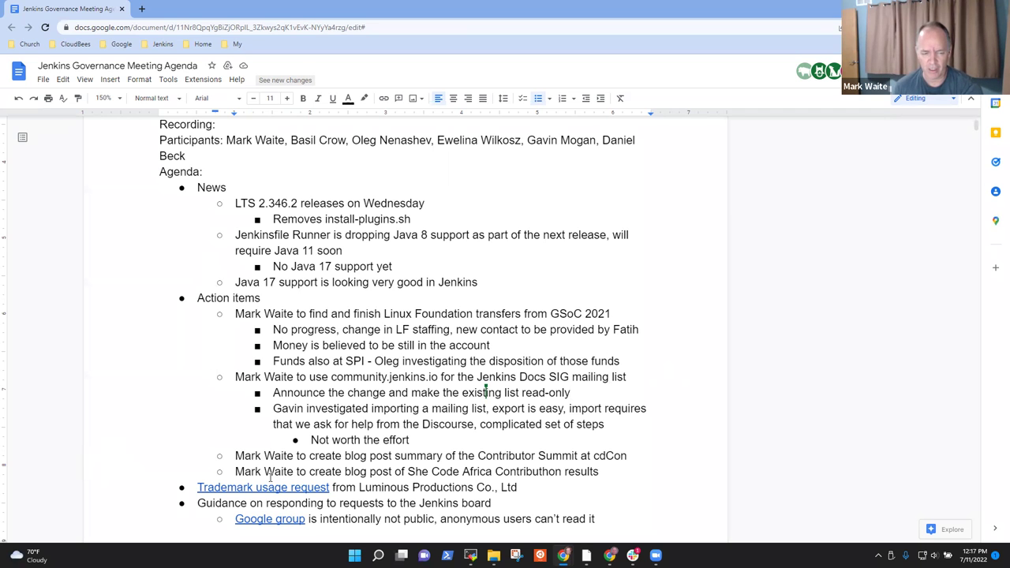
pyautogui.scroll(-2, 371, 394)
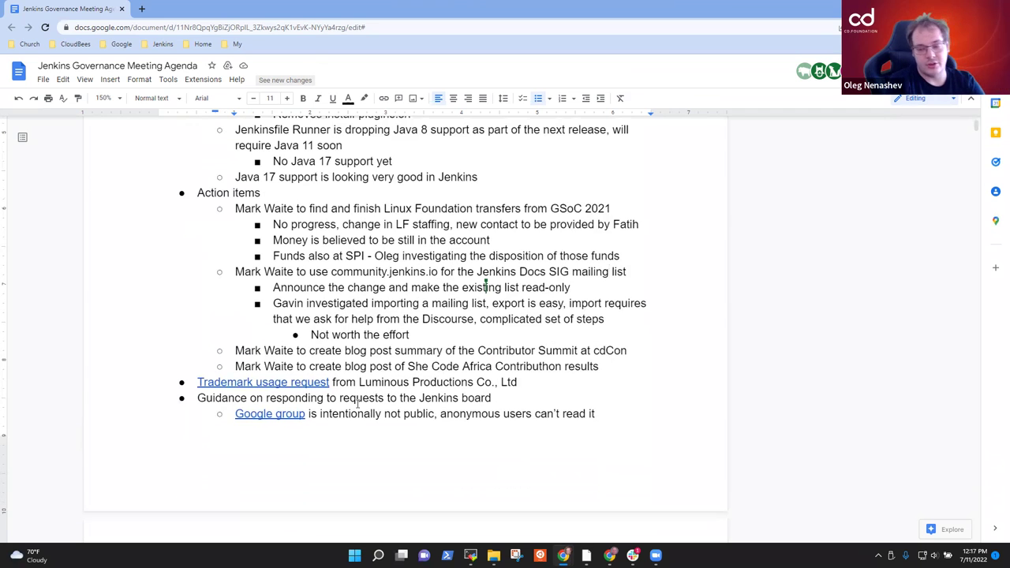
pyautogui.scroll(-4, 343, 429)
pyautogui.scroll(-4, 266, 454)
pyautogui.click(402, 285)
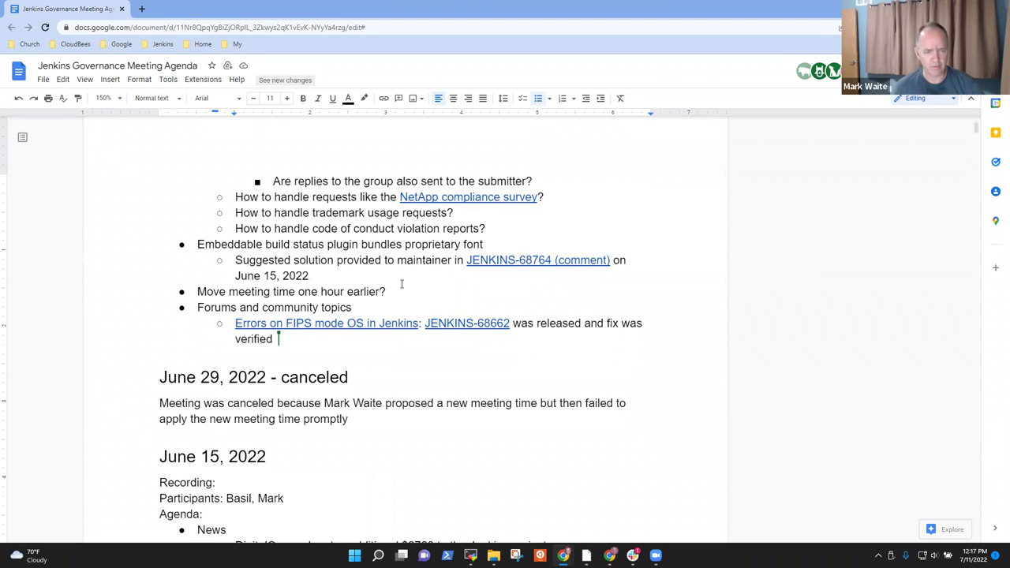
pyautogui.press('Return')
pyautogui.hotkey('shift', 'Tab')
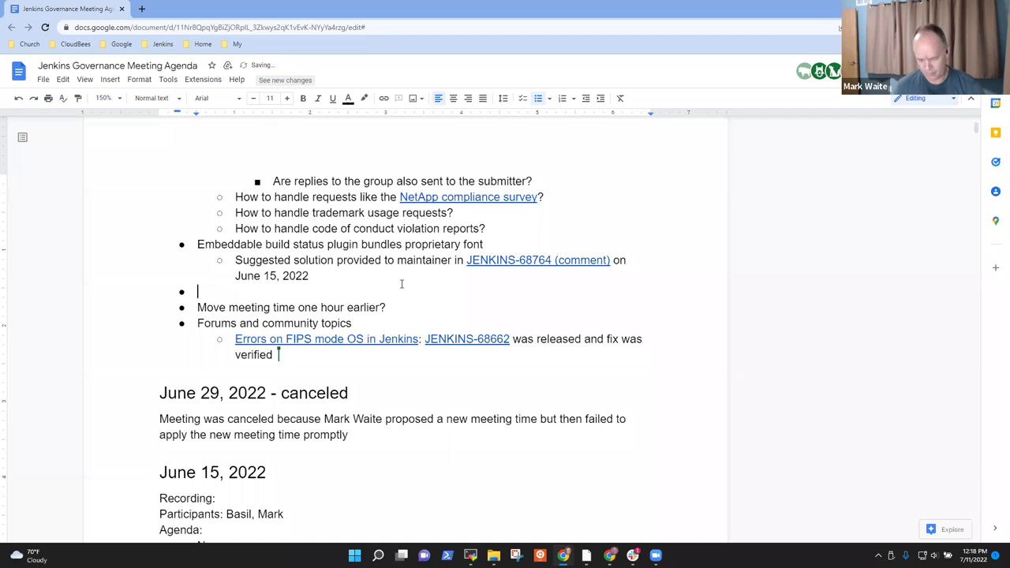
pyautogui.write('Updates from teh')
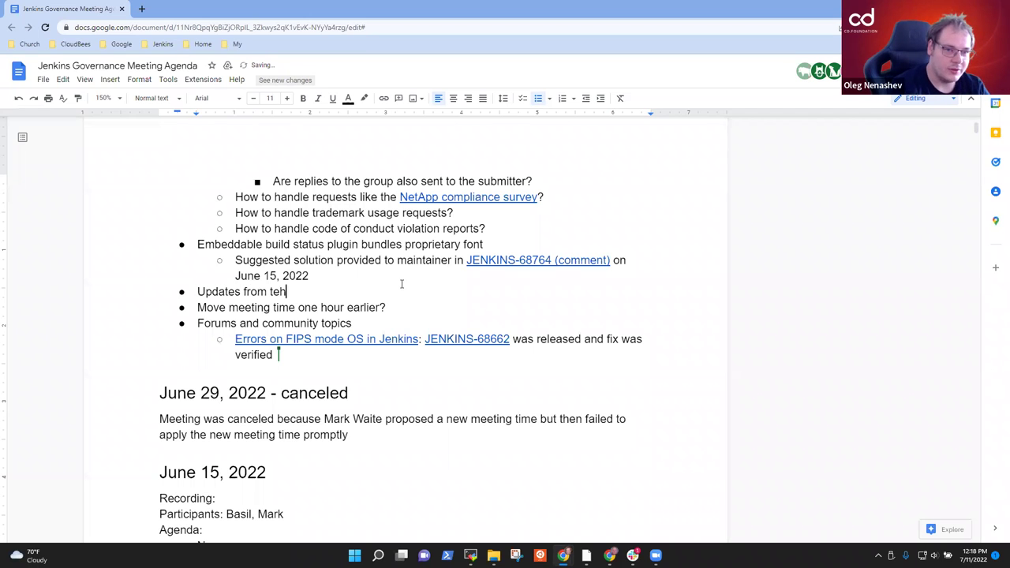
pyautogui.press('BackSpace')
pyautogui.press('BackSpace')
pyautogui.press('BackSpace')
pyautogui.write('the CDF - ')
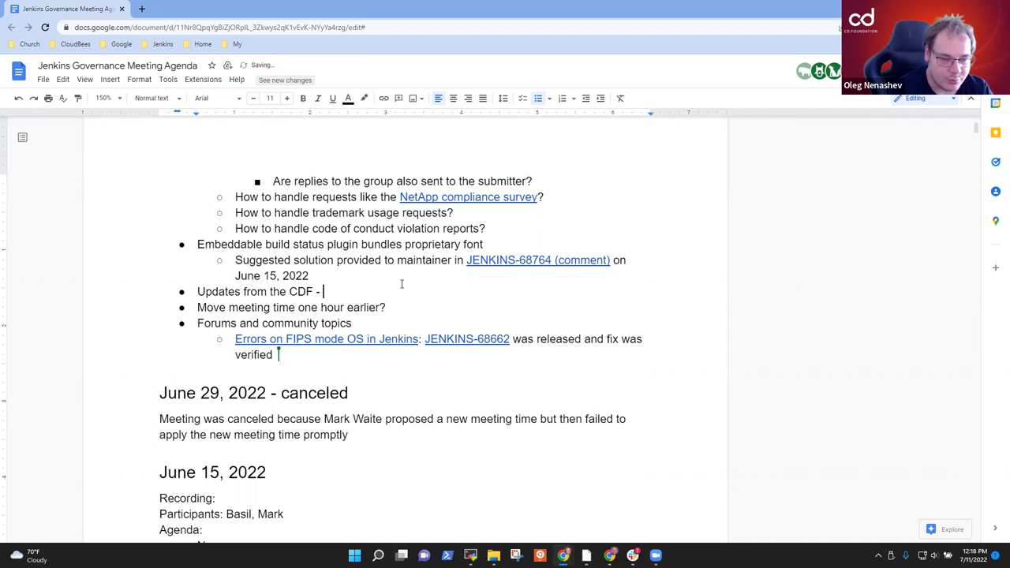
pyautogui.write('Oleg Nenas')
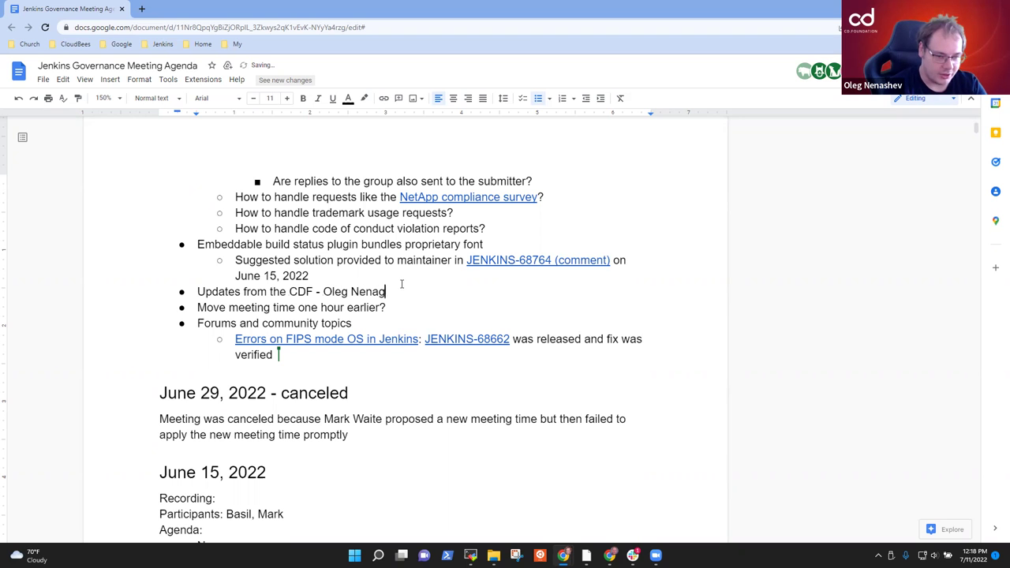
pyautogui.press('BackSpace')
pyautogui.write('shev')
# Below the She Code Africa blog post item, add an action item reading "Get full access to the CDF Zoom account".
pyautogui.scroll(5, 402, 285)
pyautogui.scroll(1, 402, 285)
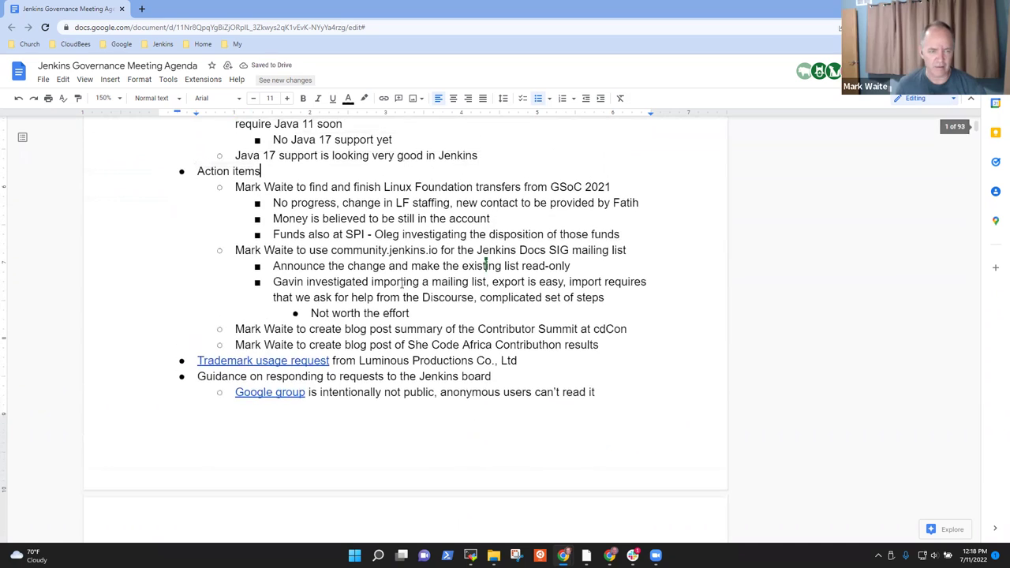
pyautogui.click(404, 345)
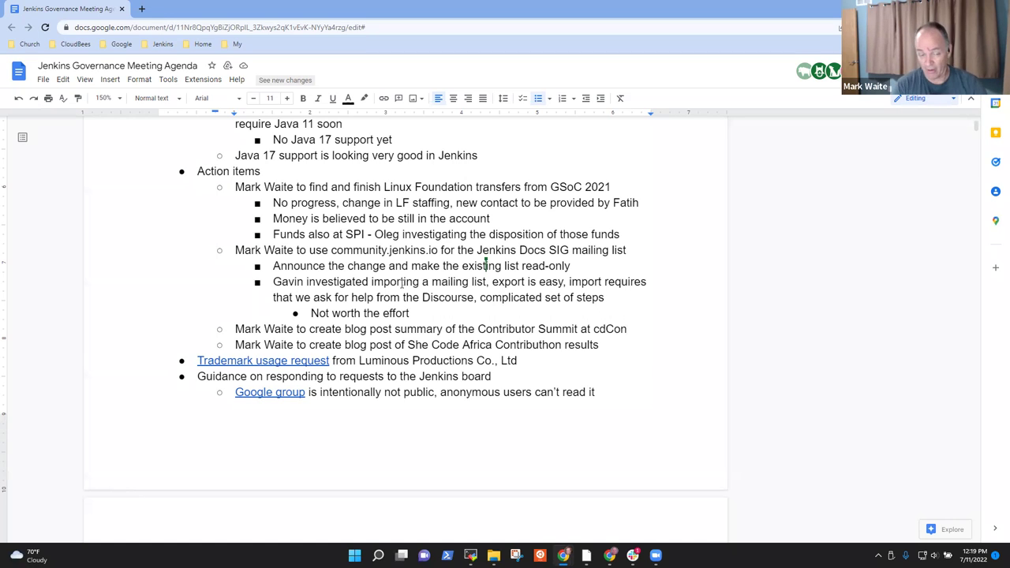
pyautogui.press('Down')
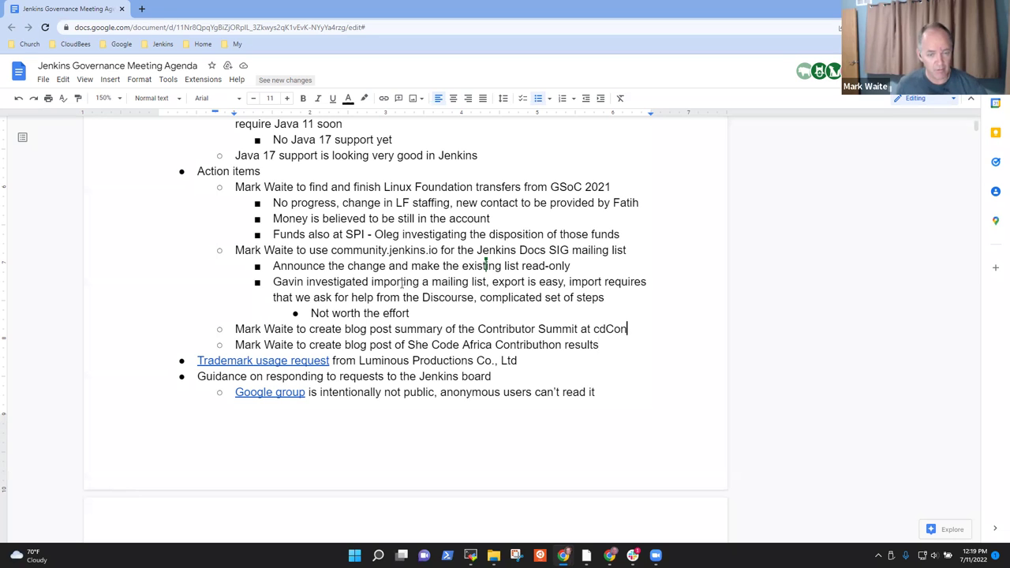
pyautogui.press('Down')
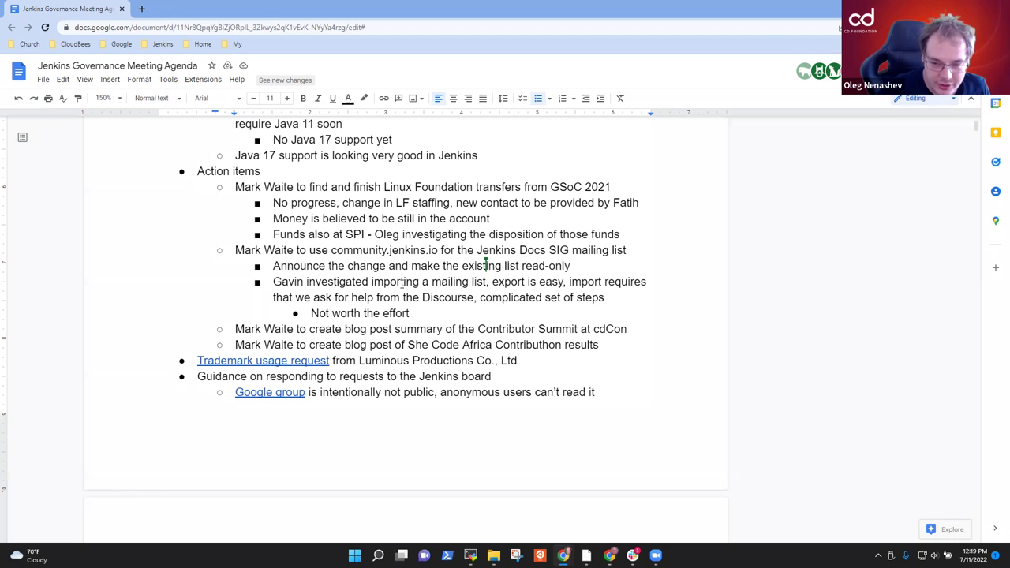
pyautogui.press('Right')
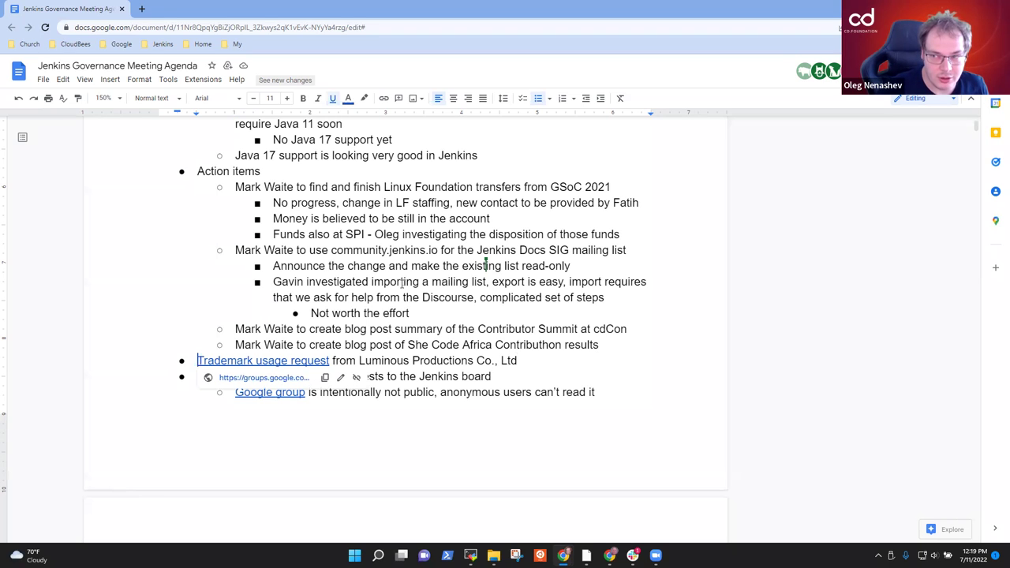
pyautogui.press('End')
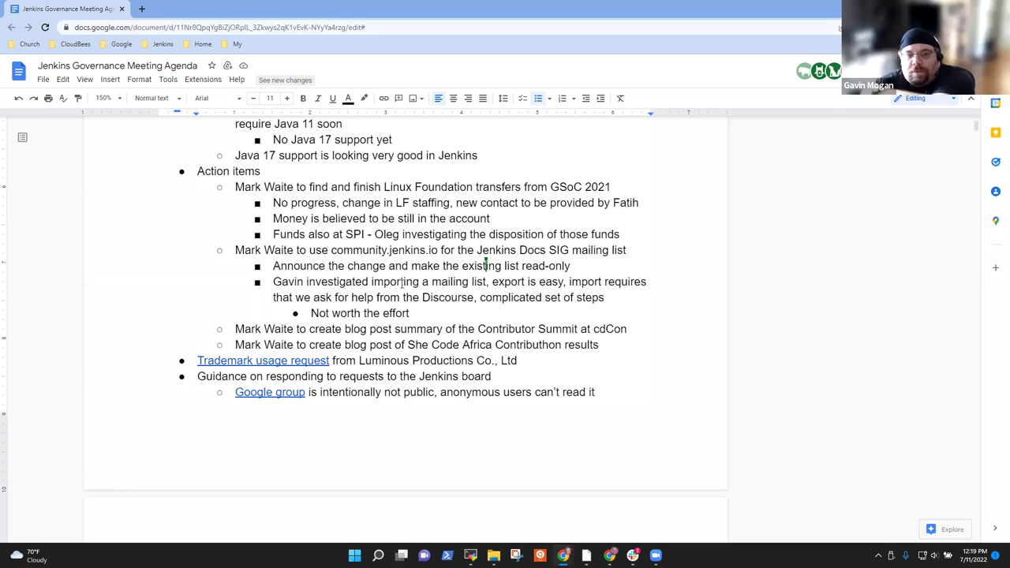
pyautogui.press('Up')
pyautogui.press('Return')
pyautogui.write('Get full access to the CDF Zoom account')
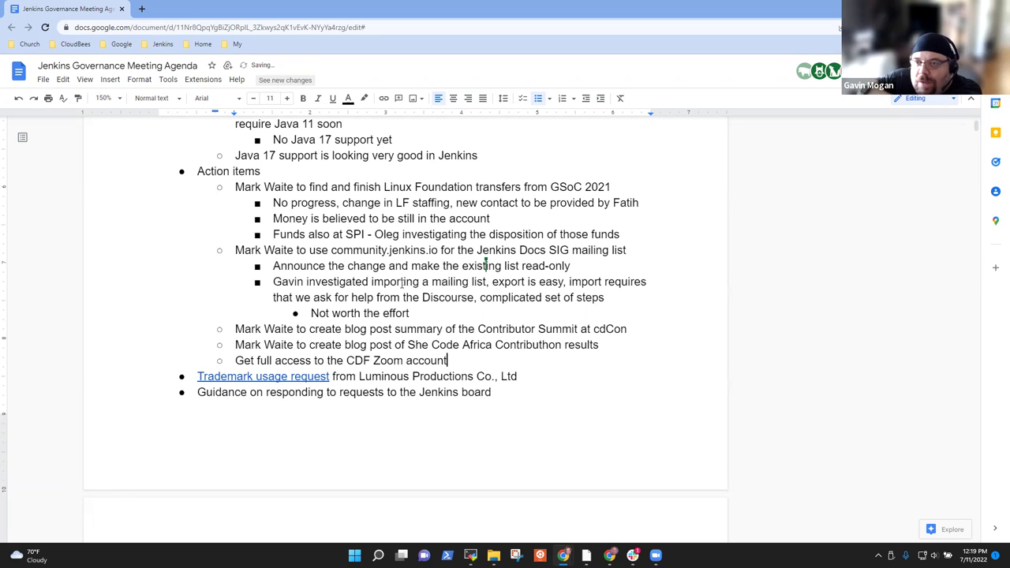
# Under the CDF Zoom account item, add a sub-bullet reading "Two factor email is sent to".
pyautogui.press('Return')
pyautogui.press('Tab')
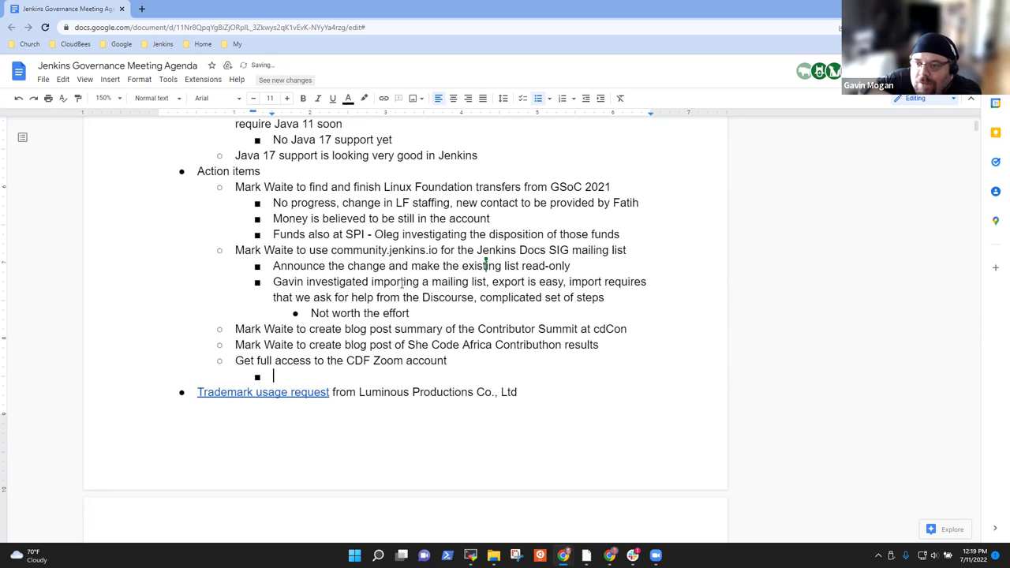
pyautogui.write('Two factor ')
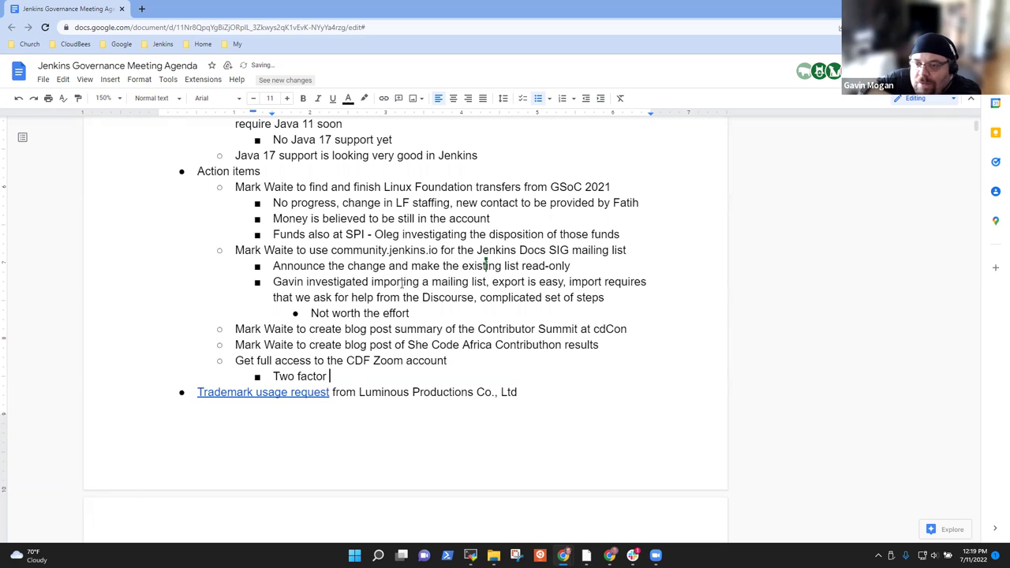
pyautogui.write('email is s')
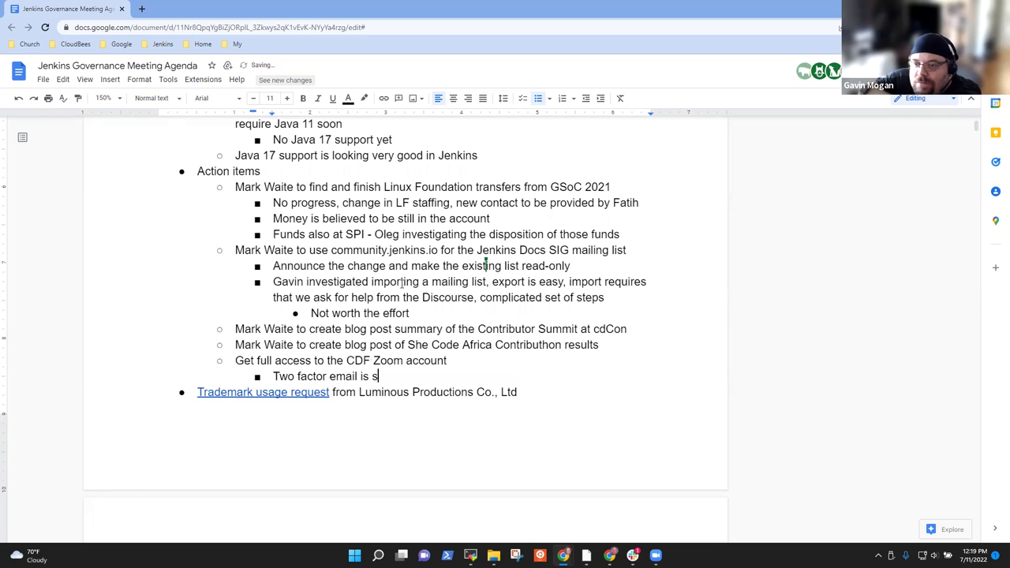
pyautogui.write('ent to')
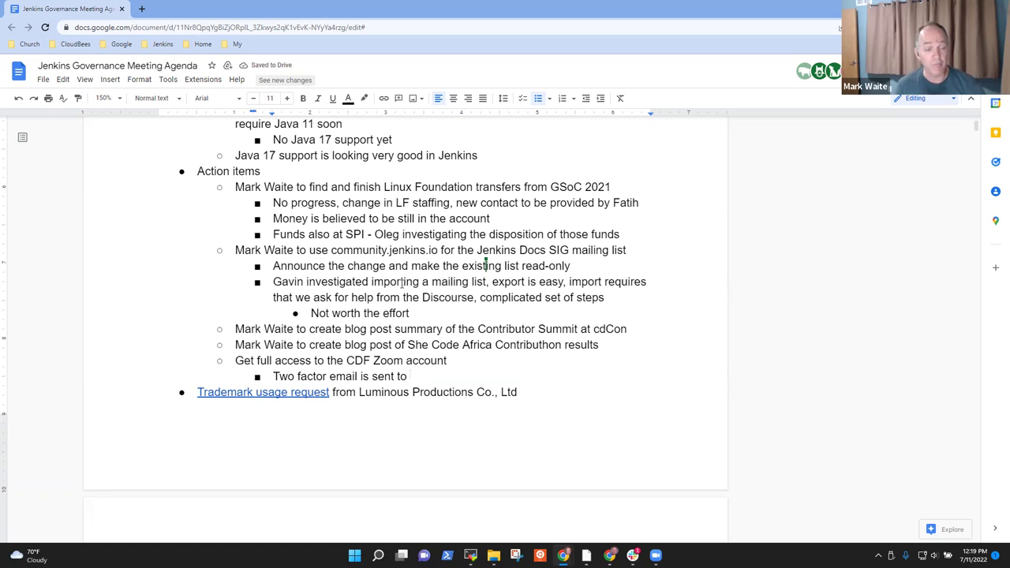
pyautogui.press('Up')
pyautogui.press('Home')
pyautogui.write('Mark')
pyautogui.press('BackSpace')
pyautogui.press('BackSpace')
pyautogui.press('BackSpace')
pyautogui.press('BackSpace')
pyautogui.press('BackSpace')
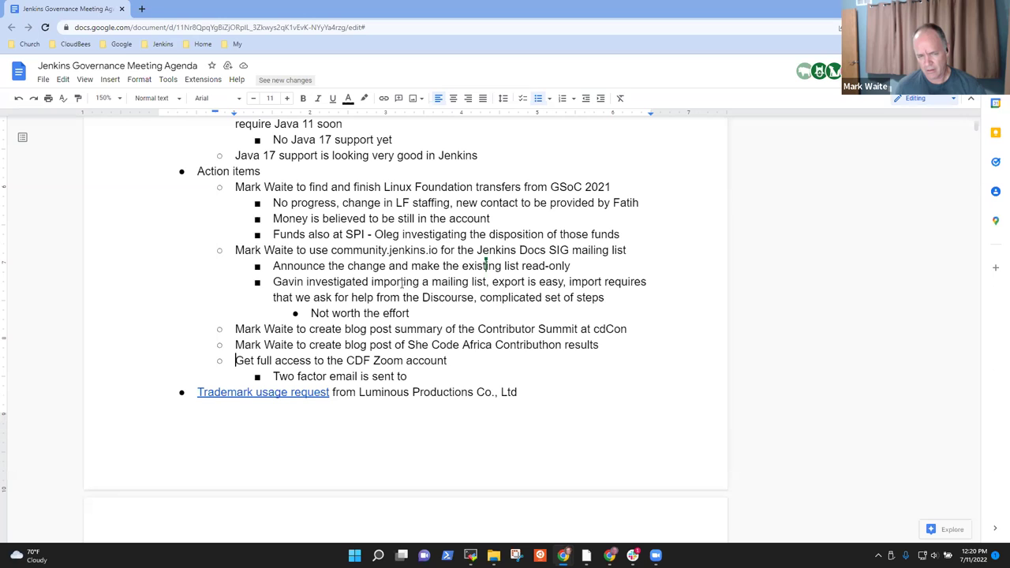
# Replace the two factor sub-bullet's text with "Assure that we can add new users to the Zoom account".
pyautogui.press('Down')
pyautogui.hotkey('ctrl', 'shift', 'Left')
pyautogui.hotkey('ctrl', 'shift', 'Left')
pyautogui.hotkey('ctrl', 'shift', 'Left')
pyautogui.hotkey('ctrl', 'shift', 'Left')
pyautogui.hotkey('ctrl', 'shift', 'Left')
pyautogui.hotkey('ctrl', 'shift', 'Left')
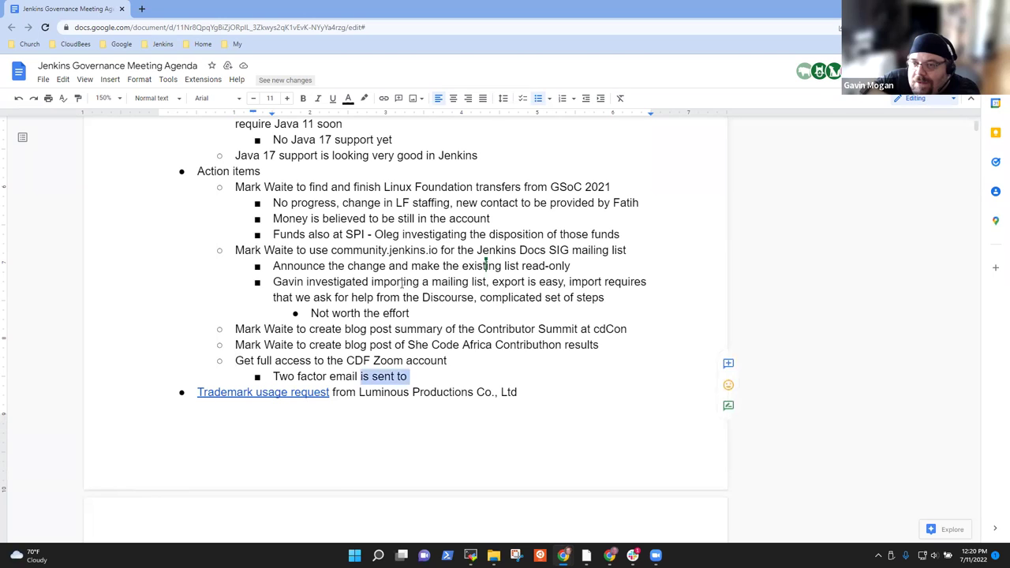
pyautogui.write('Assure that we can add new')
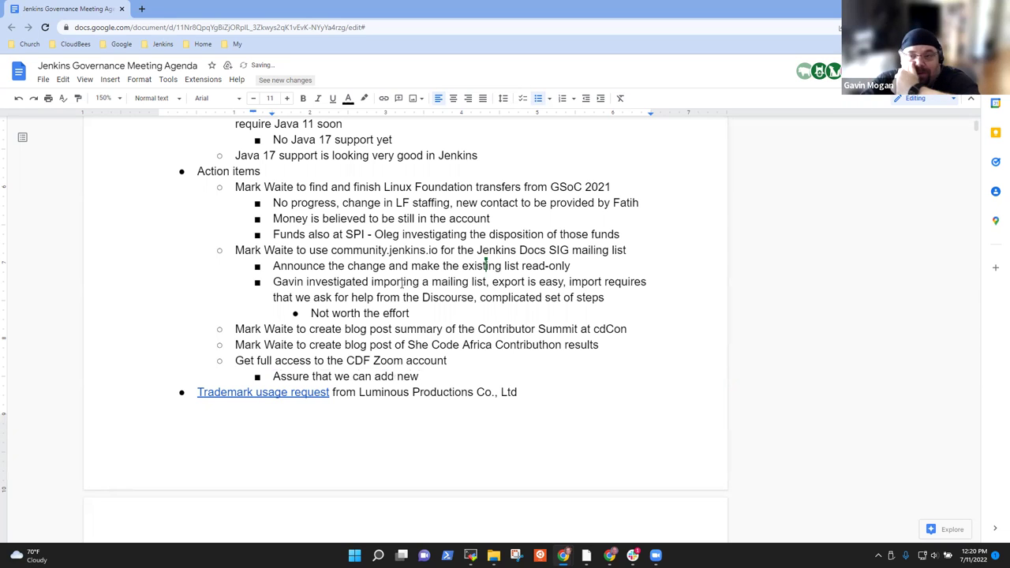
pyautogui.write(' users to the ')
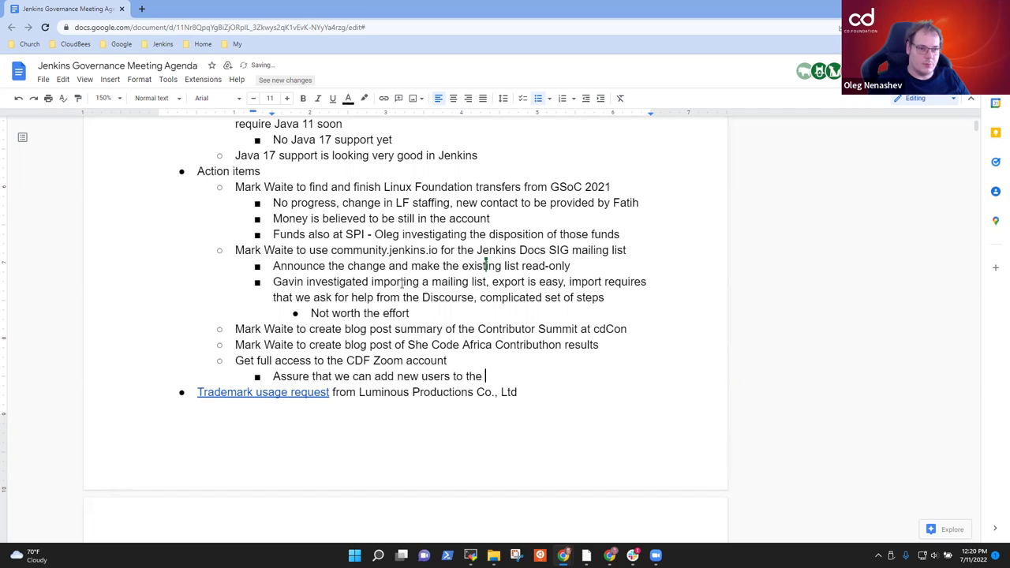
pyautogui.write('Zoom account')
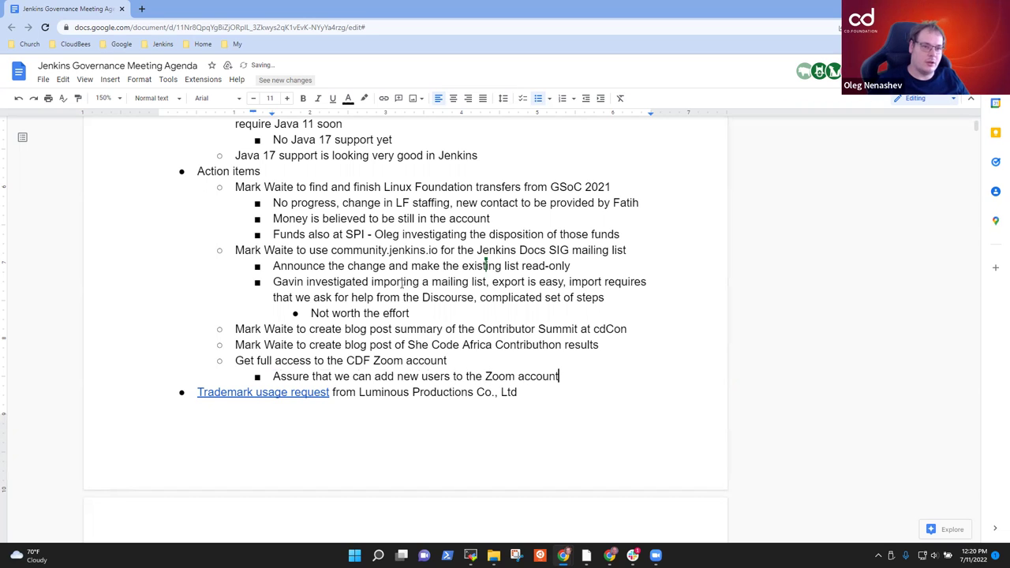
# Append "for Jenkins" to the CDF Zoom account action item and prefix it with the owner's full name, changing "Get" to "get".
pyautogui.press('Up')
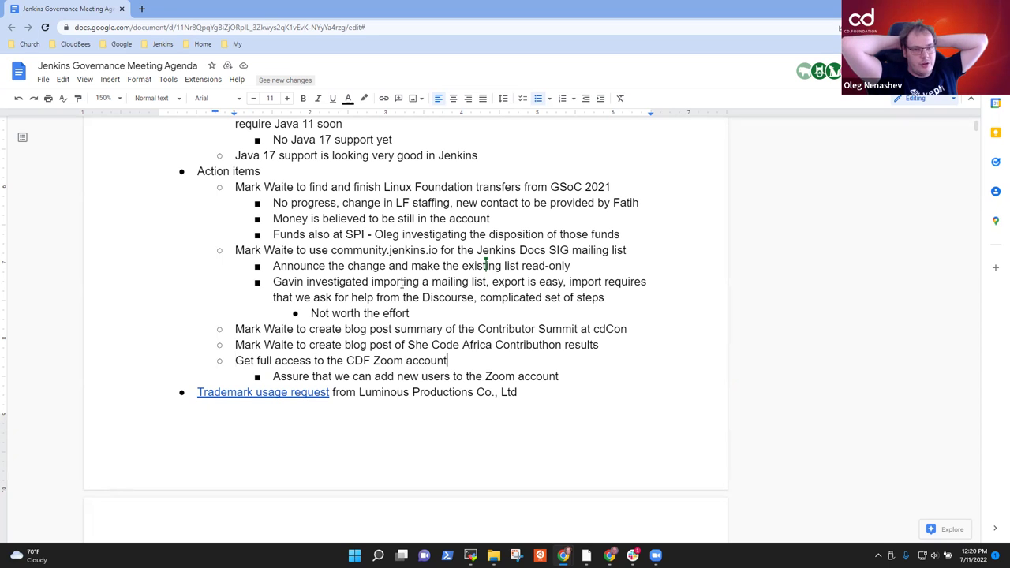
pyautogui.write('for Jenkins')
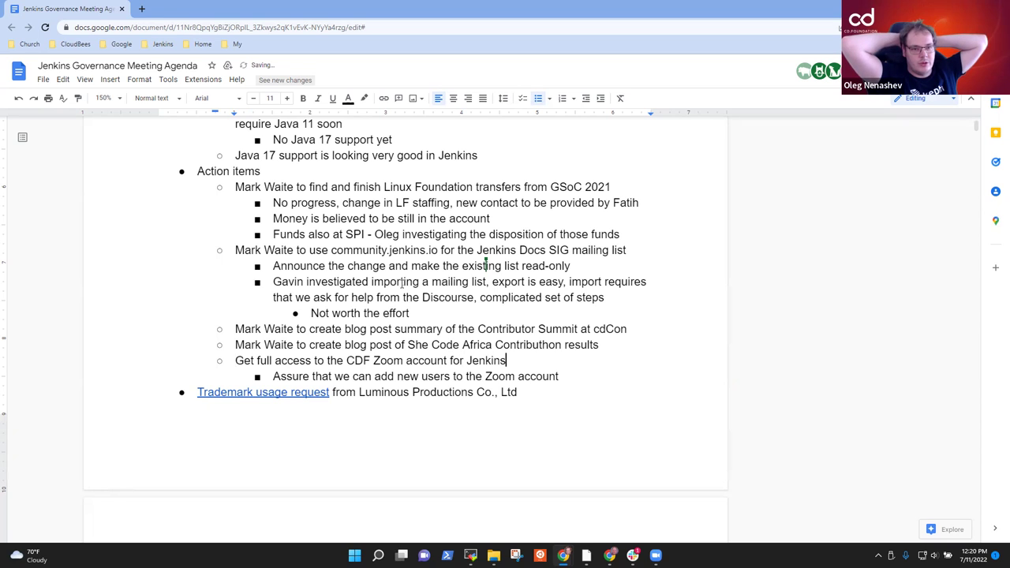
pyautogui.press('Home')
pyautogui.write('Mark W')
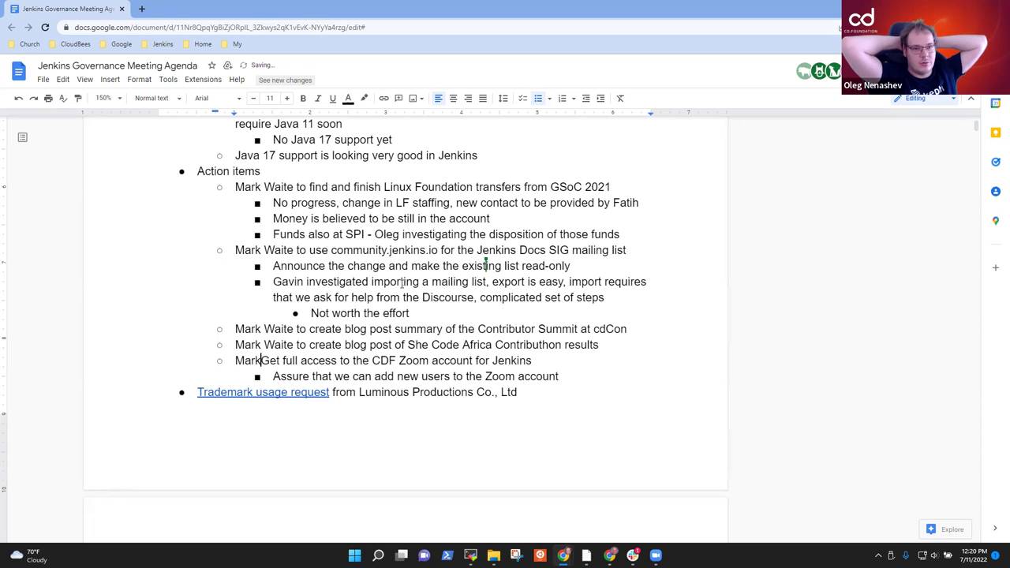
pyautogui.write('aite')
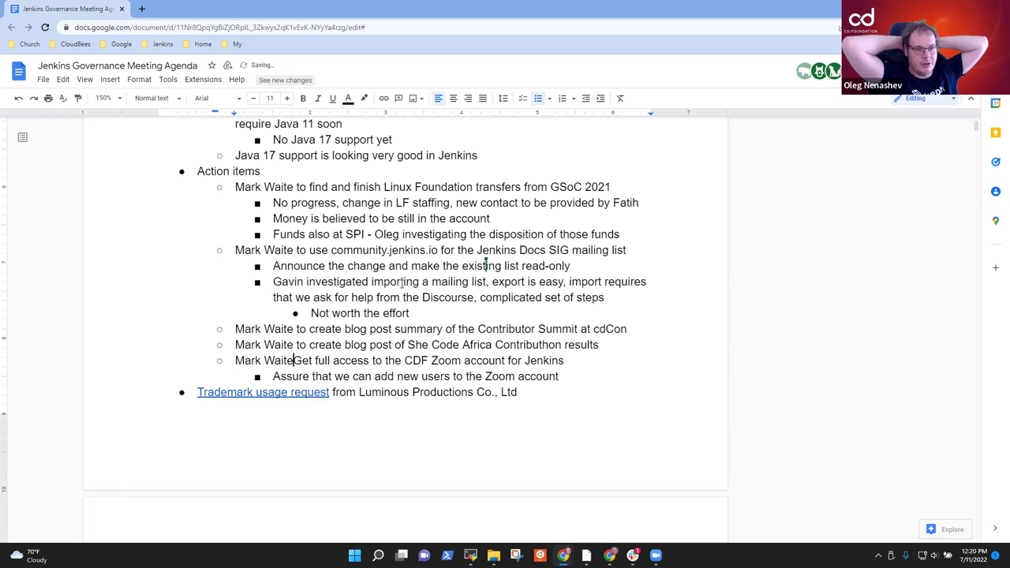
pyautogui.press('Delete')
pyautogui.write('g')
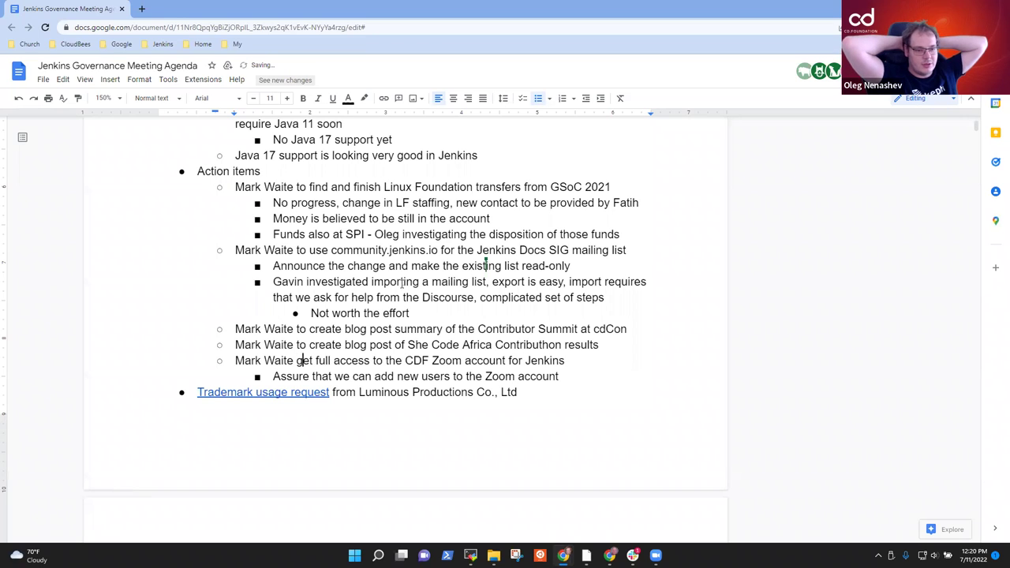
# Under the CDF Zoom account action item, add a second sub-bullet reading "Moving to Bevy enterprise account in CDF,".
pyautogui.press('Down')
pyautogui.press('End')
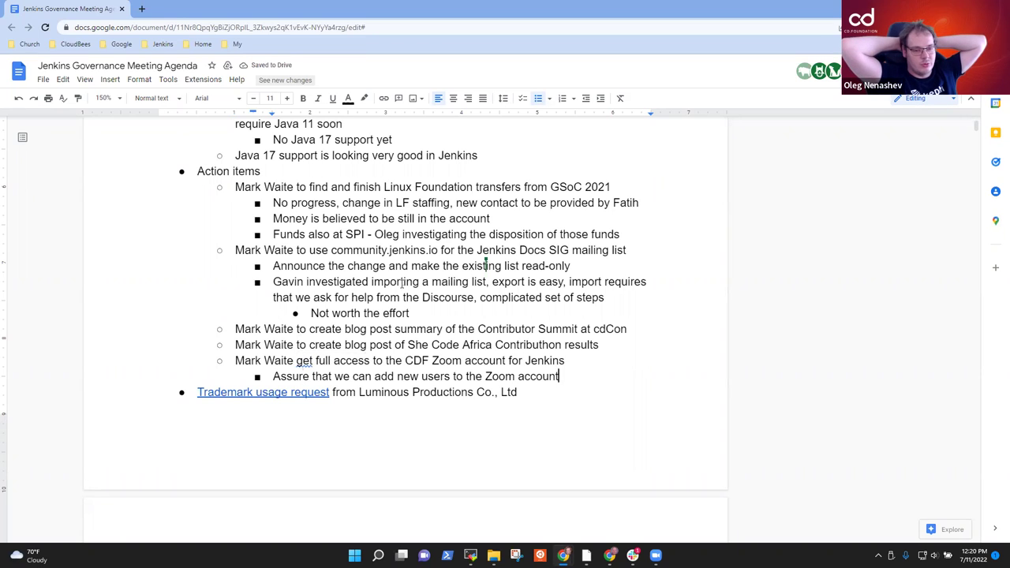
pyautogui.press('Return')
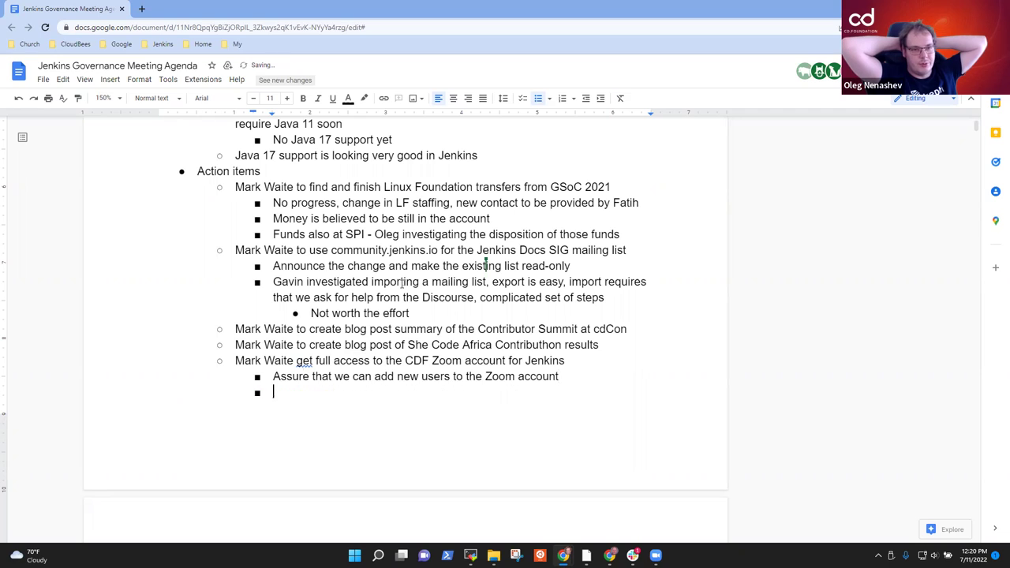
pyautogui.write('Moving')
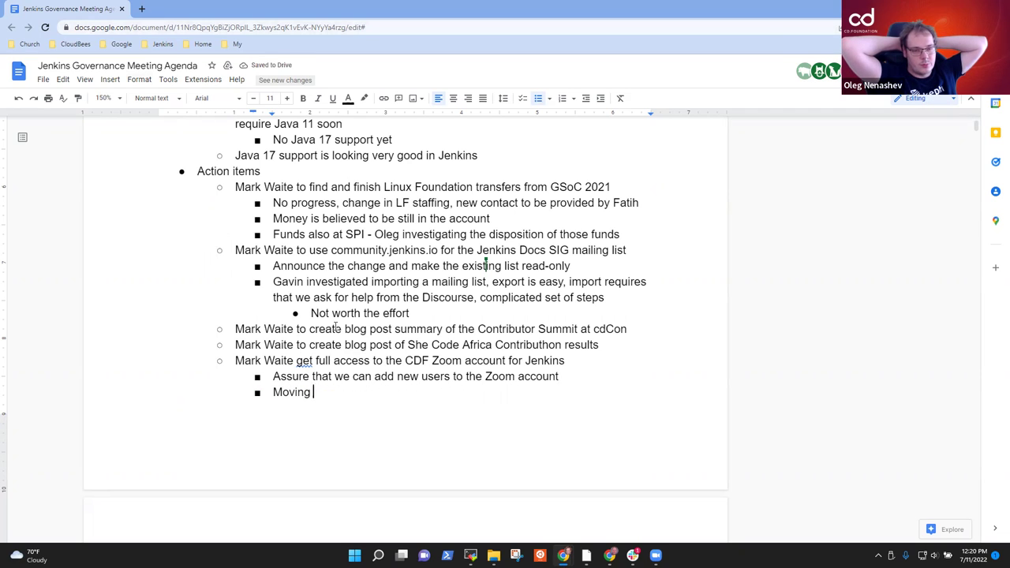
pyautogui.write(' to Bevy ent')
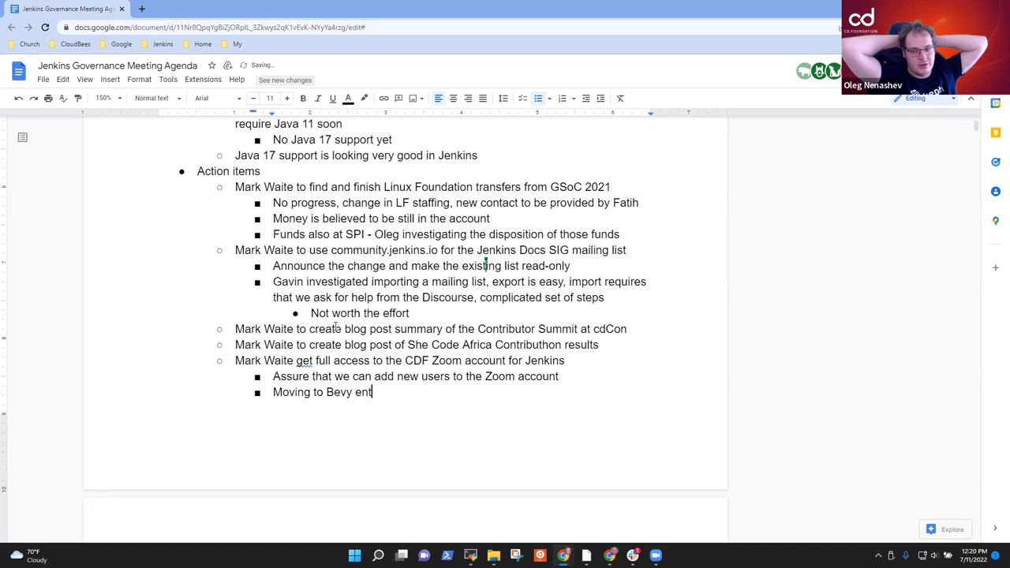
pyautogui.write('erprise account i')
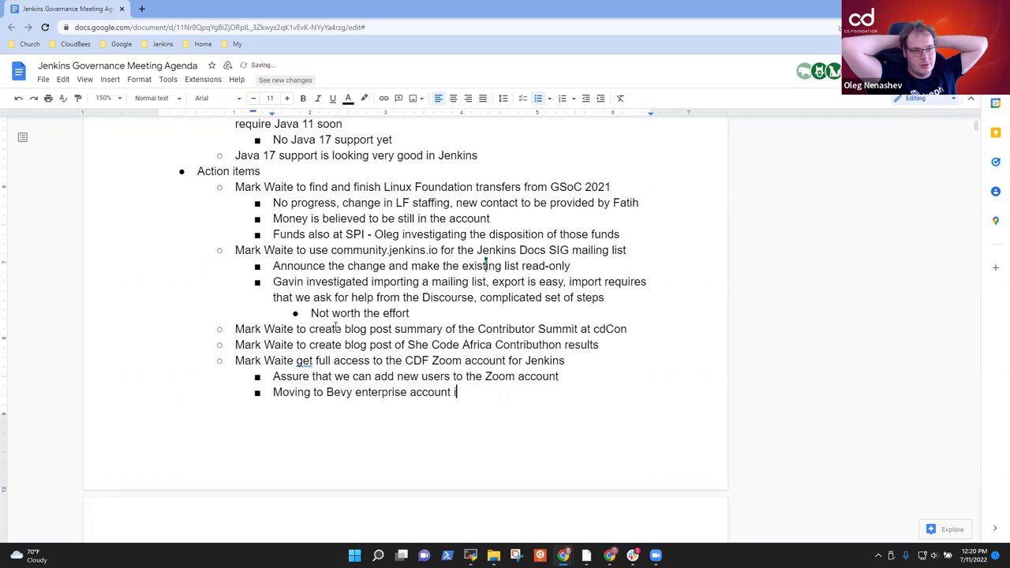
pyautogui.write('n CDF')
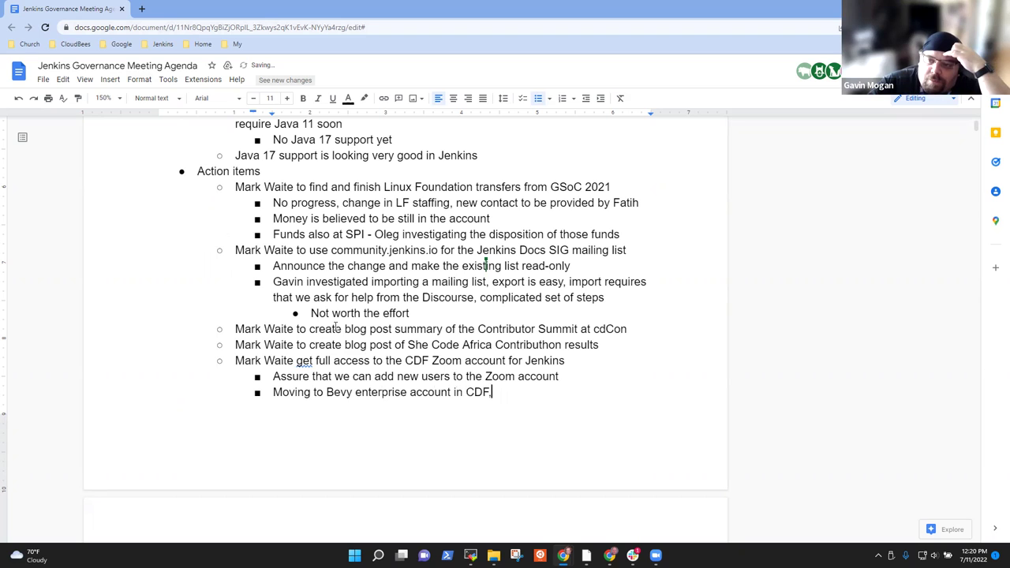
pyautogui.write(',')
# Switch the document's page setup to the pageless format.
pyautogui.click(44, 79)
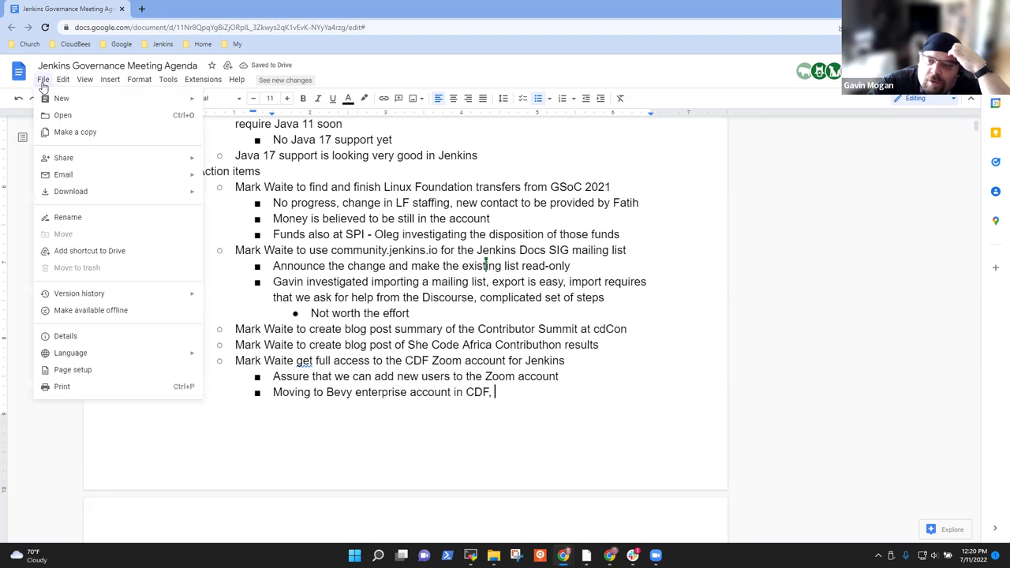
pyautogui.click(114, 372)
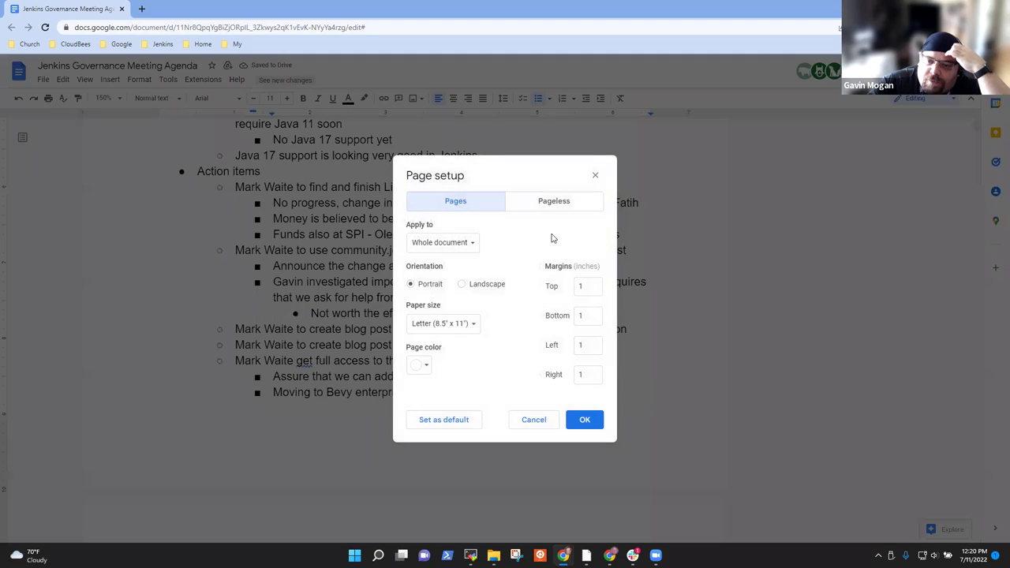
pyautogui.click(567, 204)
pyautogui.click(582, 471)
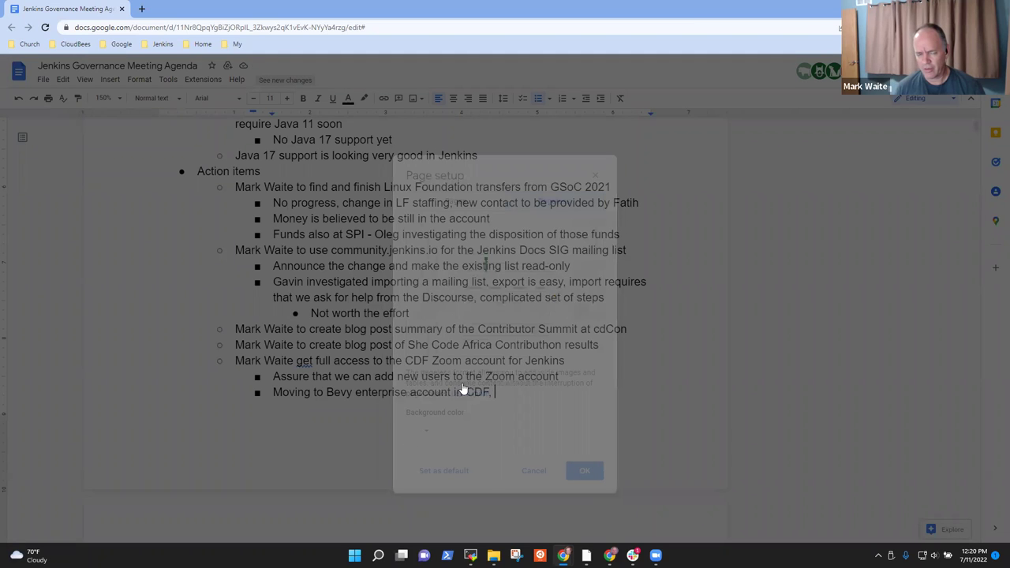
pyautogui.click(573, 489)
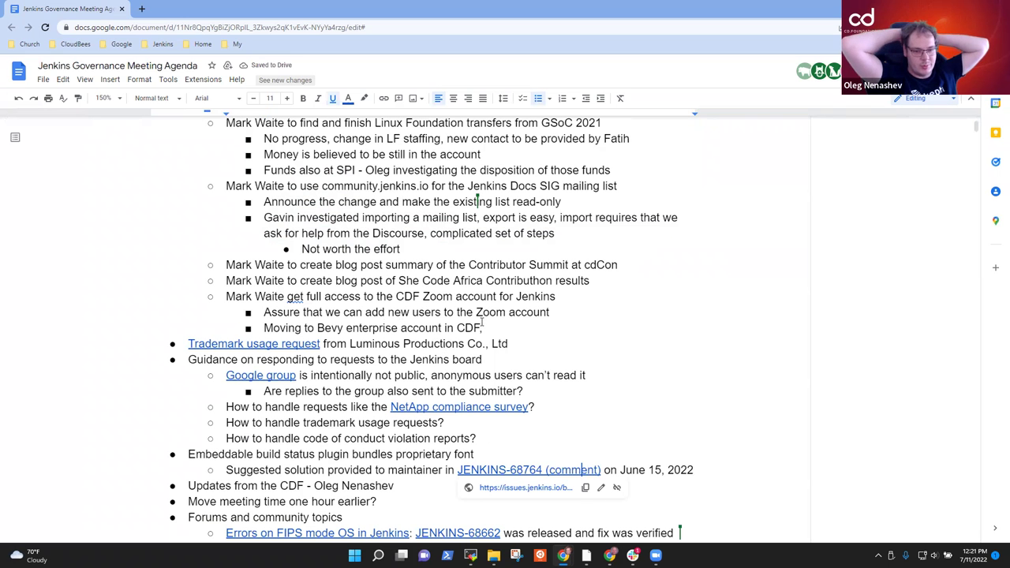
# Remove the Bevy sub-bullet's trailing comma and nest two bullets under it: "Can host meetings like Zoom" and "Can't host Webinars".
pyautogui.click(503, 329)
pyautogui.press('BackSpace')
pyautogui.press('Return')
pyautogui.press('Tab')
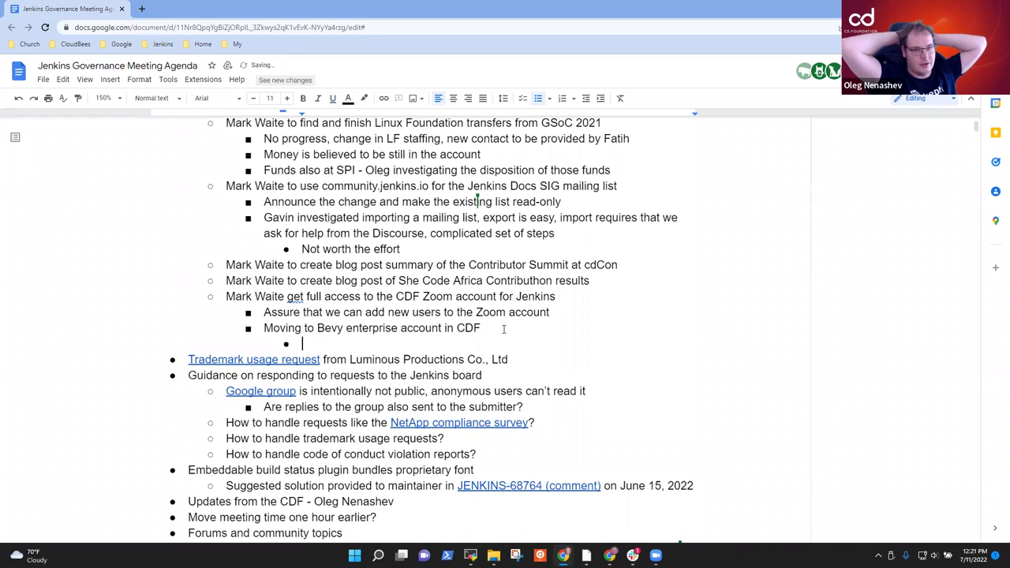
pyautogui.write('Can hoist')
pyautogui.press('BackSpace')
pyautogui.press('BackSpace')
pyautogui.press('BackSpace')
pyautogui.write('st ')
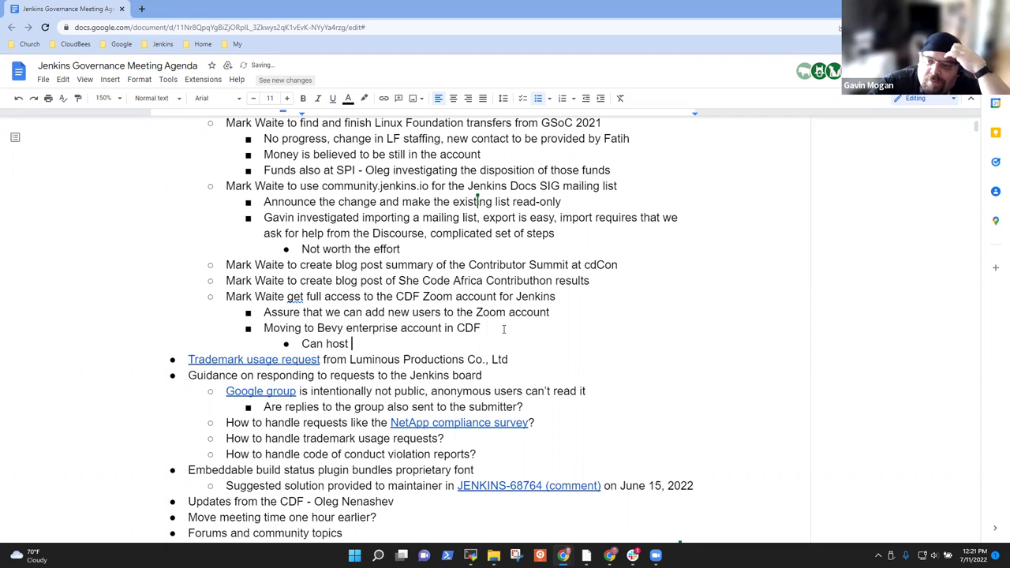
pyautogui.write('meetings like Zoom')
pyautogui.press('Return')
pyautogui.write("Can't host Webinars")
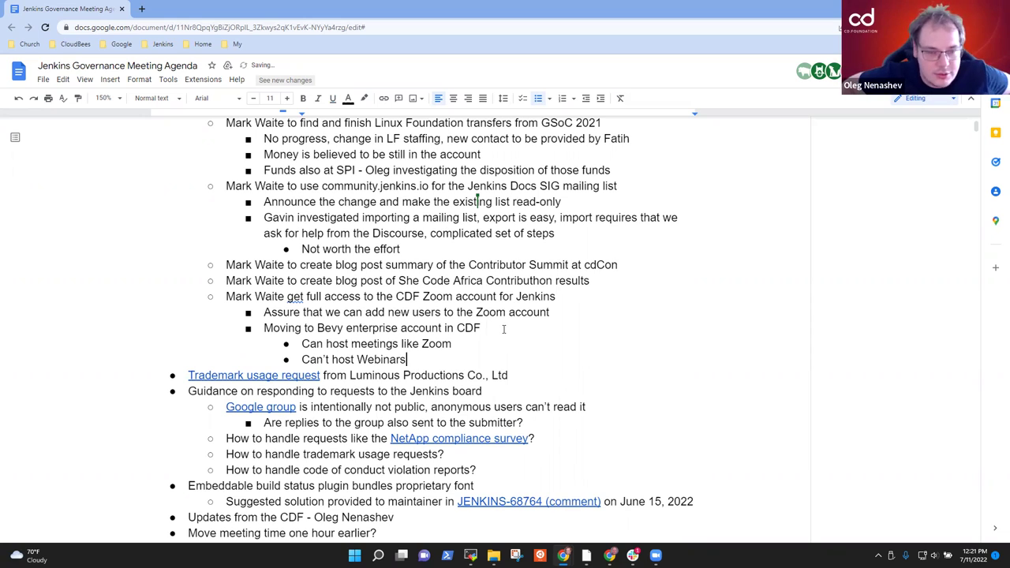
# Append "on Bevy" to the meetings bullet and "link Zoom on Bevy" to the webinars bullet.
pyautogui.write(' on ')
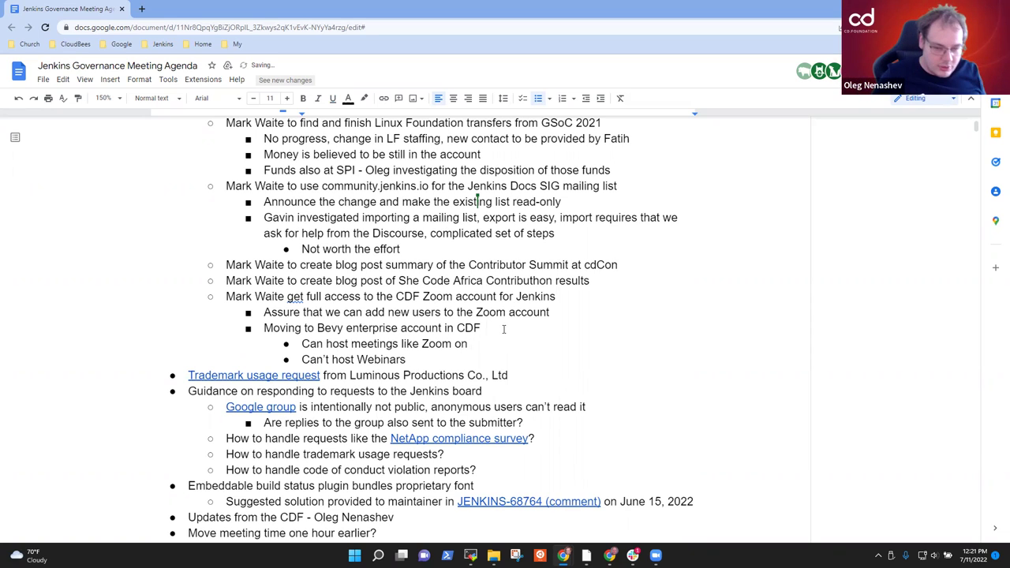
pyautogui.write('Bevy')
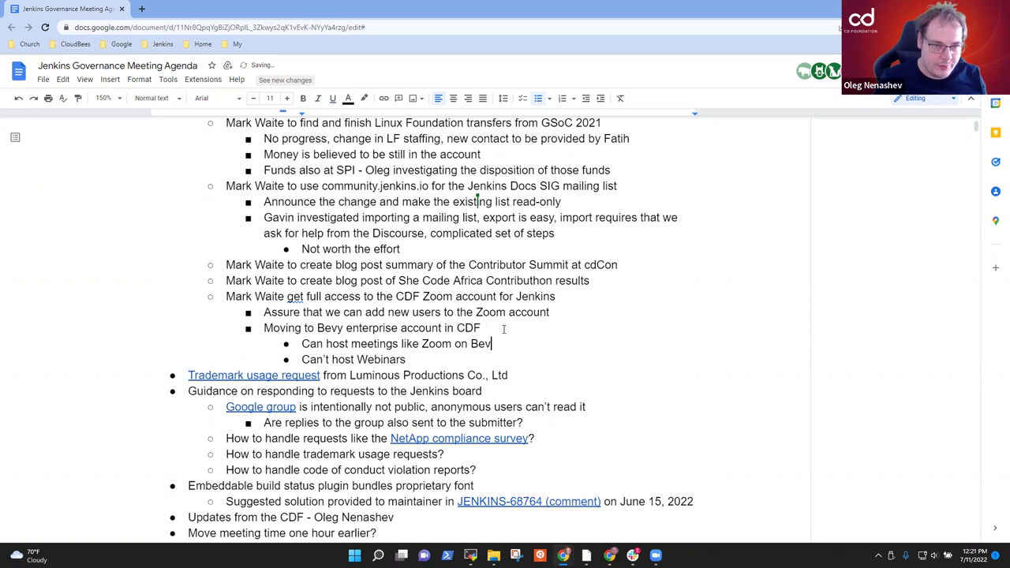
pyautogui.press('Down')
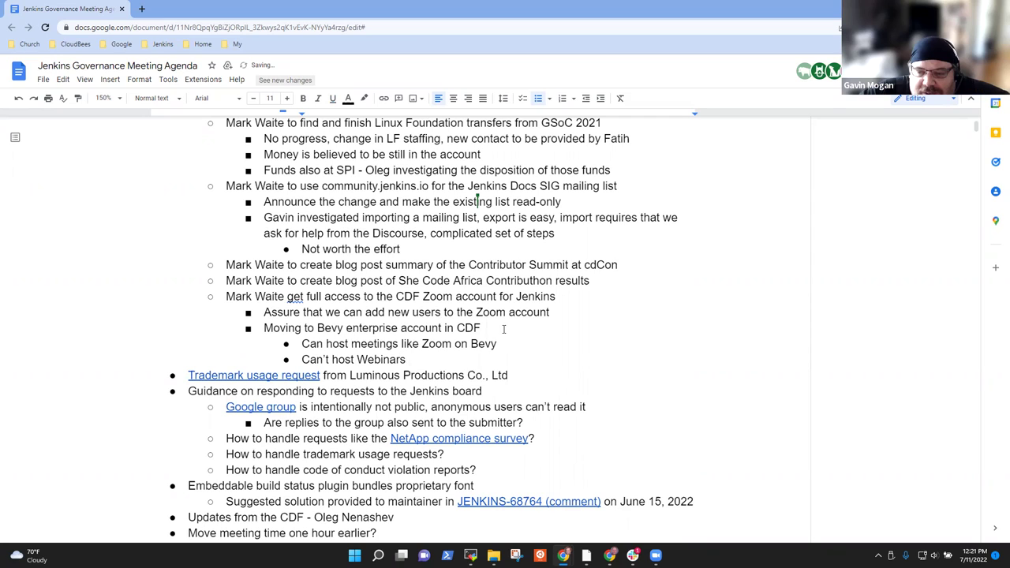
pyautogui.write('link Zoom on Bevyu')
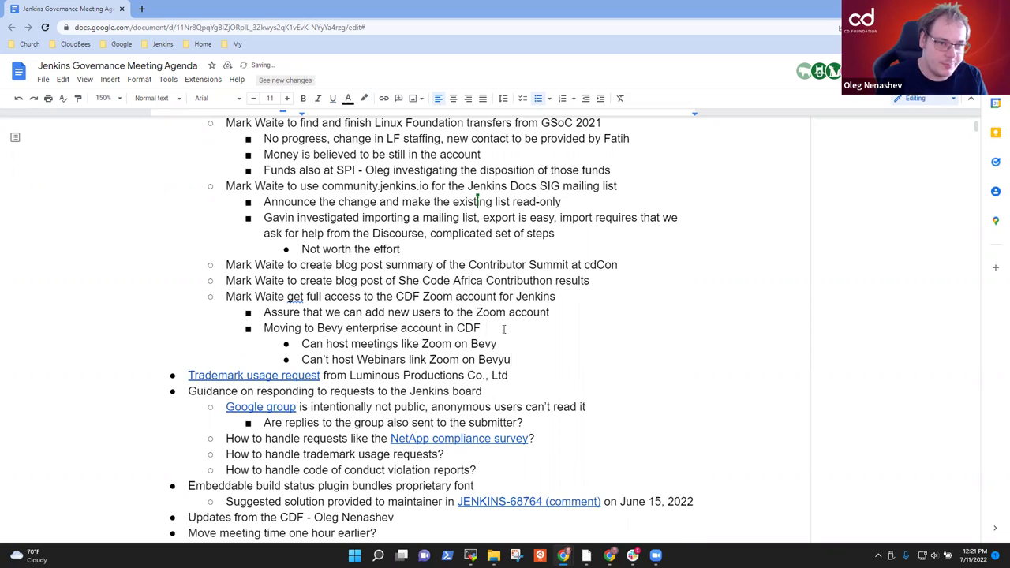
pyautogui.press('BackSpace')
# Accept the suggested replacement of "link" with "like" in the webinars bullet.
pyautogui.press('Up')
pyautogui.hotkey('shift', 'End')
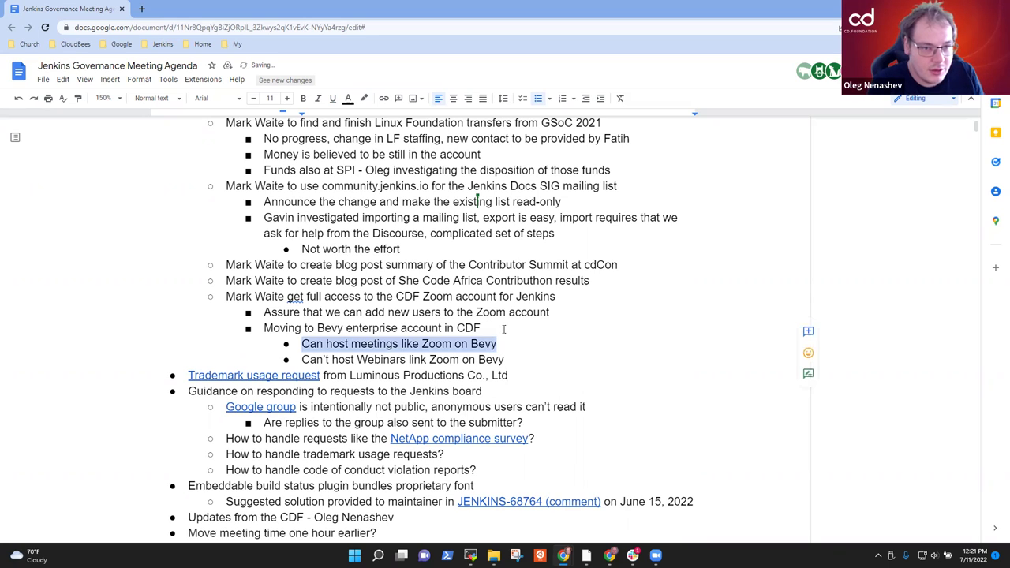
pyautogui.press('Right')
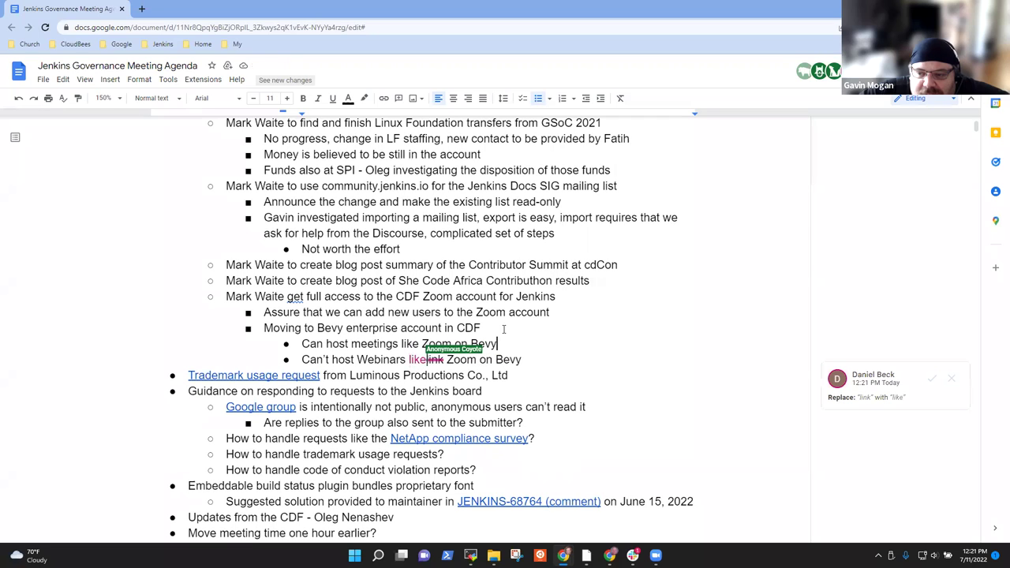
pyautogui.click(933, 380)
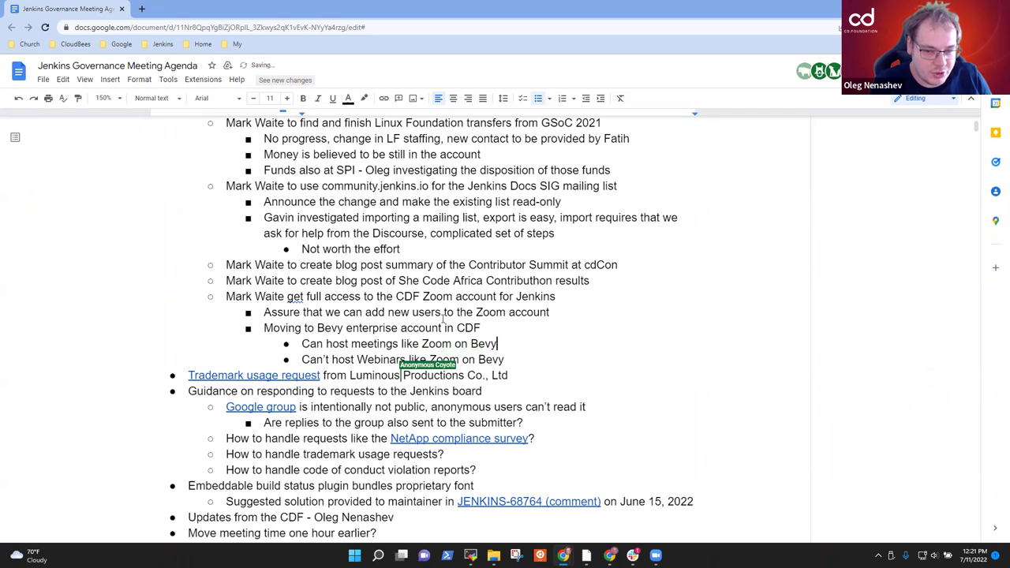
# Below the webinars bullet, add a bullet reading "Can create multiple chapters (similar to meetup groups)".
pyautogui.click(512, 359)
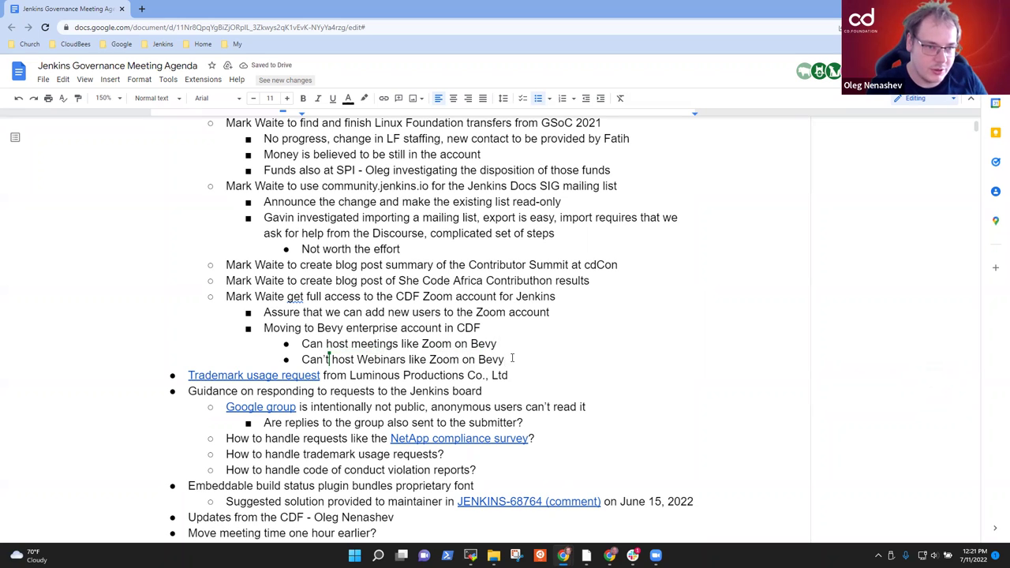
pyautogui.press('Return')
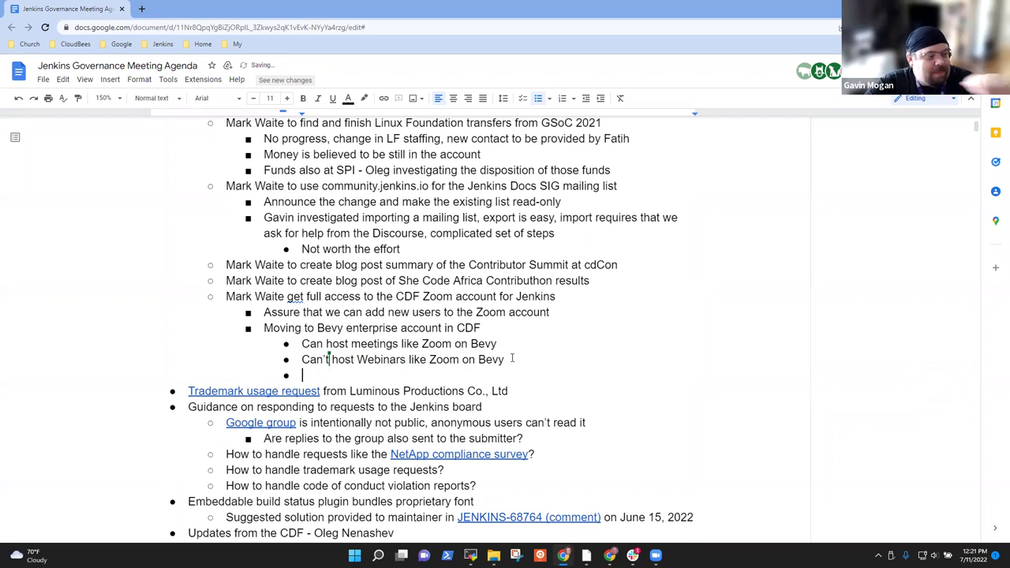
pyautogui.write('Can create ch')
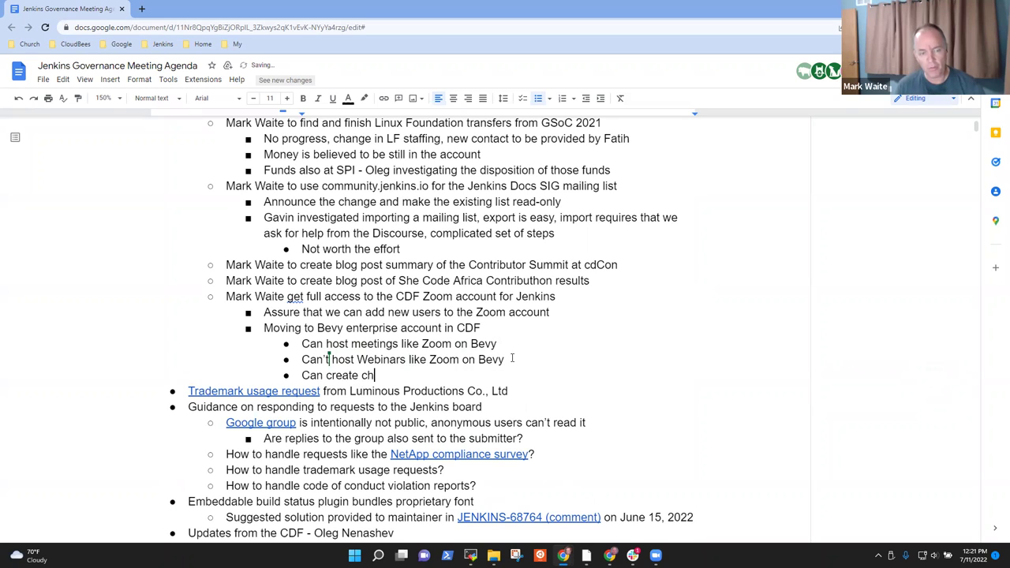
pyautogui.write('apters')
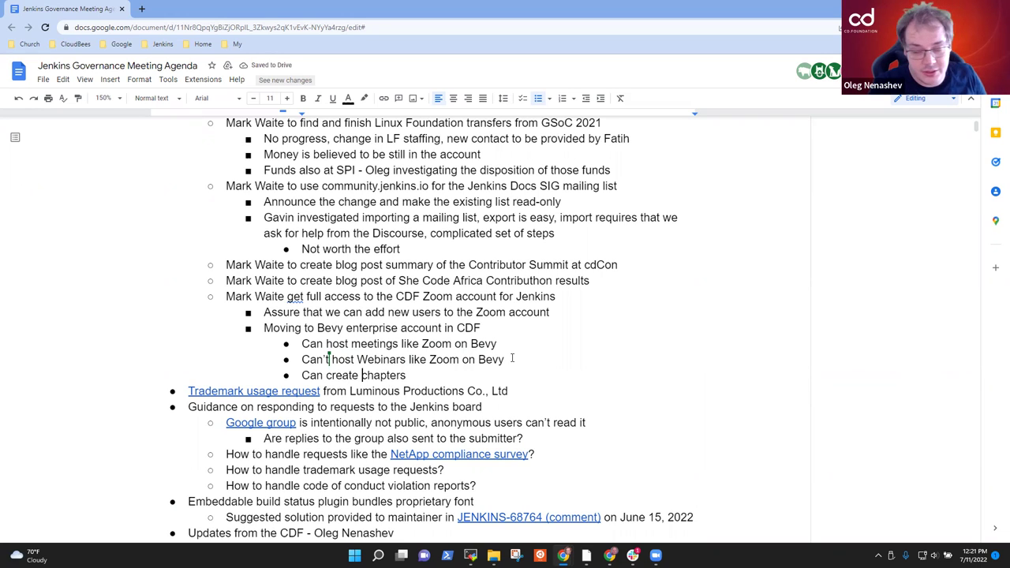
pyautogui.write('multiple')
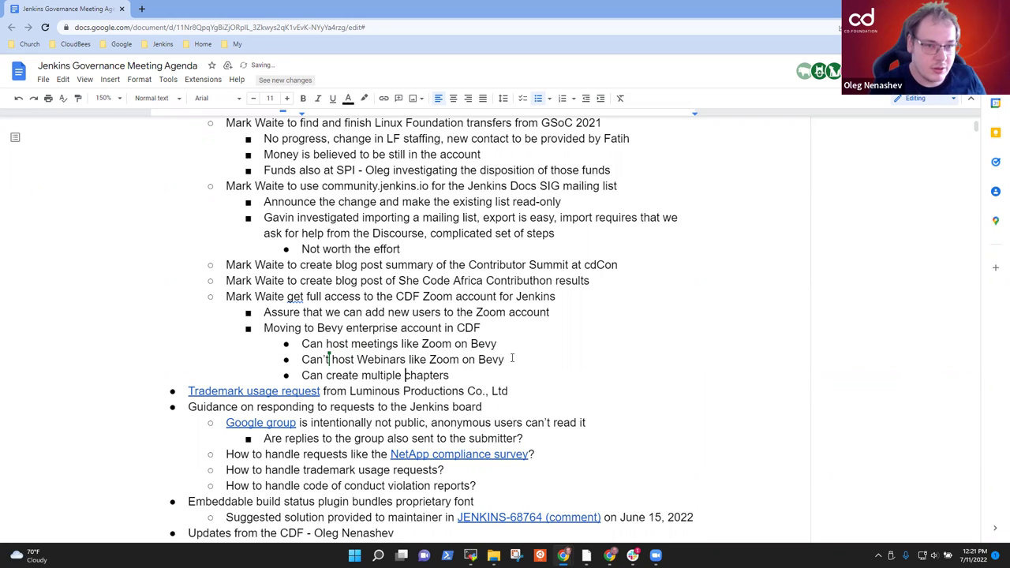
pyautogui.press('End')
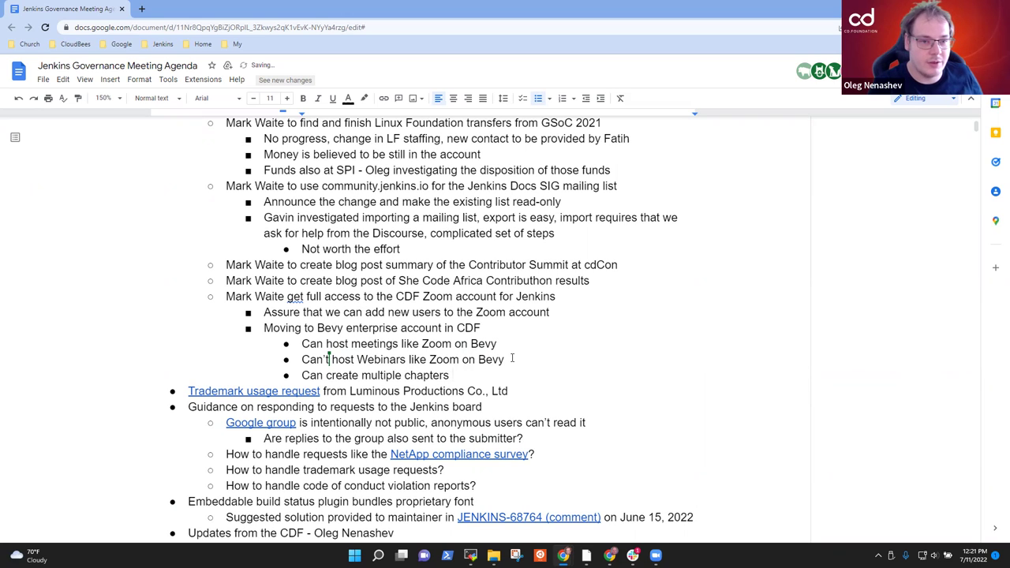
pyautogui.write('(similar to meetup groups)')
pyautogui.press('BackSpace')
pyautogui.press('BackSpace')
pyautogui.press('BackSpace')
pyautogui.write('ps)')
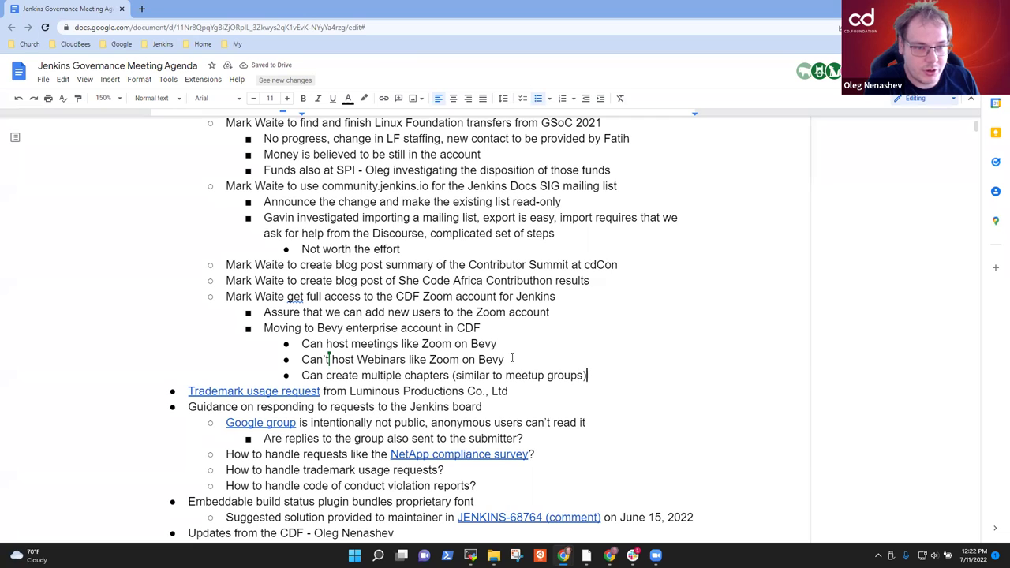
# Under the chapters bullet, add a nested bullet reading "Working group has their own chapter on Bevy".
pyautogui.press('Return')
pyautogui.press('Tab')
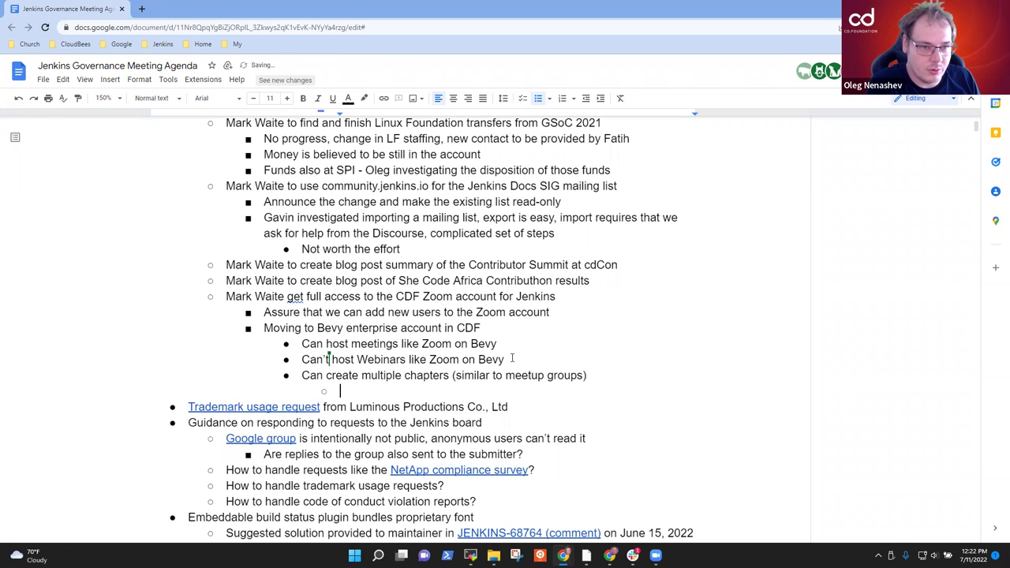
pyautogui.write('Working ')
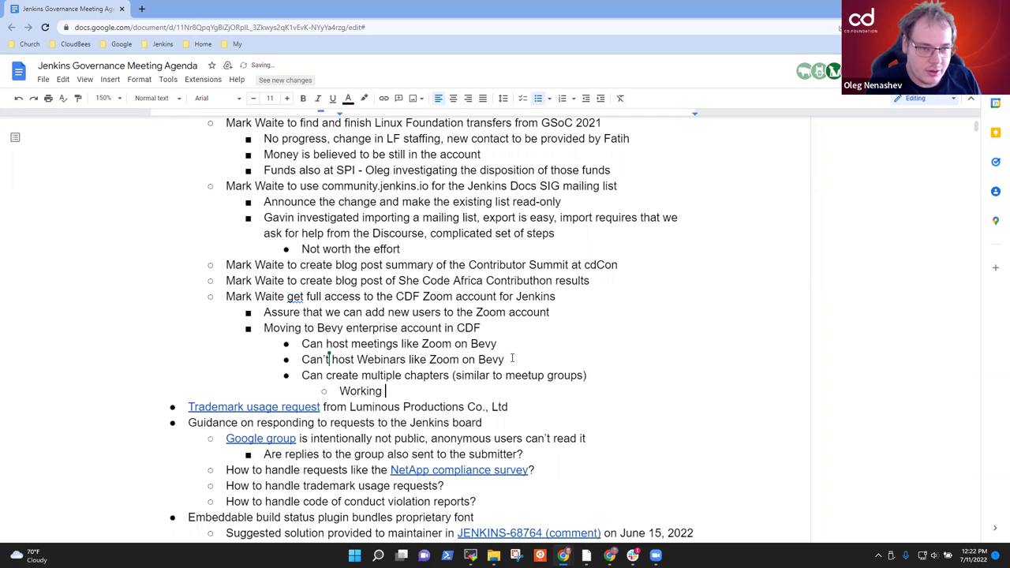
pyautogui.write('group has their own ')
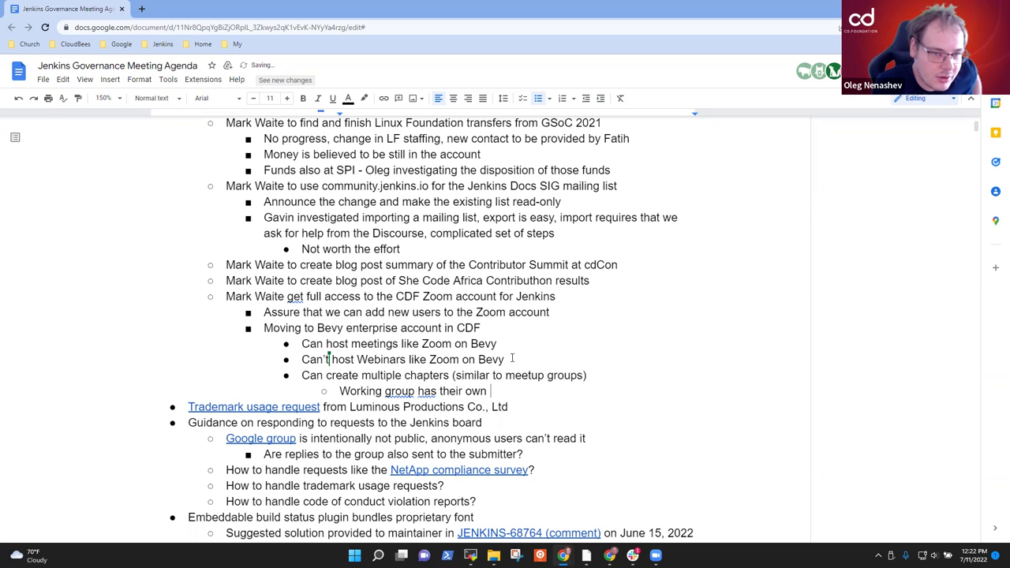
pyautogui.write('chapter on Bevy')
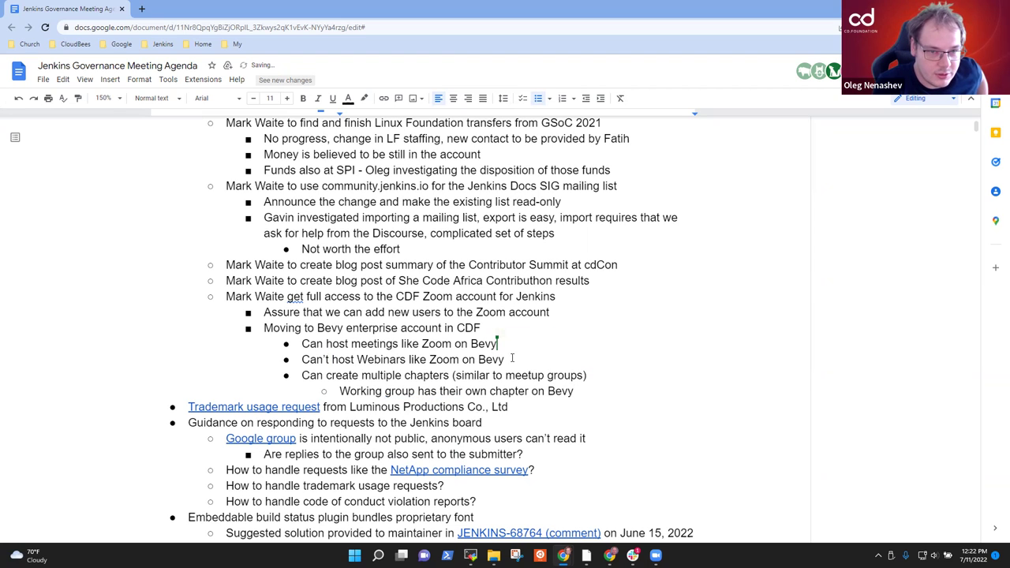
pyautogui.press('Home')
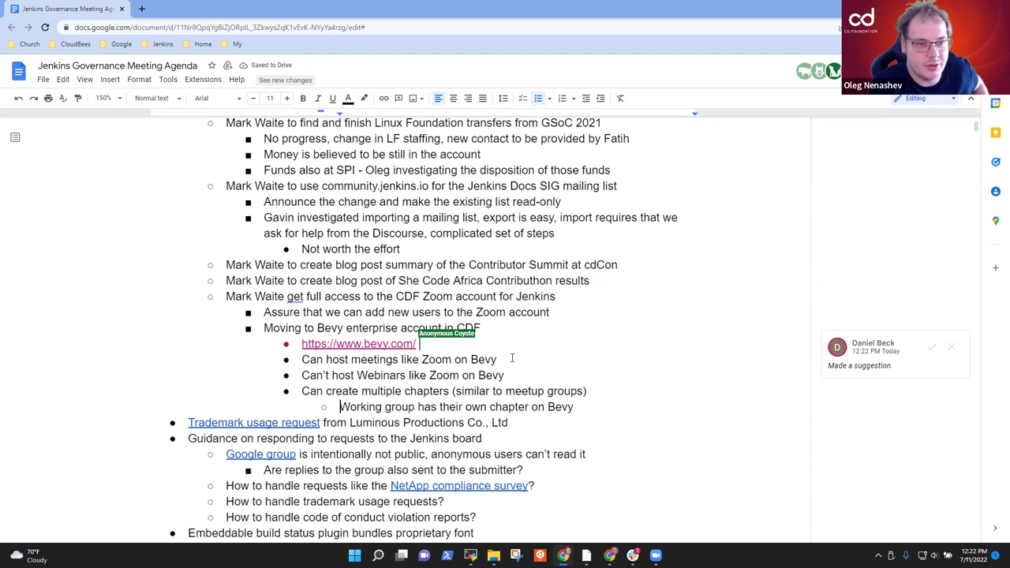
pyautogui.click(931, 347)
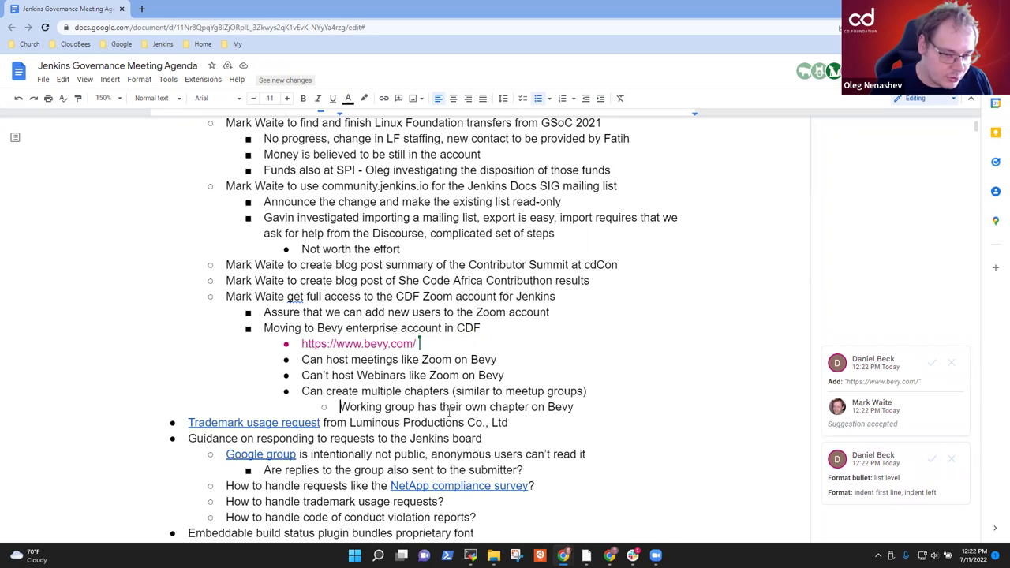
pyautogui.write('Each')
pyautogui.press('Delete')
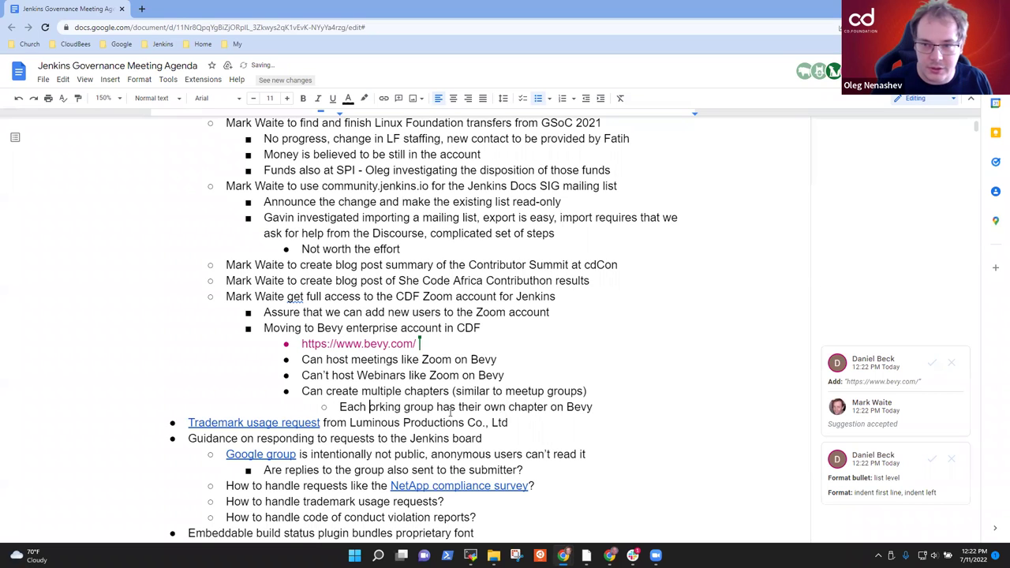
pyautogui.write('w')
pyautogui.click(932, 364)
pyautogui.click(931, 363)
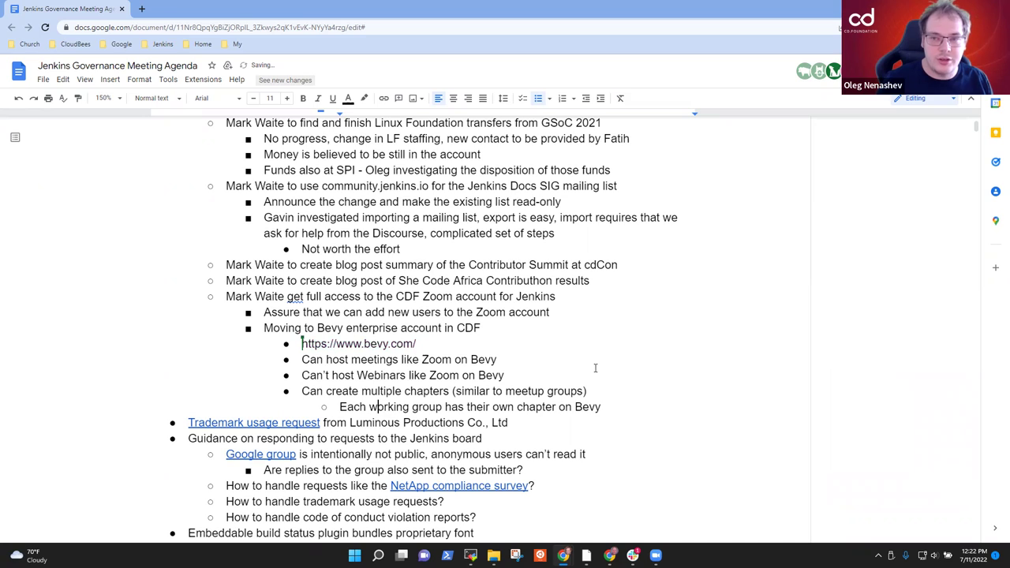
# In the webinars bullet under the Bevy item, change "Can't" to "Can not".
pyautogui.click(389, 345)
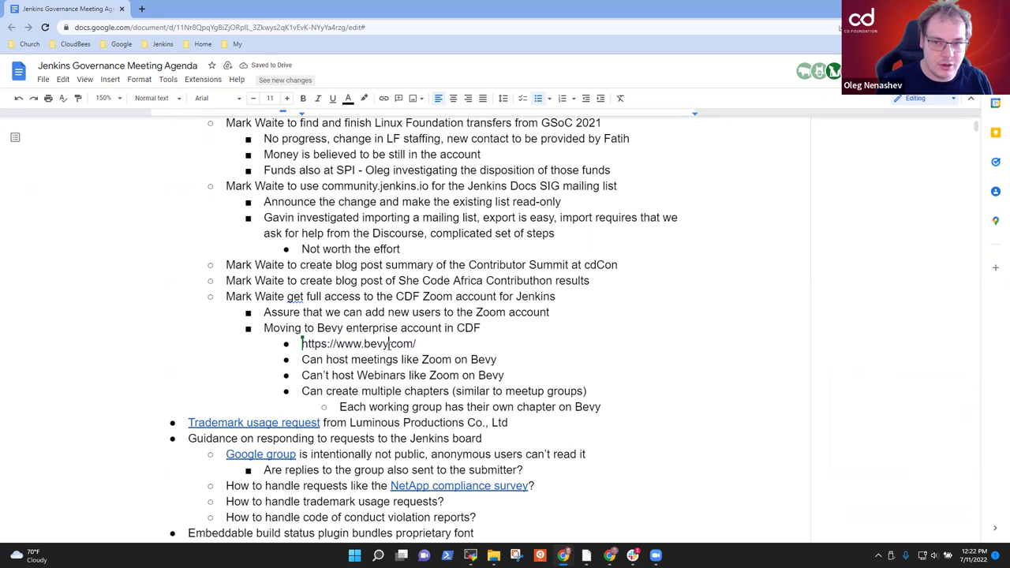
pyautogui.press('Down')
pyautogui.press('Down')
pyautogui.press('Down')
pyautogui.press('Down')
pyautogui.press('End')
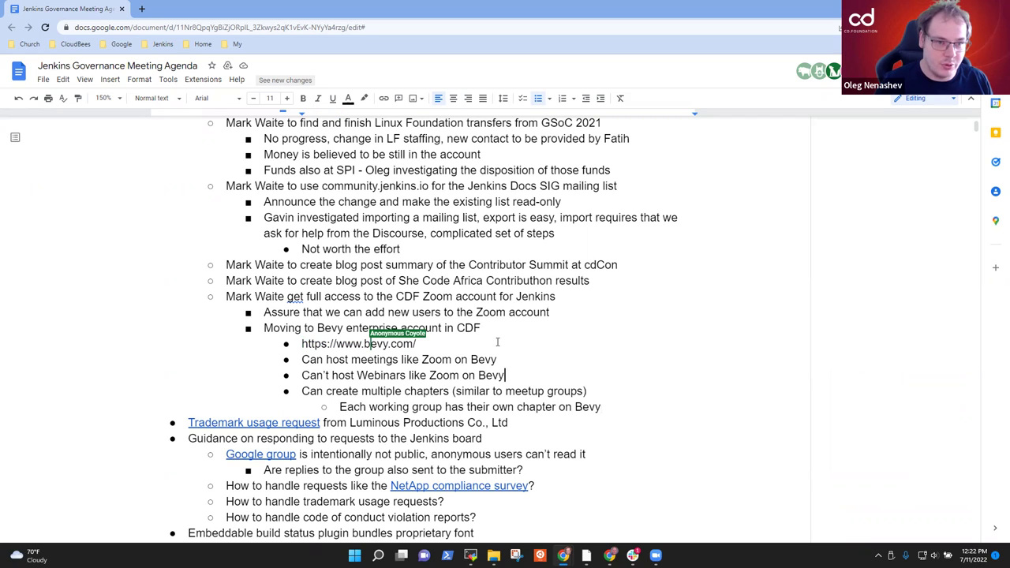
pyautogui.press('Left')
pyautogui.press('Left')
pyautogui.press('Left')
pyautogui.write('n')
pyautogui.press('Delete')
pyautogui.write('o')
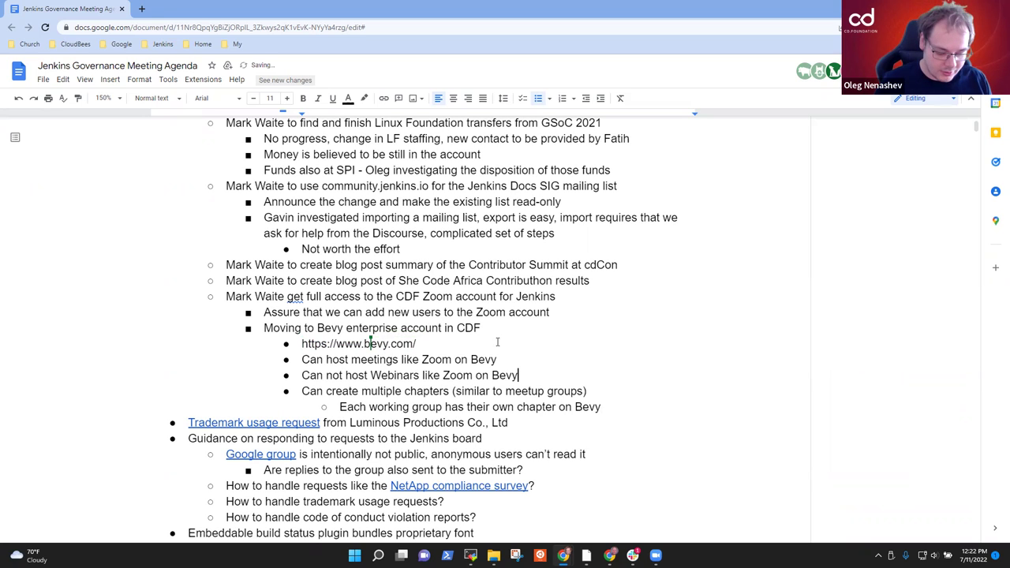
# Below the nested chapter bullet, add a bullet one level up reading "Needs further discussion with" followed by the two contacts' names.
pyautogui.press('Down')
pyautogui.press('End')
pyautogui.press('Return')
pyautogui.hotkey('shift', 'Tab')
pyautogui.write('Needs further ')
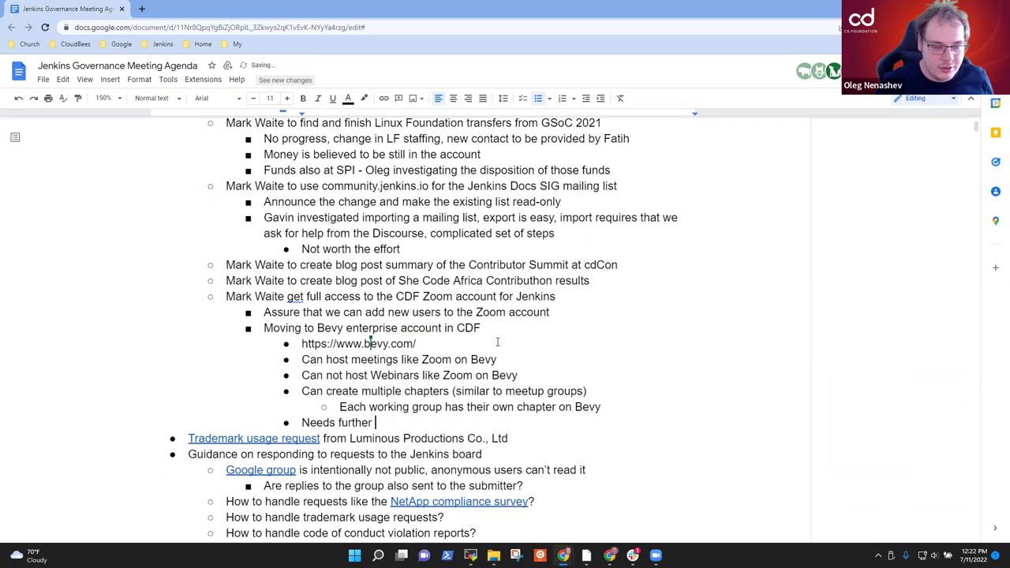
pyautogui.write('discussion with ')
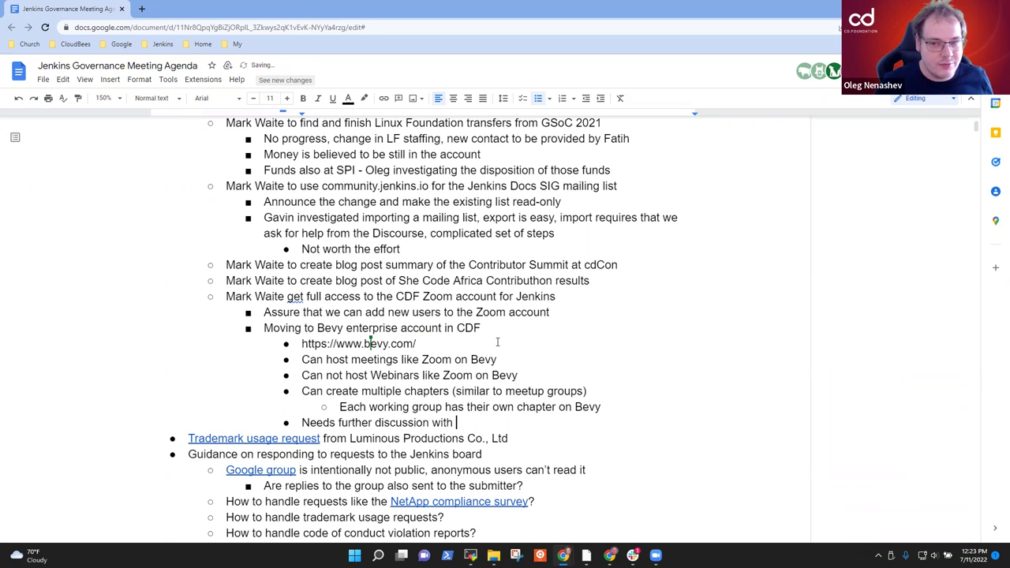
pyautogui.write('Fatih and ')
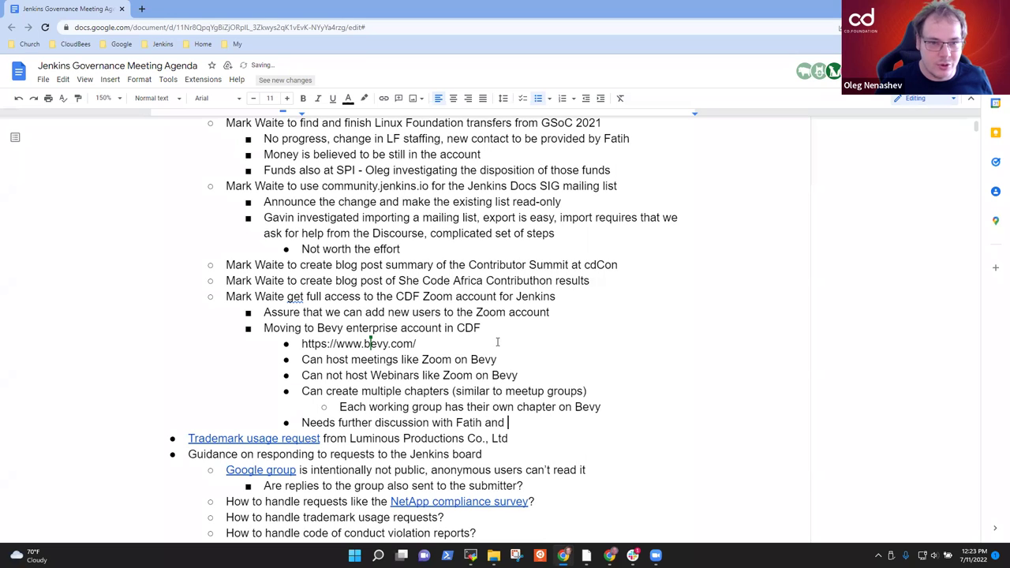
pyautogui.write('with Mich')
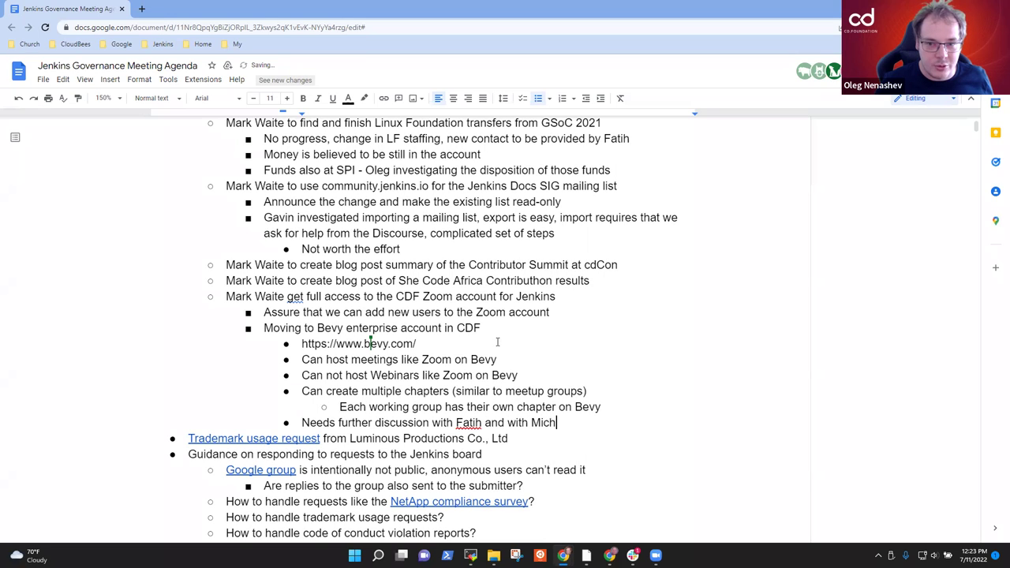
pyautogui.write('elle Marti')
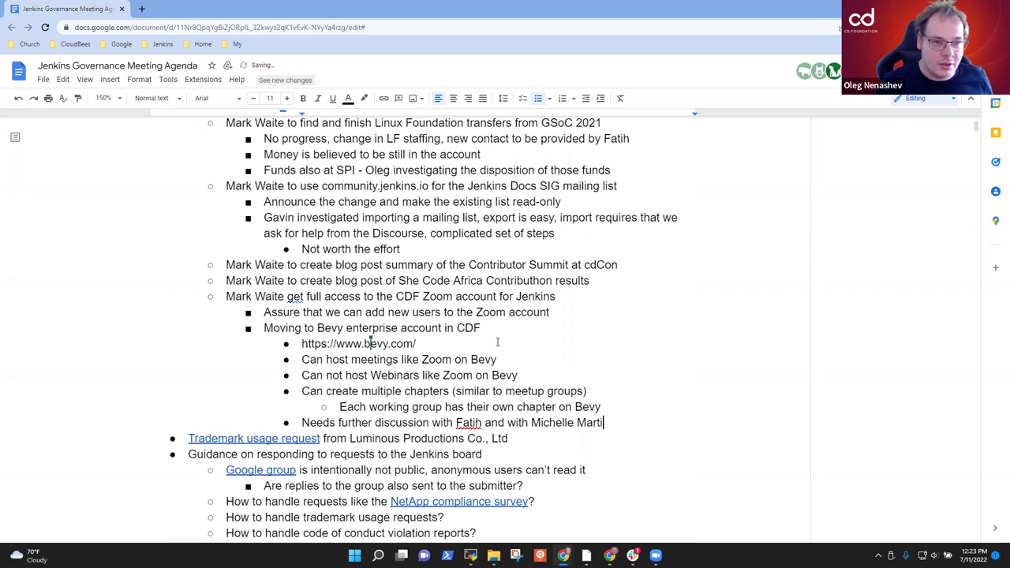
pyautogui.write('neau')
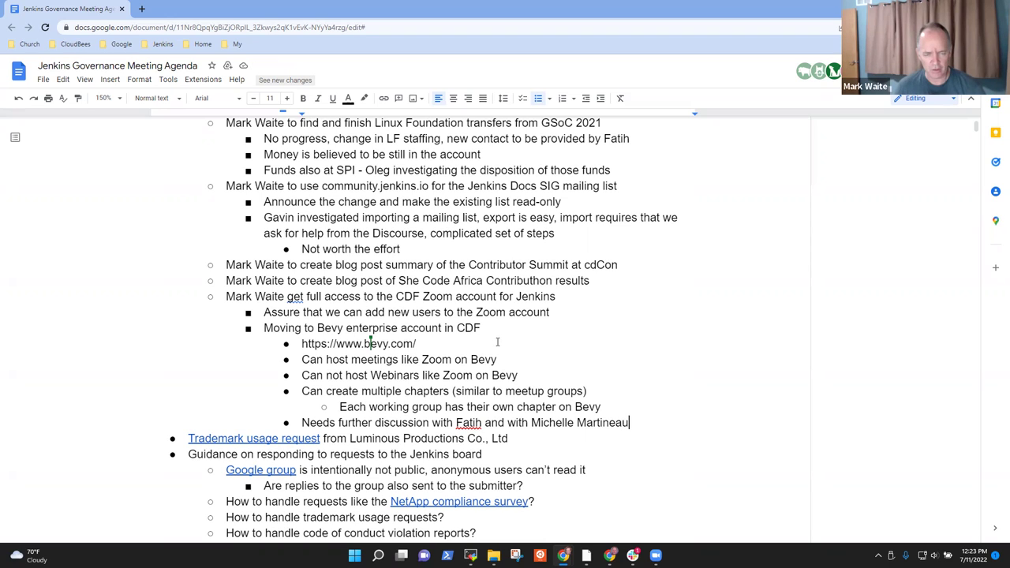
pyautogui.press('Up')
pyautogui.press('Up')
pyautogui.press('Up')
pyautogui.press('Up')
pyautogui.press('Up')
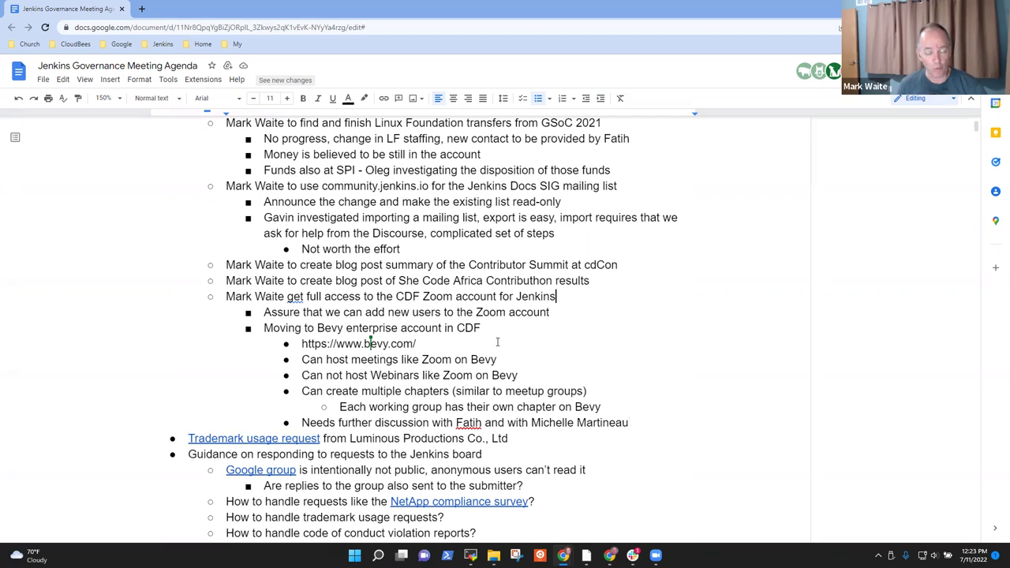
pyautogui.hotkey('shift', 'End')
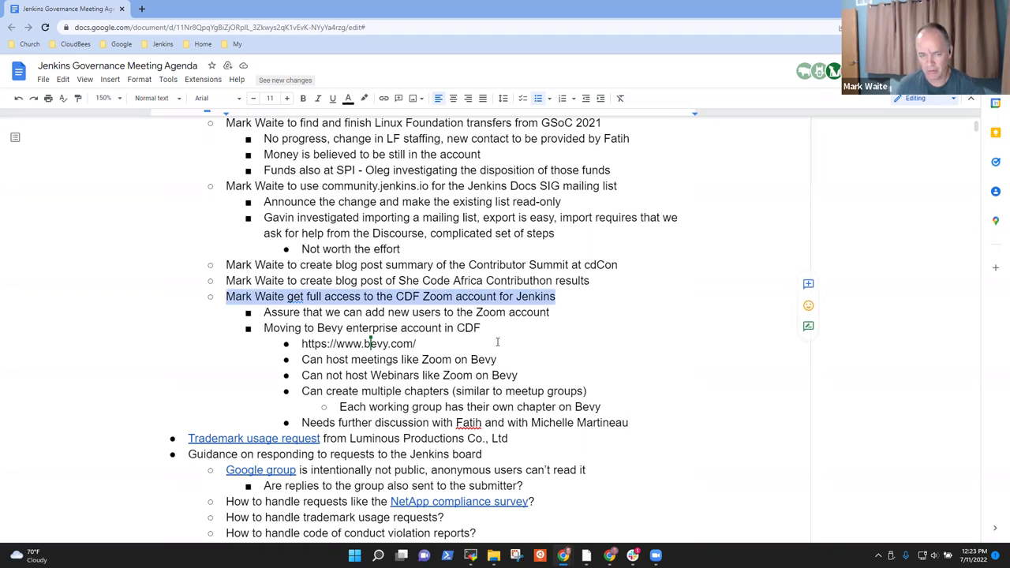
pyautogui.press('Down')
pyautogui.press('Down')
pyautogui.press('Down')
pyautogui.press('Down')
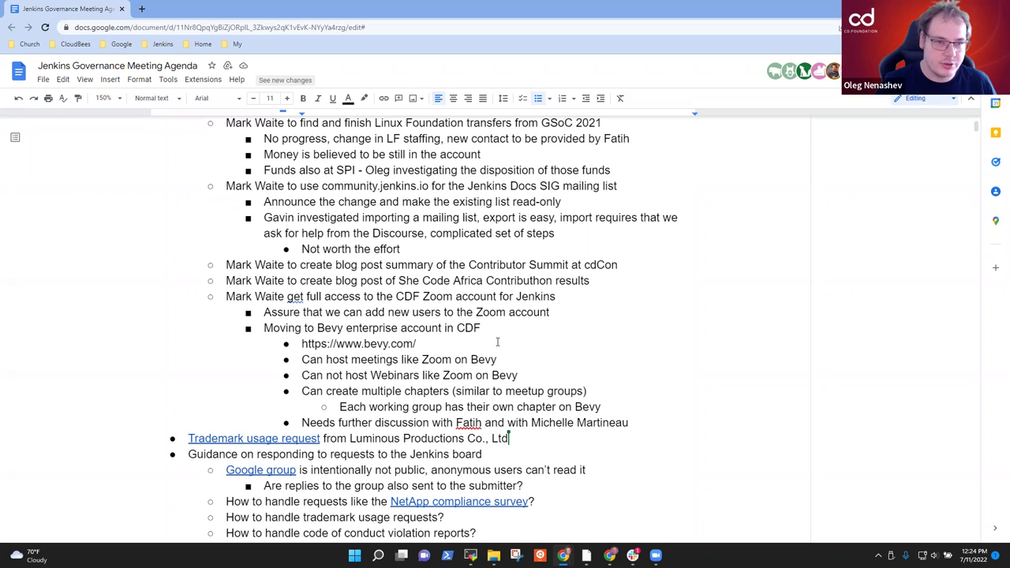
# Below the further-discussion bullet, add a bullet reading "Join the community groups channel on CDF slack to ask there".
pyautogui.press('Down')
pyautogui.press('End')
pyautogui.press('Down')
pyautogui.press('End')
pyautogui.press('Return')
pyautogui.write('Join the communit')
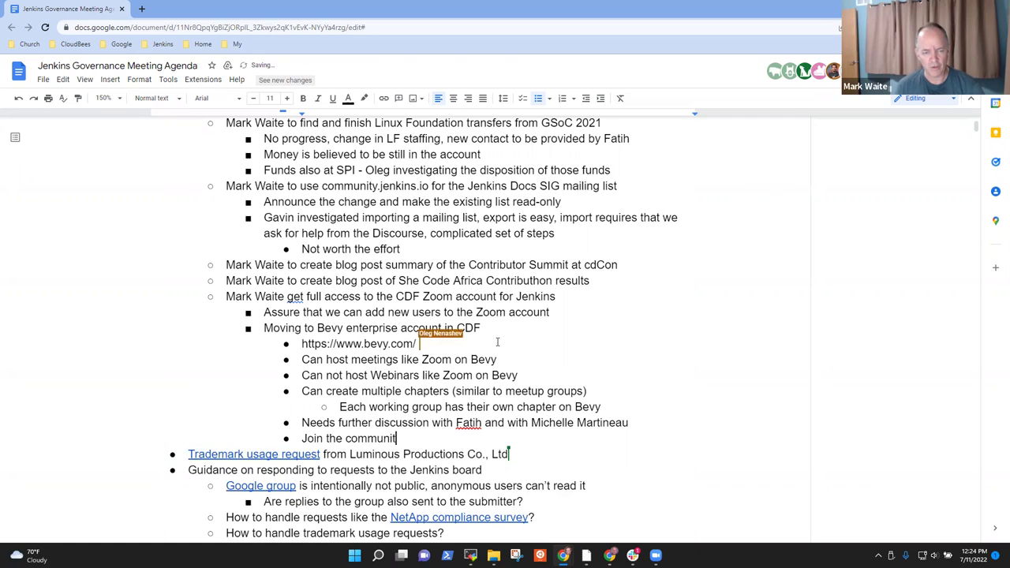
pyautogui.write('y groups channe')
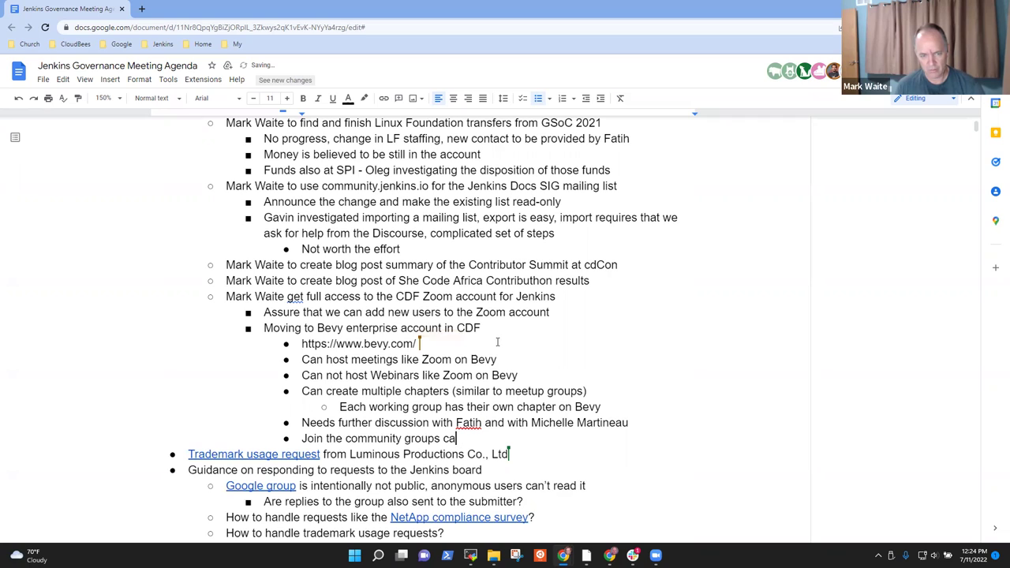
pyautogui.write('l on C')
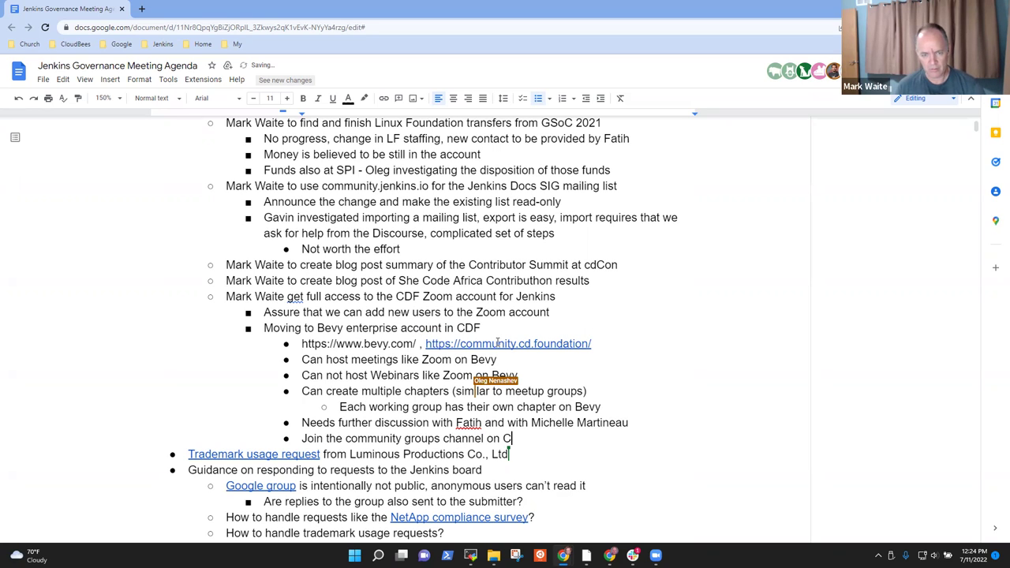
pyautogui.write('DF slack ')
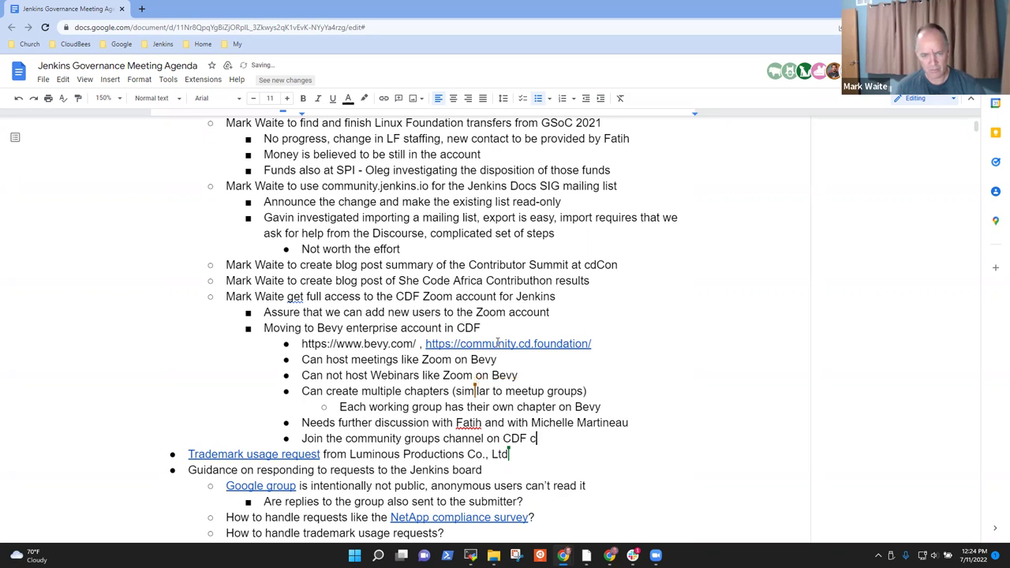
pyautogui.write('to ')
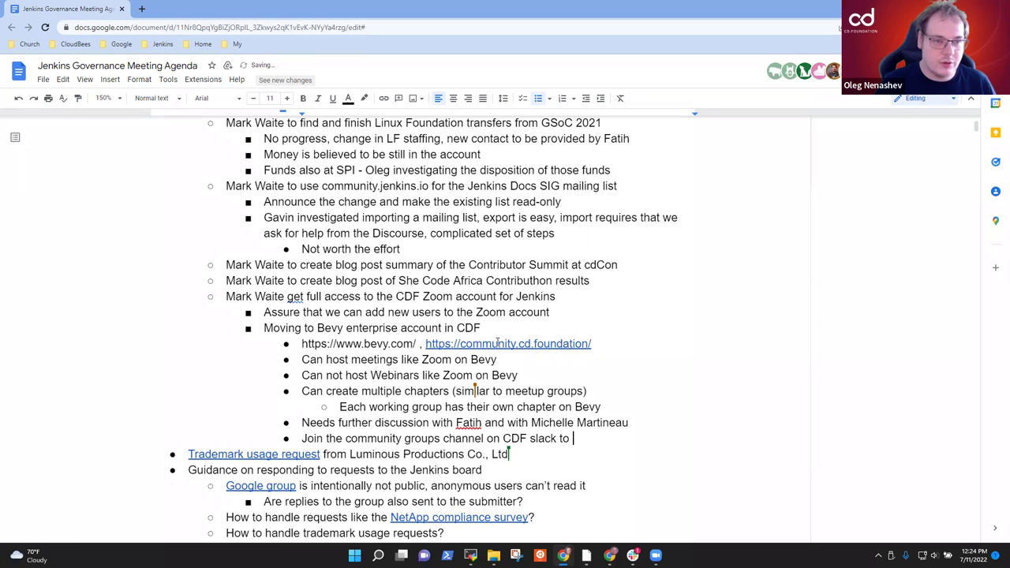
pyautogui.write('ask there')
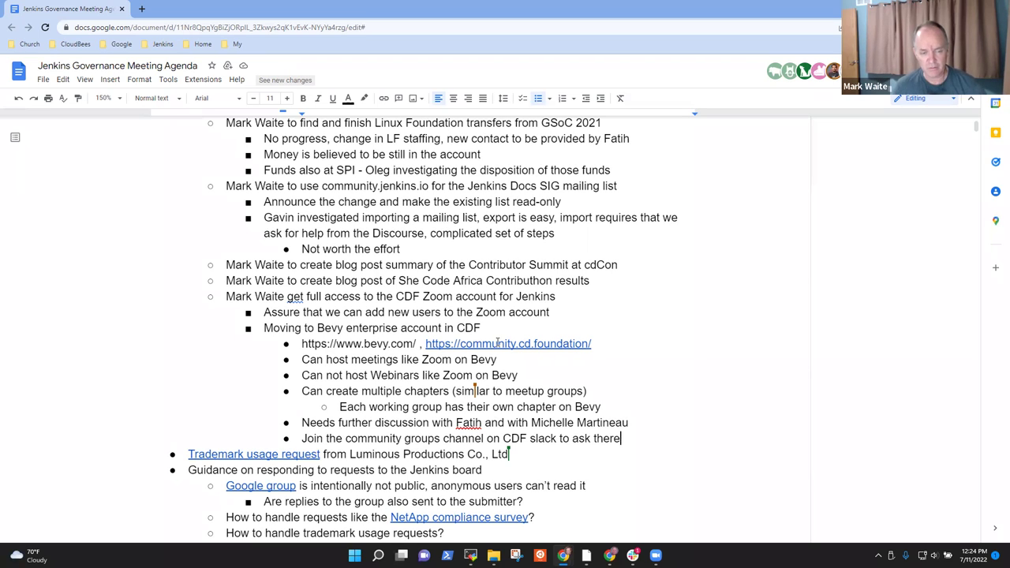
# Start an empty bullet at the action-item level below the CDF slack bullet.
pyautogui.press('Up')
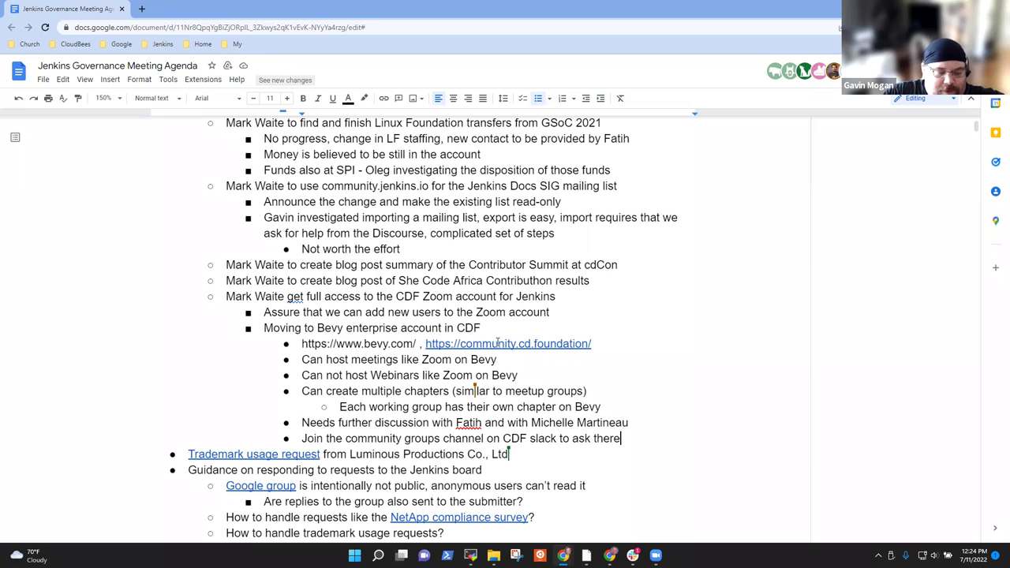
pyautogui.press('Return')
pyautogui.hotkey('shift', 'Tab')
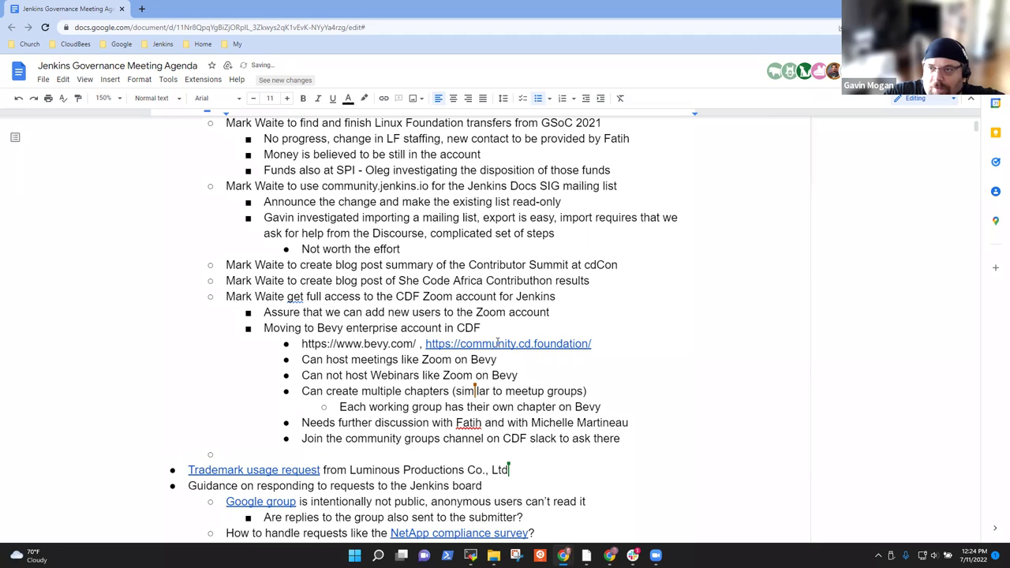
pyautogui.write('Gavin ie')
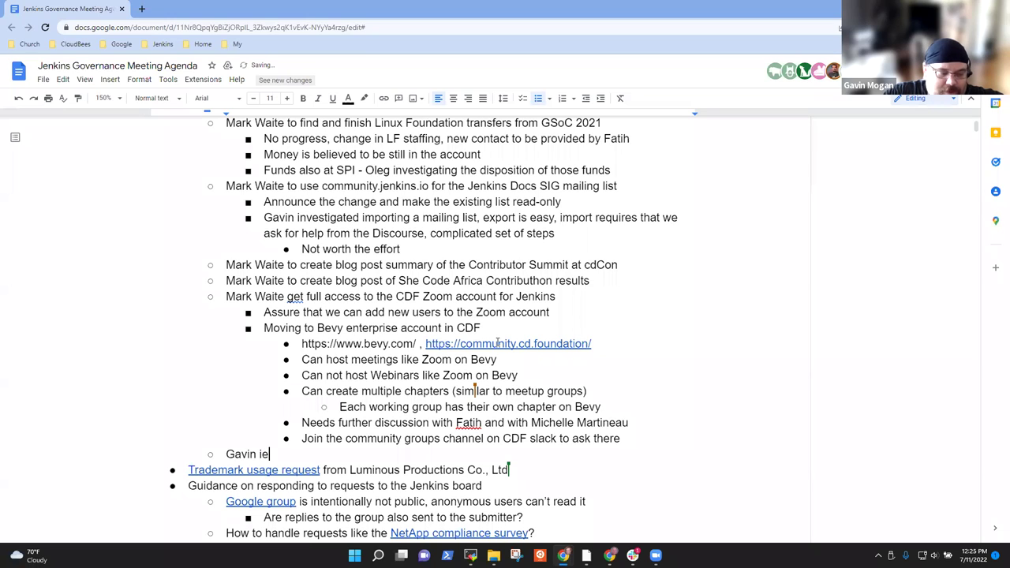
pyautogui.press('BackSpace')
pyautogui.press('BackSpace')
pyautogui.press('BackSpace')
pyautogui.press('BackSpace')
pyautogui.press('BackSpace')
pyautogui.press('BackSpace')
pyautogui.press('BackSpace')
pyautogui.press('BackSpace')
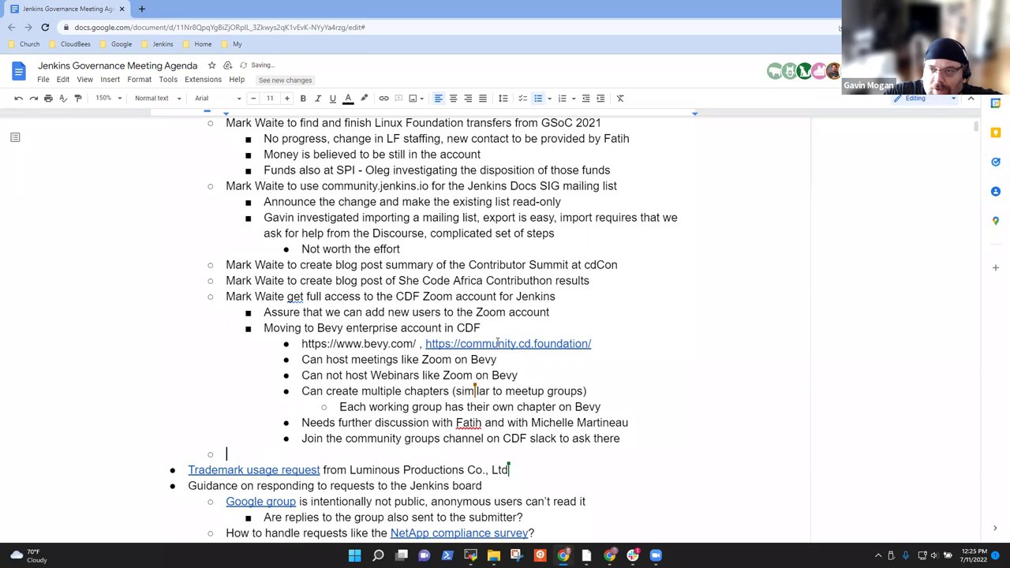
# Write the new action item as "Consider hiring a writer to reduce and remove Blue Ocean references to improve".
pyautogui.write('Consider hiring a')
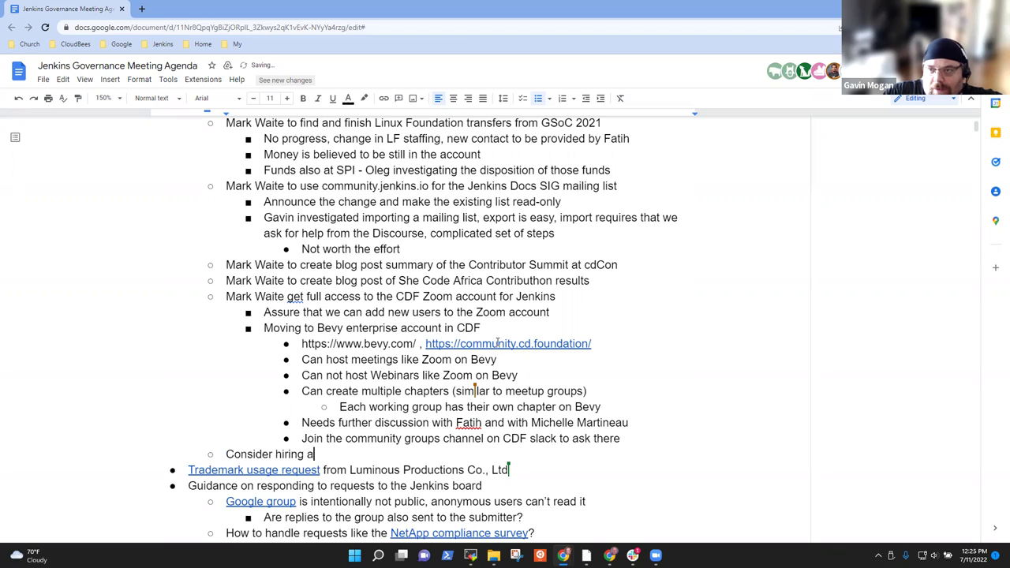
pyautogui.write(' writer to')
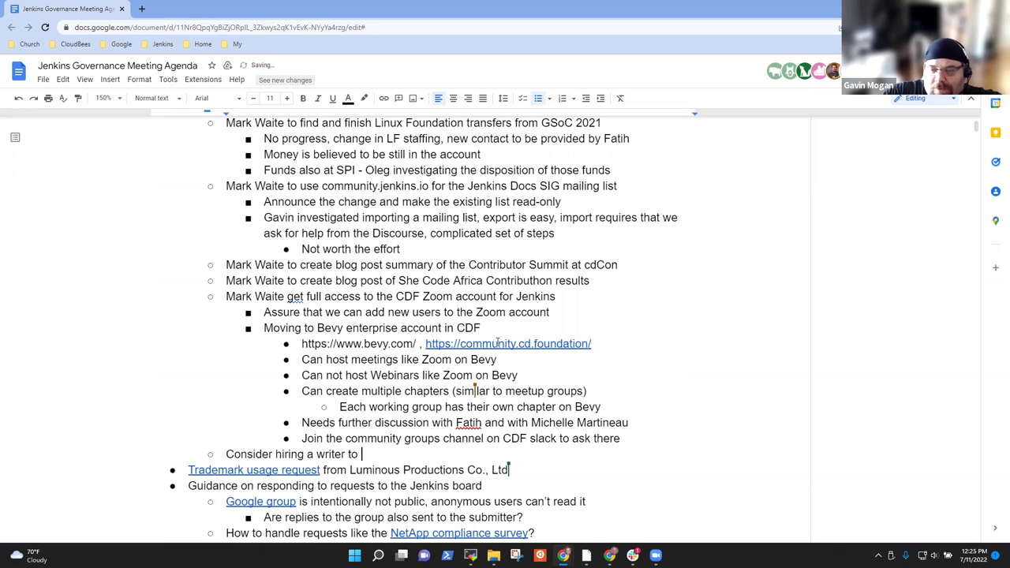
pyautogui.write(' reduce a')
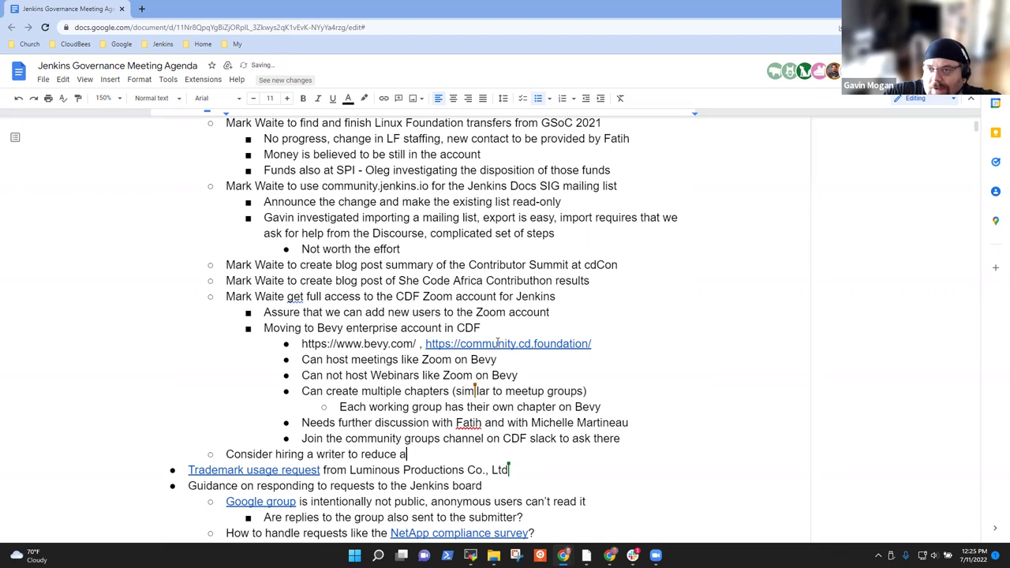
pyautogui.write('nd remove Blue Ocean references to improve')
pyautogui.press('BackSpace')
pyautogui.press('BackSpace')
pyautogui.press('BackSpace')
pyautogui.press('BackSpace')
pyautogui.press('BackSpace')
pyautogui.press('BackSpace')
pyautogui.press('BackSpace')
pyautogui.write('poin')
pyautogui.press('BackSpace')
pyautogui.press('BackSpace')
pyautogui.press('BackSpace')
pyautogui.press('BackSpace')
pyautogui.write('improve')
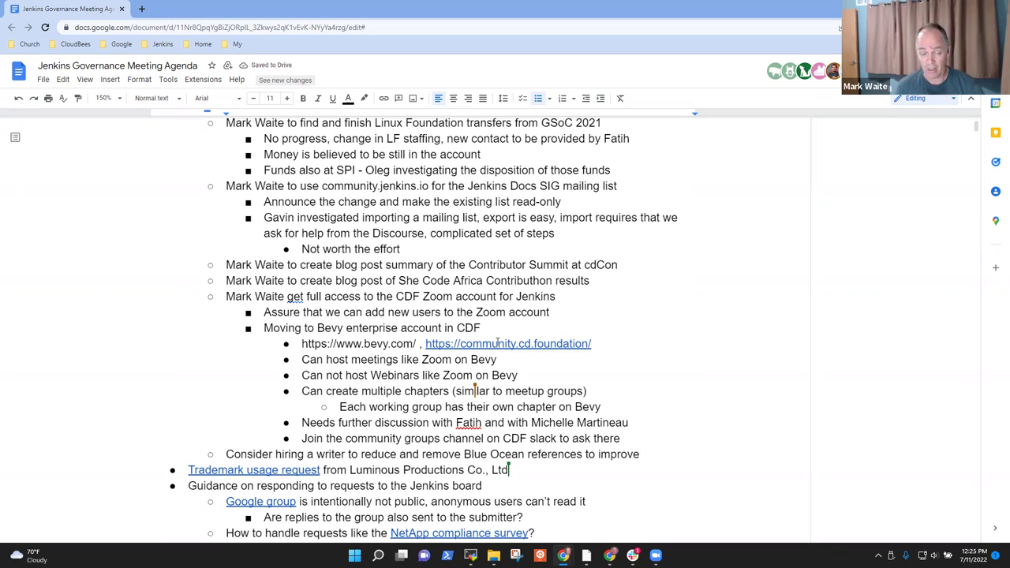
# Under the Blue Ocean action item, add a nested bullet reading "Outreachy as a possible target".
pyautogui.press('Return')
pyautogui.press('Tab')
pyautogui.write('Outreachy as a possible target')
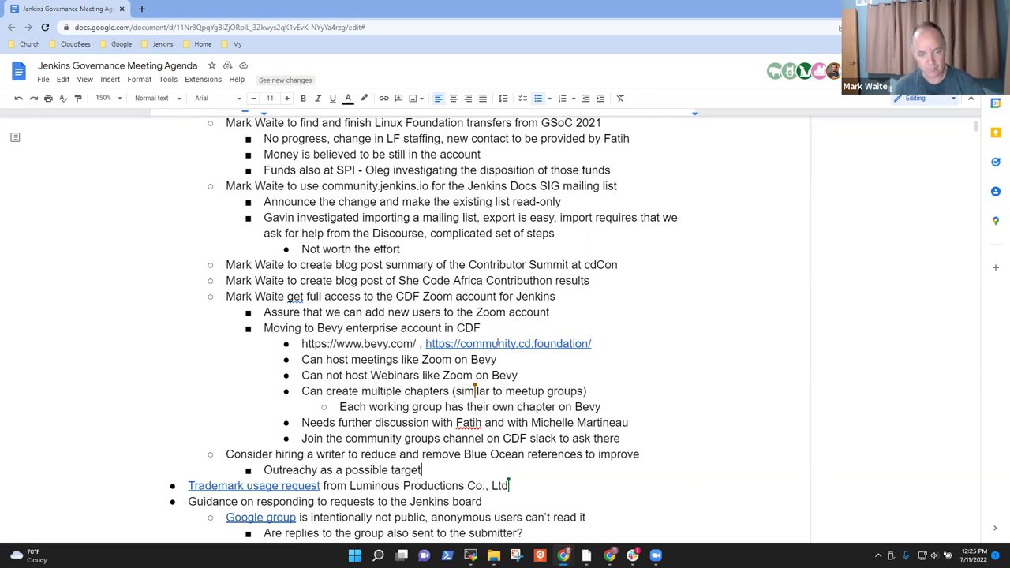
pyautogui.write('to')
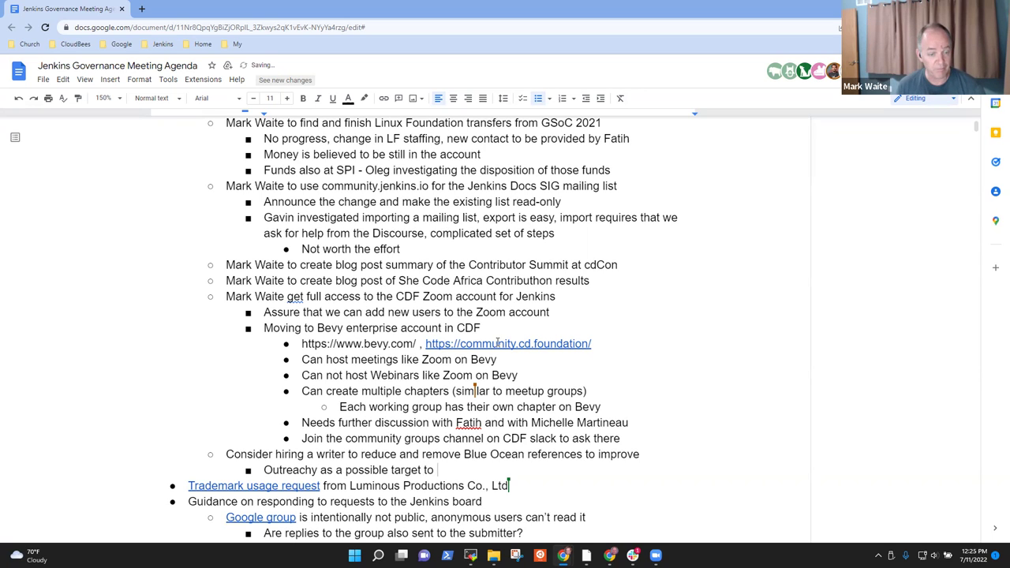
pyautogui.press('BackSpace')
pyautogui.press('BackSpace')
pyautogui.press('BackSpace')
pyautogui.press('BackSpace')
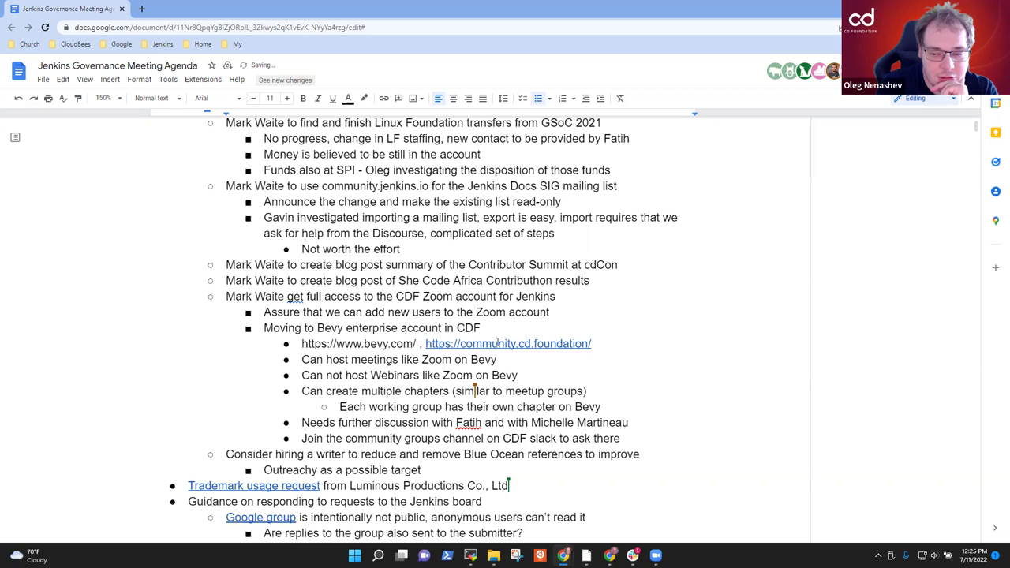
# Put the assignee's full name at the start of the Blue Ocean action item and make "consider" lowercase.
pyautogui.write('Gavbi')
pyautogui.press('BackSpace')
pyautogui.press('BackSpace')
pyautogui.write('in Mogan')
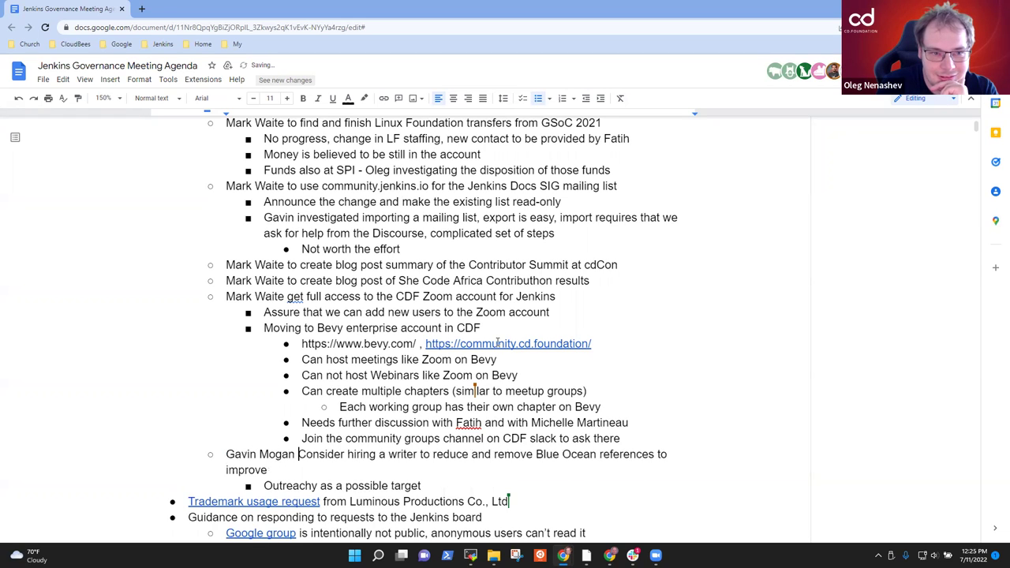
pyautogui.press('Delete')
pyautogui.write('c')
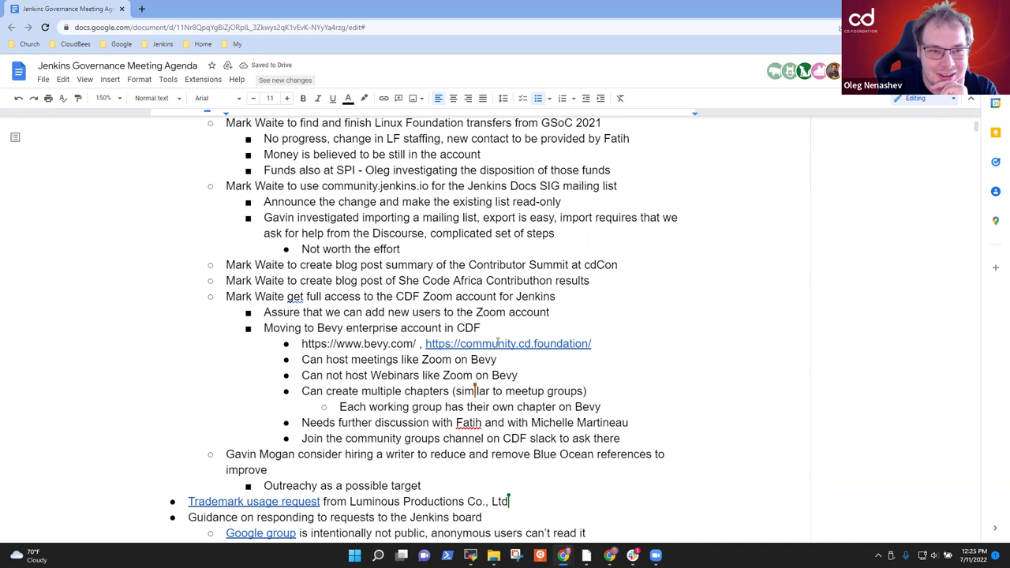
pyautogui.hotkey('ctrl', 'Right')
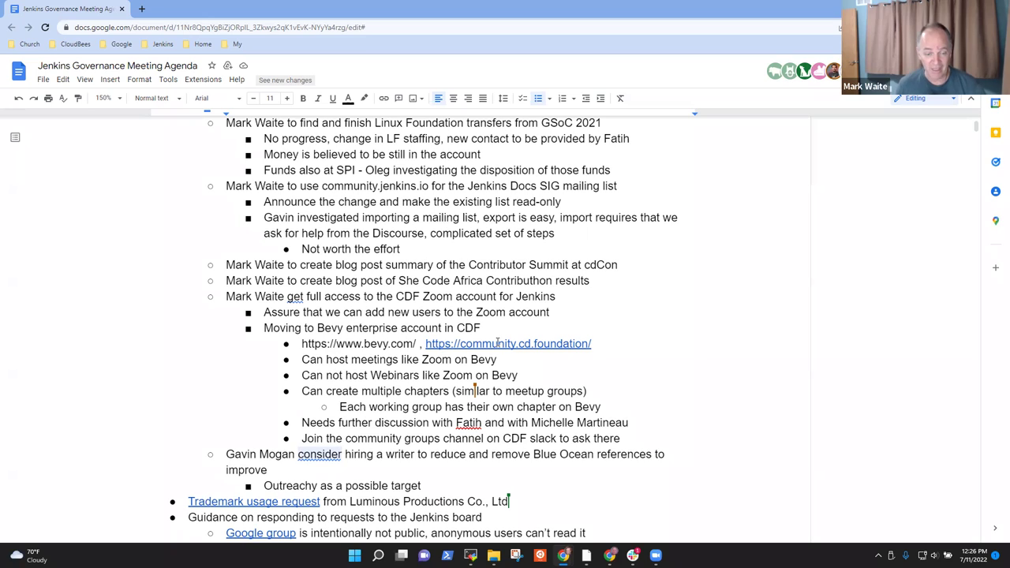
pyautogui.hotkey('ctrl', 'Right')
pyautogui.hotkey('ctrl', 'Right')
pyautogui.hotkey('ctrl', 'Right')
pyautogui.hotkey('ctrl', 'Right')
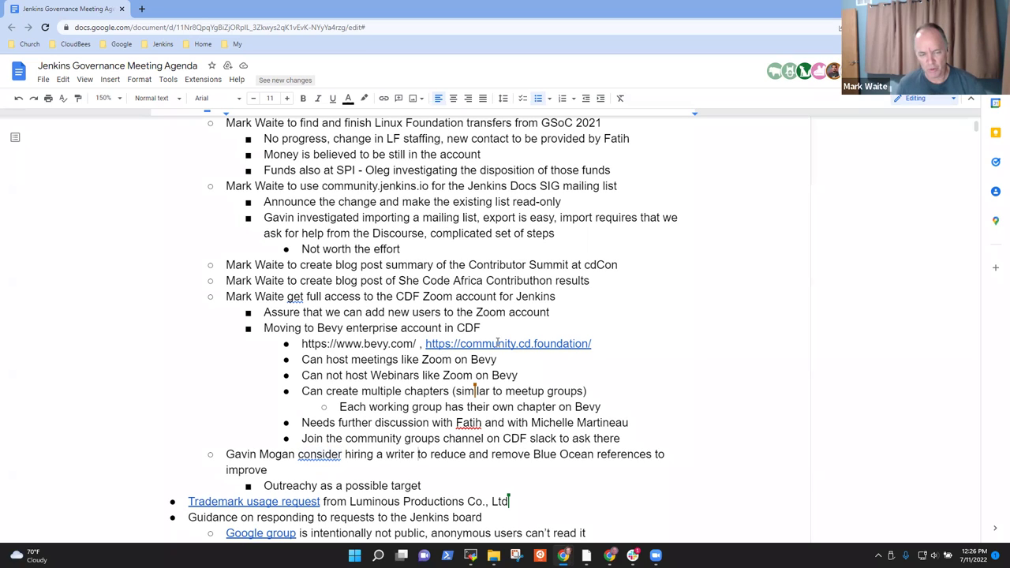
pyautogui.press('Home')
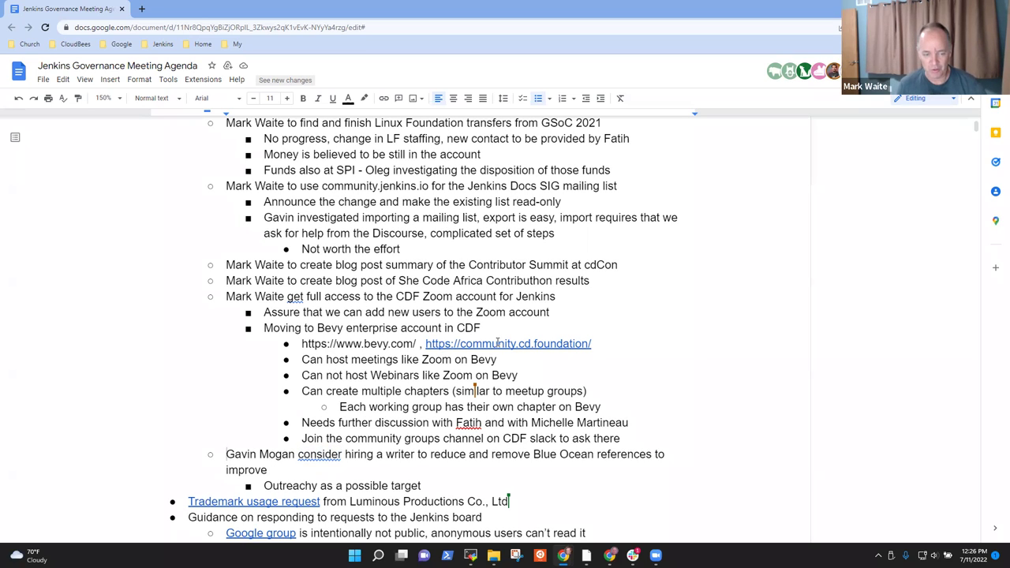
pyautogui.hotkey('ctrl', 'Right')
pyautogui.hotkey('ctrl', 'Right')
pyautogui.hotkey('ctrl', 'Right')
pyautogui.hotkey('ctrl', 'Right')
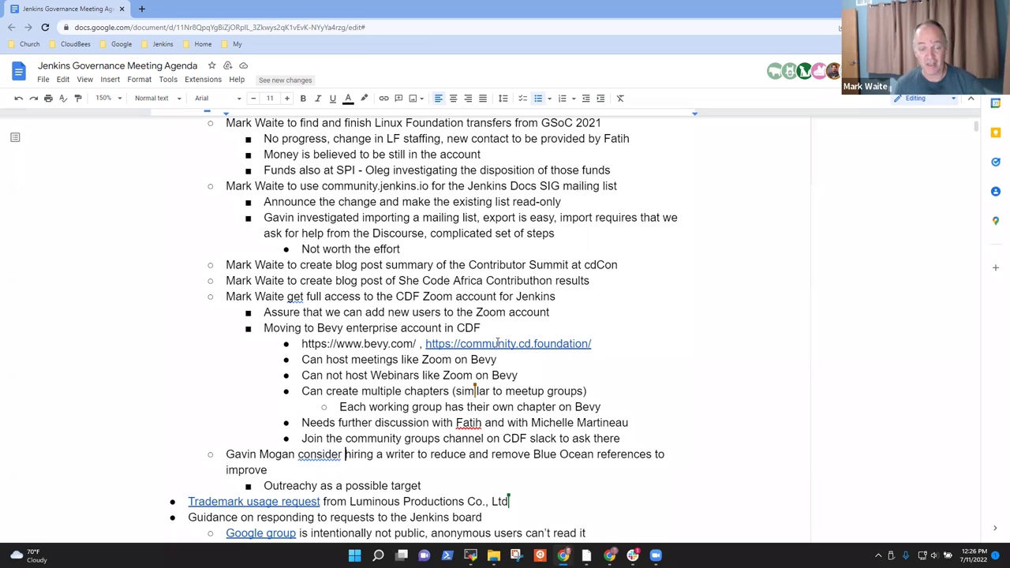
pyautogui.hotkey('ctrl', 'Right')
pyautogui.hotkey('ctrl', 'Right')
pyautogui.hotkey('ctrl', 'Right')
pyautogui.hotkey('ctrl', 'Right')
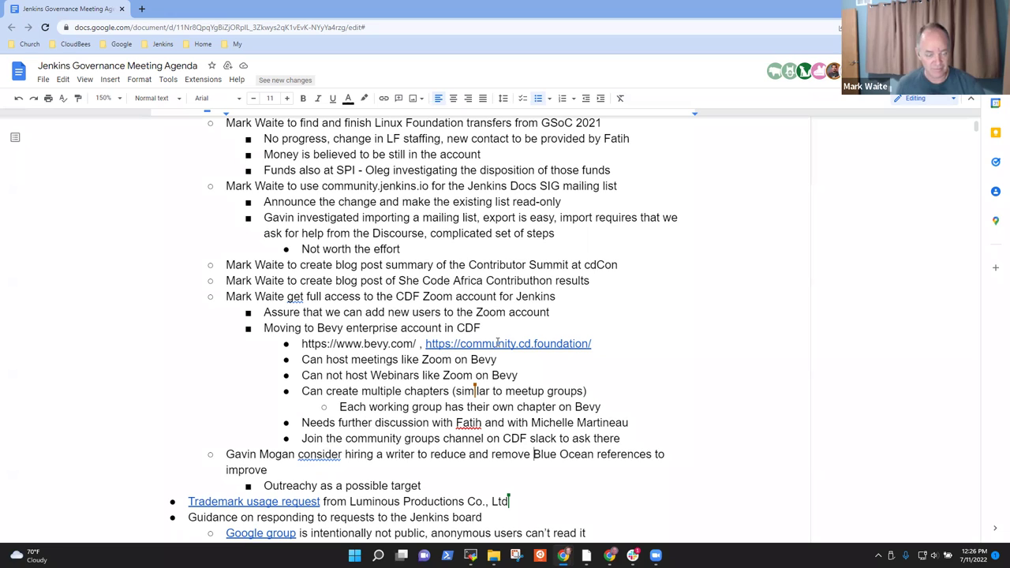
pyautogui.press('Down')
pyautogui.press('Down')
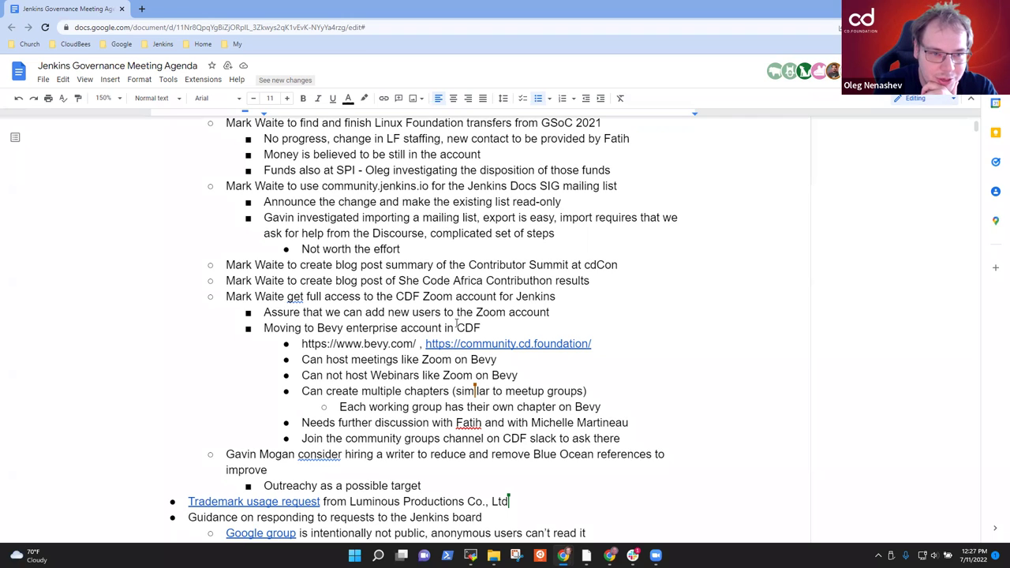
pyautogui.press('Up')
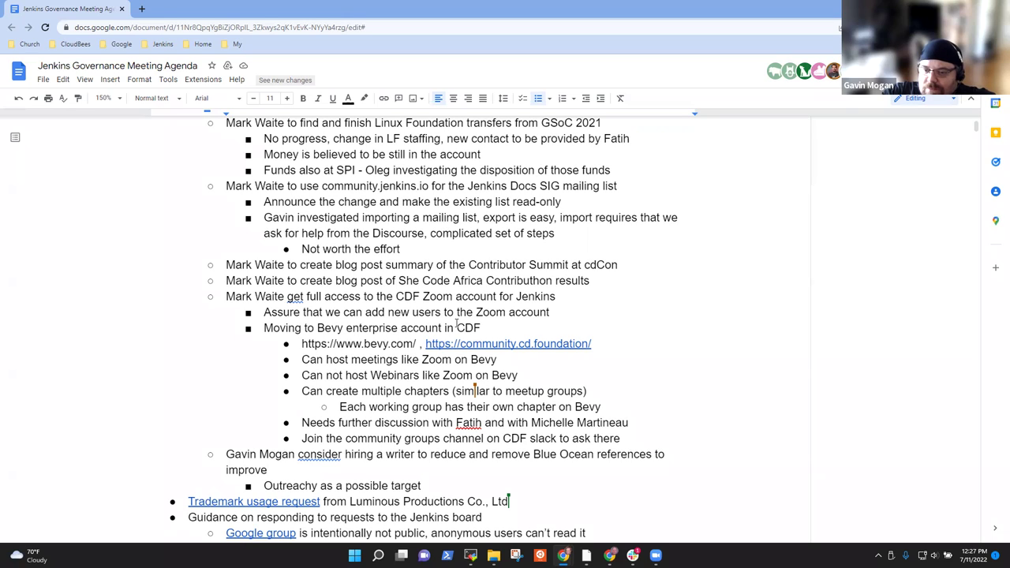
pyautogui.press('Down')
pyautogui.press('End')
pyautogui.hotkey('shift', 'Home')
pyautogui.press('Up')
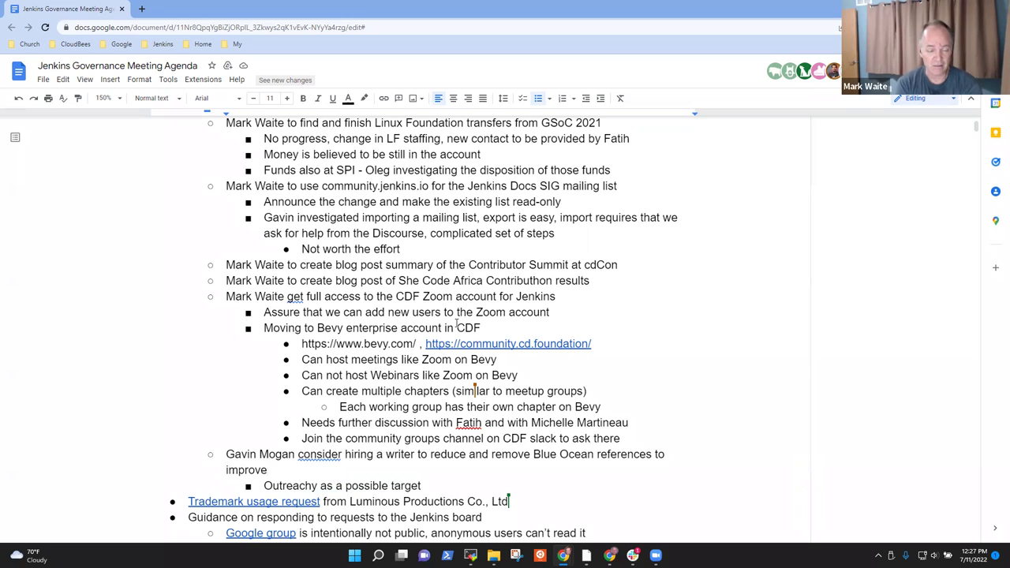
# In the Blue Ocean action item, replace "consider hiring" with "create a proposal to hire".
pyautogui.press('Up')
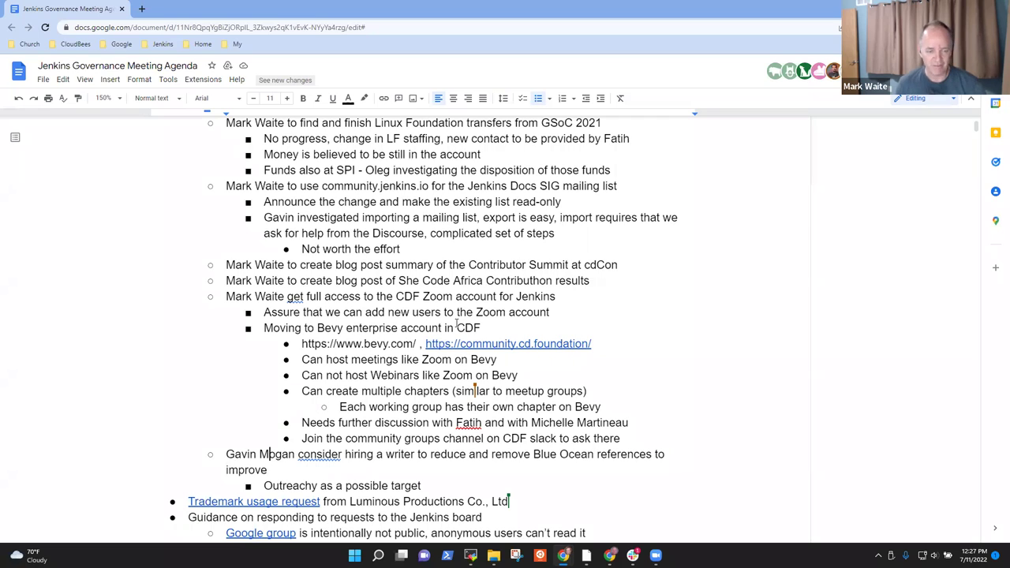
pyautogui.press('Left')
pyautogui.hotkey('ctrl', 'Up')
pyautogui.hotkey('ctrl', 'shift', 'Down')
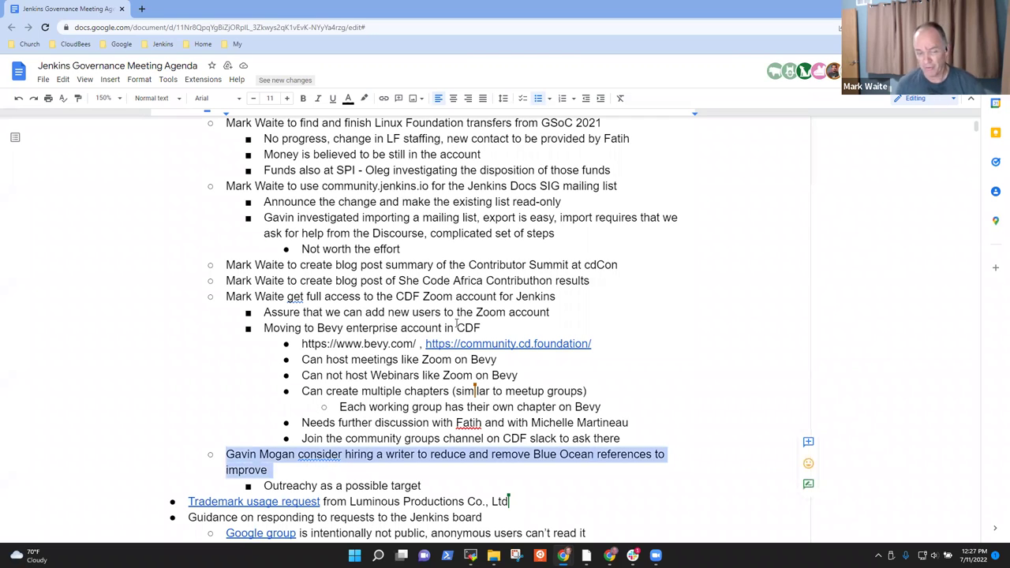
pyautogui.press('Left')
pyautogui.hotkey('ctrl', 'Right')
pyautogui.hotkey('ctrl', 'Right')
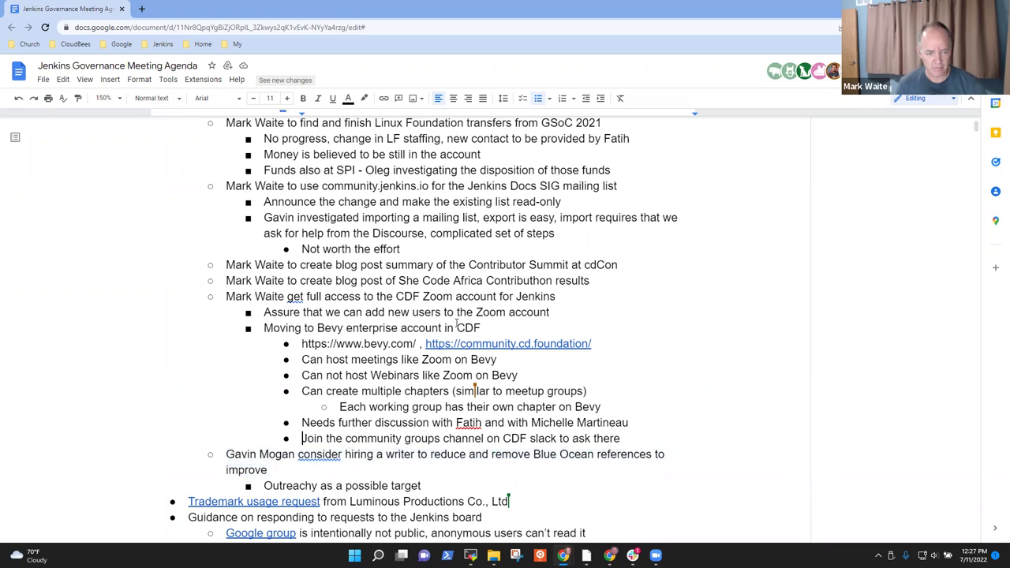
pyautogui.write('create a propose')
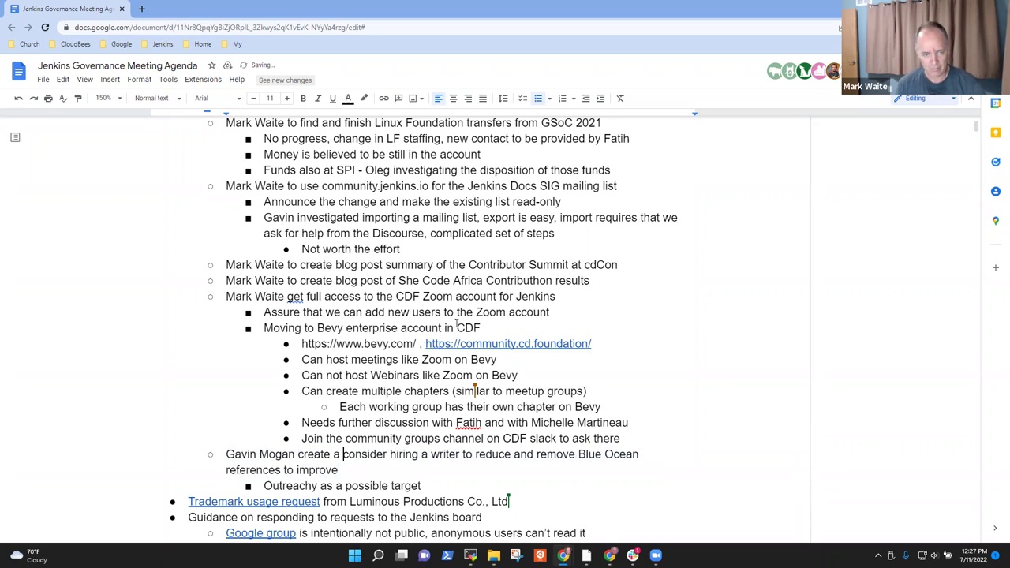
pyautogui.press('BackSpace')
pyautogui.write('al to')
pyautogui.hotkey('ctrl', 'shift', 'Right')
pyautogui.press('BackSpace')
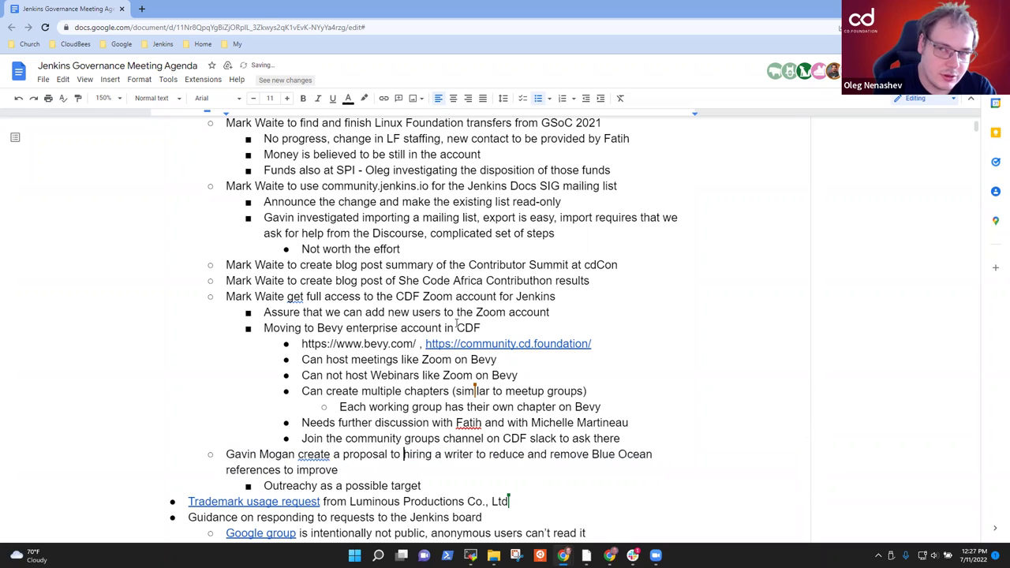
pyautogui.hotkey('ctrl', 'shift', 'Right')
pyautogui.write('hire')
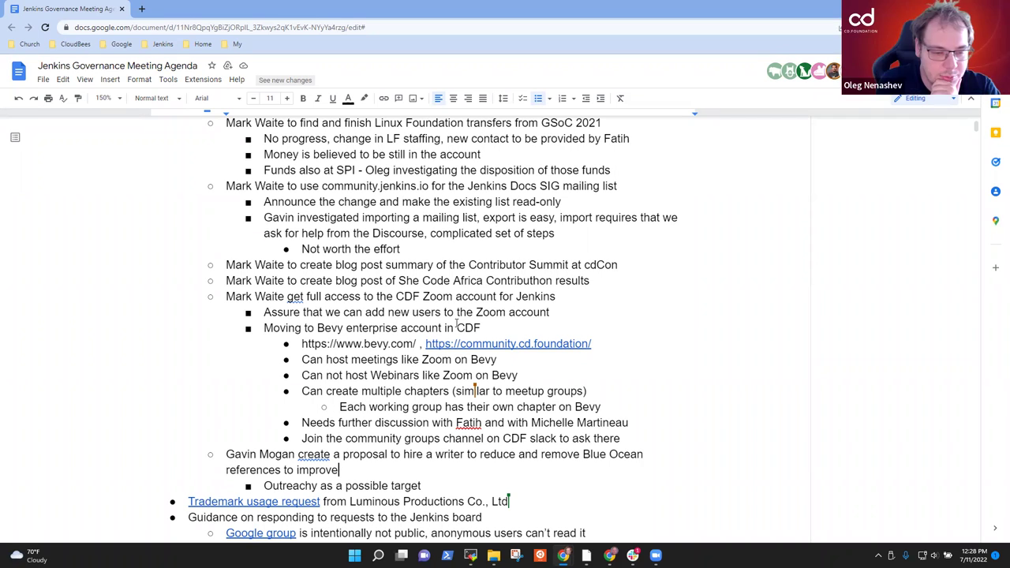
# Complete the Blue Ocean action item by adding "the user experience through documentation" after "improve".
pyautogui.press('Down')
pyautogui.press('Down')
pyautogui.press('Up')
pyautogui.press('Up')
pyautogui.press('Up')
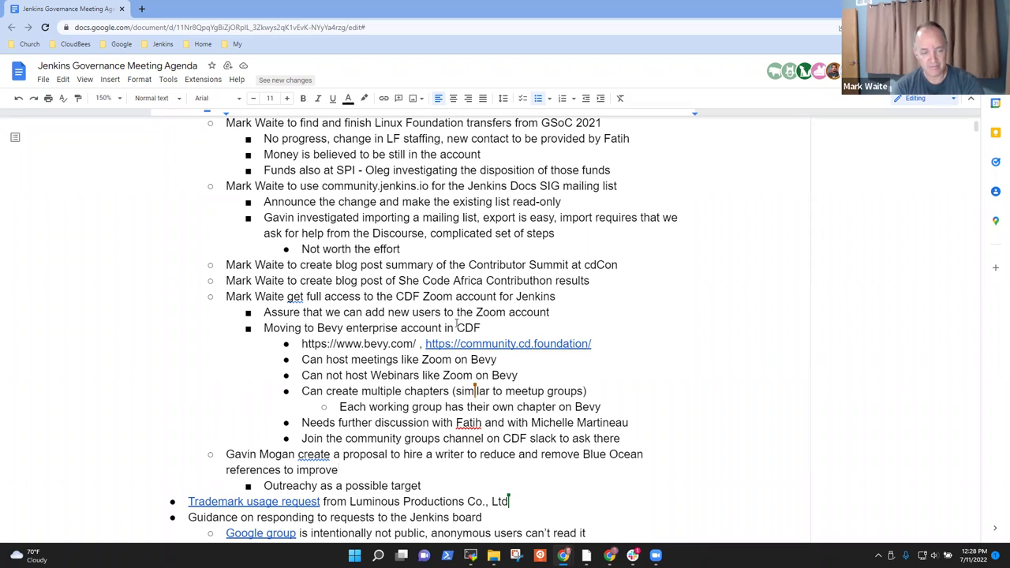
pyautogui.write('the user er')
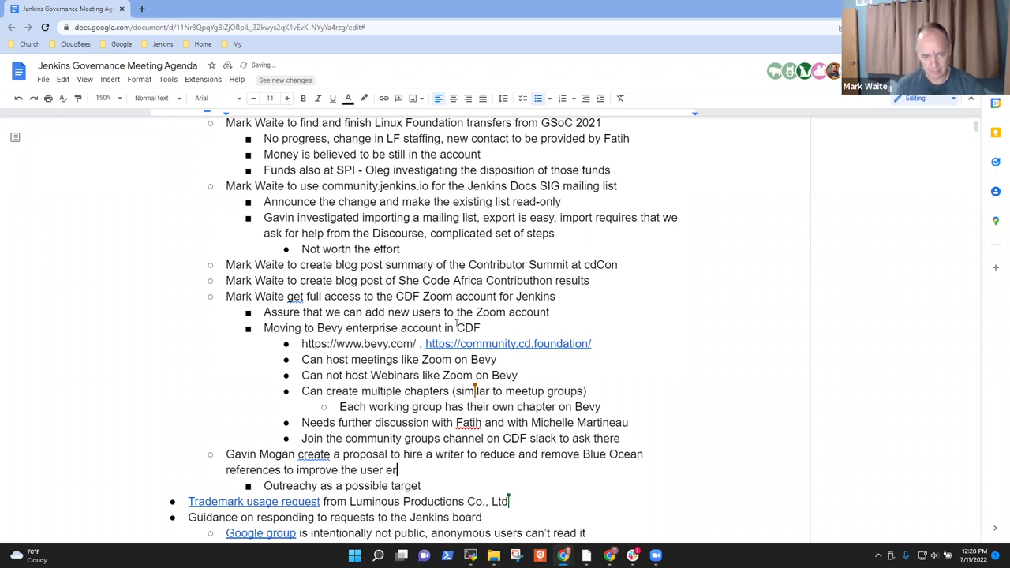
pyautogui.press('BackSpace')
pyautogui.write('xperience')
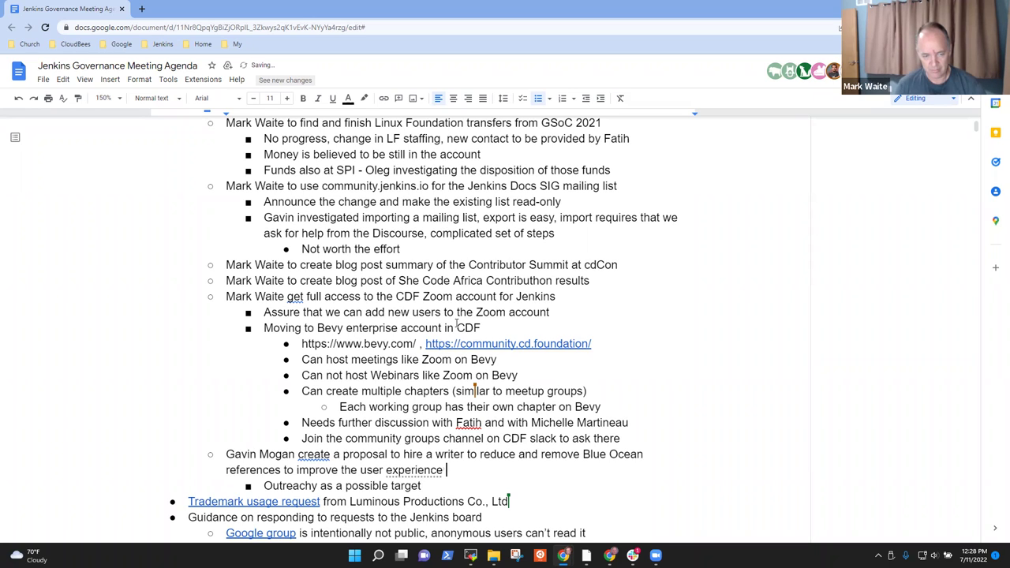
pyautogui.write(' through docu')
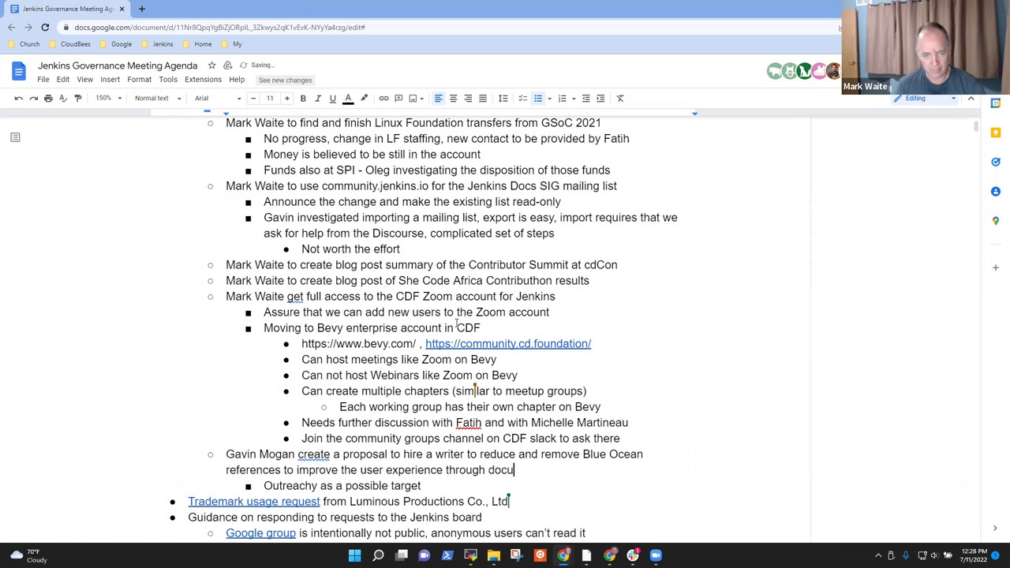
pyautogui.write('mentation')
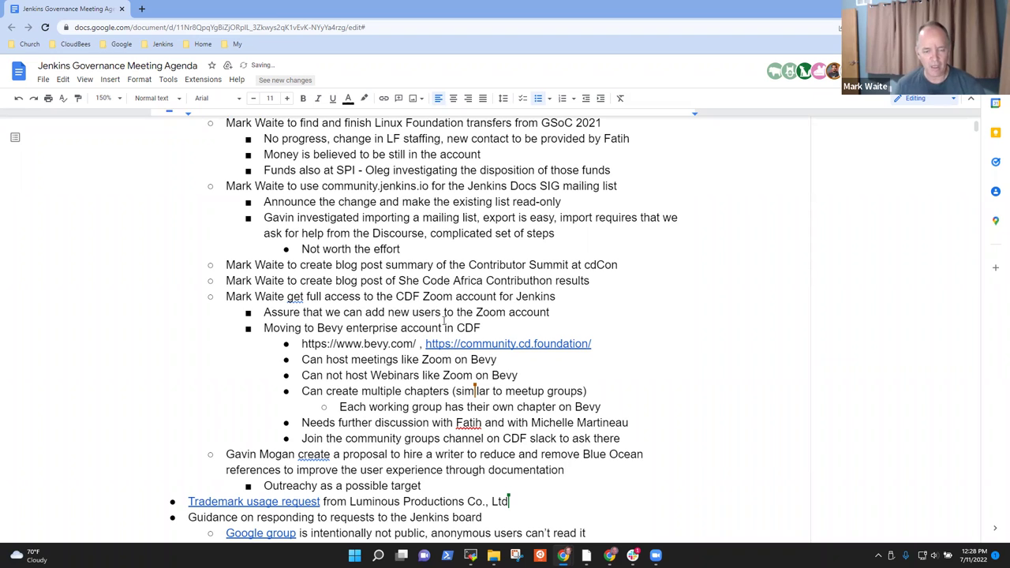
# Open the linked trademark usage request from Luminous Productions Co., Ltd in the agenda.
pyautogui.scroll(-3, 356, 311)
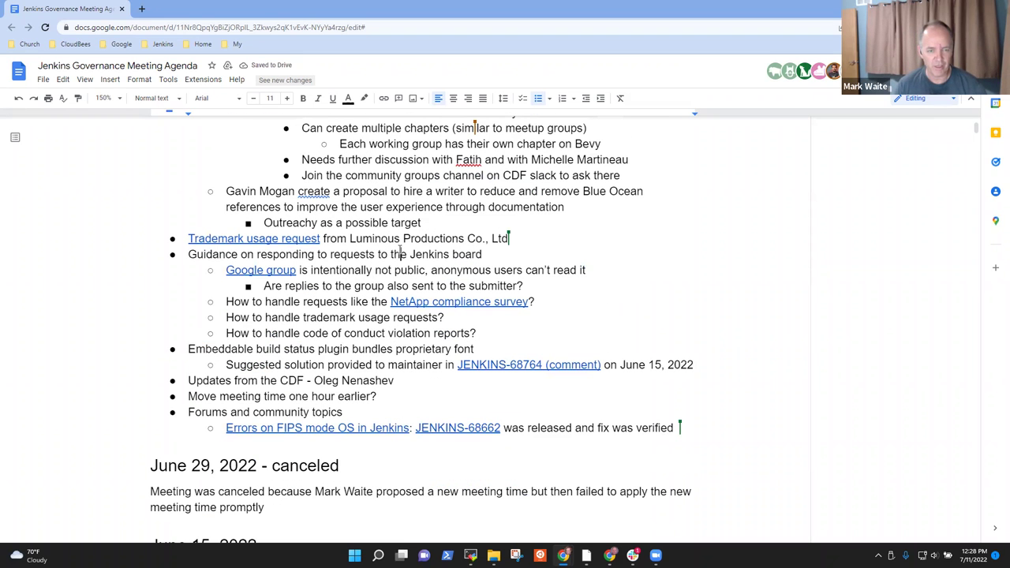
pyautogui.click(248, 239)
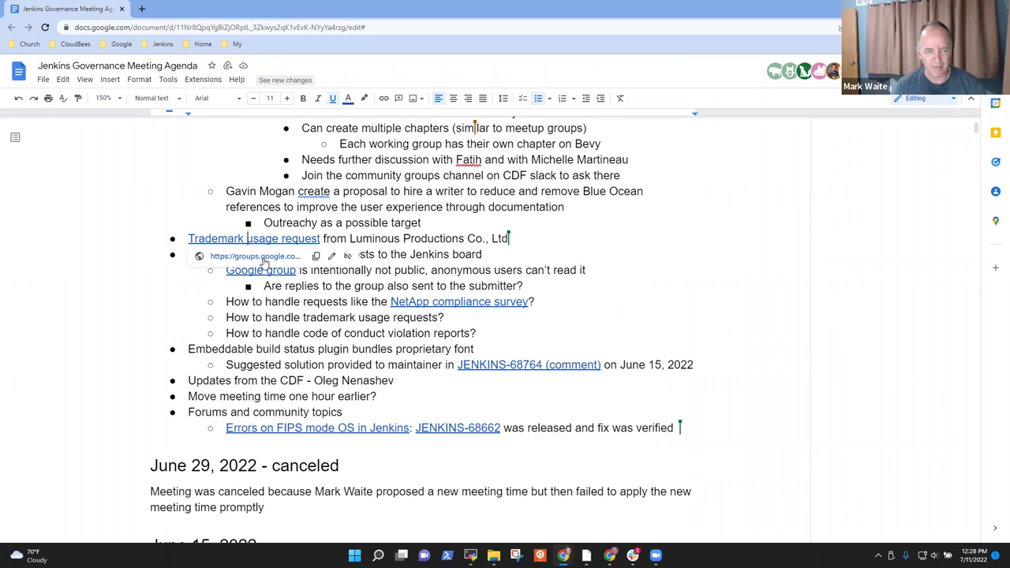
pyautogui.click(265, 260)
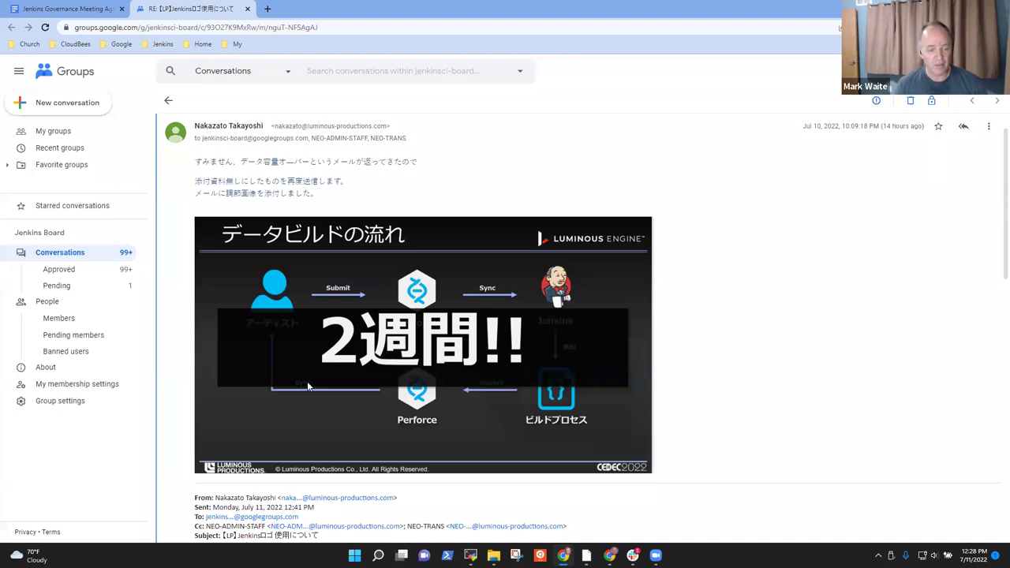
# Enlarge the trademark request email and examine its message text and the attached slide image showing the Jenkins logo.
pyautogui.scroll(-2, 372, 384)
pyautogui.scroll(1, 372, 381)
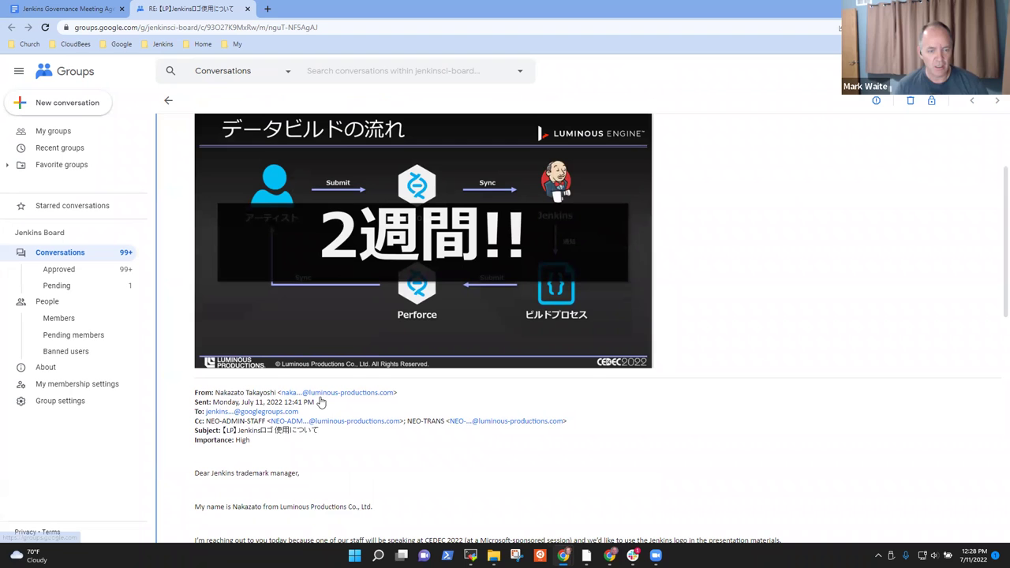
pyautogui.scroll(-1, 387, 418)
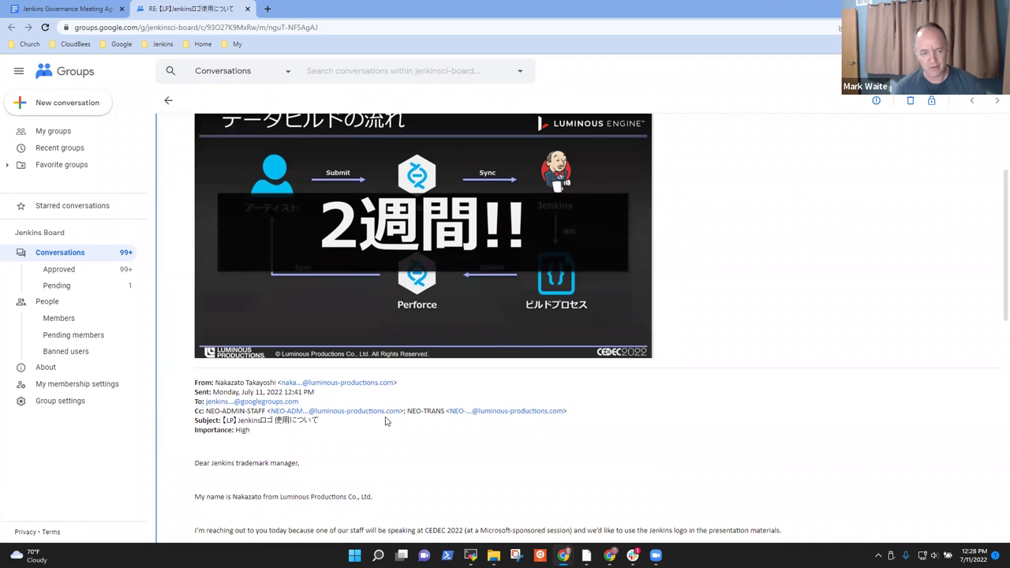
pyautogui.scroll(-3, 426, 418)
pyautogui.hotkey('ctrl', '+')
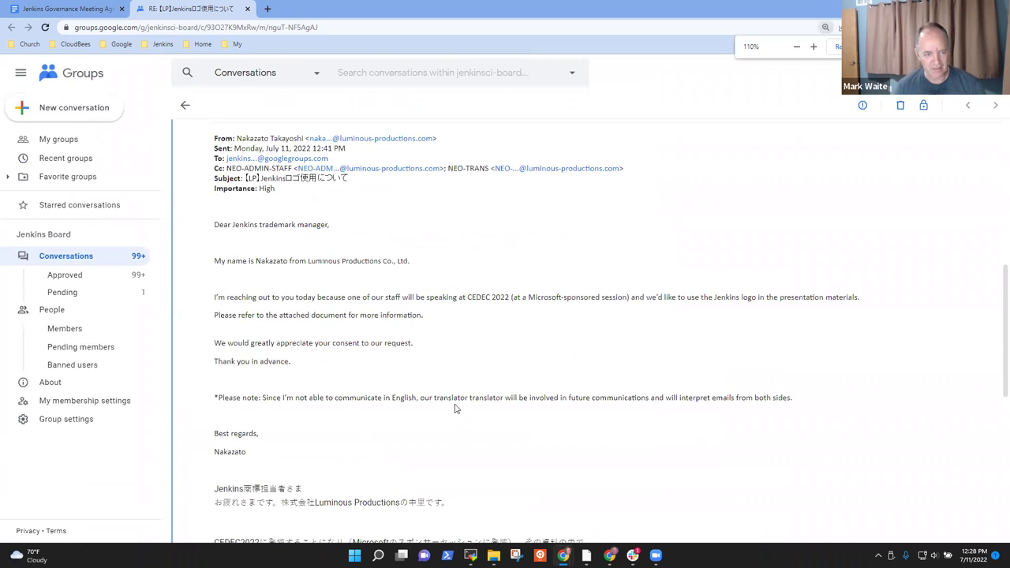
pyautogui.hotkey('ctrl', '+')
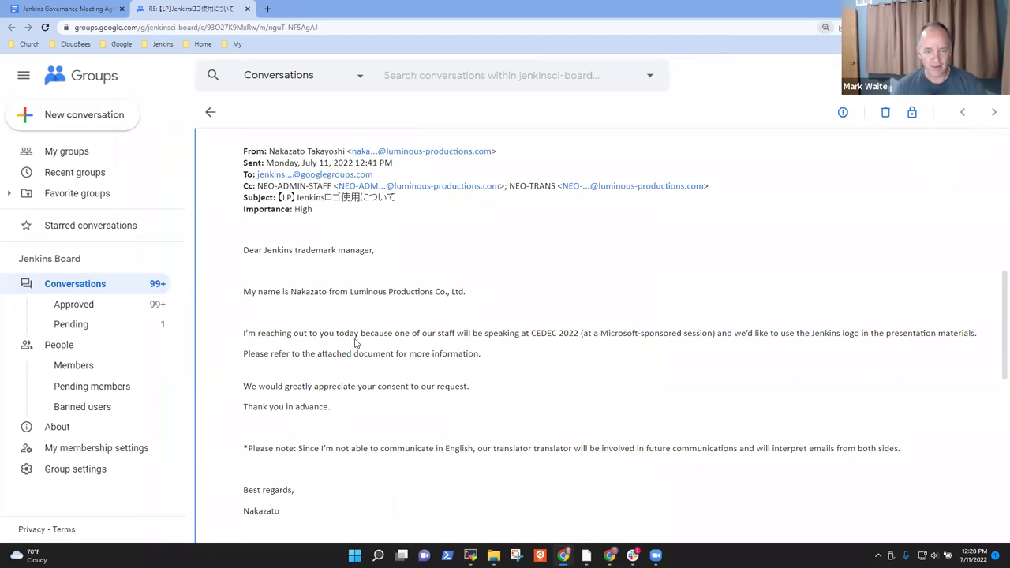
pyautogui.moveTo(384, 333); pyautogui.dragTo(718, 338)
pyautogui.click(805, 337)
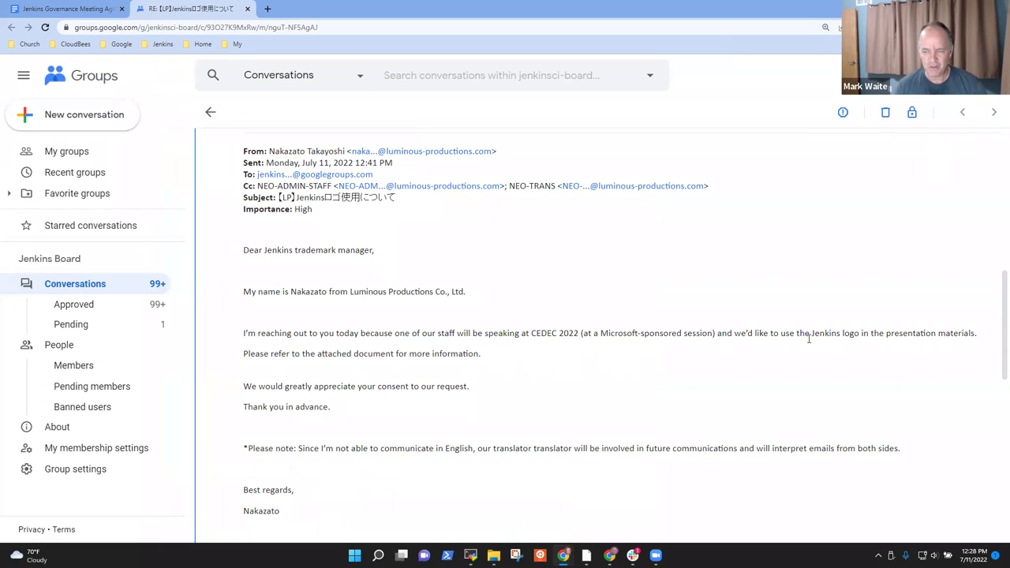
pyautogui.scroll(1, 424, 364)
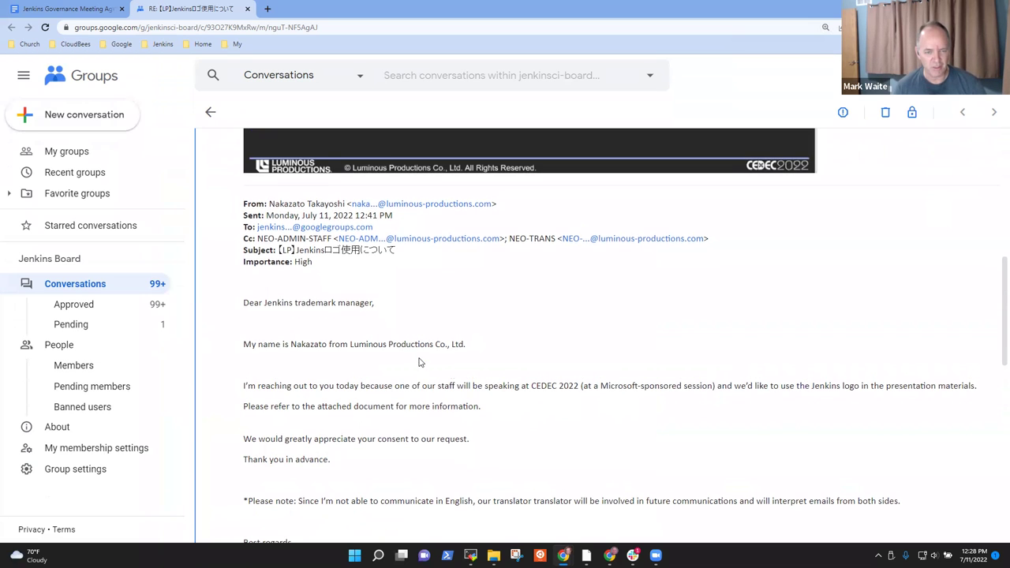
pyautogui.scroll(5, 460, 374)
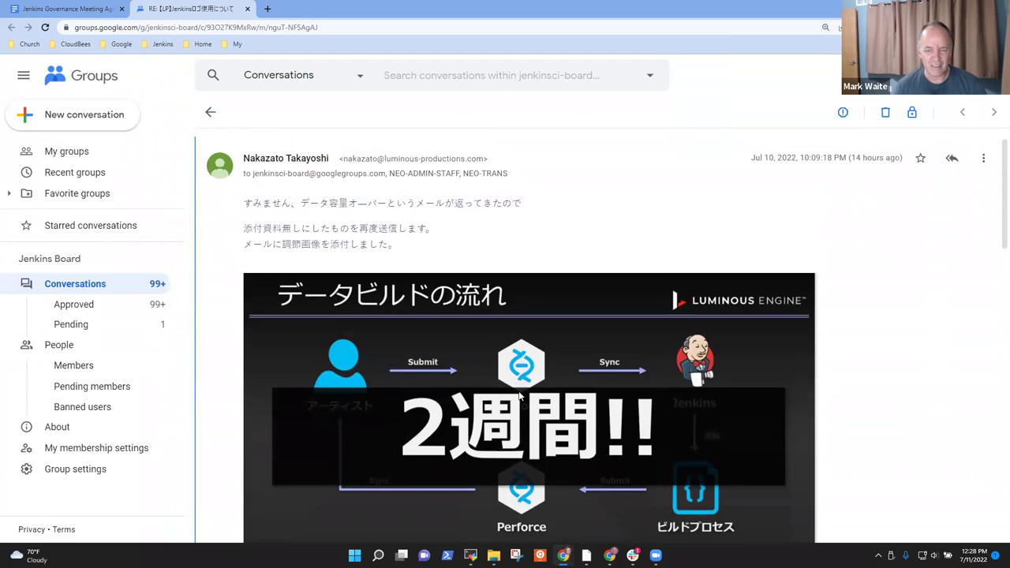
pyautogui.scroll(-1, 522, 391)
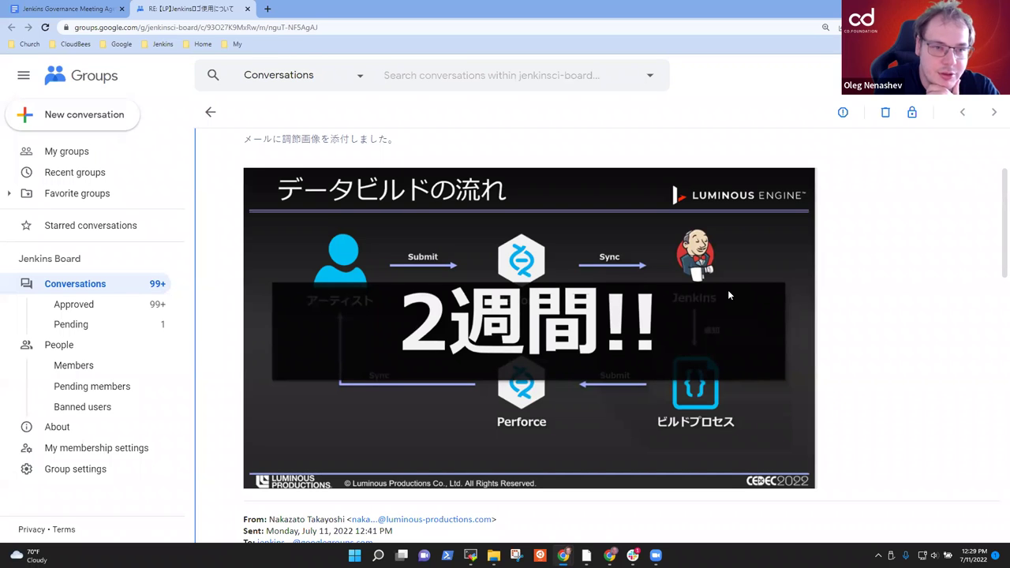
# Open the Jenkins website in a new tab, search it for "trademark" and open "When to apply for a trademark usage approval?".
pyautogui.click(268, 8)
pyautogui.click(163, 44)
pyautogui.click(164, 45)
pyautogui.click(164, 45)
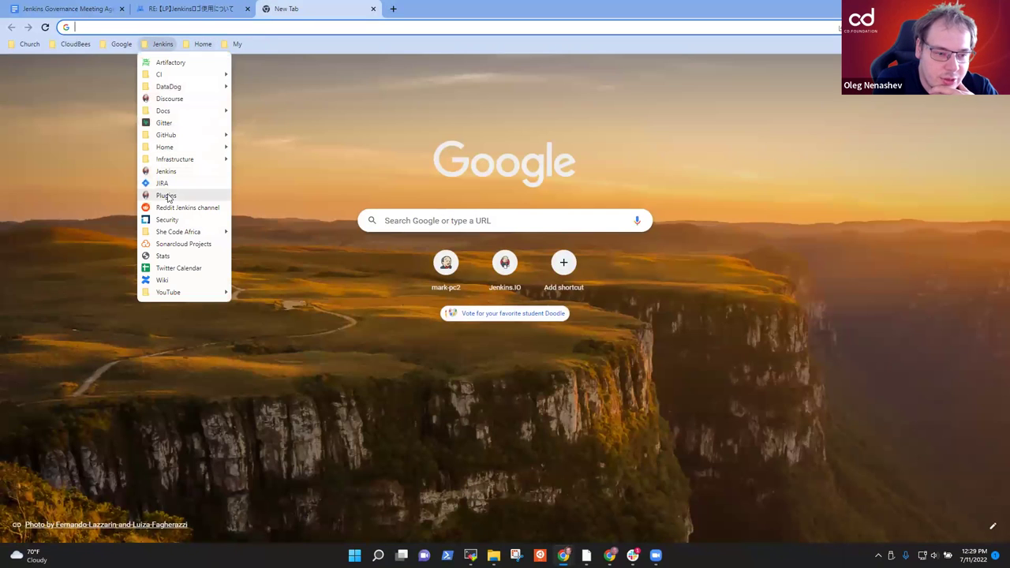
pyautogui.click(167, 172)
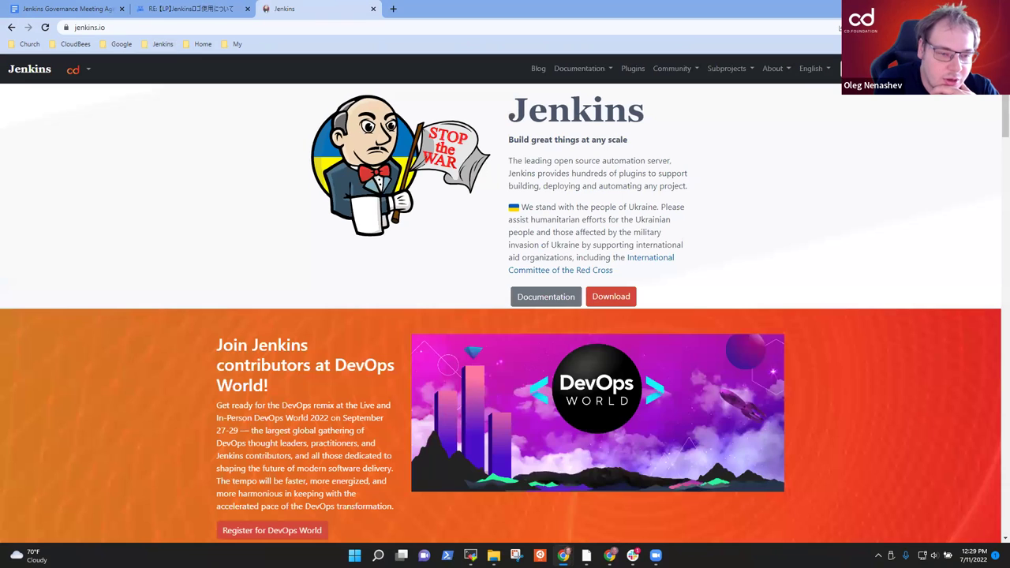
pyautogui.write('trademark')
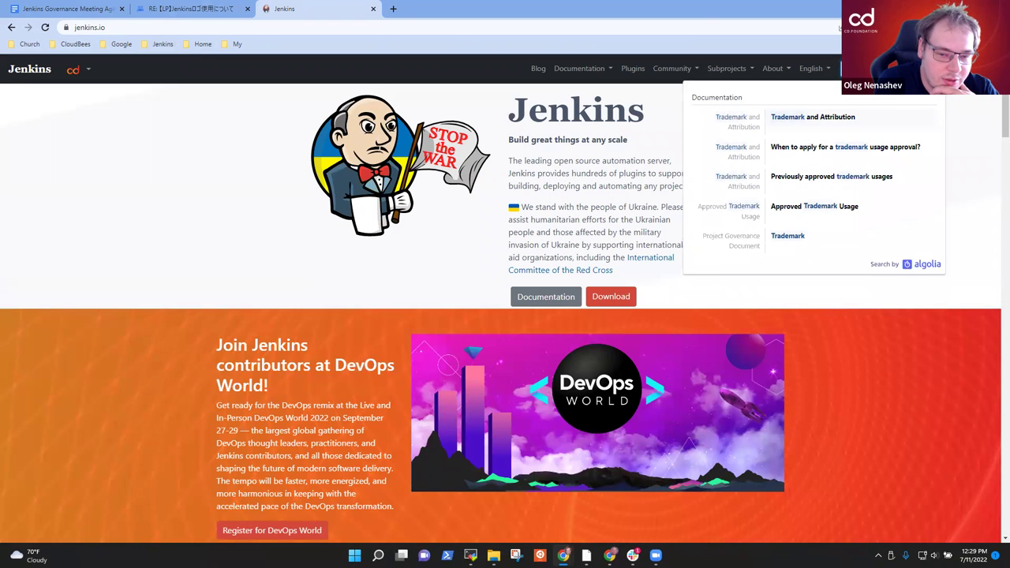
pyautogui.click(811, 144)
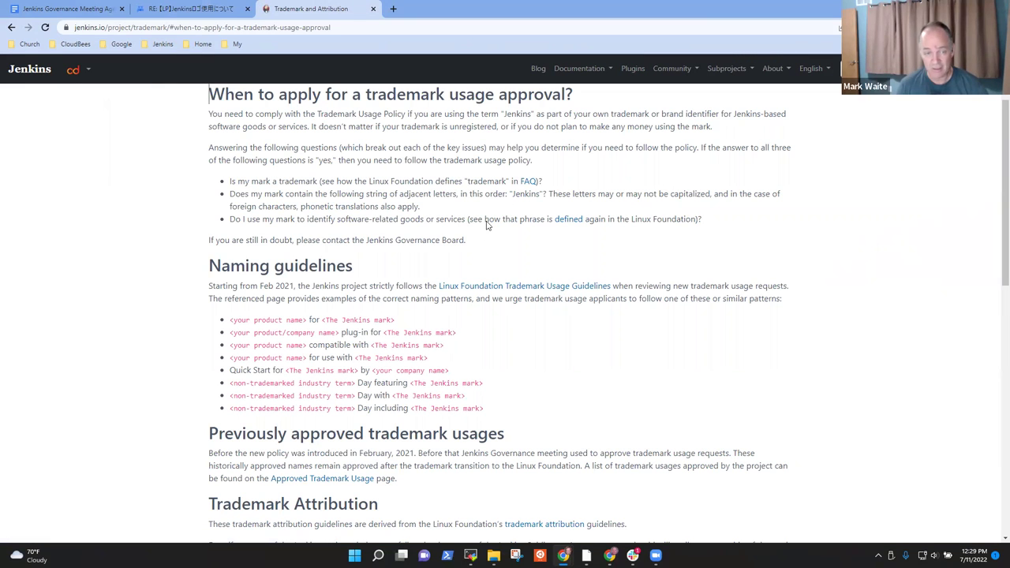
# Enlarge the trademark page and examine the usage approval criteria, the trademark questions and the advice on contacting the Governance Board.
pyautogui.hotkey('ctrl', '+')
pyautogui.hotkey('ctrl', '+')
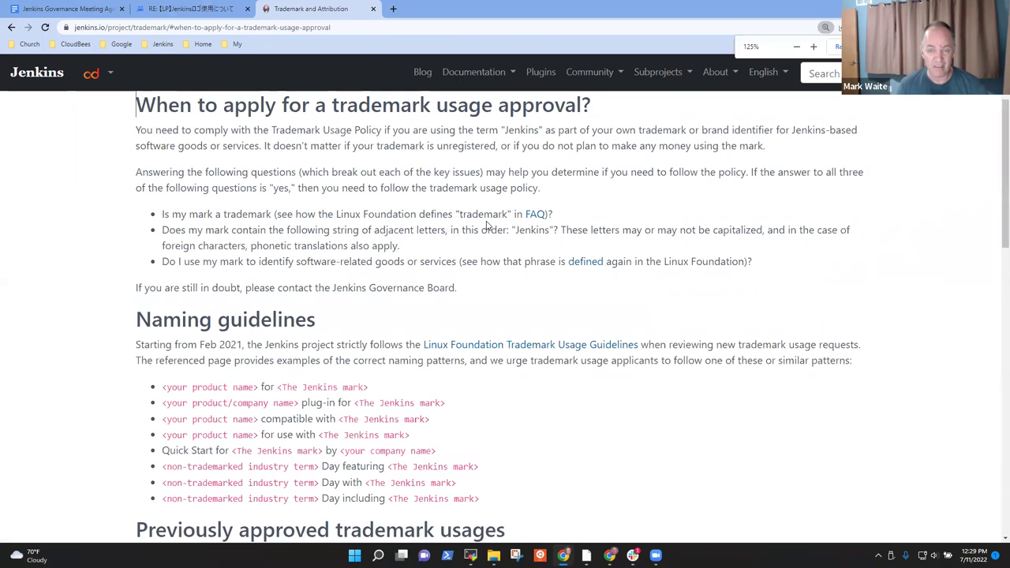
pyautogui.hotkey('ctrl', '+')
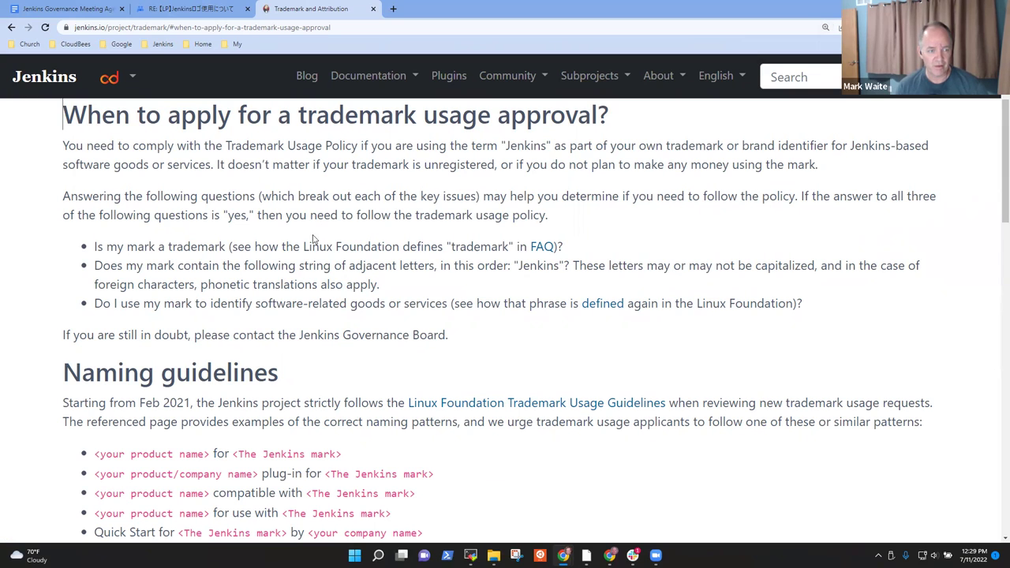
pyautogui.moveTo(450, 336); pyautogui.dragTo(57, 337)
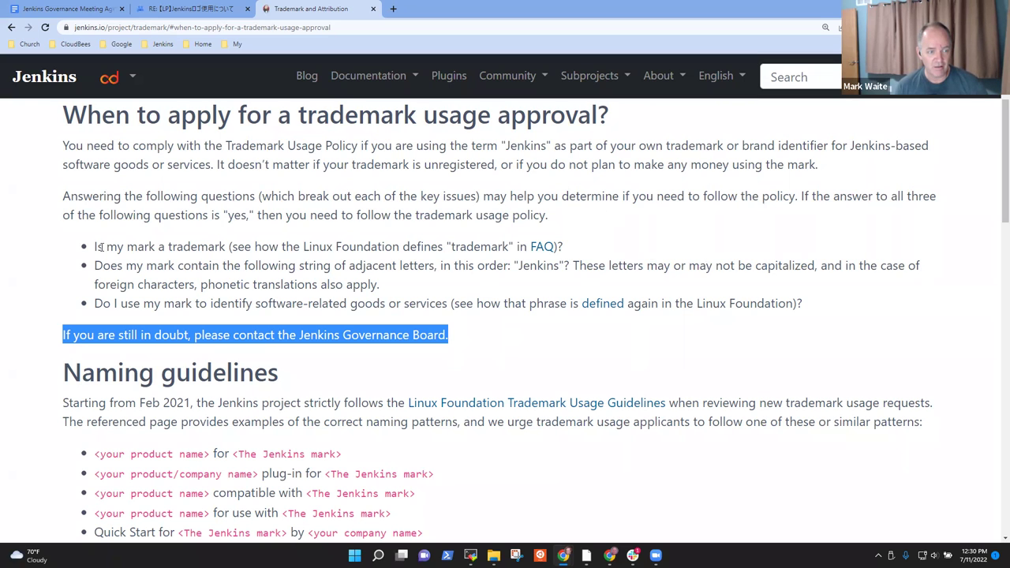
pyautogui.moveTo(94, 247); pyautogui.dragTo(557, 245)
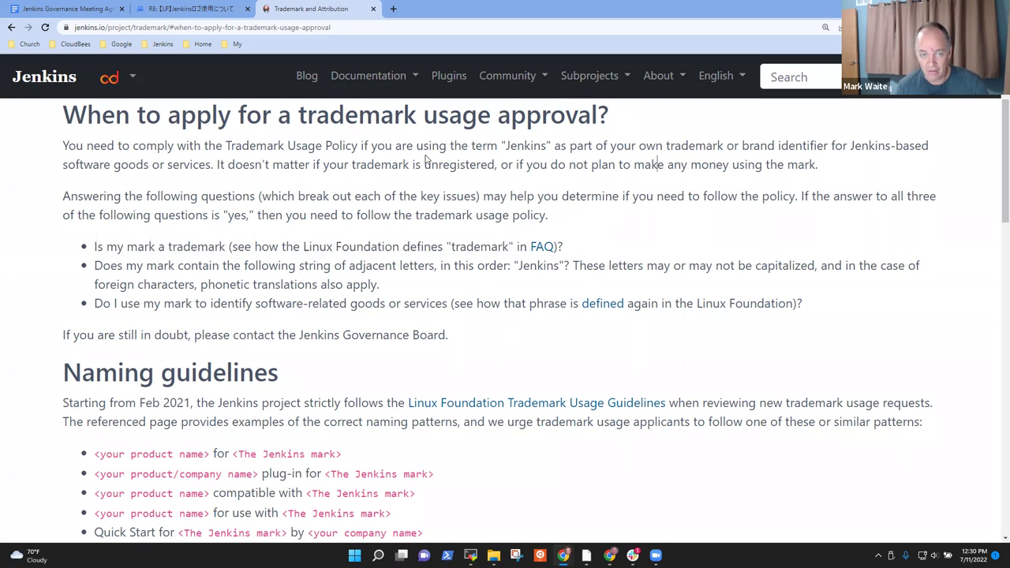
pyautogui.moveTo(571, 145); pyautogui.dragTo(836, 145)
pyautogui.click(814, 149)
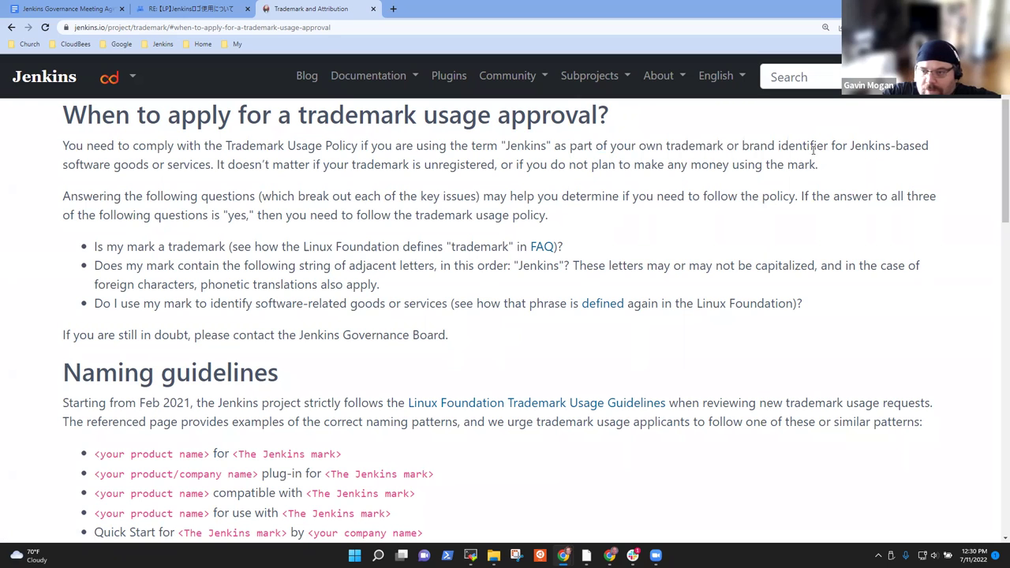
# Find the Trademark Attribution section on the trademark page and open the direct link of its heading.
pyautogui.scroll(-5, 746, 189)
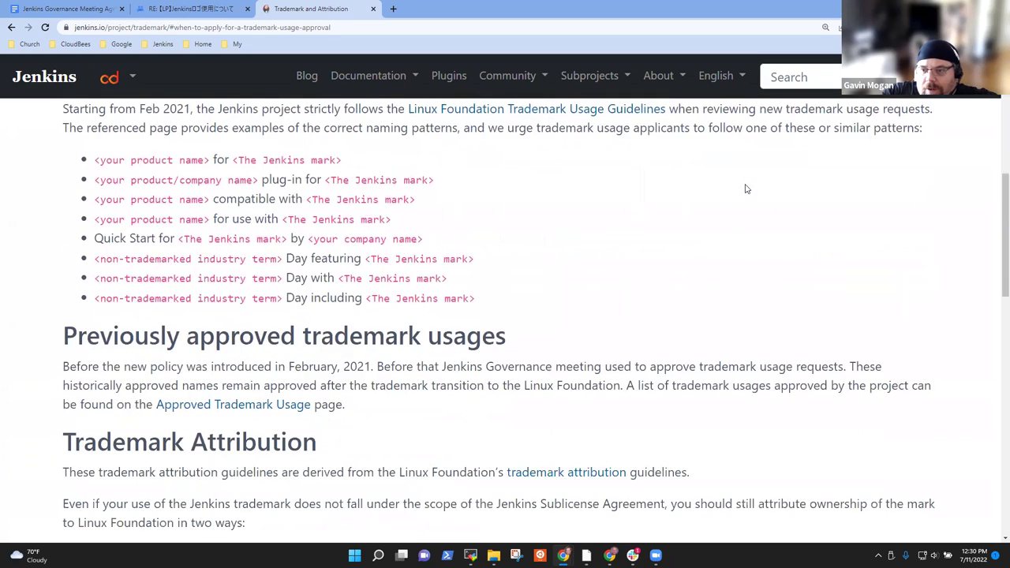
pyautogui.scroll(-2, 747, 189)
pyautogui.scroll(1, 748, 188)
pyautogui.scroll(-1, 750, 186)
pyautogui.scroll(1, 750, 187)
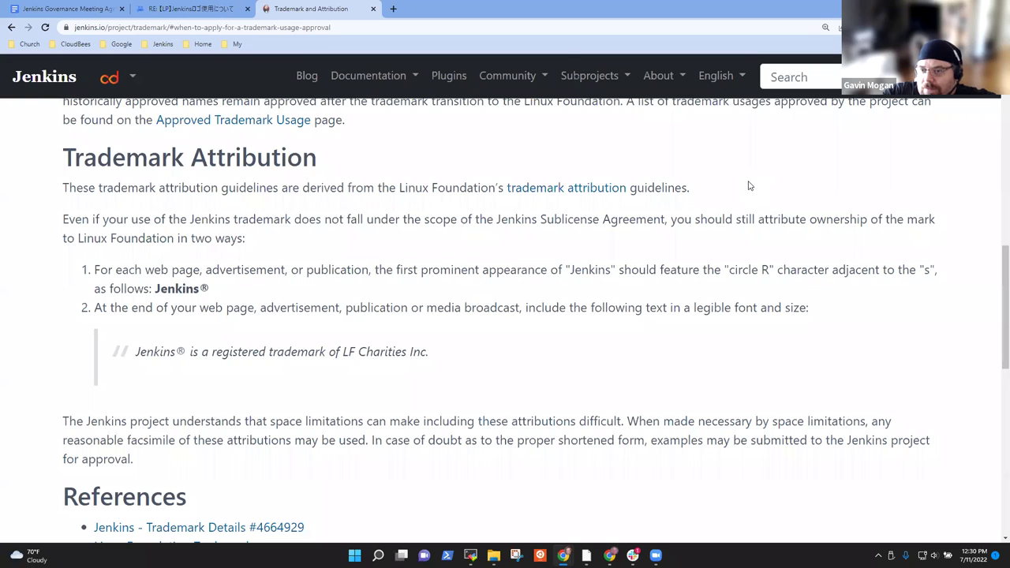
pyautogui.click(334, 160)
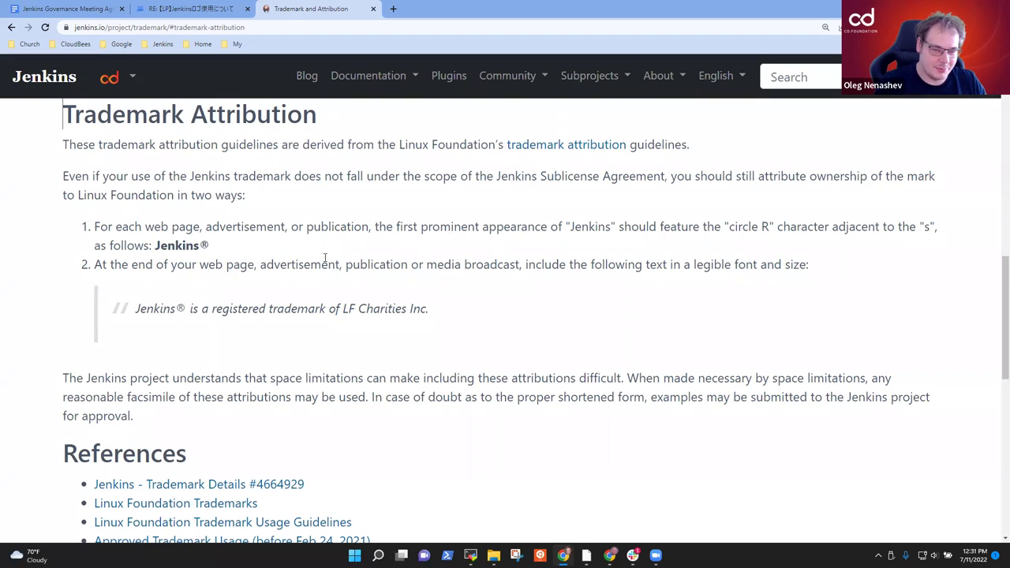
# Return to the meeting agenda and accept the suggested note about approvals being delegated to LF under the trademark usage request.
pyautogui.click(79, 7)
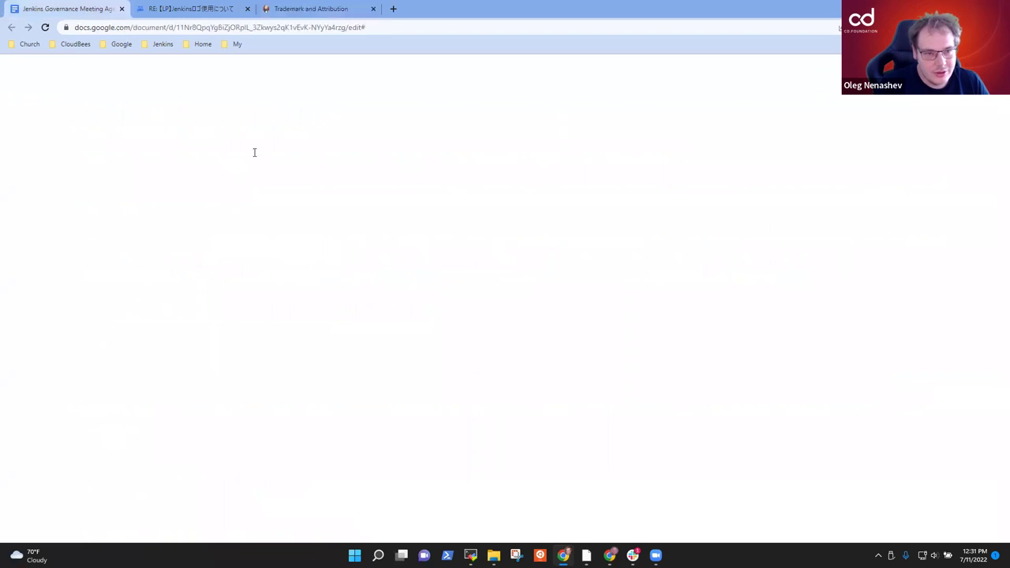
pyautogui.click(537, 242)
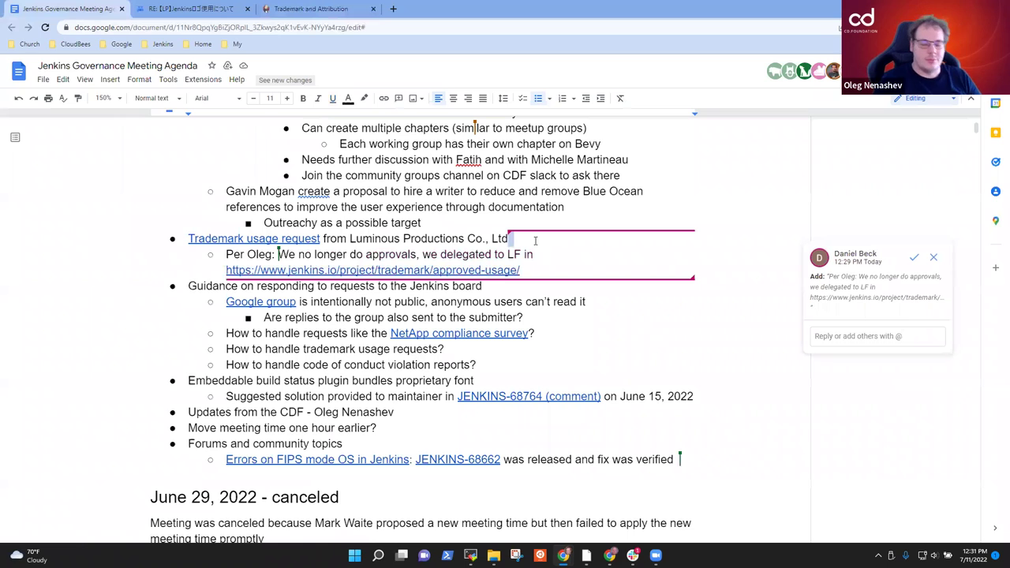
pyautogui.click(914, 261)
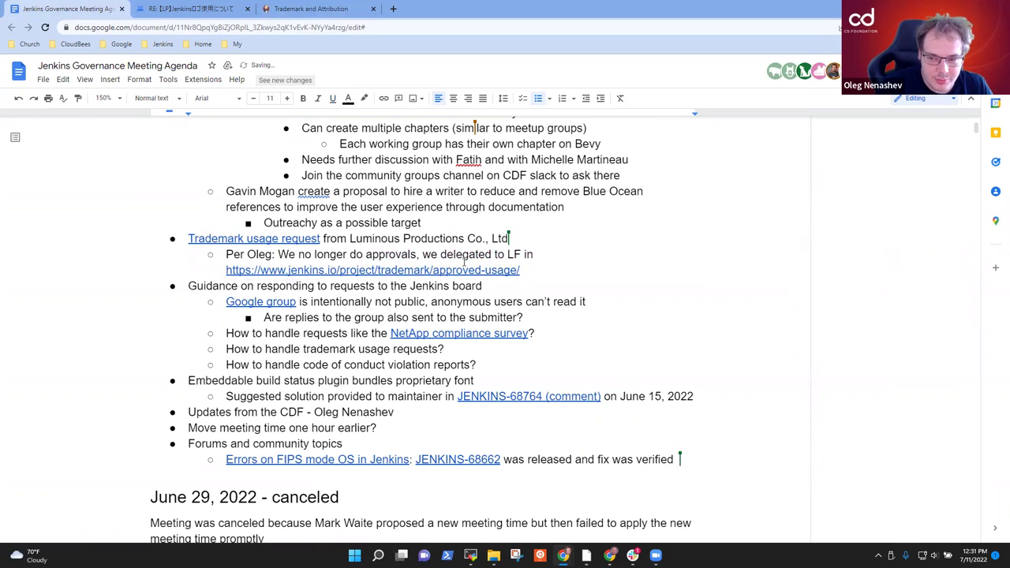
# Add a bullet under the trademark usage request assigning the reply "that no approval is needed, encouraged to use attribution per guidelines".
pyautogui.click(541, 275)
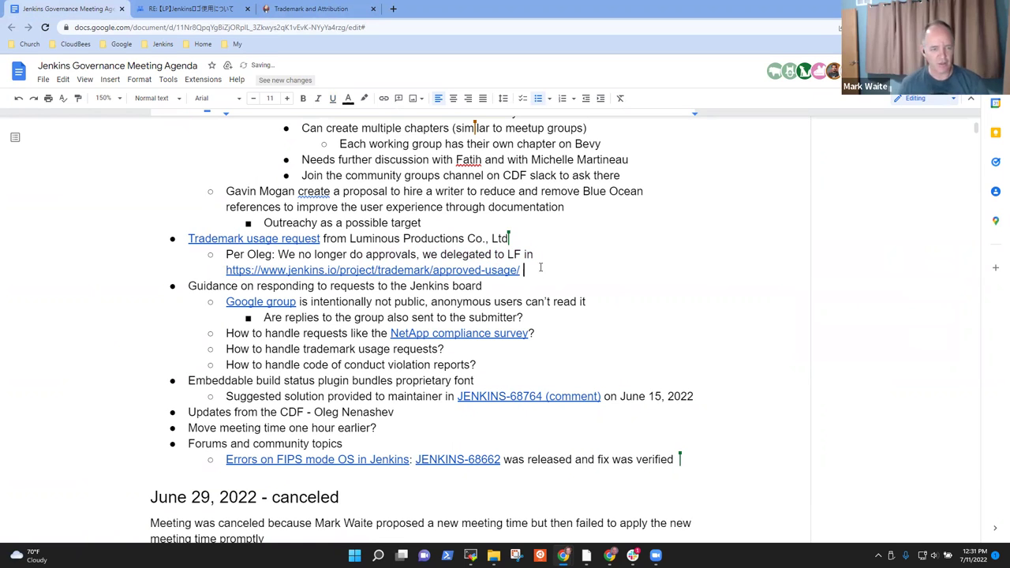
pyautogui.press('Return')
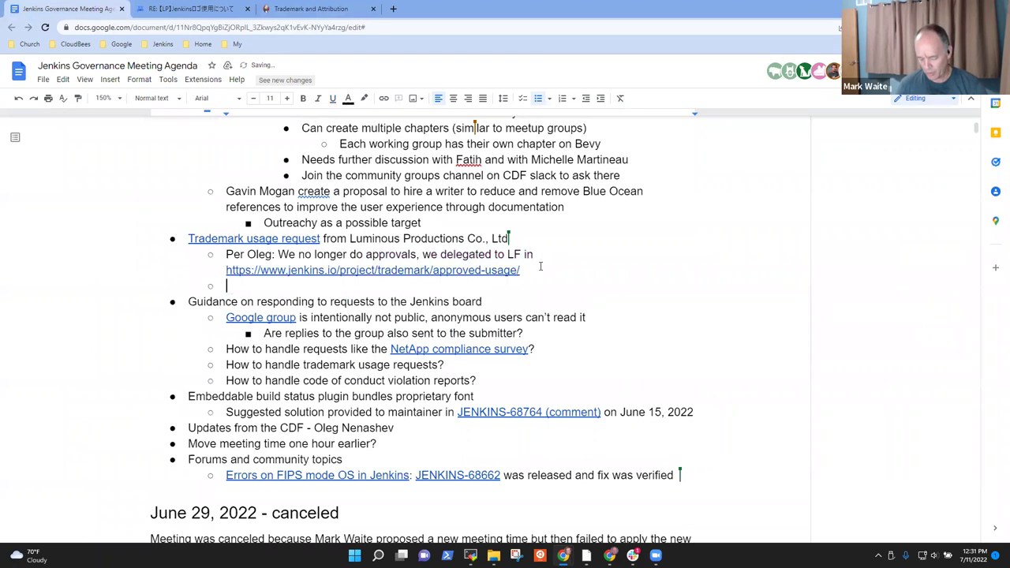
pyautogui.write('N')
pyautogui.press('BackSpace')
pyautogui.write('Can replyt')
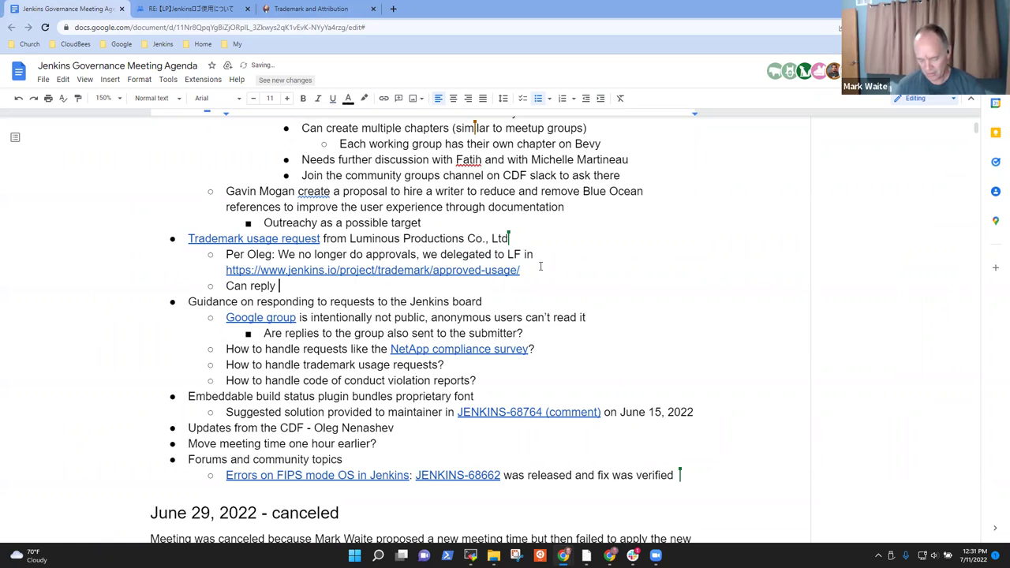
pyautogui.hotkey('ctrl', 'BackSpace')
pyautogui.hotkey('ctrl', 'BackSpace')
pyautogui.write('Mark repl')
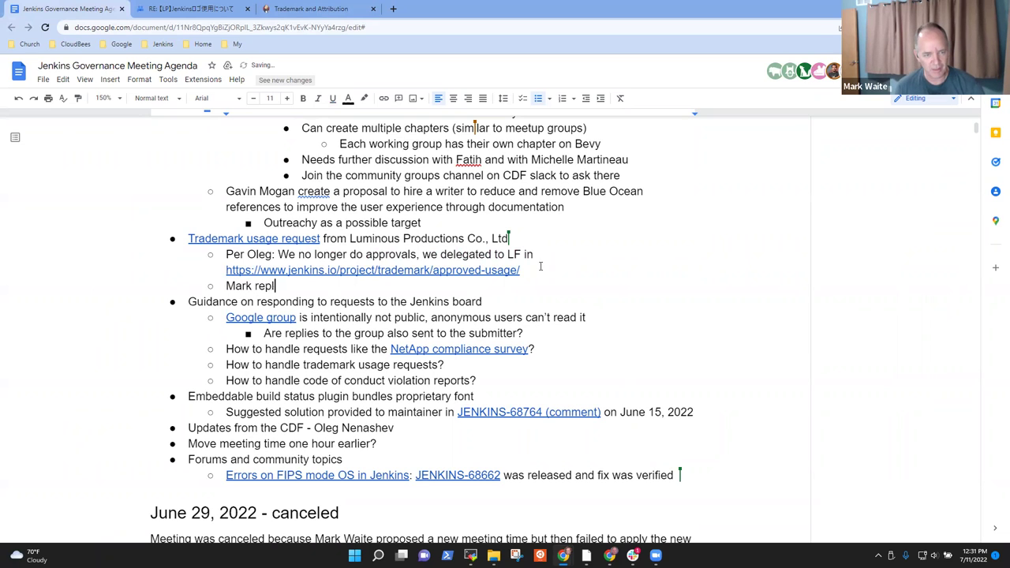
pyautogui.write('y to request that ')
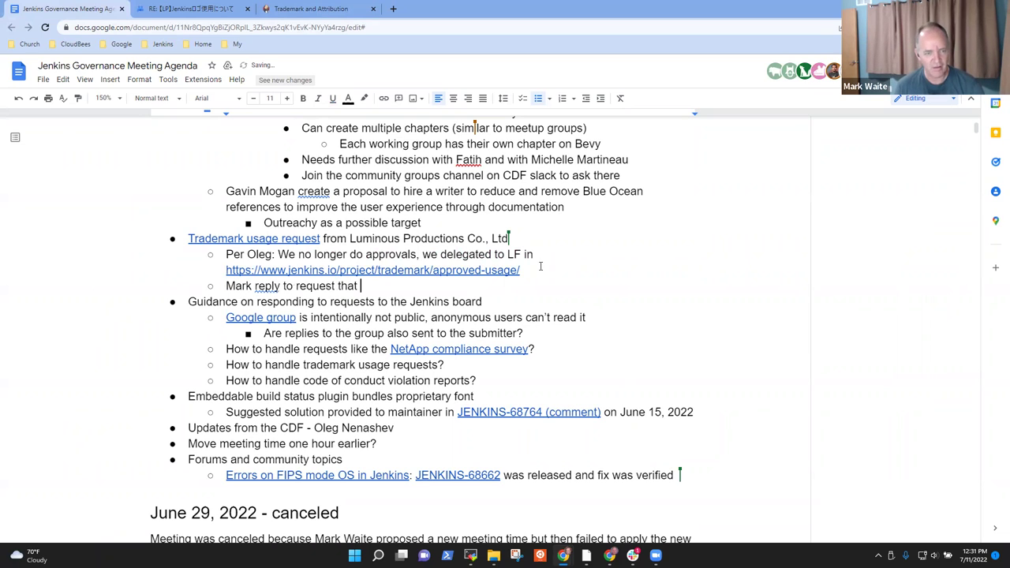
pyautogui.write('no app')
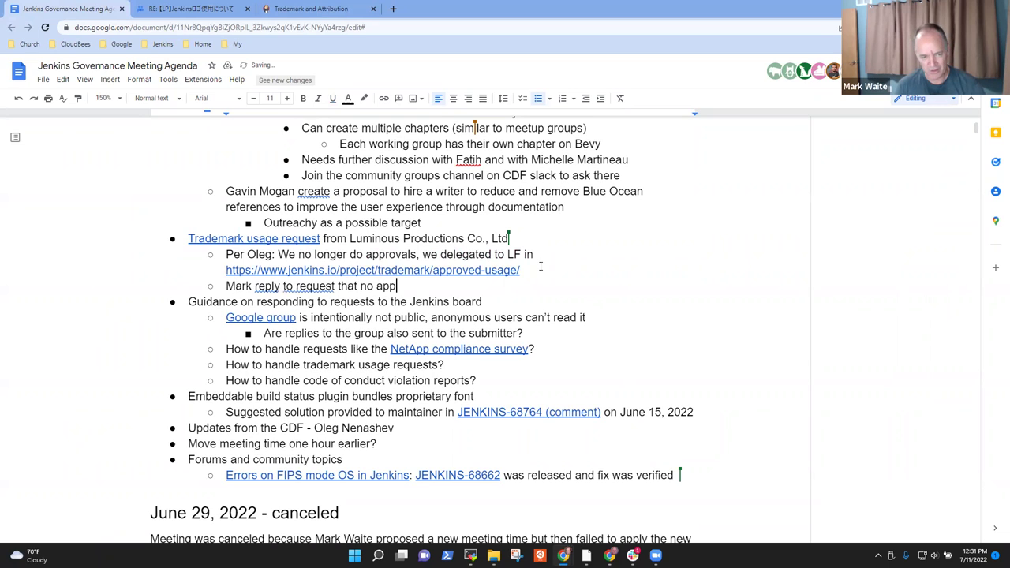
pyautogui.write('roval is neede')
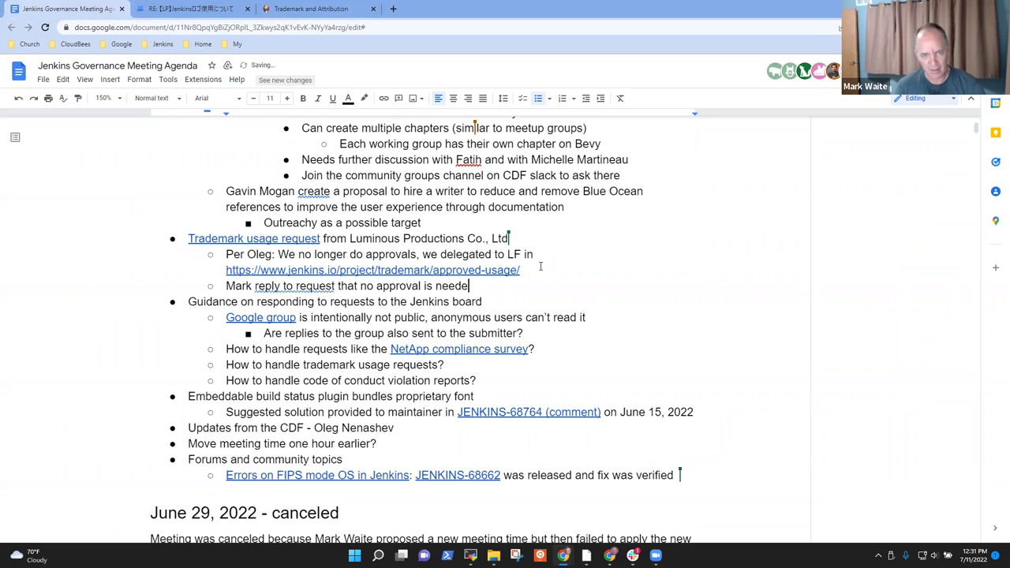
pyautogui.write('d, encourage')
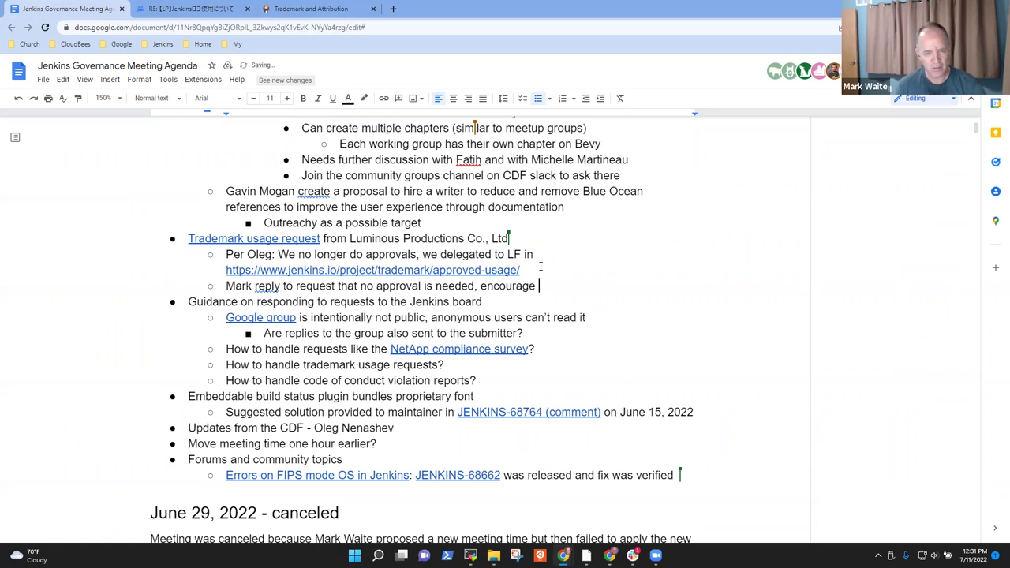
pyautogui.press('BackSpace')
pyautogui.write('d to us')
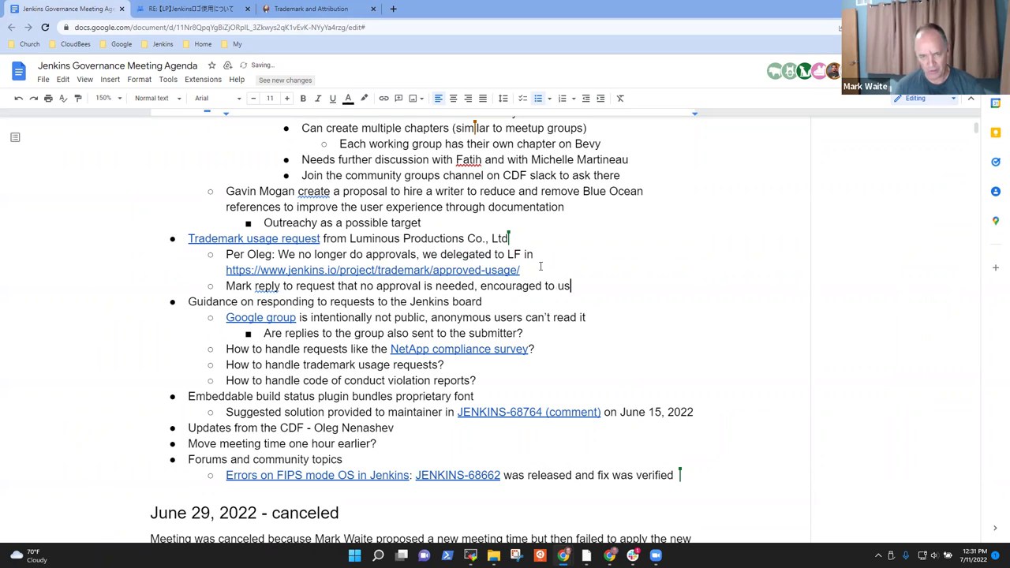
pyautogui.write('e attri')
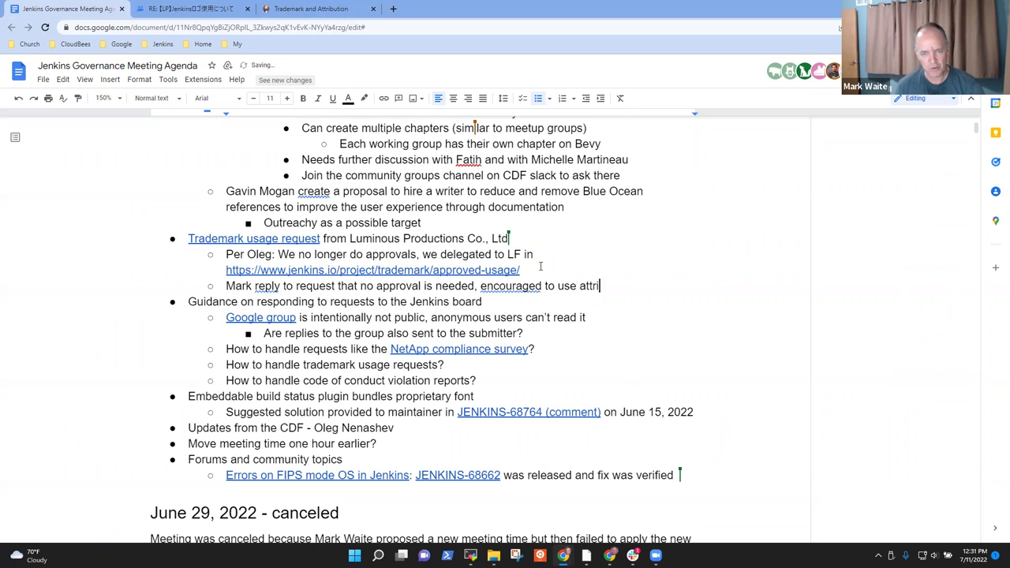
pyautogui.write('bution per')
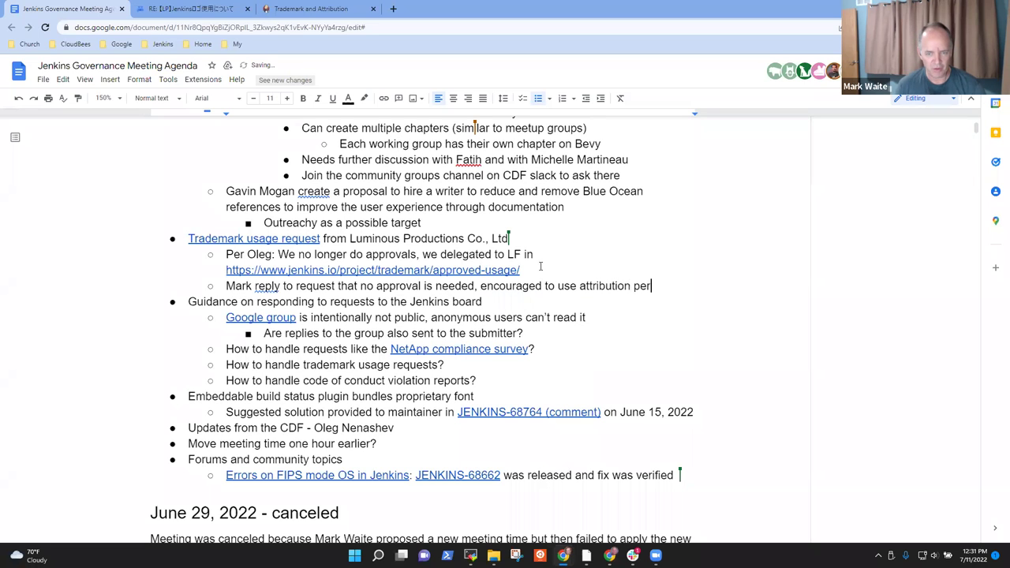
pyautogui.write(' guidelines')
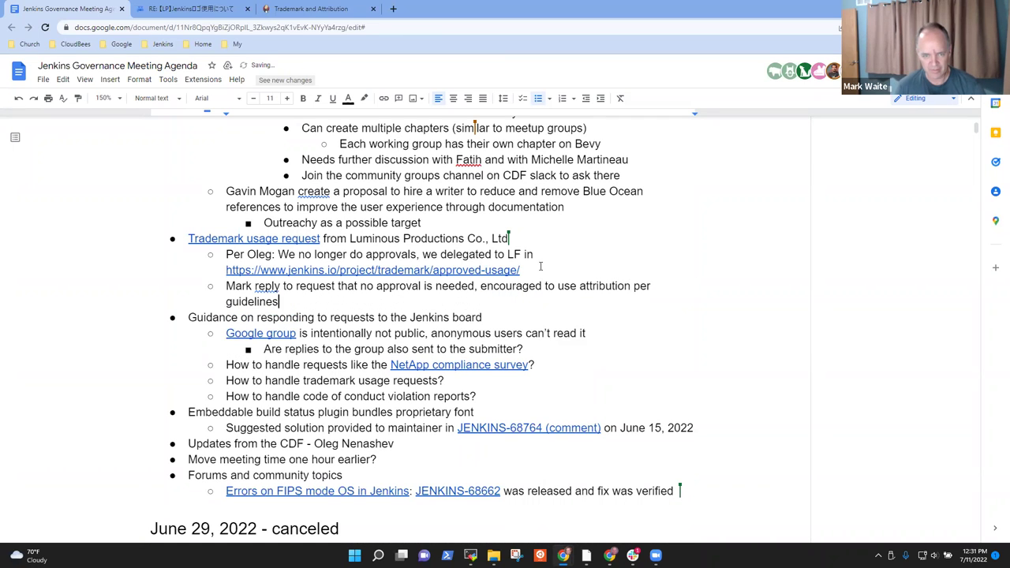
# Reword "use attribution" as "attribute" in the new trademark reply bullet.
pyautogui.press('Up')
pyautogui.press('Up')
pyautogui.press('Down')
pyautogui.hotkey('ctrl', 'Right')
pyautogui.hotkey('ctrl', 'Right')
pyautogui.hotkey('ctrl', 'Right')
pyautogui.hotkey('ctrl', 'Right')
pyautogui.hotkey('ctrl', 'Right')
pyautogui.hotkey('ctrl', 'Right')
pyautogui.hotkey('ctrl', 'Right')
pyautogui.hotkey('ctrl', 'Right')
pyautogui.hotkey('ctrl', 'Right')
pyautogui.hotkey('ctrl', 'Right')
pyautogui.hotkey('ctrl', 'shift', 'Right')
pyautogui.press('Delete')
pyautogui.hotkey('ctrl', 'Right')
pyautogui.click(579, 269)
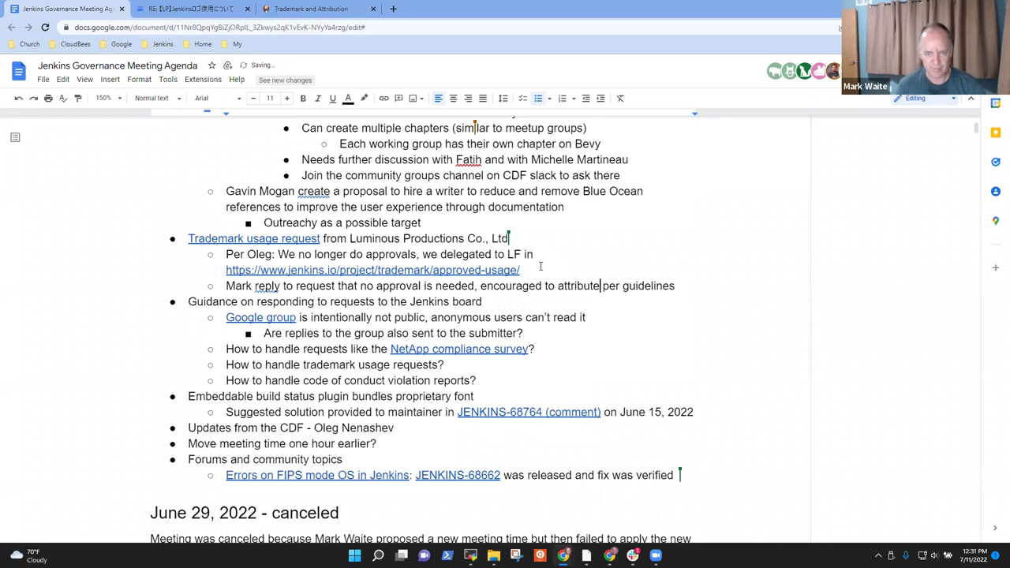
# Link the words "attribute per guidelines" to the copied address of the Trademark Attribution section, jenkins.io/project/trademark/#trademark-attribution.
pyautogui.hotkey('ctrl', 'shift', 'Right')
pyautogui.hotkey('ctrl', 'shift', 'Right')
pyautogui.hotkey('ctrl', 'shift', 'Right')
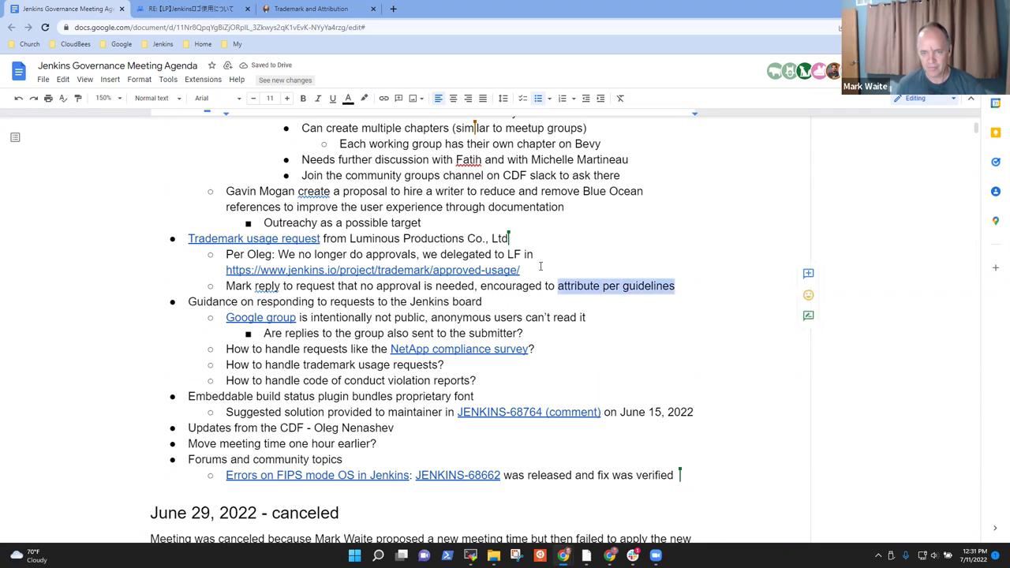
pyautogui.click(294, 7)
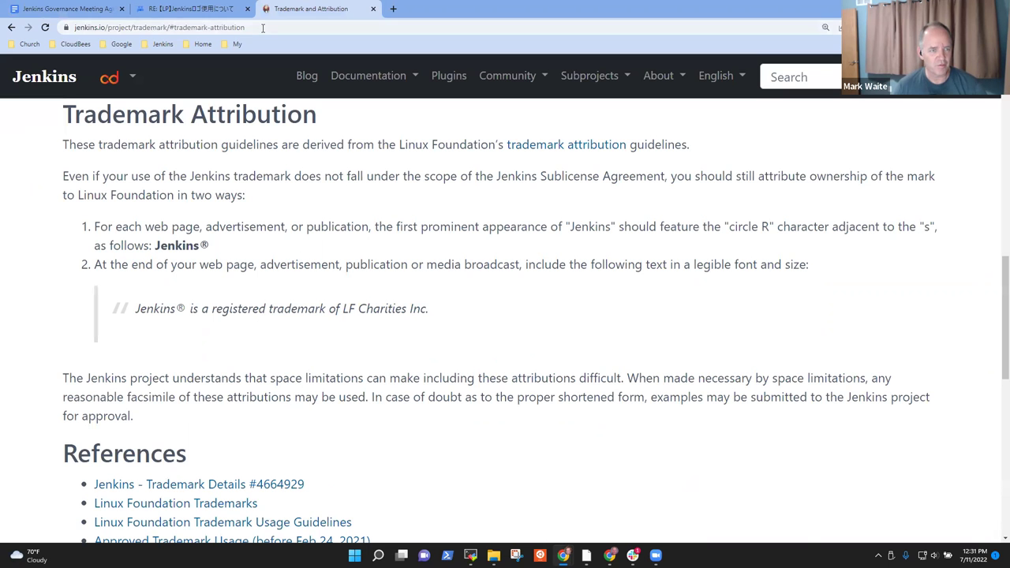
pyautogui.click(263, 29)
pyautogui.hotkey('ctrl', 'c')
pyautogui.click(31, 8)
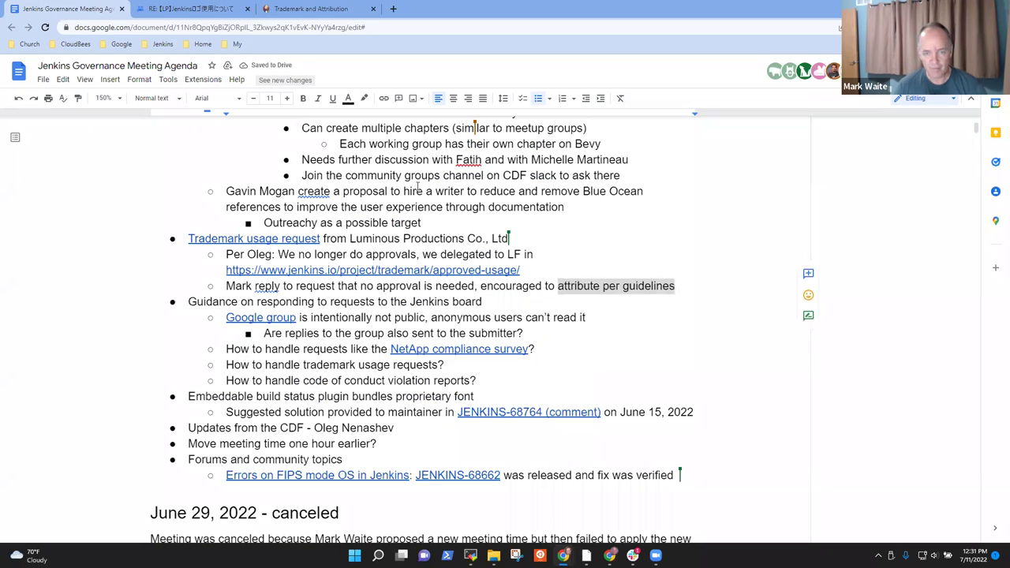
pyautogui.hotkey('ctrl', 'k')
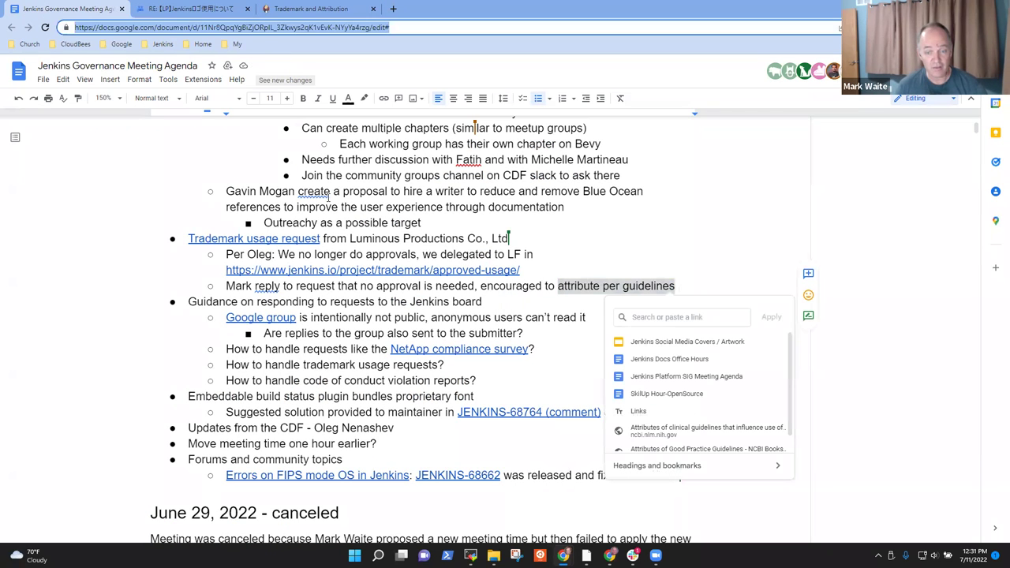
pyautogui.hotkey('ctrl', 'v')
pyautogui.press('Escape')
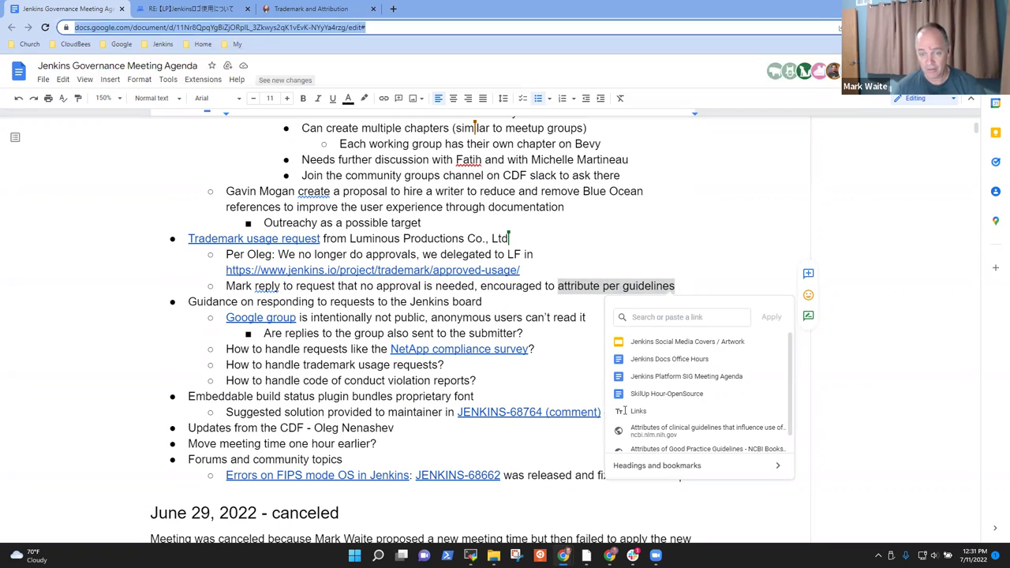
pyautogui.click(671, 316)
pyautogui.hotkey('ctrl', 'v')
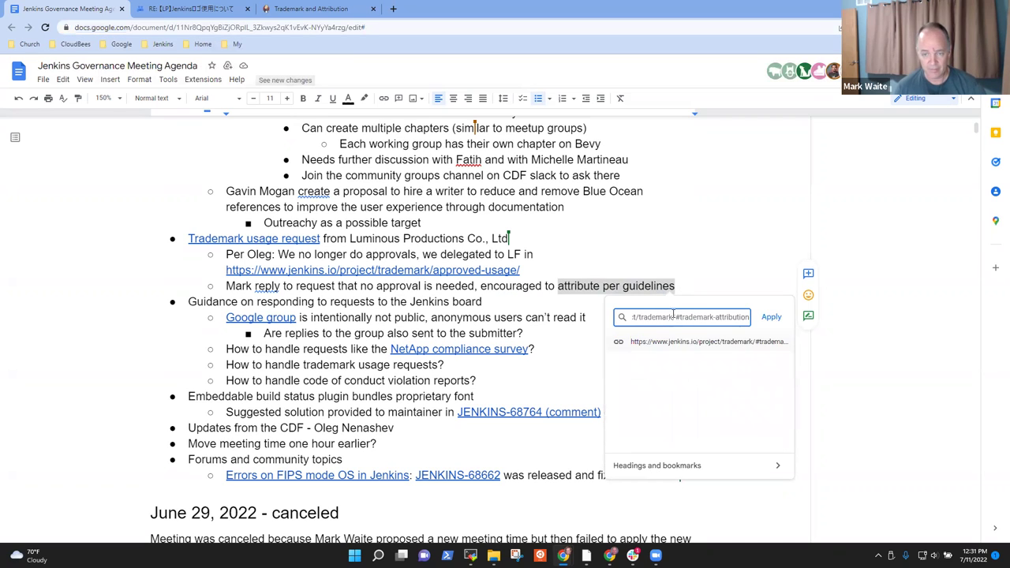
pyautogui.click(774, 320)
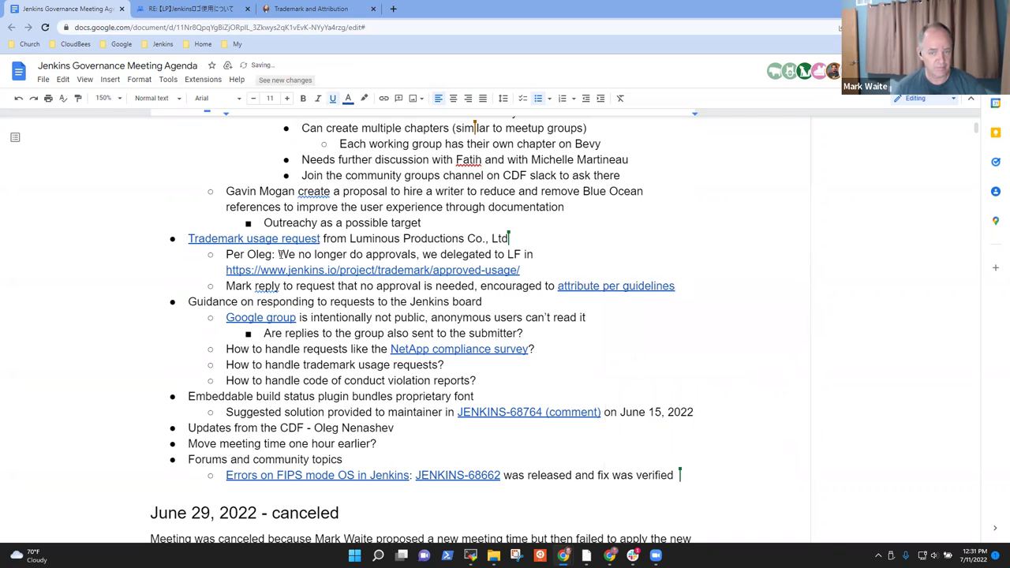
# Highlight the agenda topic on responding to Jenkins board requests, followed by its question about replies being sent to the submitter.
pyautogui.click(301, 300)
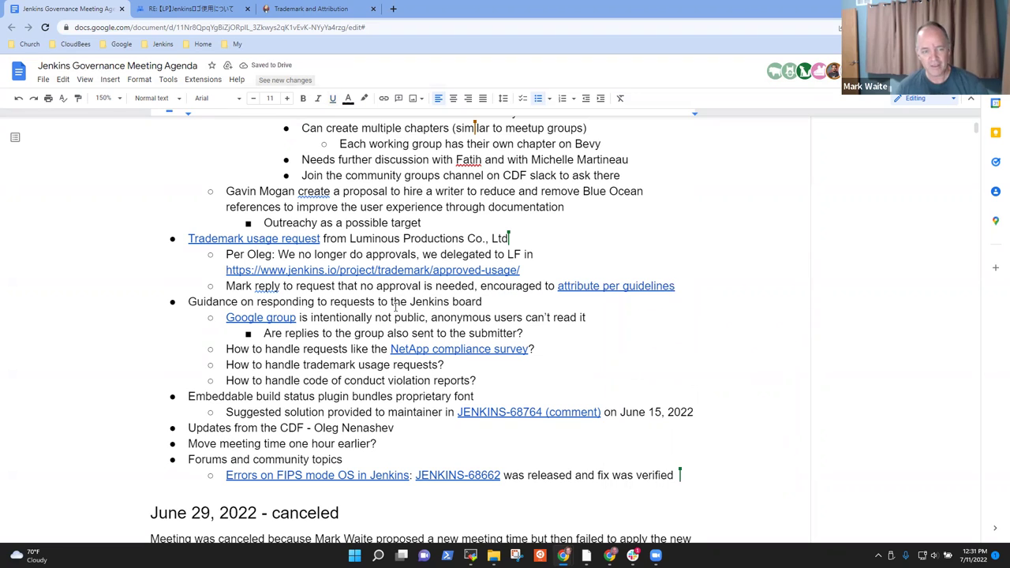
pyautogui.hotkey('shift', 'End')
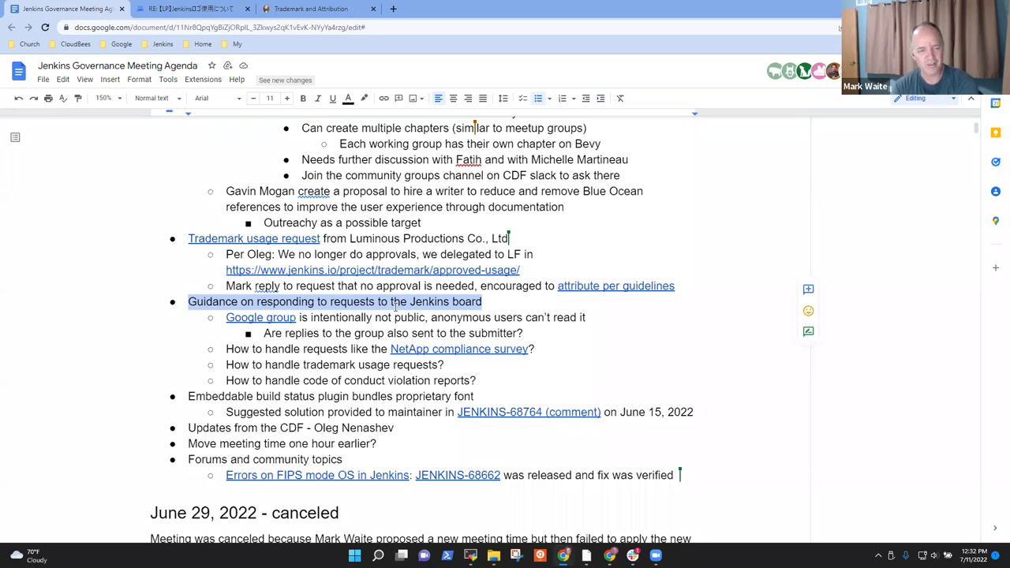
pyautogui.click(322, 317)
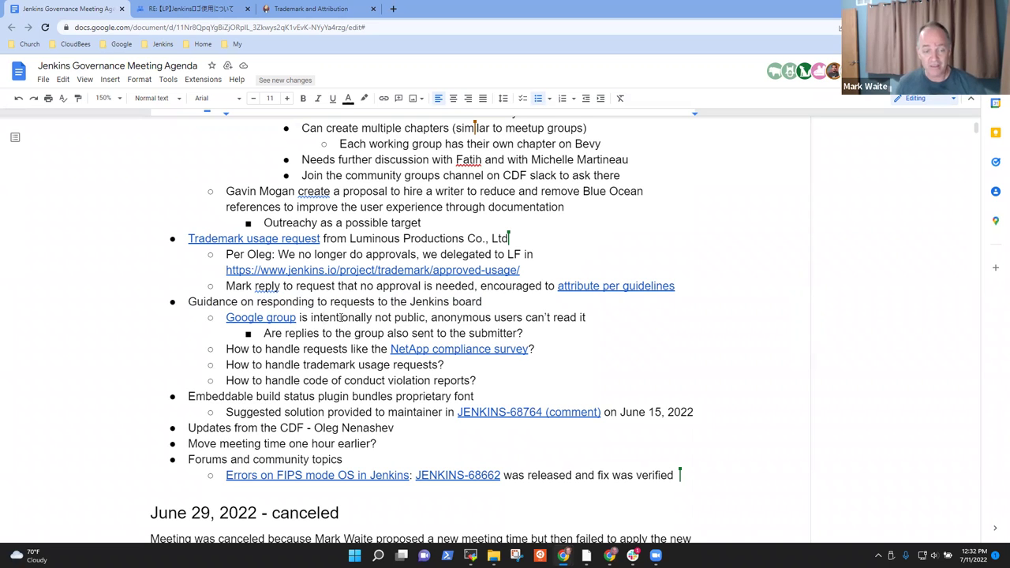
pyautogui.press('Down')
pyautogui.press('End')
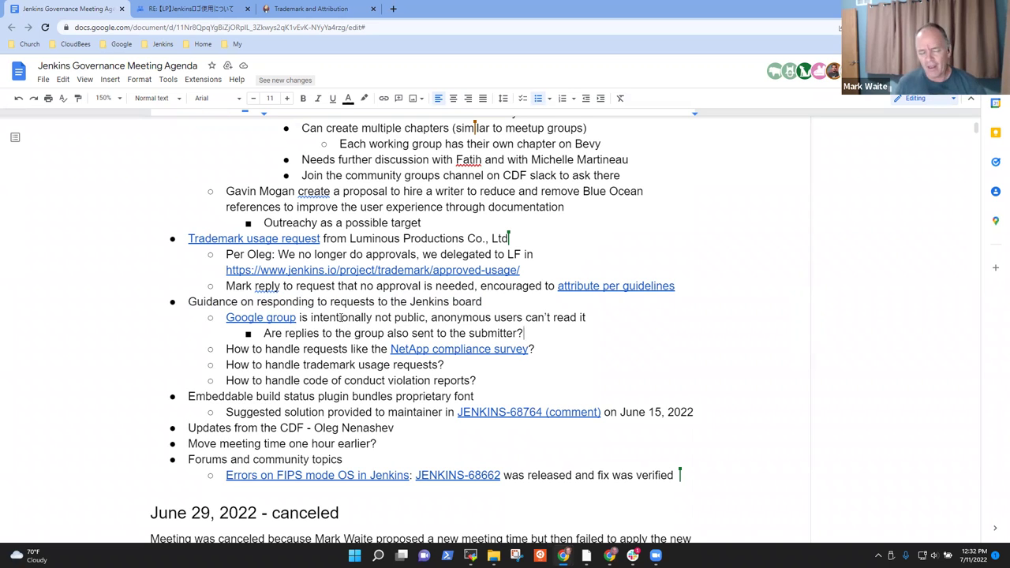
pyautogui.hotkey('shift', 'Home')
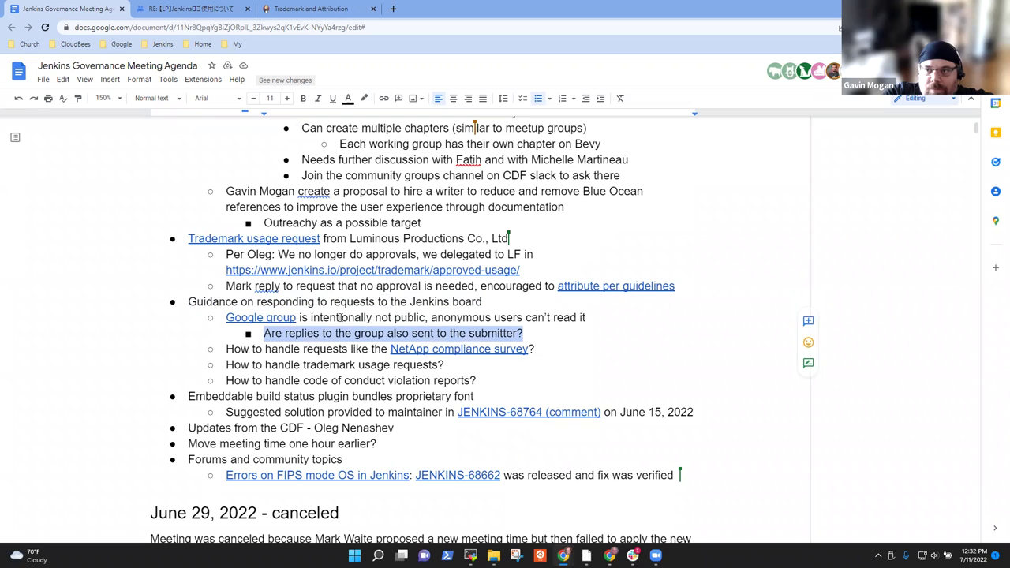
# Add a sub-bullet below the question about replies to the submitter, beginning "Only replies by".
pyautogui.press('End')
pyautogui.press('Return')
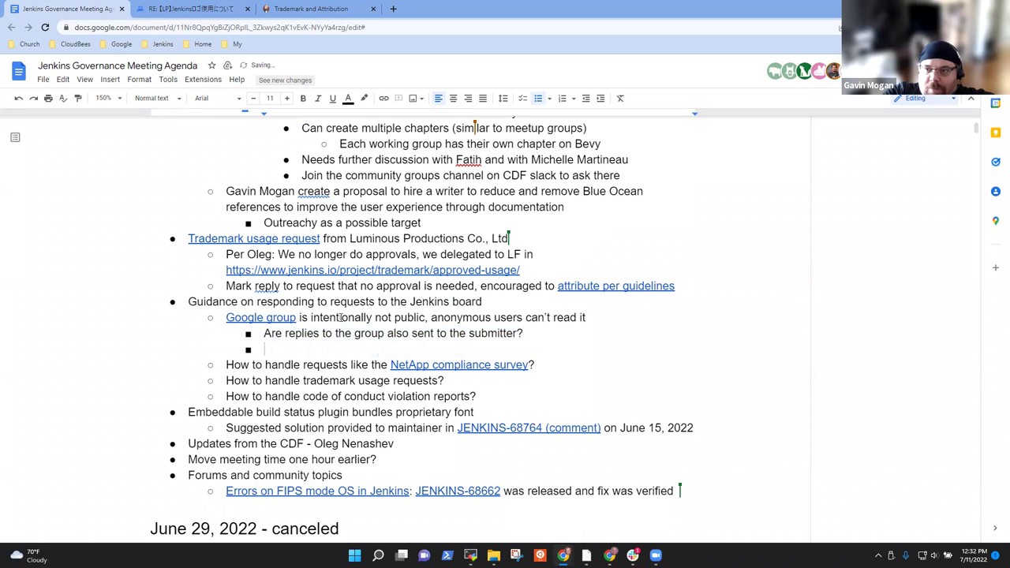
pyautogui.write('Only rep')
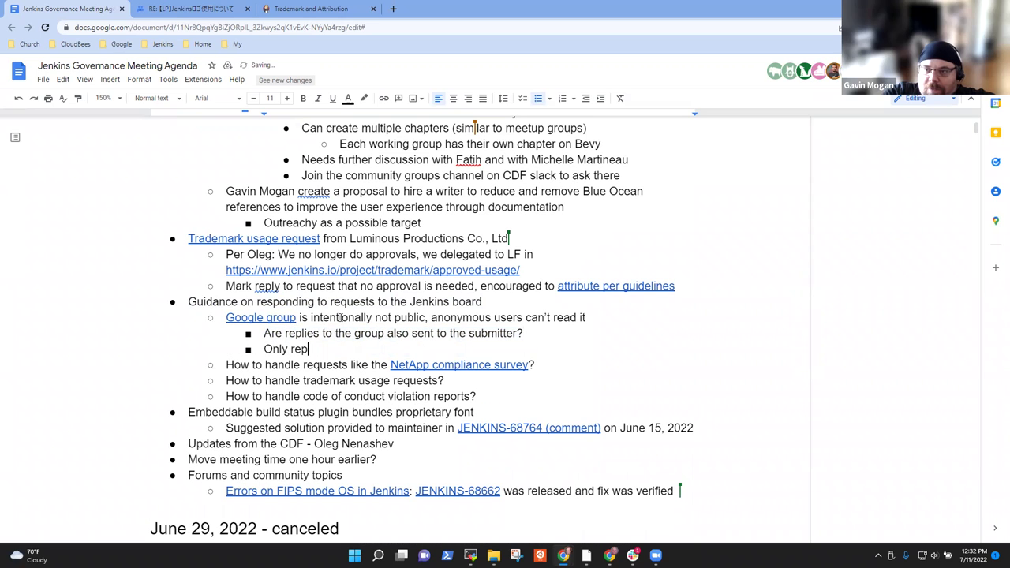
pyautogui.write('lies by')
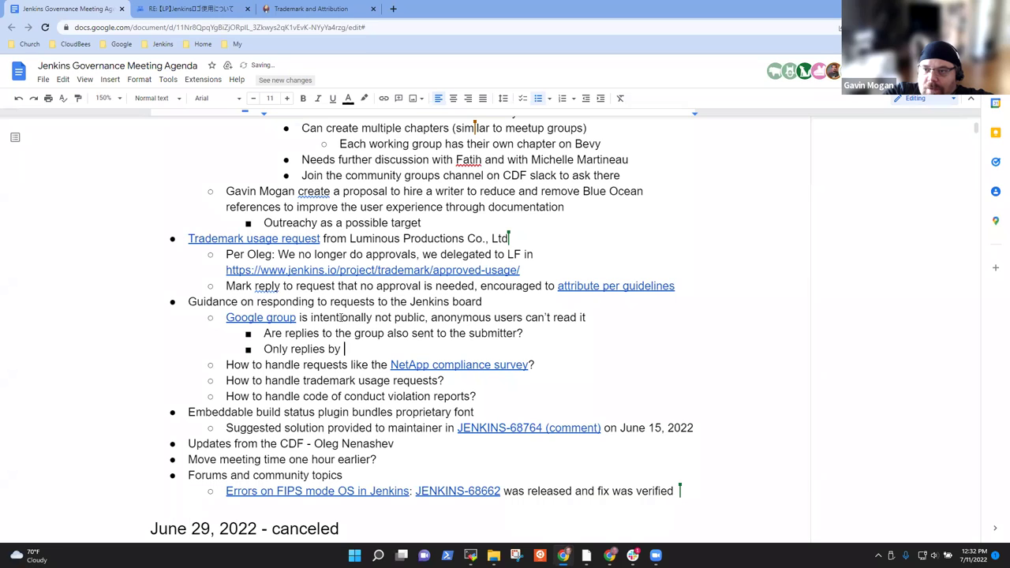
# Rewrite the unfinished second sub-bullet under the Google group item as 'Replies to only those who are listed in the “To:” item'.
pyautogui.press('BackSpace')
pyautogui.press('BackSpace')
pyautogui.press('BackSpace')
pyautogui.hotkey('ctrl', 'BackSpace')
pyautogui.hotkey('ctrl', 'BackSpace')
pyautogui.write('Replies t')
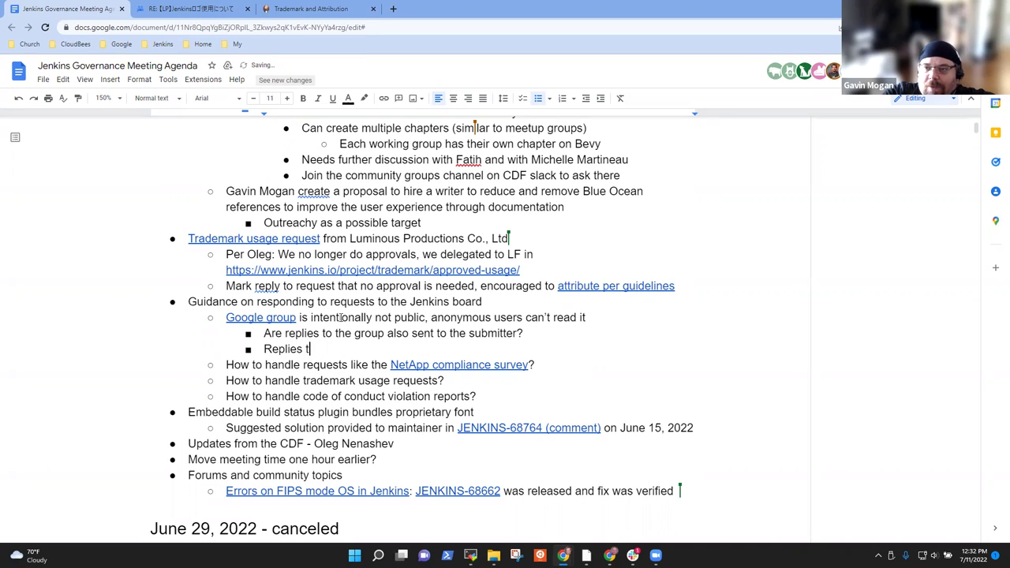
pyautogui.write('o only those ')
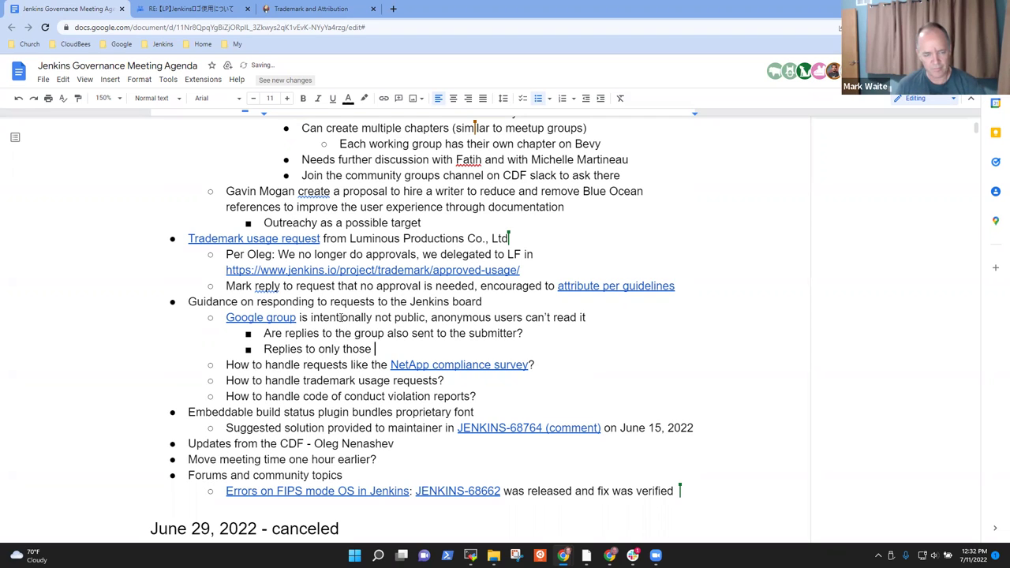
pyautogui.write('who are lsite')
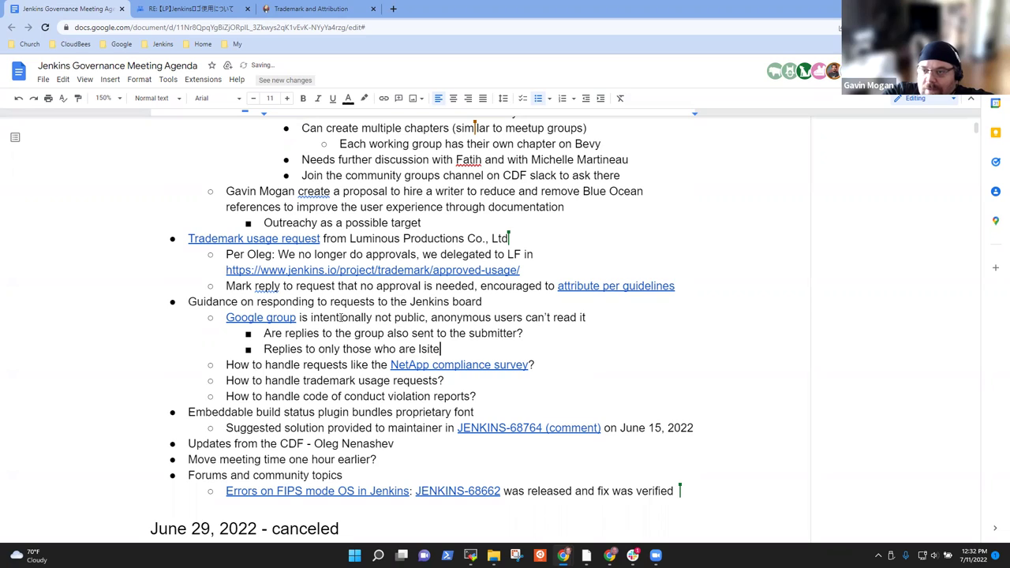
pyautogui.press('BackSpace')
pyautogui.press('BackSpace')
pyautogui.press('BackSpace')
pyautogui.press('BackSpace')
pyautogui.press('BackSpace')
pyautogui.write('listed')
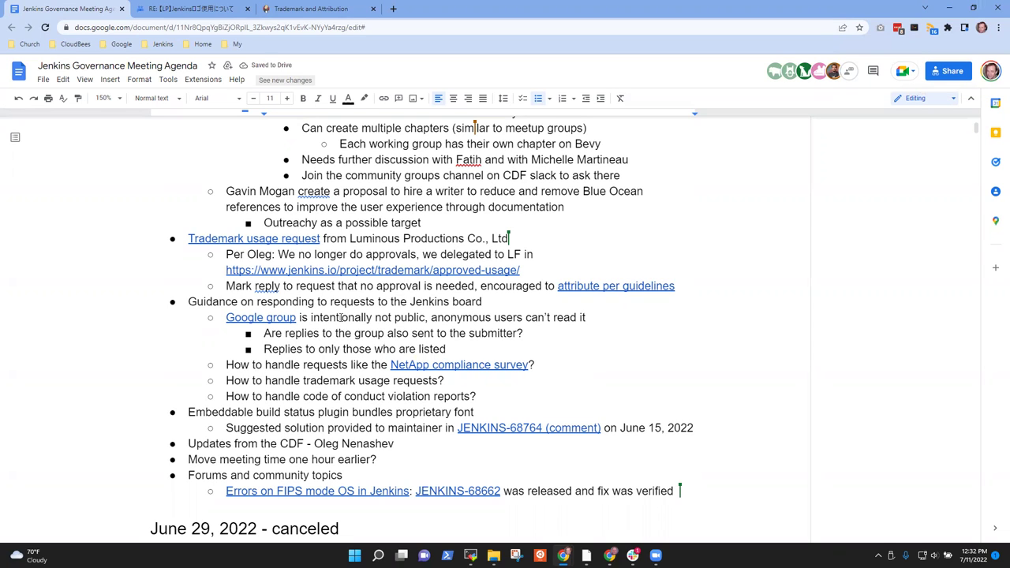
pyautogui.write(' in the “To:” item')
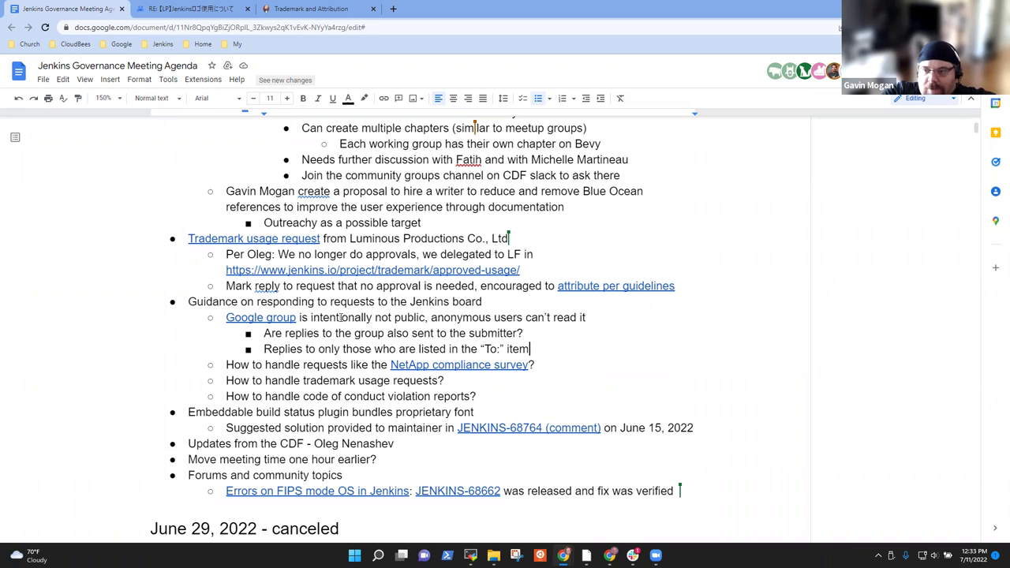
# Add a third sub-bullet under the Google group item reading 'Adjust the “To:” address'.
pyautogui.press('Return')
pyautogui.write('Default')
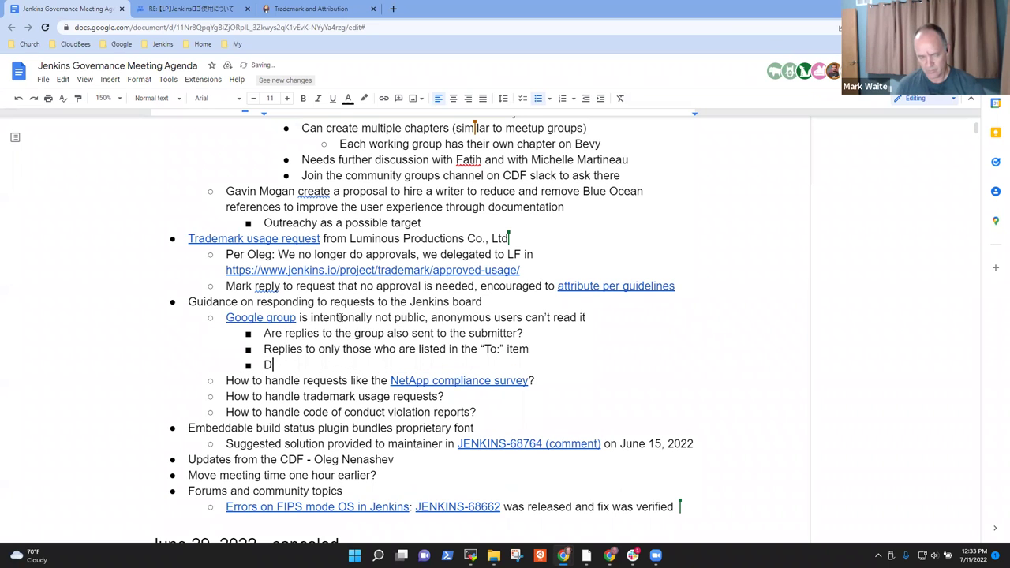
pyautogui.press('BackSpace')
pyautogui.press('BackSpace')
pyautogui.press('BackSpace')
pyautogui.press('BackSpace')
pyautogui.press('BackSpace')
pyautogui.press('BackSpace')
pyautogui.press('BackSpace')
pyautogui.press('BackSpace')
pyautogui.write('Adjust the ')
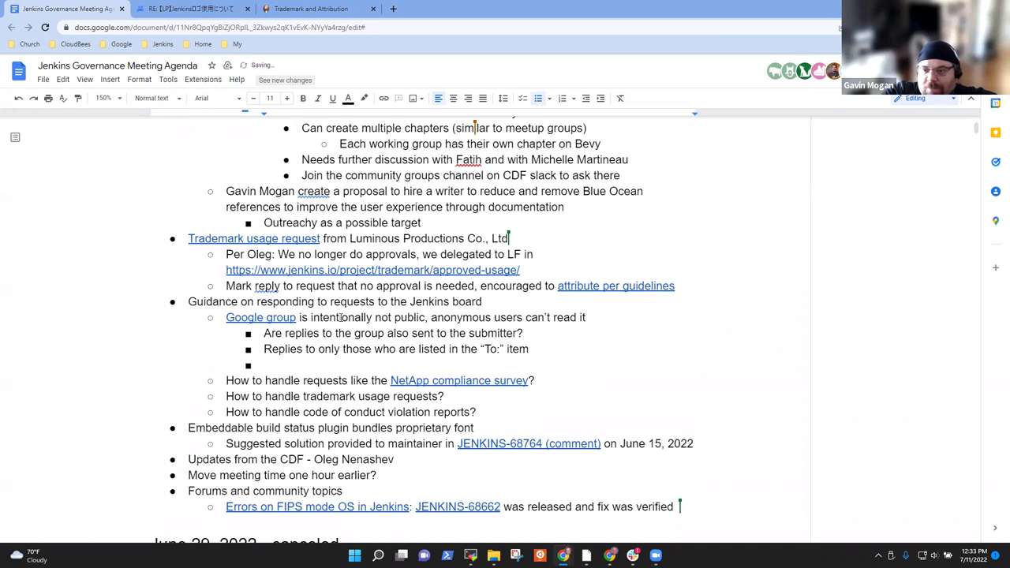
pyautogui.write('"To:" add')
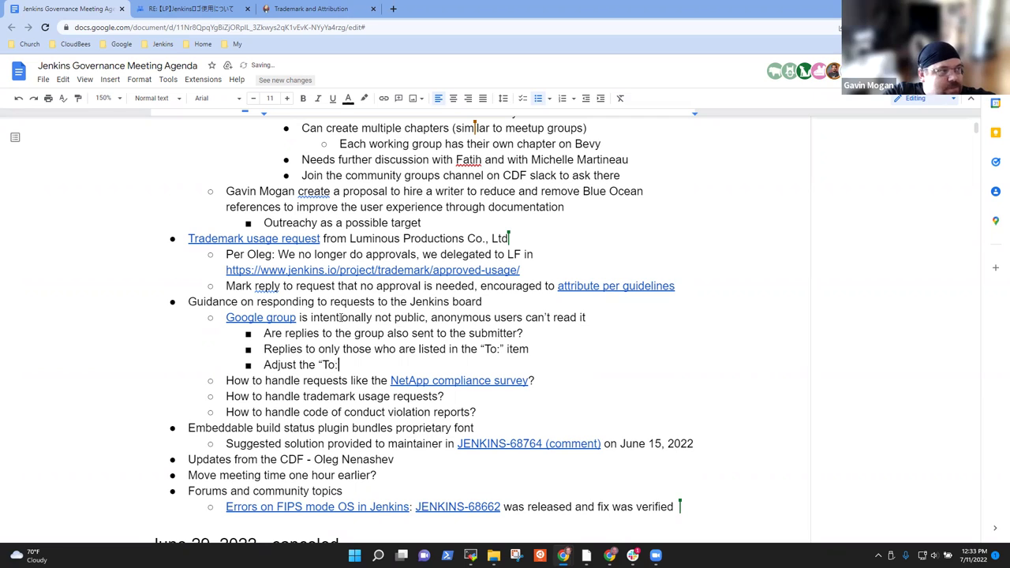
pyautogui.write('rdss')
pyautogui.press('BackSpace')
pyautogui.press('BackSpace')
pyautogui.press('BackSpace')
pyautogui.write('ess')
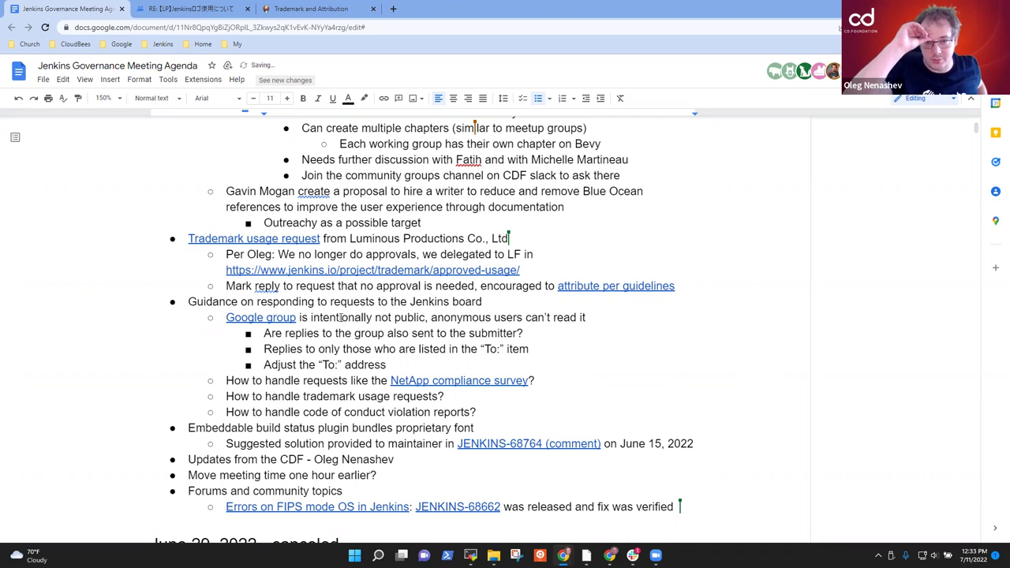
# Append '(reply through email client)' to the sub-bullet about replies going only to those listed in the “To:” item.
pyautogui.press('Up')
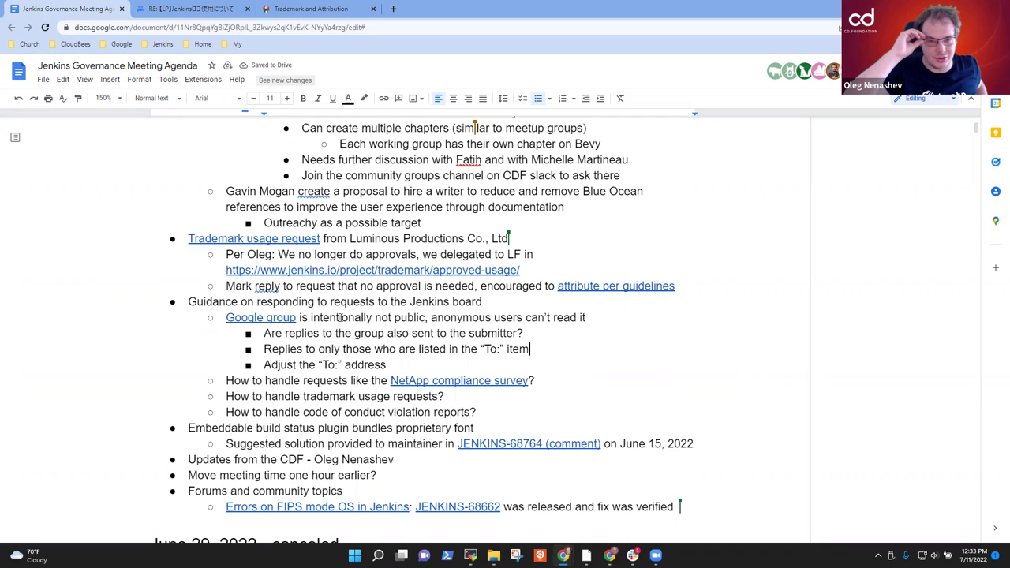
pyautogui.press('End')
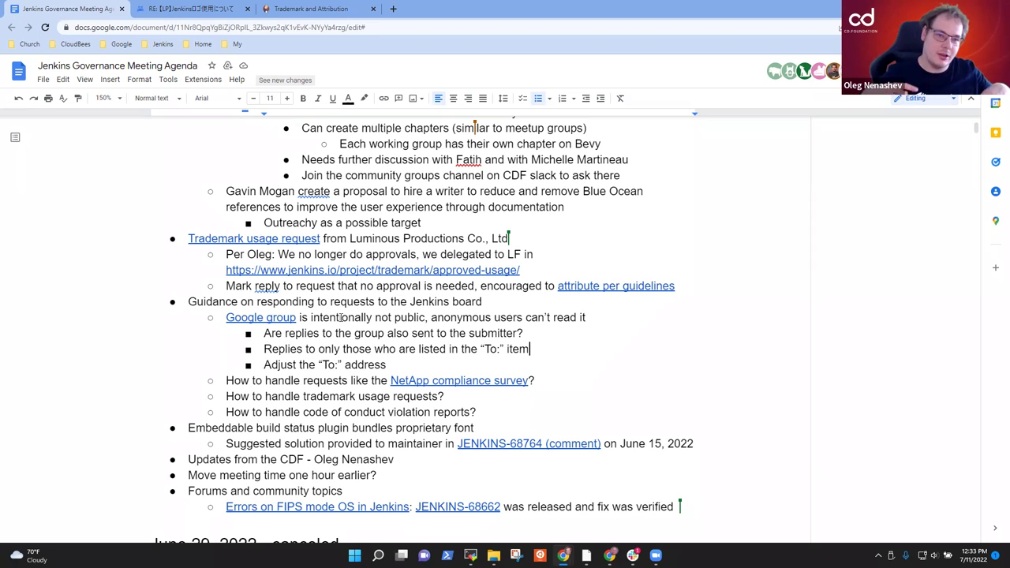
pyautogui.write('(prefer to reply through email client')
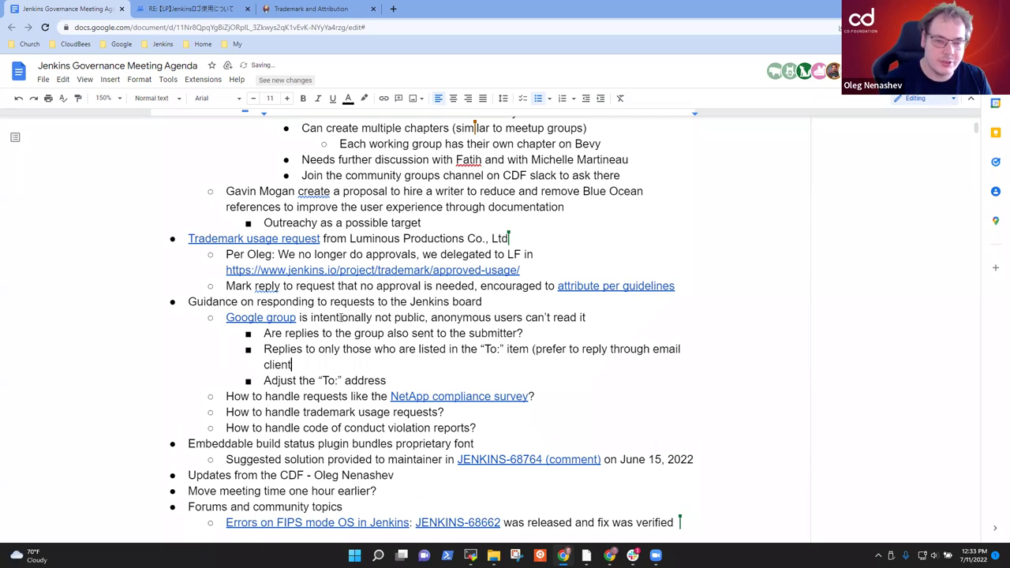
pyautogui.write(')')
pyautogui.hotkey('ctrl', 'Left')
pyautogui.hotkey('ctrl', 'Left')
pyautogui.hotkey('ctrl', 'Left')
pyautogui.hotkey('ctrl', 'Left')
pyautogui.hotkey('ctrl', 'shift', 'Left')
pyautogui.hotkey('ctrl', 'shift', 'Left')
pyautogui.press('BackSpace')
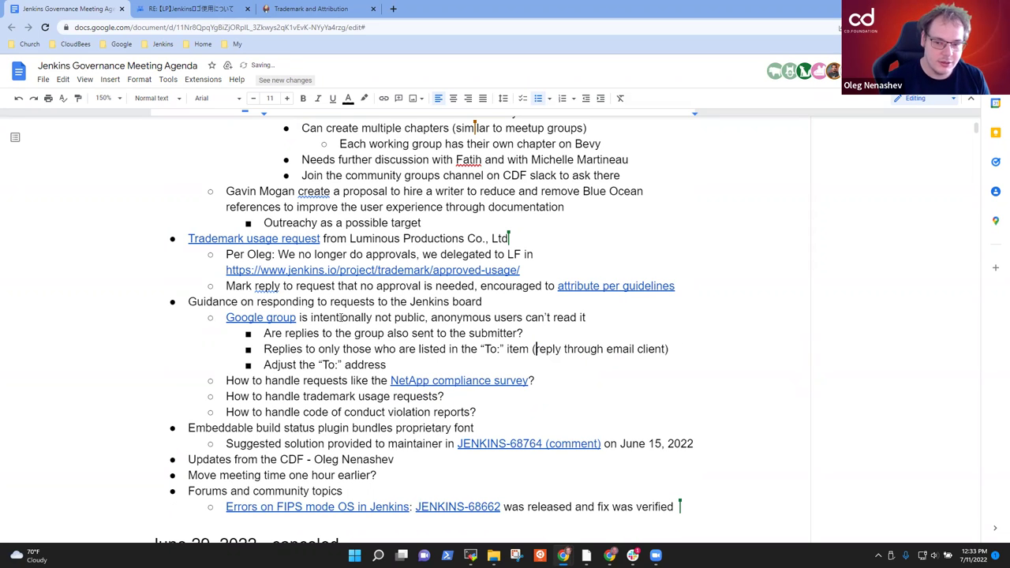
pyautogui.press('End')
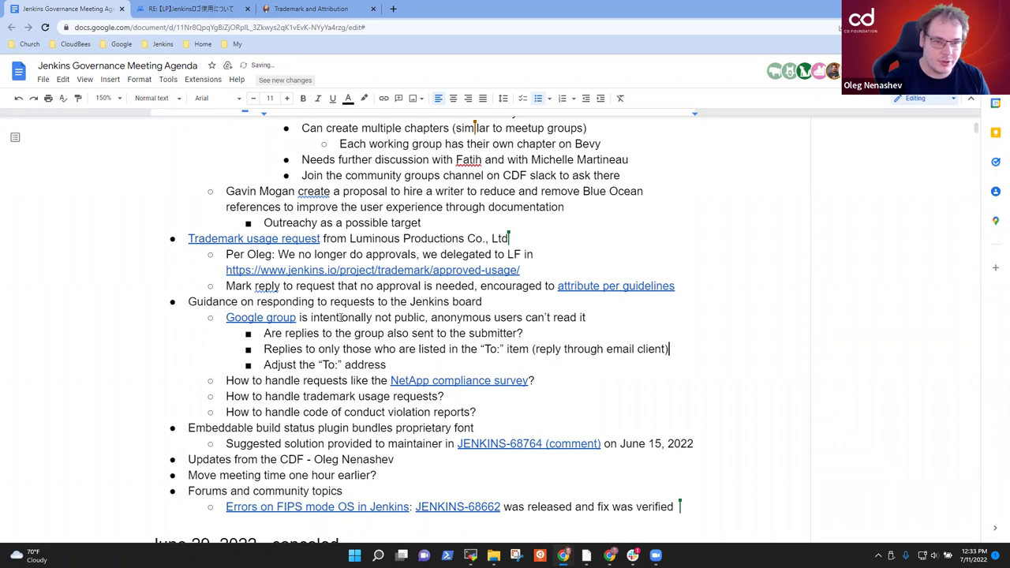
# Extend the 'Adjust the “To:” address' sub-bullet with 'from email client'.
pyautogui.press('Down')
pyautogui.press('Down')
pyautogui.press('Up')
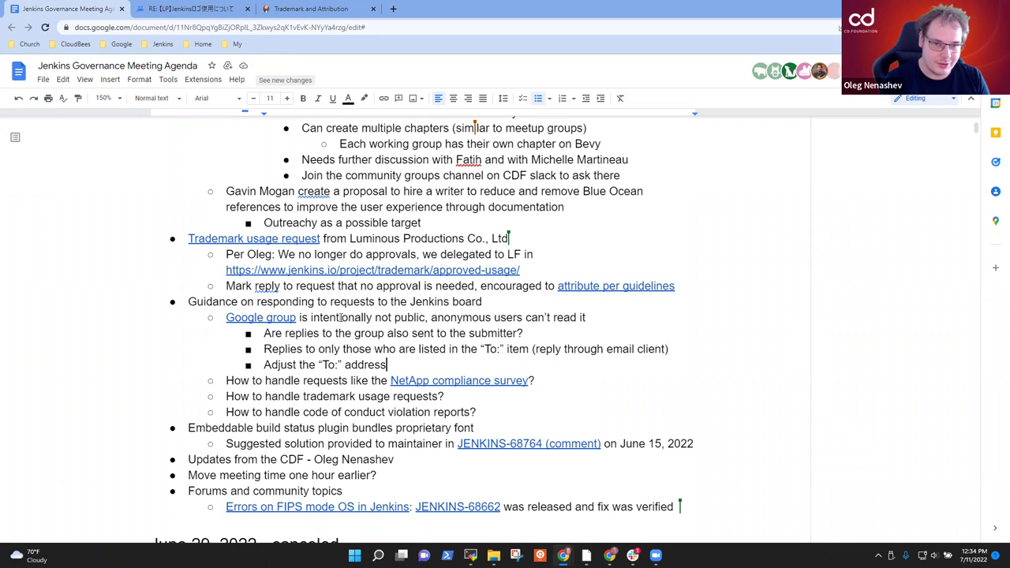
pyautogui.write('from email client')
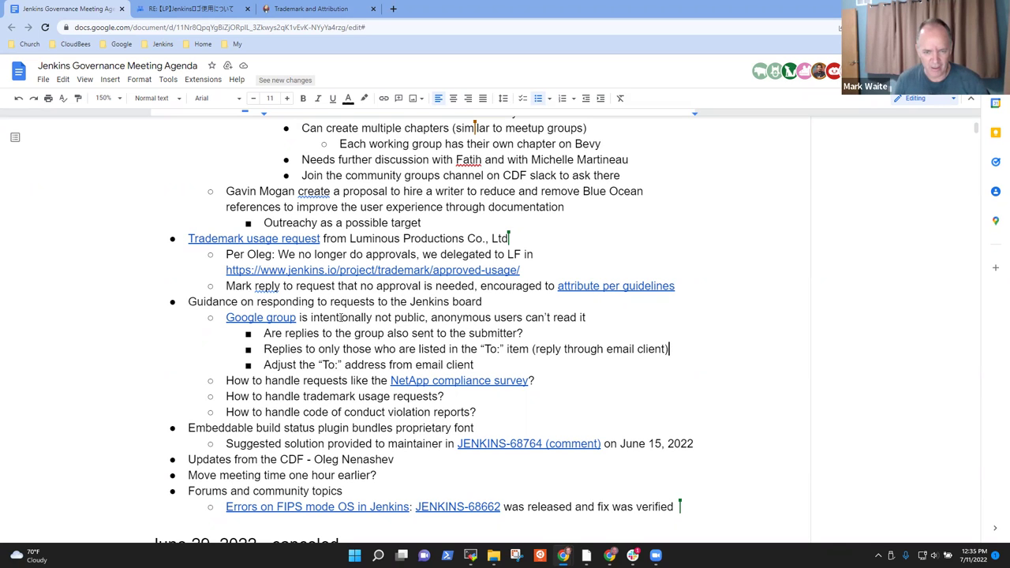
pyautogui.moveTo(669, 349); pyautogui.dragTo(532, 349)
pyautogui.hotkey('shift', 'Right')
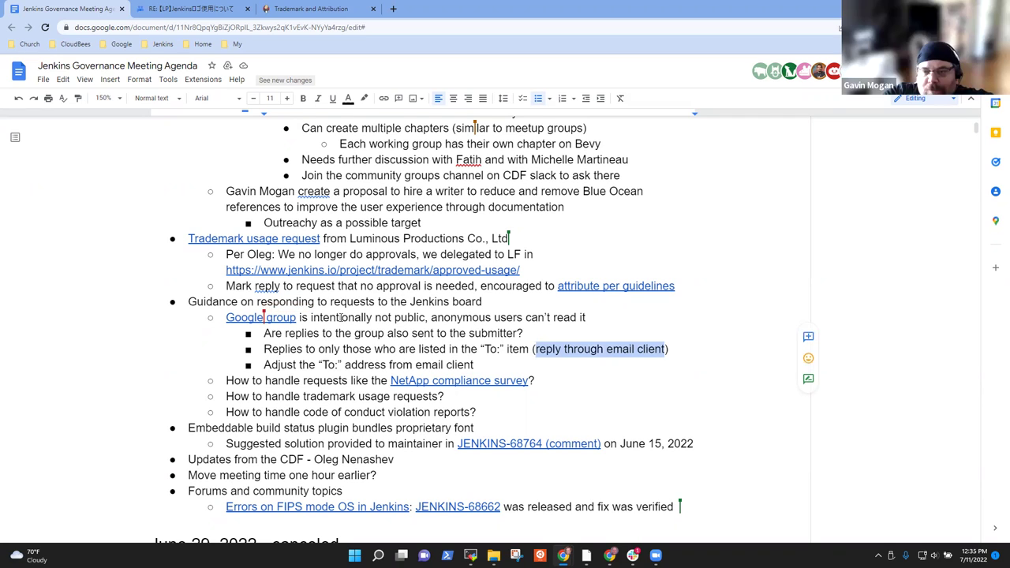
pyautogui.press('Down')
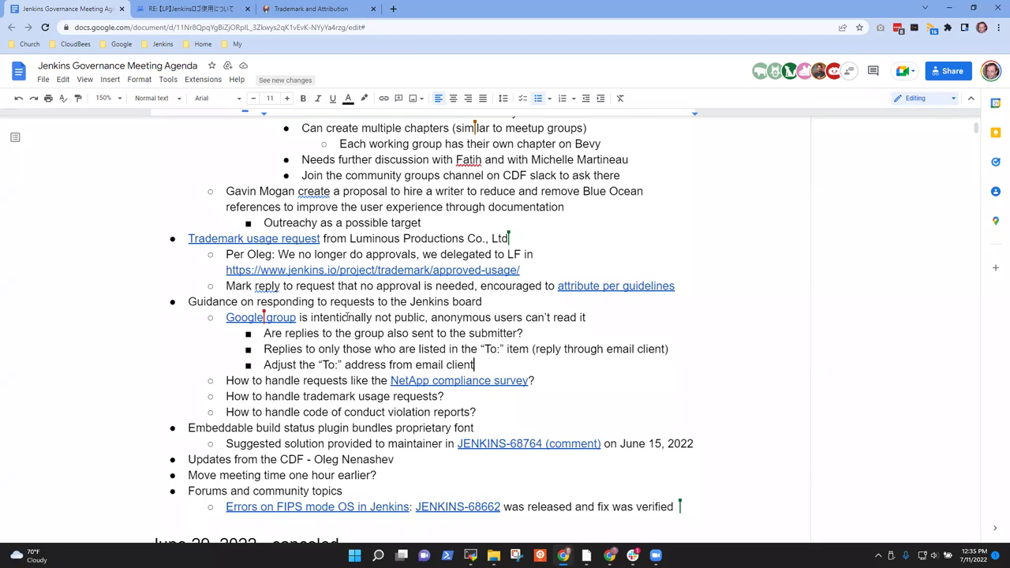
pyautogui.press('Return')
pyautogui.write('If the')
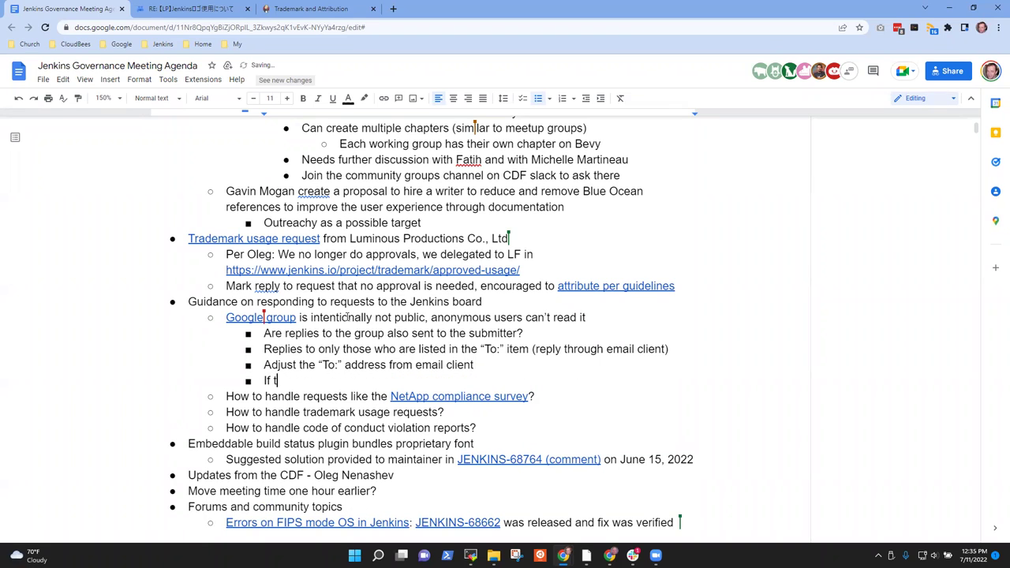
pyautogui.hotkey('shift', 'Home')
pyautogui.press('BackSpace')
pyautogui.press('BackSpace')
pyautogui.press('BackSpace')
pyautogui.press('BackSpace')
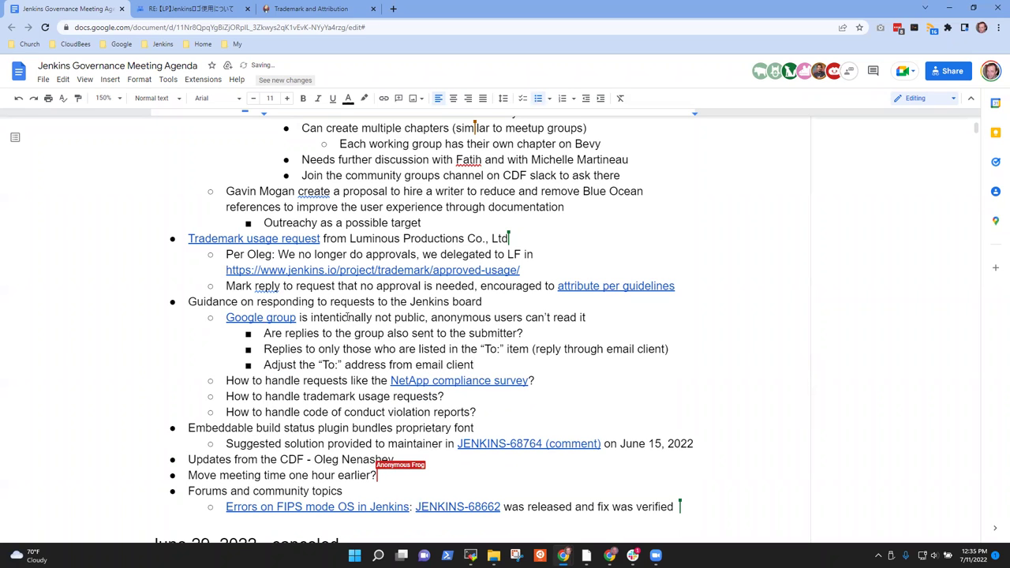
# Add a sub-bullet after the 'Adjust the “To:” address' item with the text 'If a sender has configured SPF, may have an'.
pyautogui.press('Return')
pyautogui.write('If a denver')
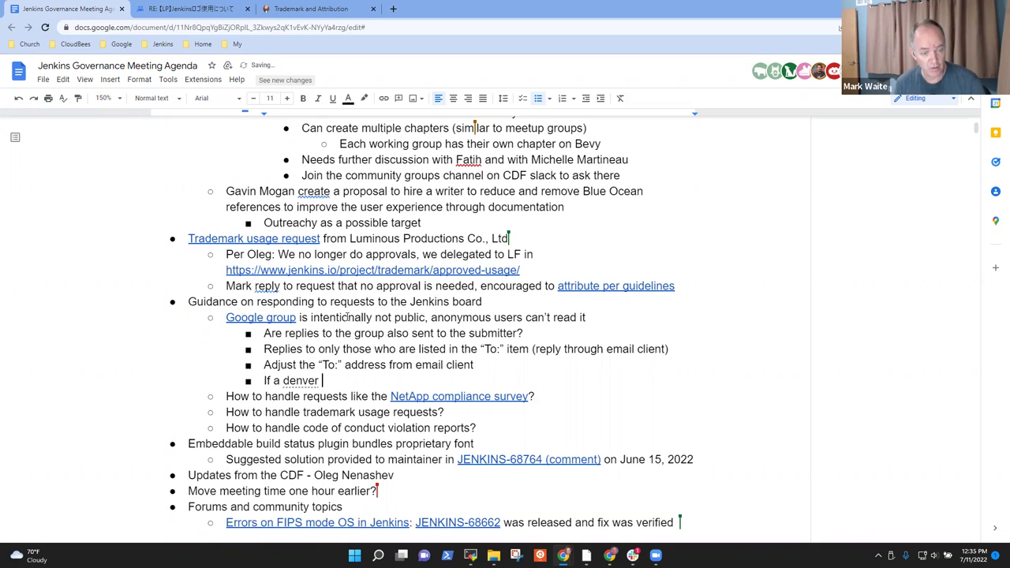
pyautogui.press('BackSpace')
pyautogui.press('BackSpace')
pyautogui.press('BackSpace')
pyautogui.press('BackSpace')
pyautogui.press('BackSpace')
pyautogui.press('BackSpace')
pyautogui.press('BackSpace')
pyautogui.write('sender has configur')
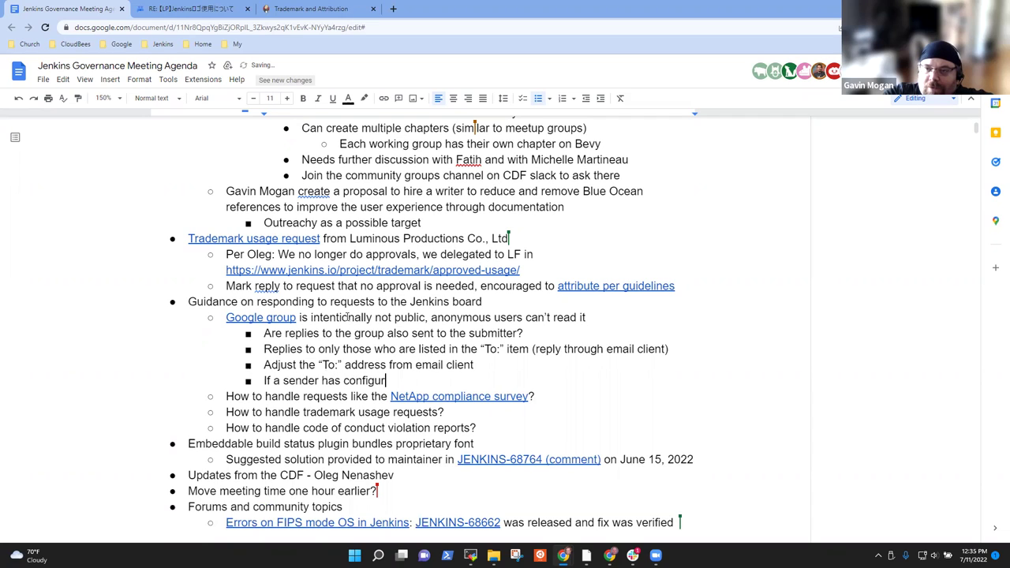
pyautogui.write('ed')
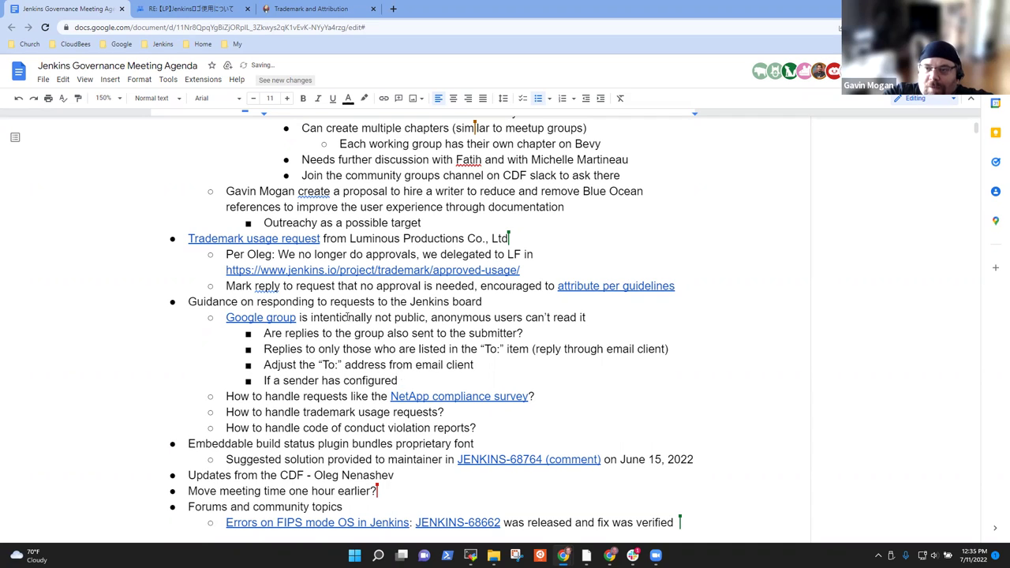
pyautogui.write(' SPF')
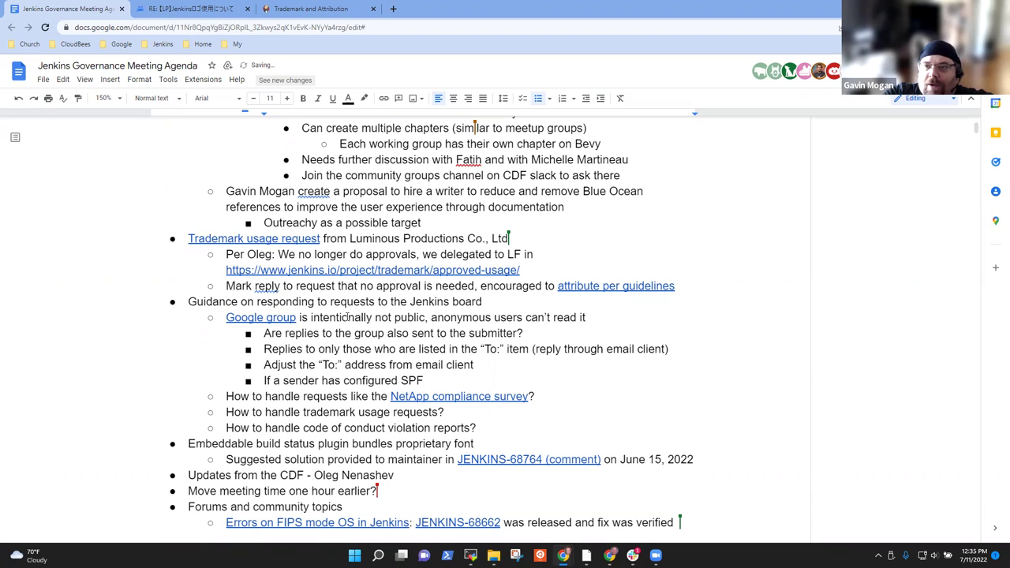
pyautogui.write(', may have ')
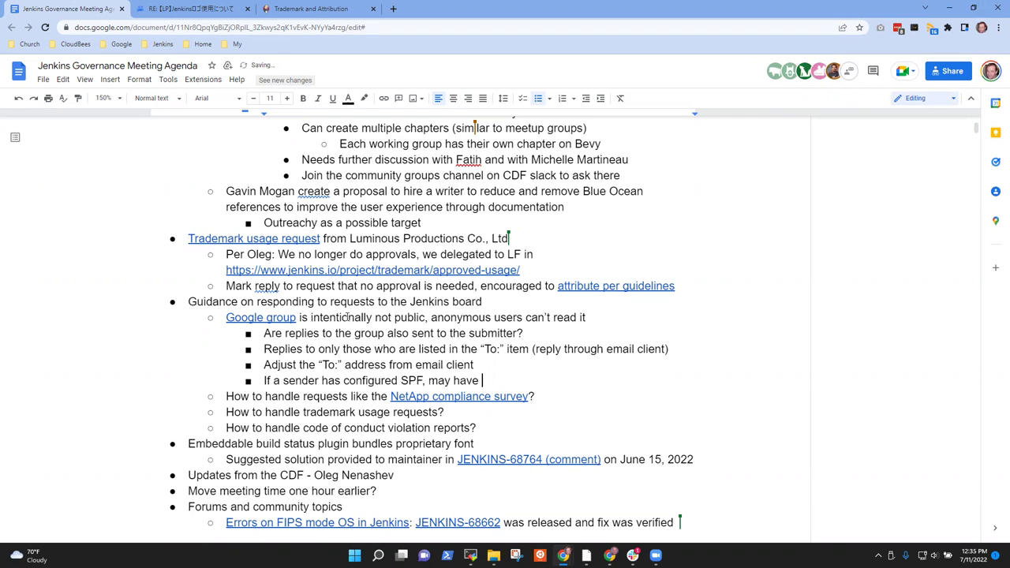
pyautogui.write('an')
# Change 'email client' to 'gmail client' in the parenthetical of the 'Replies to only those' sub-bullet.
pyautogui.press('Delete')
pyautogui.write('g')
# Complete the SPF sub-bullet by appending 'issue with non-gmail client'.
pyautogui.press('Down')
pyautogui.press('Down')
pyautogui.press('End')
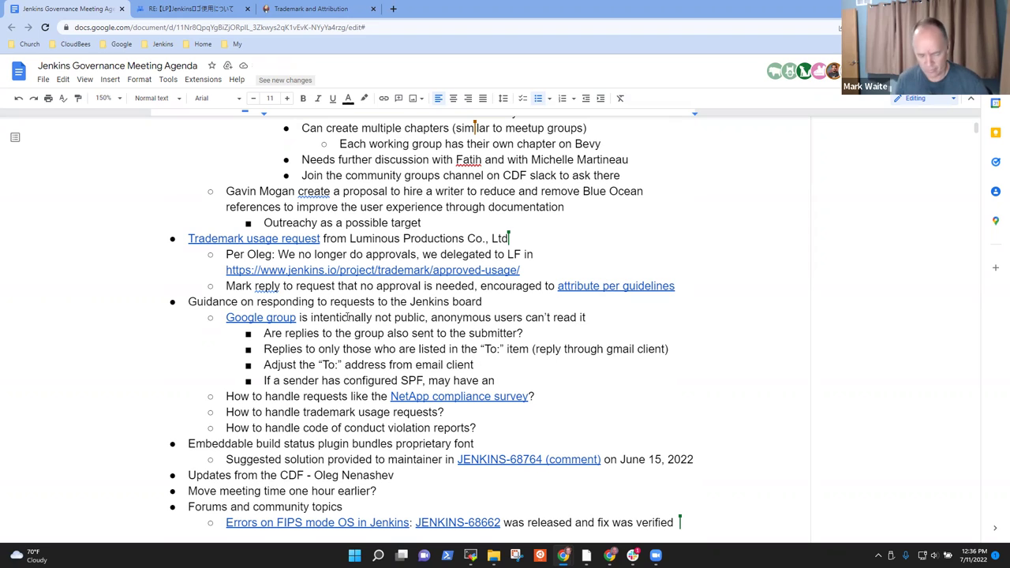
pyautogui.write('issue wi')
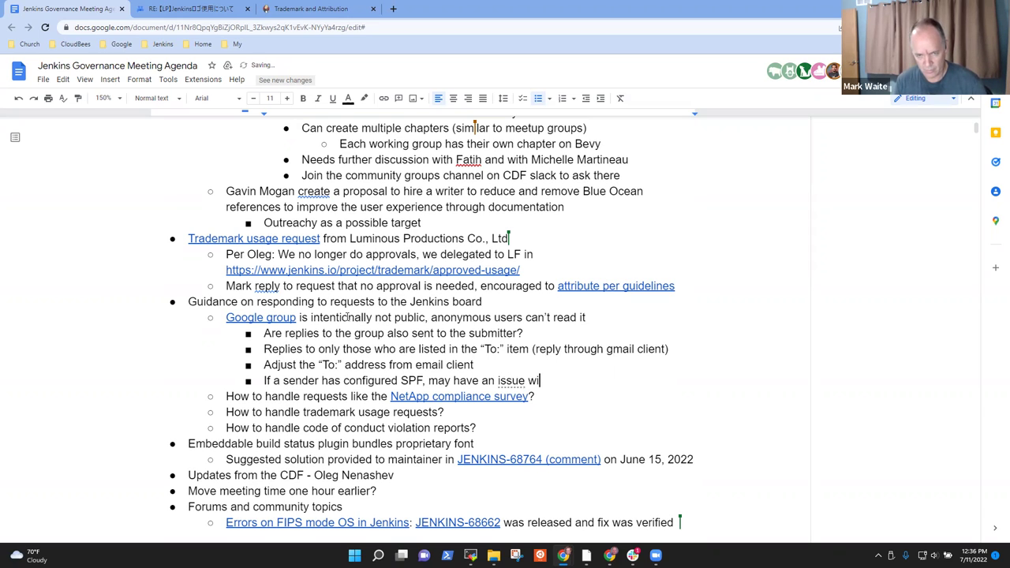
pyautogui.write('th non-gmail ')
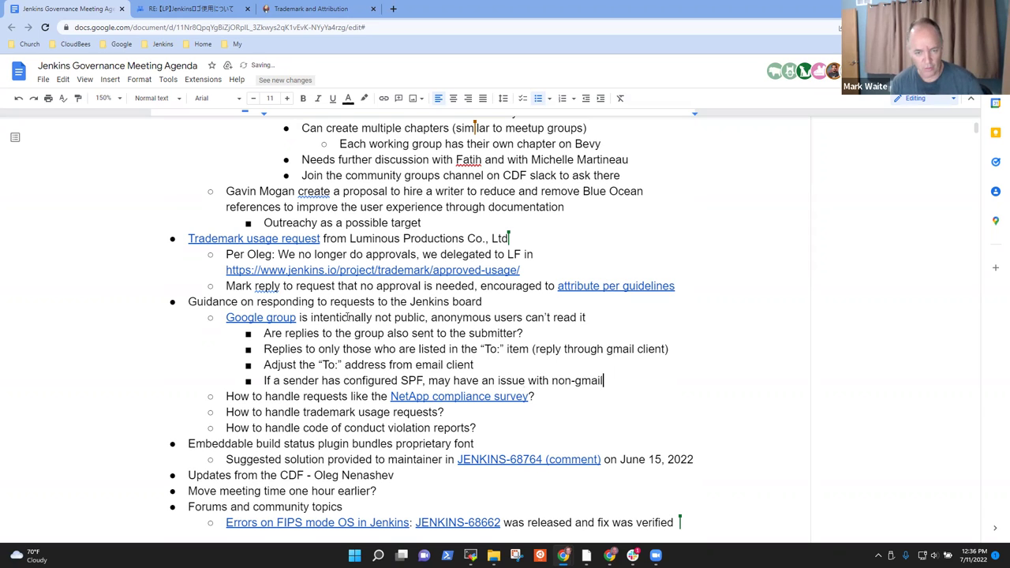
pyautogui.write('client')
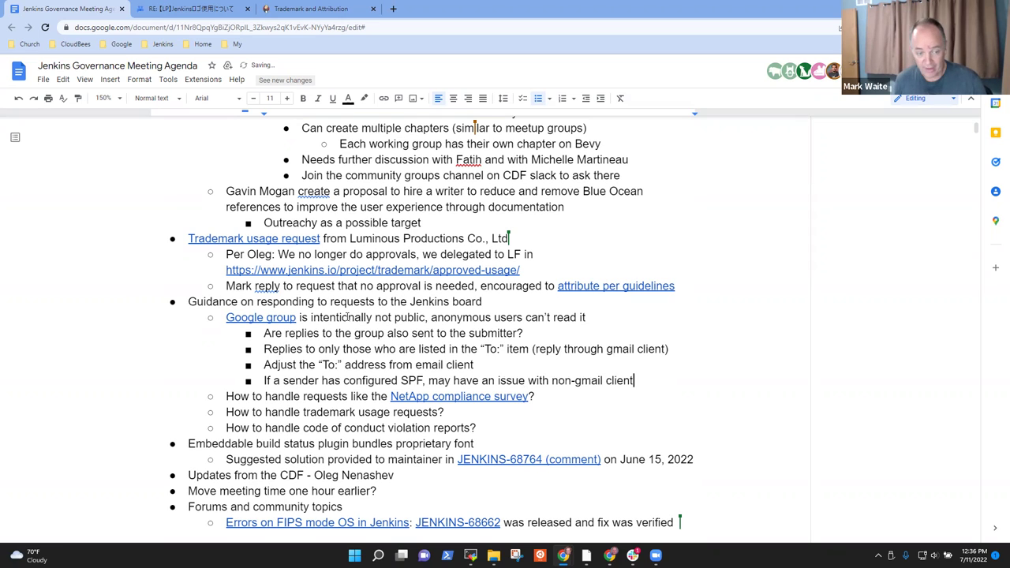
# Add a sub-bullet under the NetApp compliance survey question reading 'Reply in a way so that board members can see the reply'.
pyautogui.press('Up')
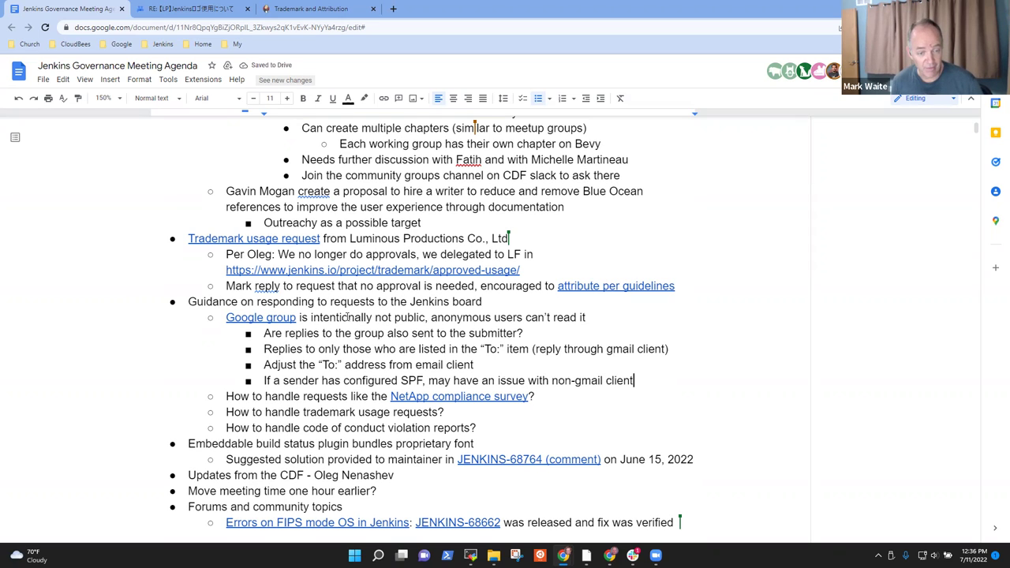
pyautogui.hotkey('shift', 'Home')
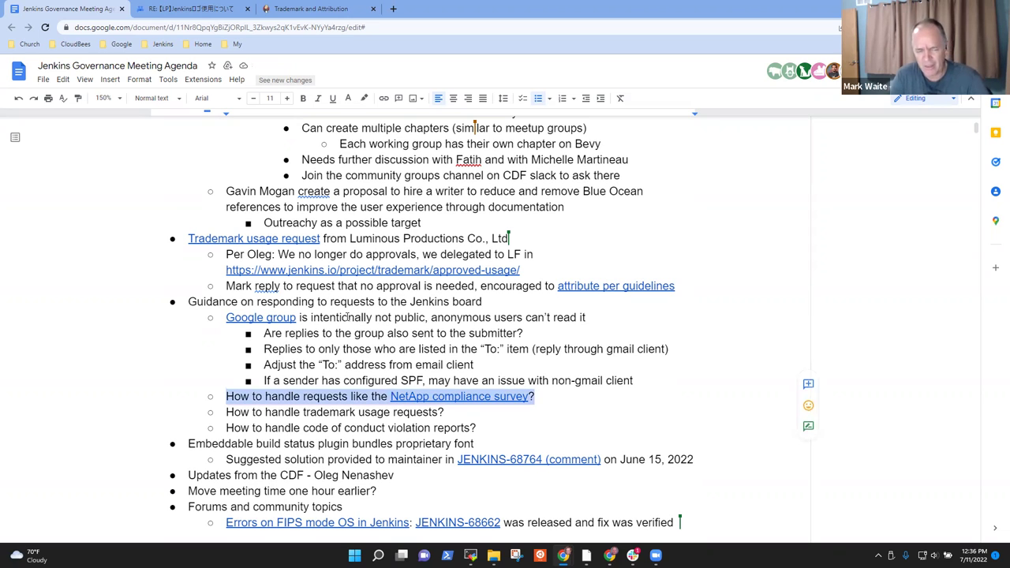
pyautogui.press('Left')
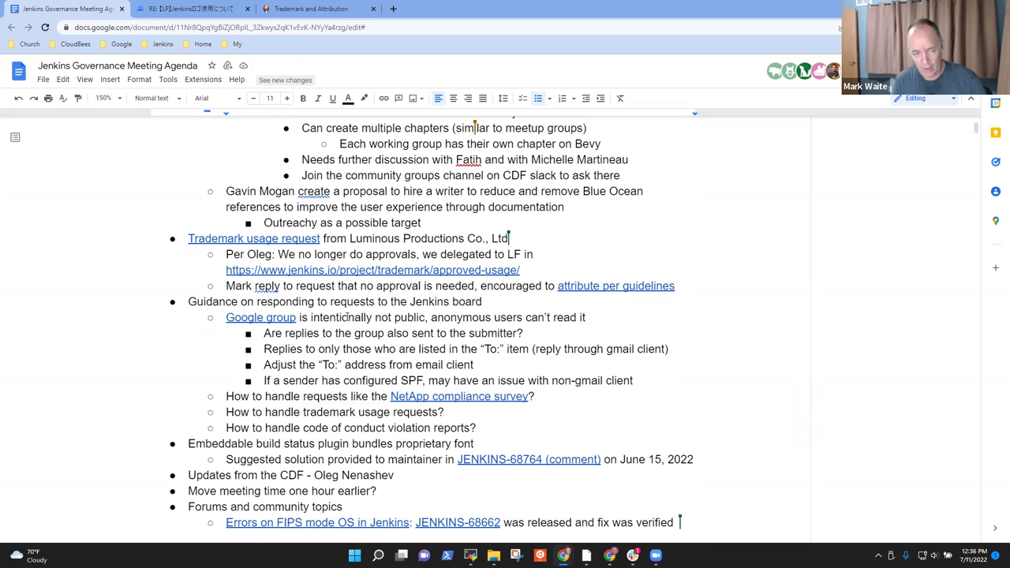
pyautogui.press('Return')
pyautogui.press('Tab')
pyautogui.write('Re')
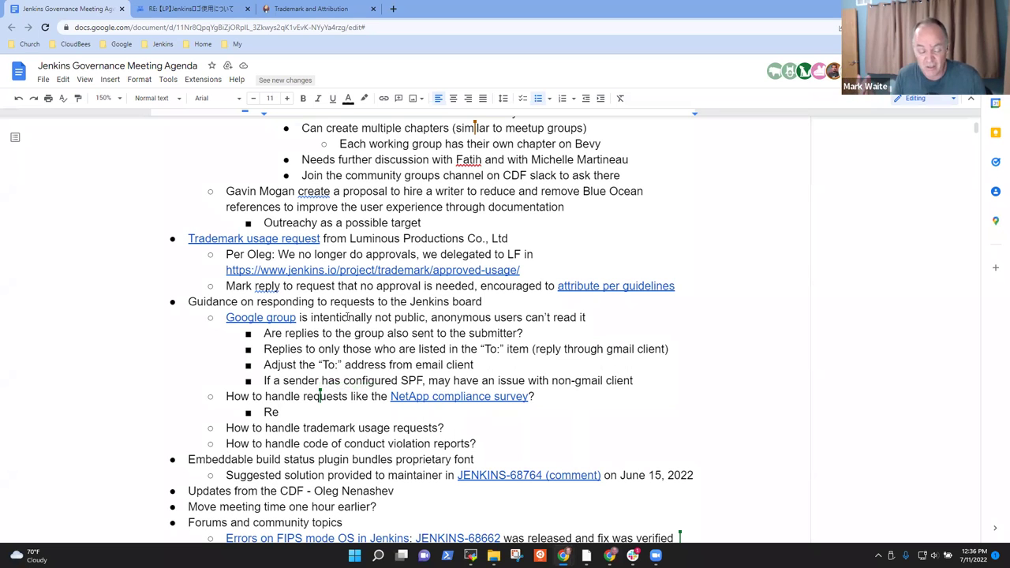
pyautogui.hotkey('shift', 'Home')
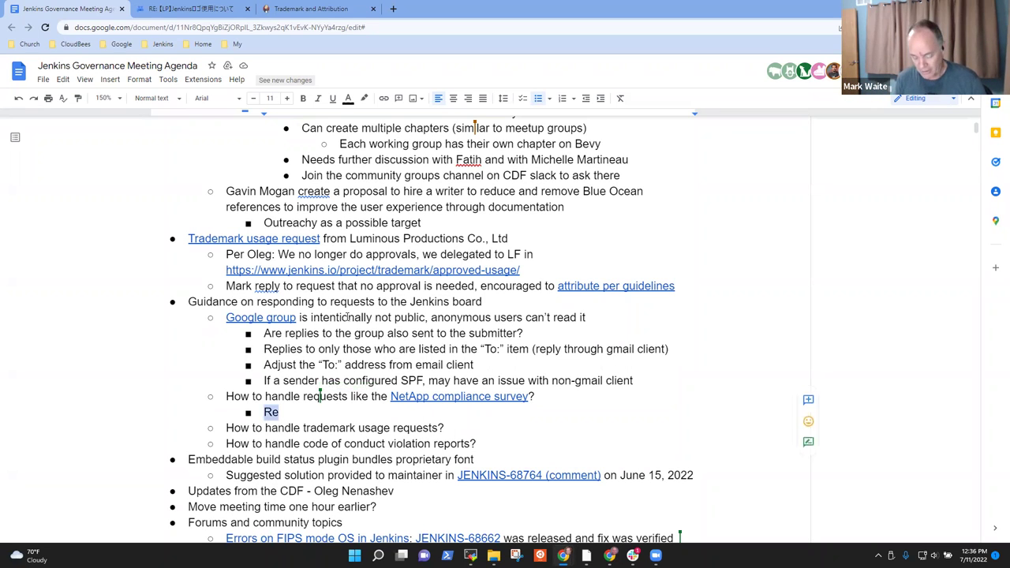
pyautogui.write('Reply')
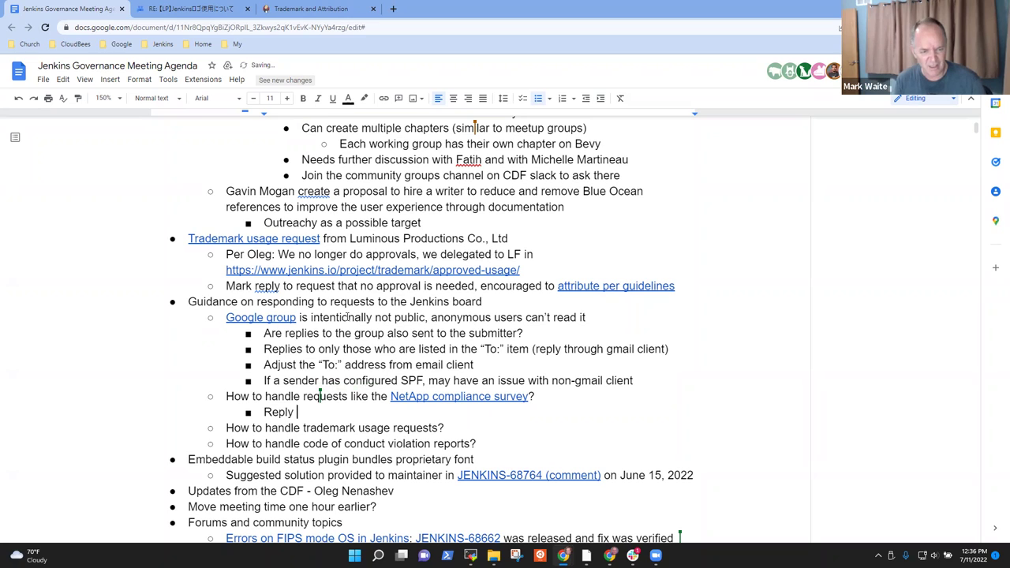
pyautogui.write(' in a')
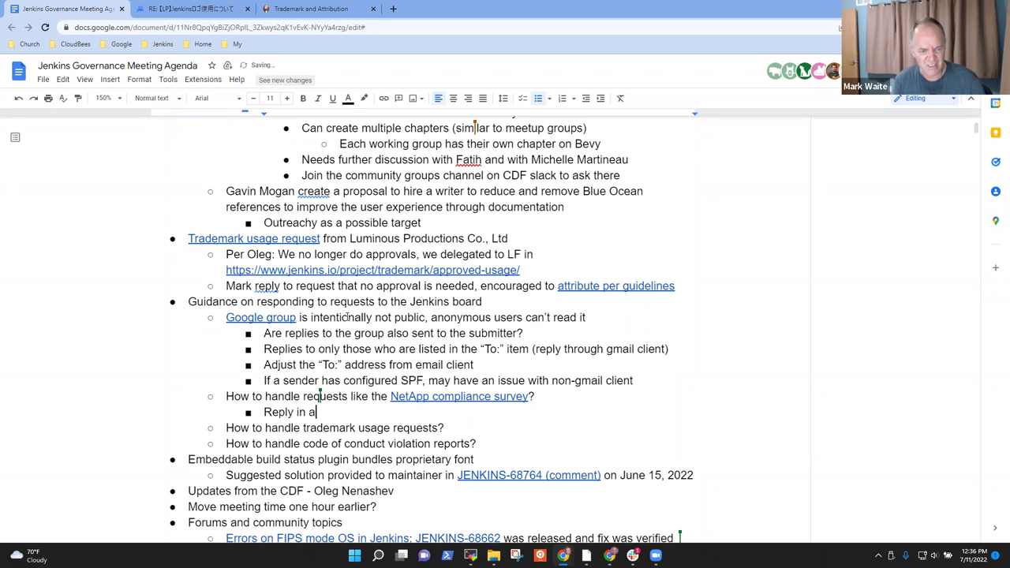
pyautogui.write(' way so that board nme')
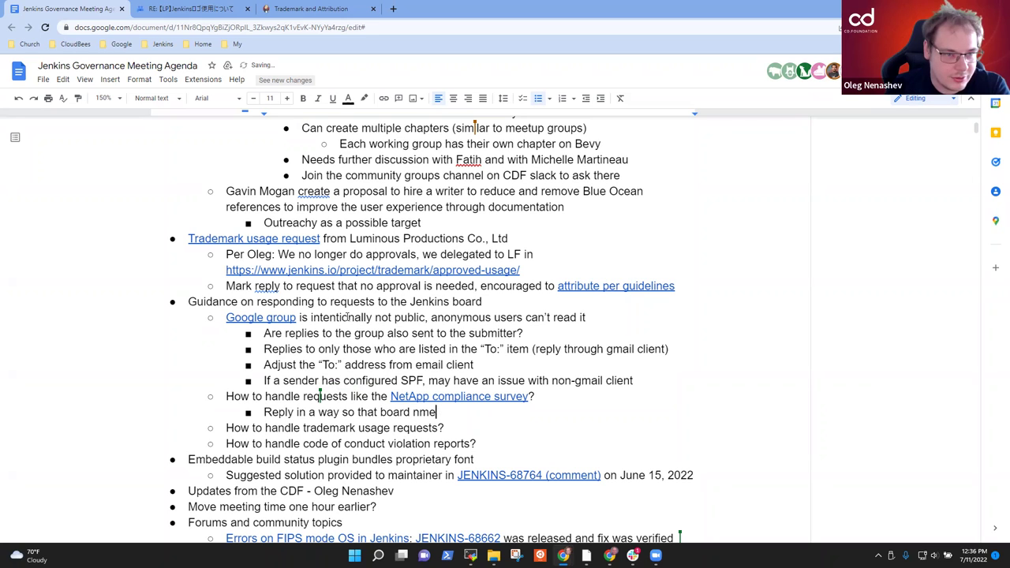
pyautogui.press('BackSpace')
pyautogui.press('BackSpace')
pyautogui.press('BackSpace')
pyautogui.write('members can see the reply')
# Accept the suggested sub-bullet giving the Jenkins Security team position with its reporting-vulnerabilities link.
pyautogui.hotkey('shift', 'Home')
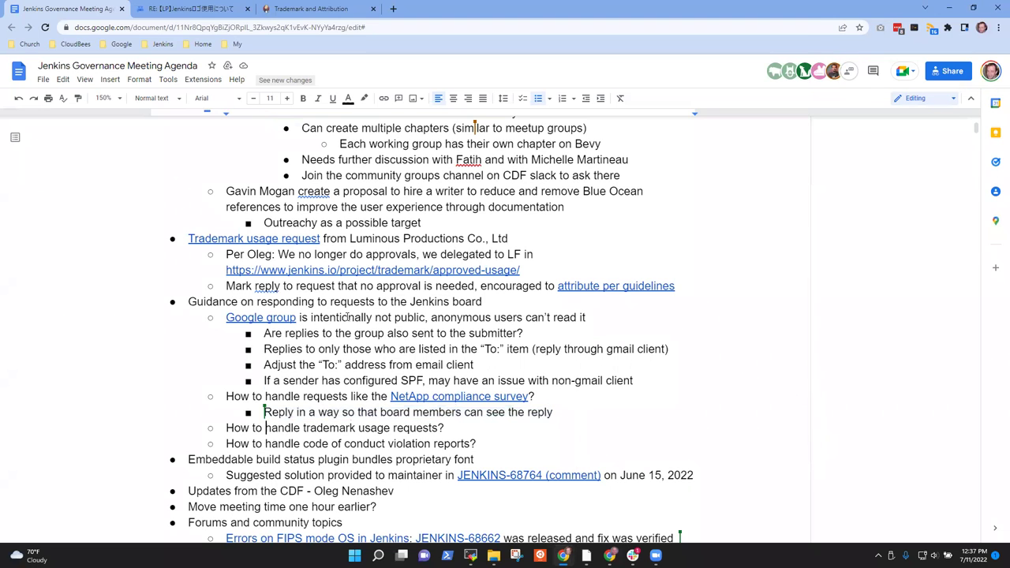
pyautogui.press('Up')
pyautogui.press('End')
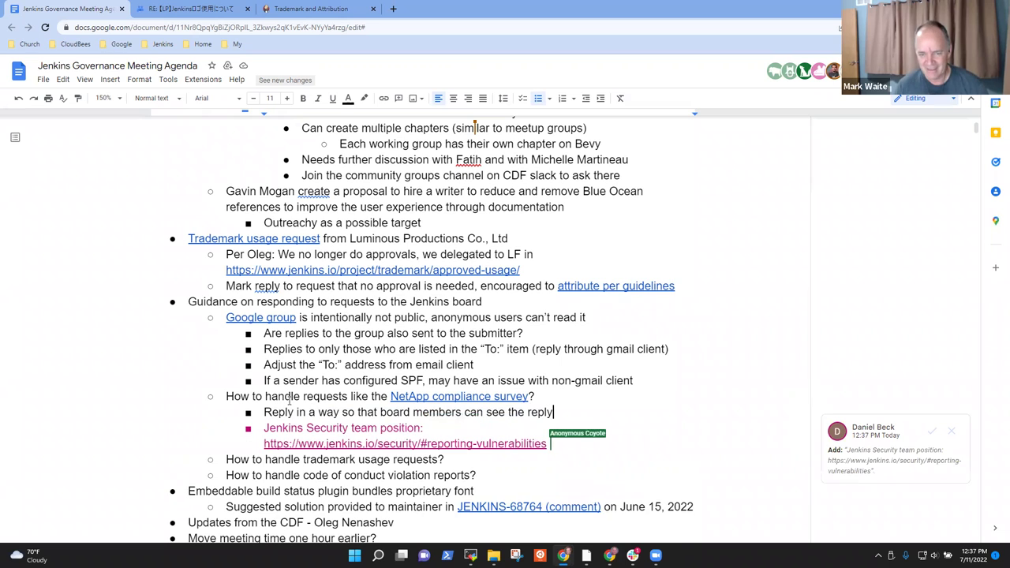
pyautogui.click(929, 433)
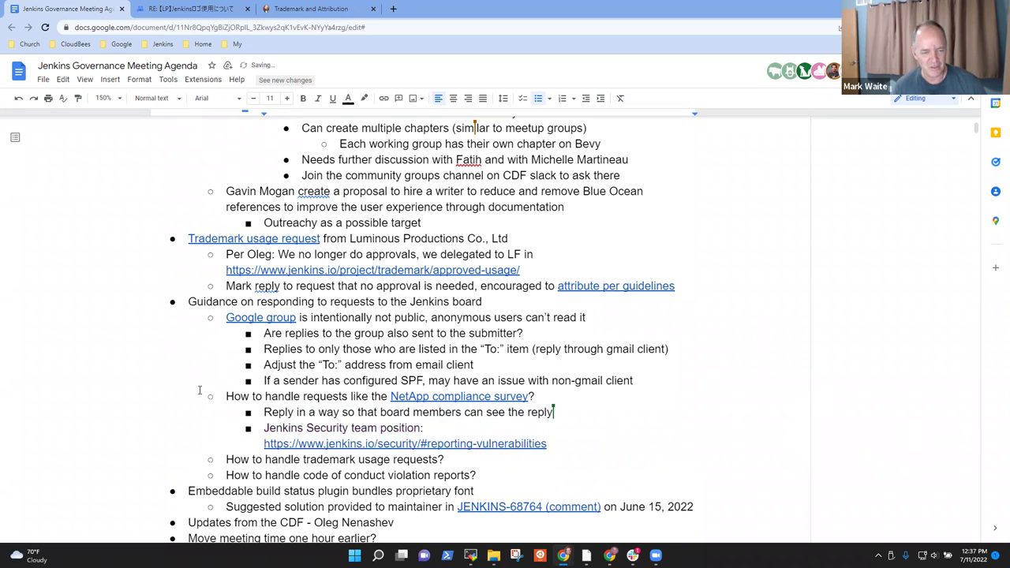
# Add a sub-bullet under 'How to handle trademark usage requests?' reading 'Using Linux Foundation guidelines, should not need to process those requests'.
pyautogui.scroll(-2, 285, 401)
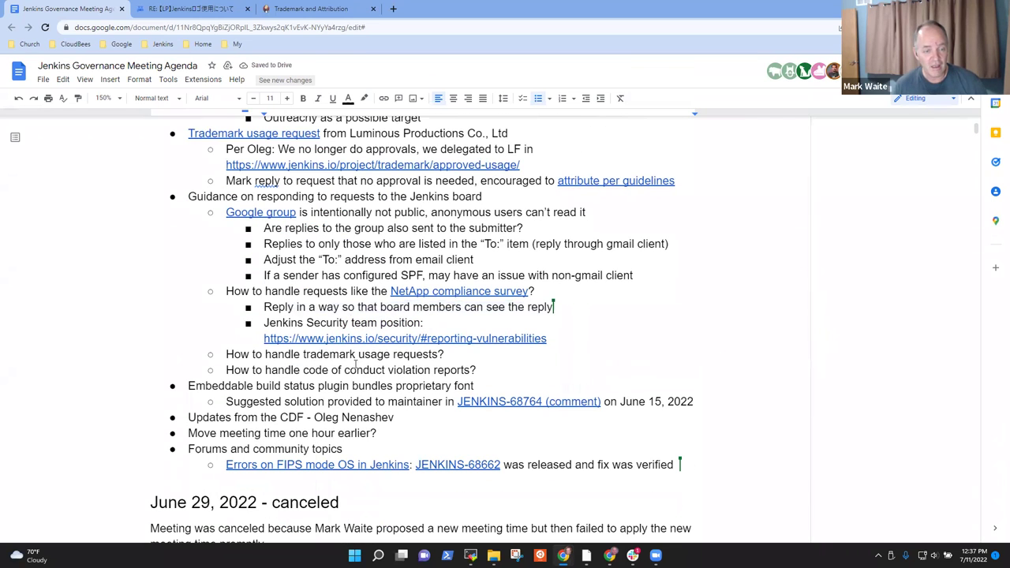
pyautogui.click(356, 355)
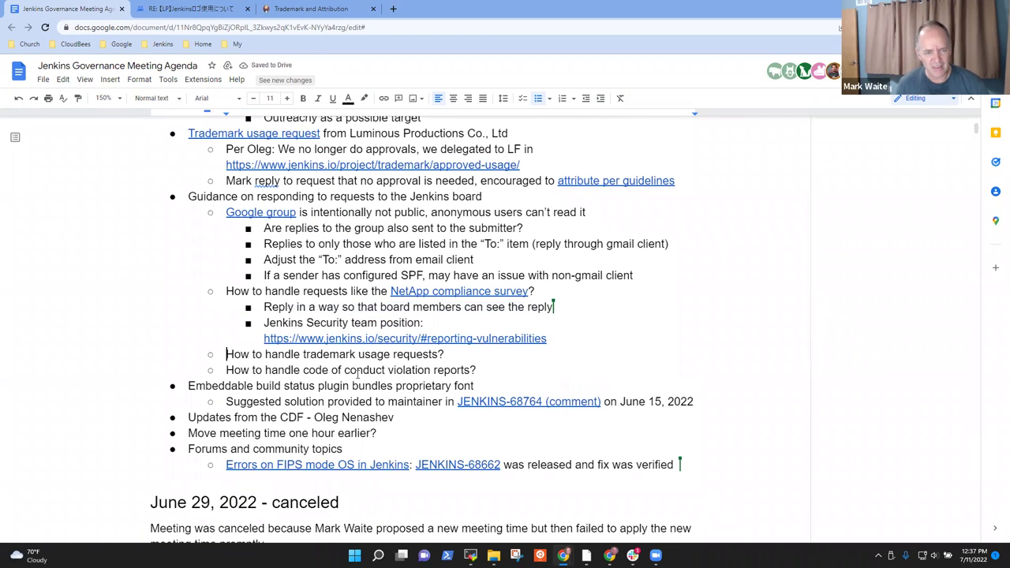
pyautogui.hotkey('shift', 'End')
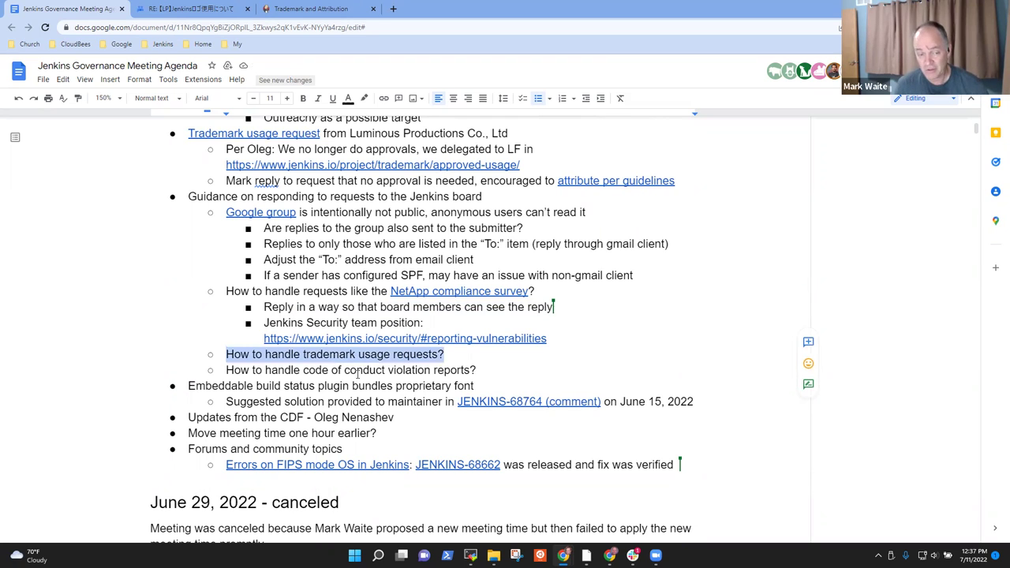
pyautogui.press('Left')
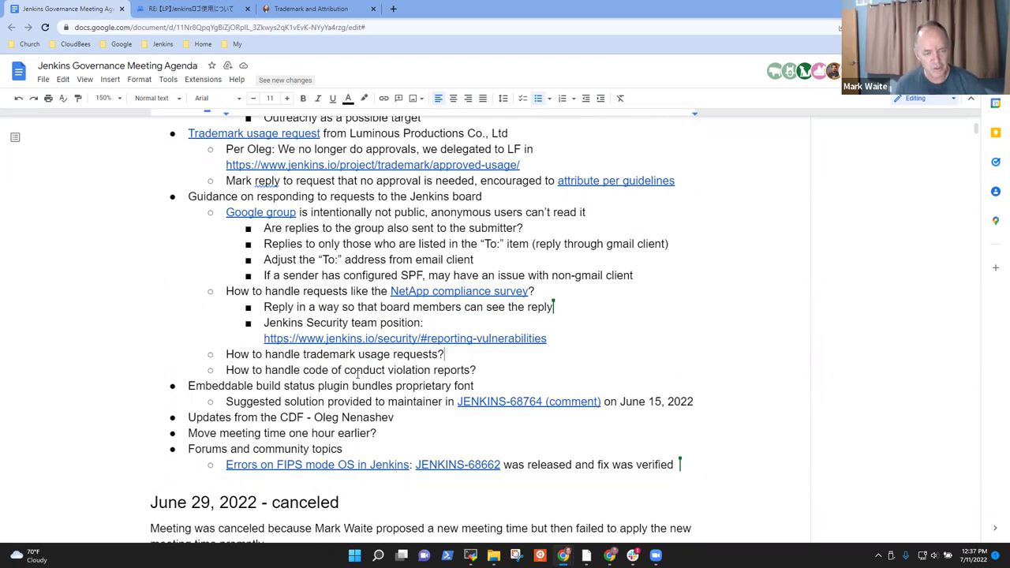
pyautogui.press('Return')
pyautogui.press('Tab')
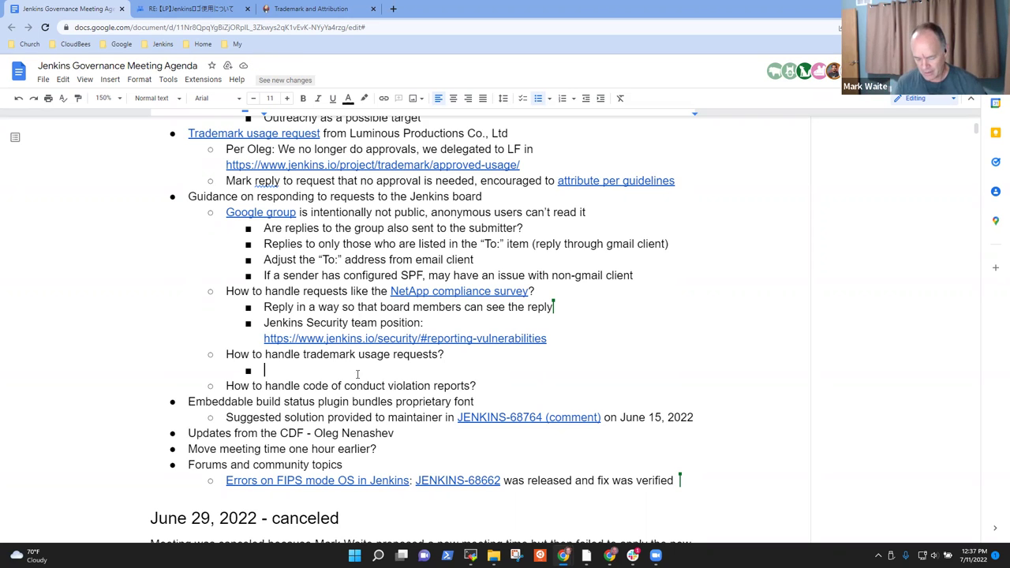
pyautogui.write('Using Linux ')
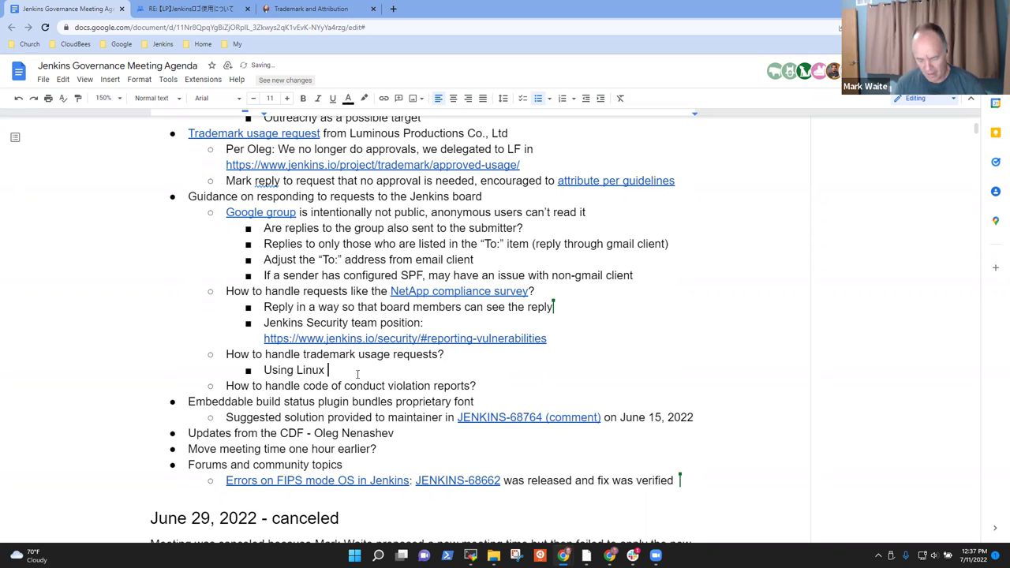
pyautogui.write('Foundation guid')
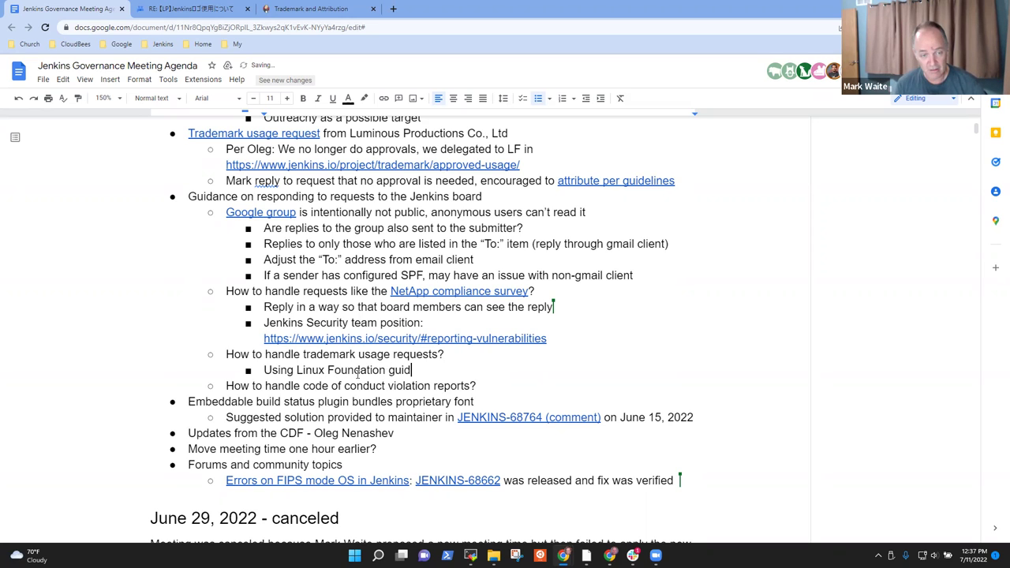
pyautogui.write('elines, ')
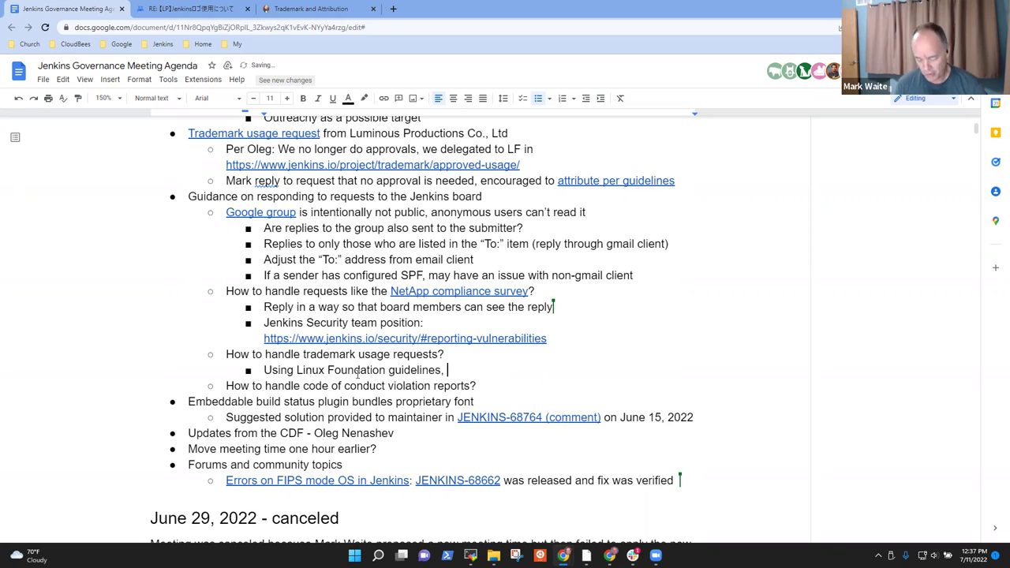
pyautogui.write('should not ')
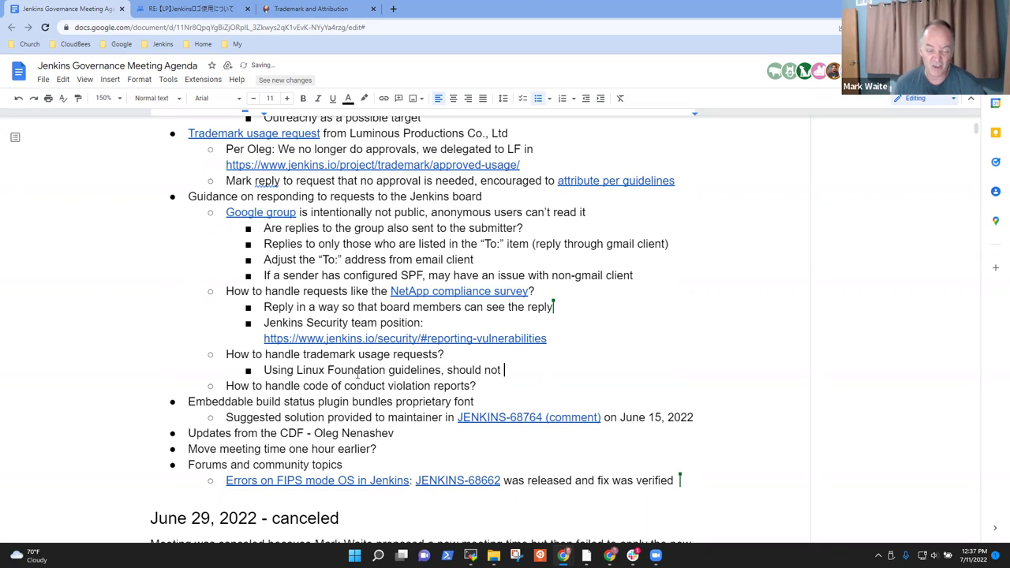
pyautogui.write('need to procv')
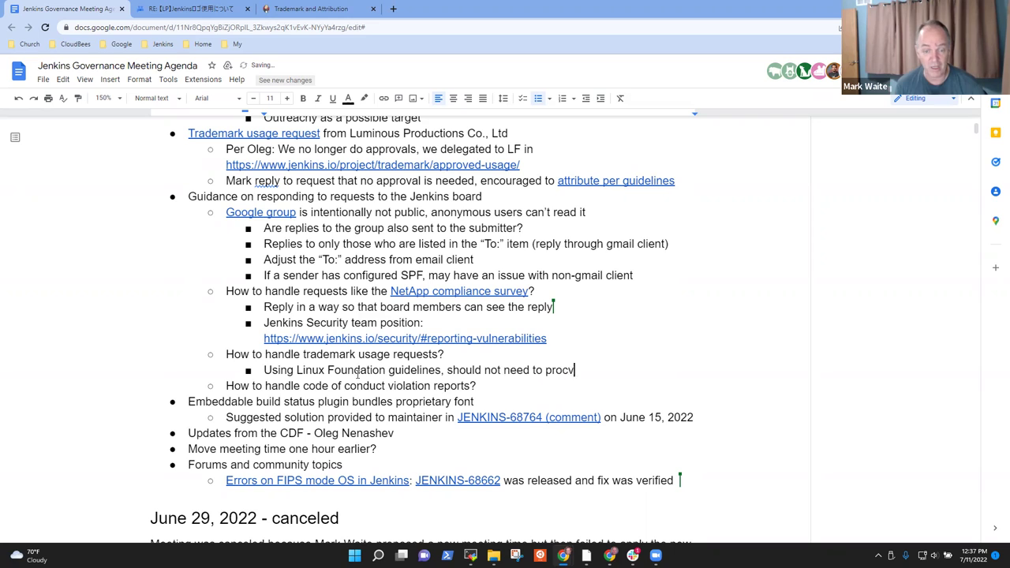
pyautogui.press('BackSpace')
pyautogui.write('ess those requests')
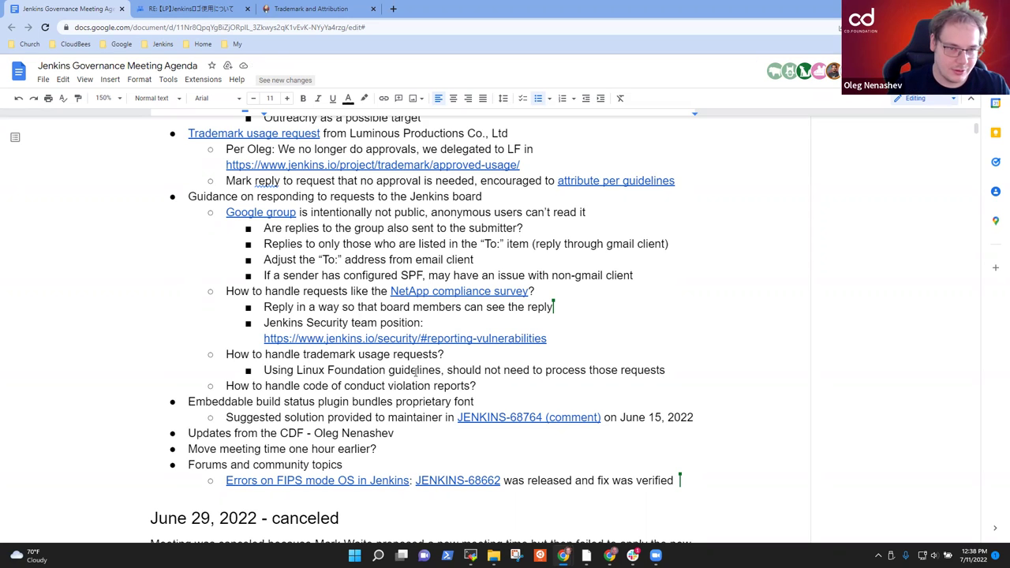
# Nest a bullet beneath the Linux Foundation guidelines item reading 'In case of doubt, contact the Jenkins board'.
pyautogui.press('Return')
pyautogui.press('Tab')
pyautogui.write('"')
pyautogui.press('BackSpace')
pyautogui.write('In')
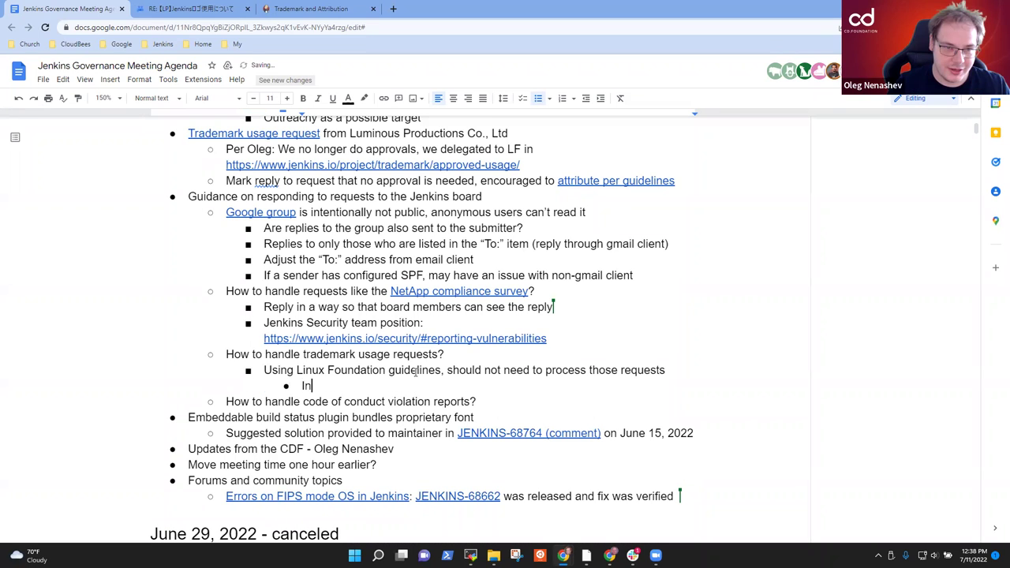
pyautogui.write(' case of doubt, contact the Jenkins board')
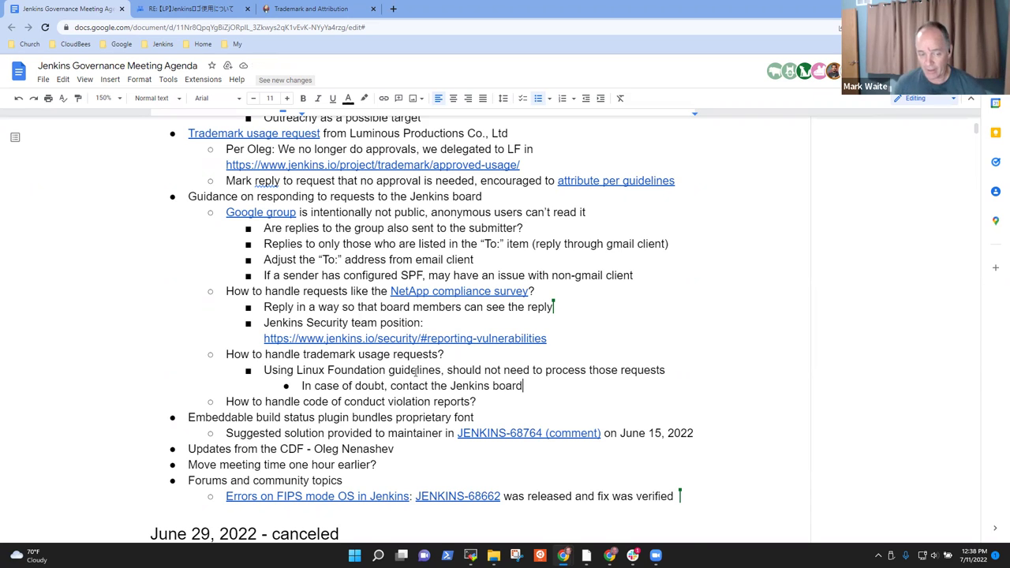
# Add a sub-bullet under 'How to handle code of conduct violation reports?' reading 'Handled on the board mailing list'.
pyautogui.hotkey('shift', 'End')
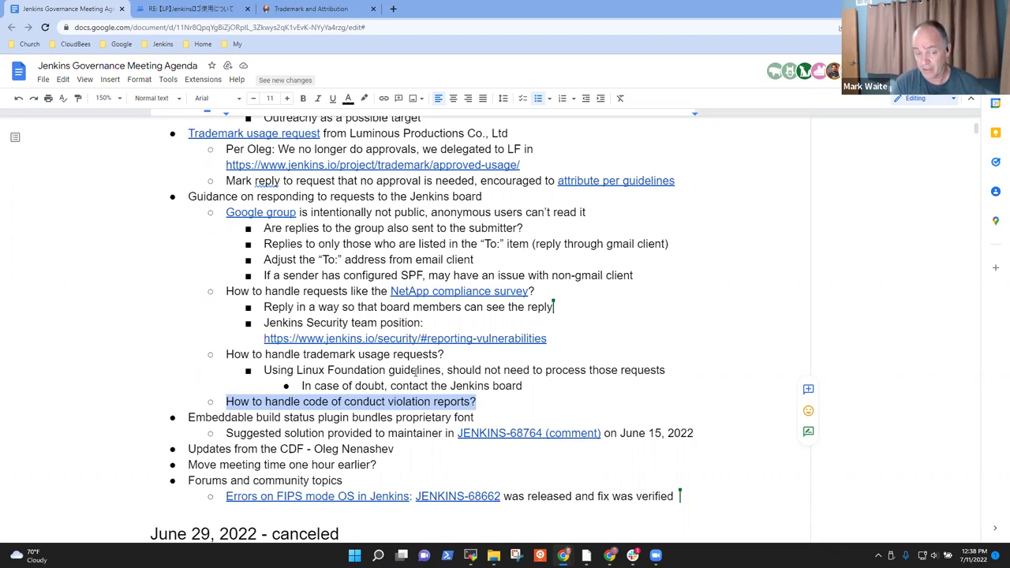
pyautogui.press('End')
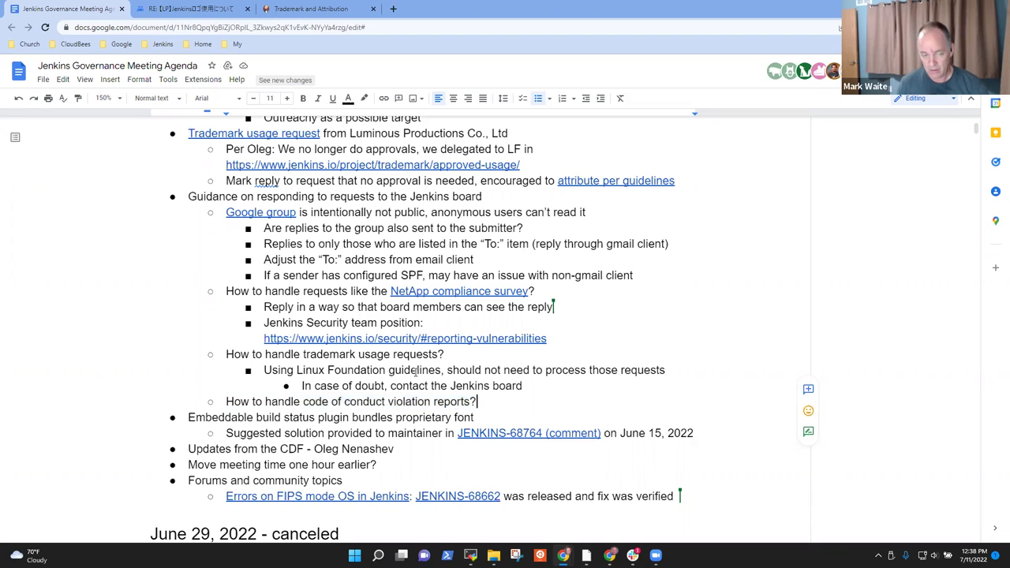
pyautogui.press('Return')
pyautogui.press('Tab')
pyautogui.write('Handled on teh')
pyautogui.press('BackSpace')
pyautogui.press('BackSpace')
pyautogui.press('BackSpace')
pyautogui.press('BackSpace')
pyautogui.write('the mailing list')
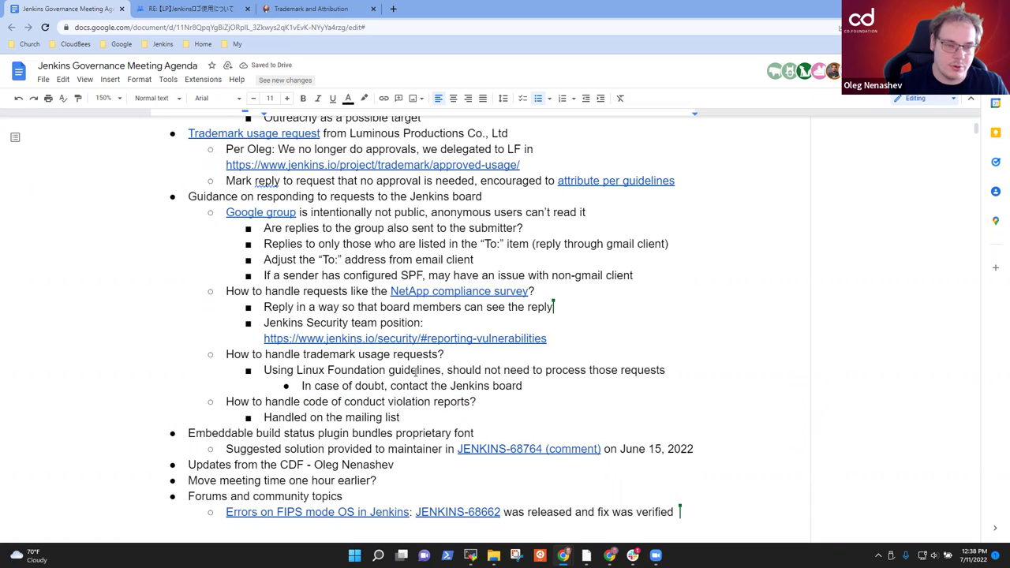
pyautogui.write('board')
pyautogui.press('End')
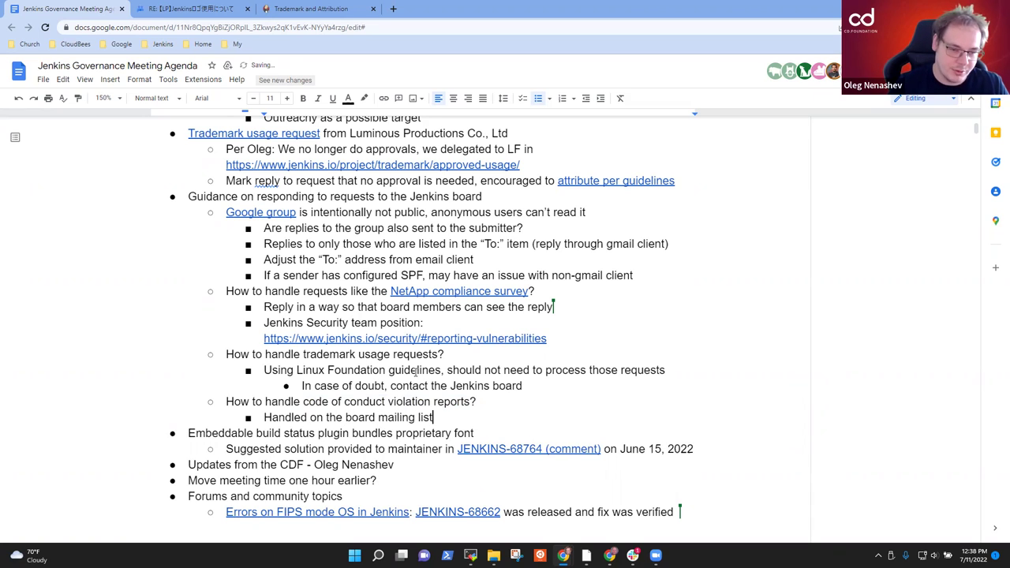
# Add another sub-bullet under the code of conduct question reading 'In case an escalation happens regarding another board member, then private channels'.
pyautogui.press('Return')
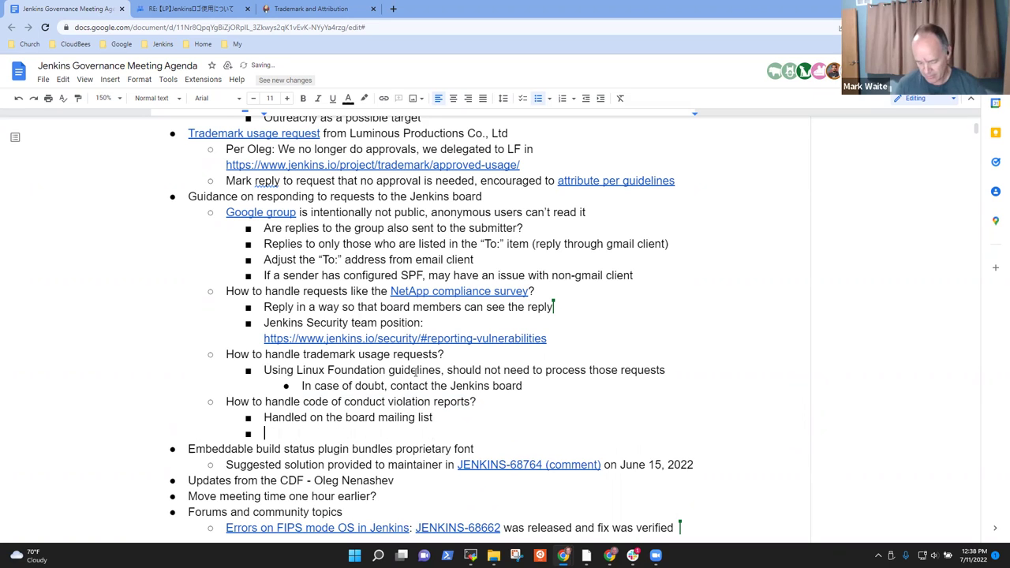
pyautogui.write('In case an')
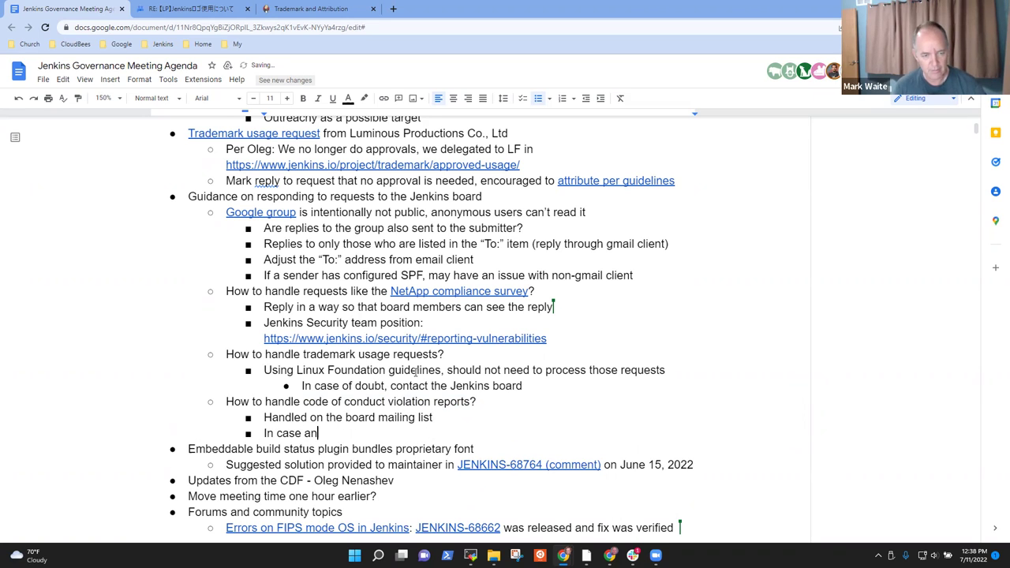
pyautogui.write(' escalation ')
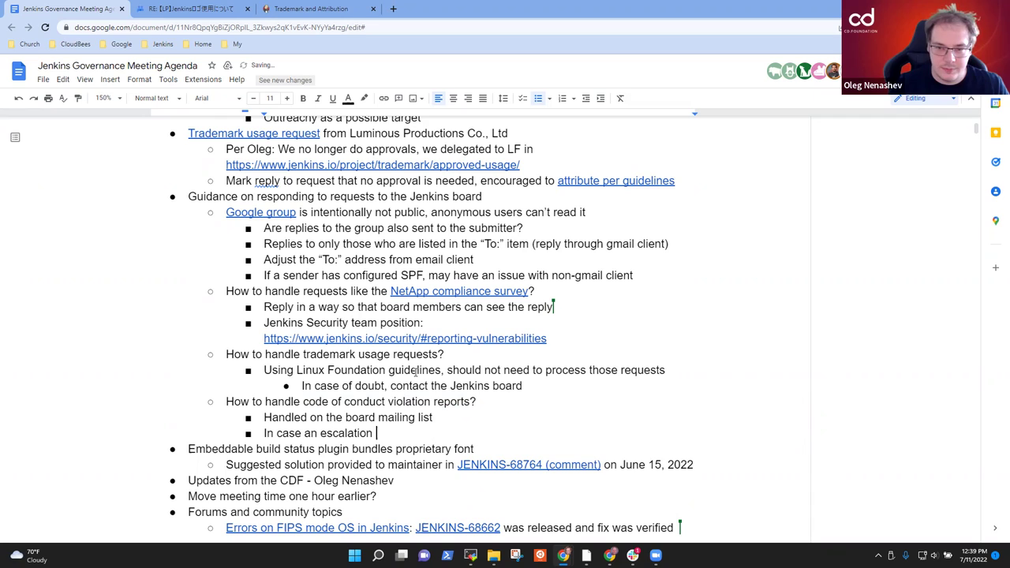
pyautogui.write('happens r')
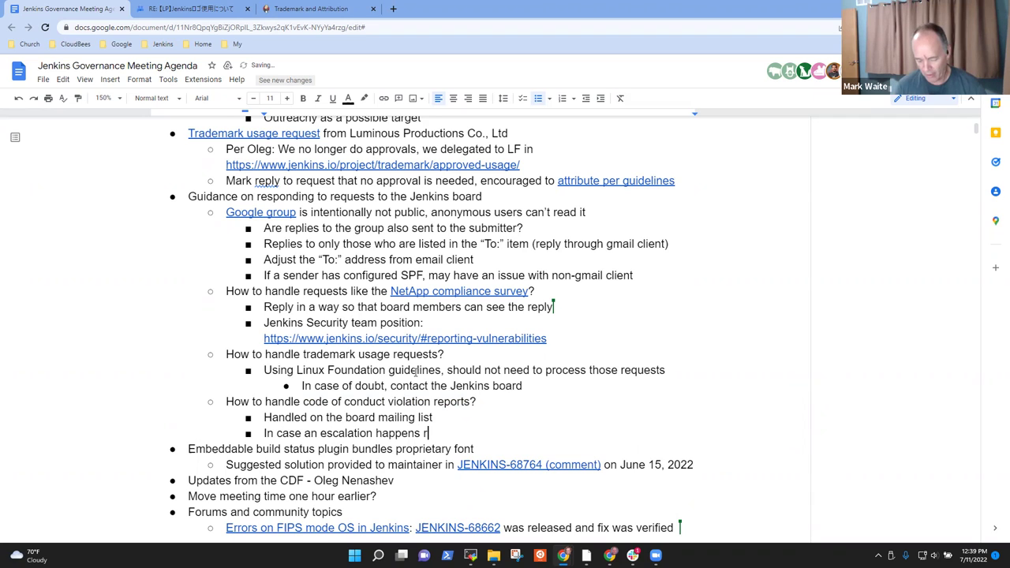
pyautogui.write('eg')
pyautogui.press('BackSpace')
pyautogui.press('BackSpace')
pyautogui.press('BackSpace')
pyautogui.write('regar')
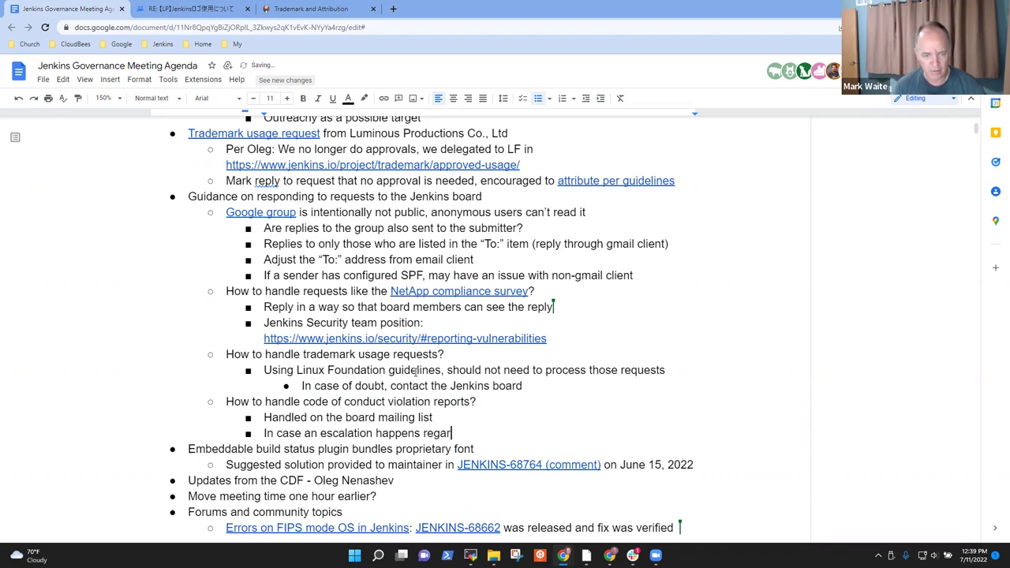
pyautogui.write('ding another boar')
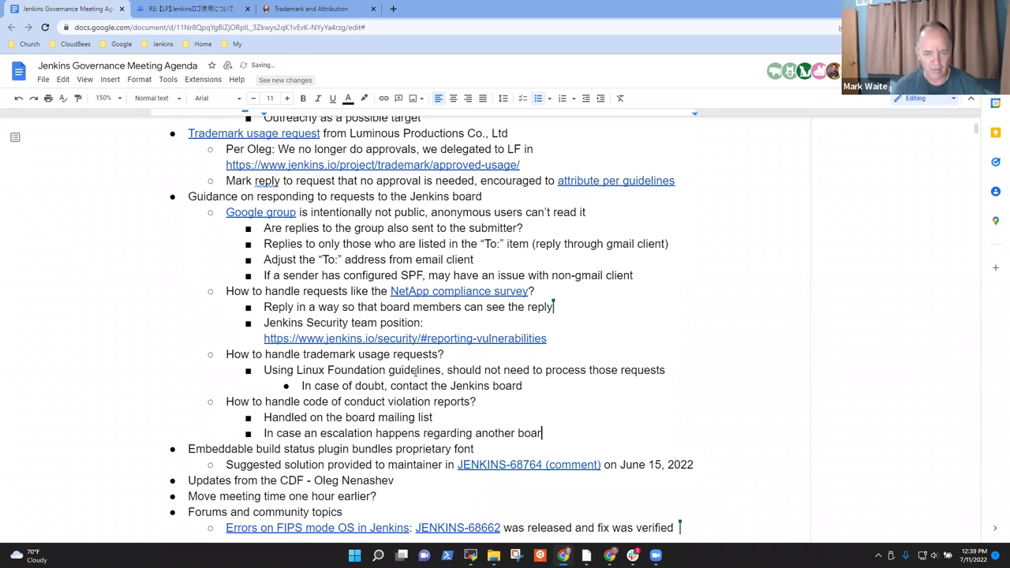
pyautogui.write('d member')
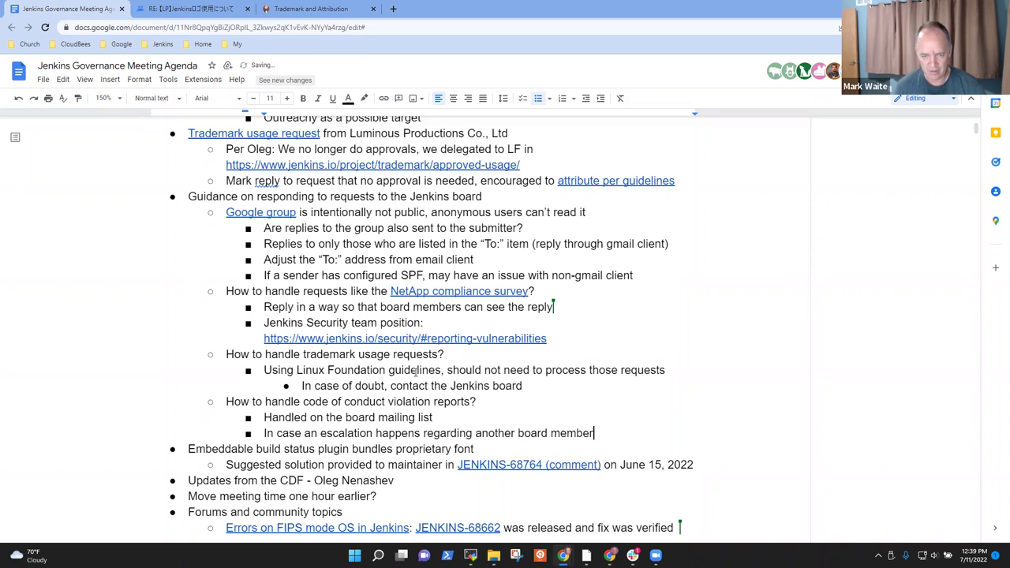
pyautogui.write(', then pri')
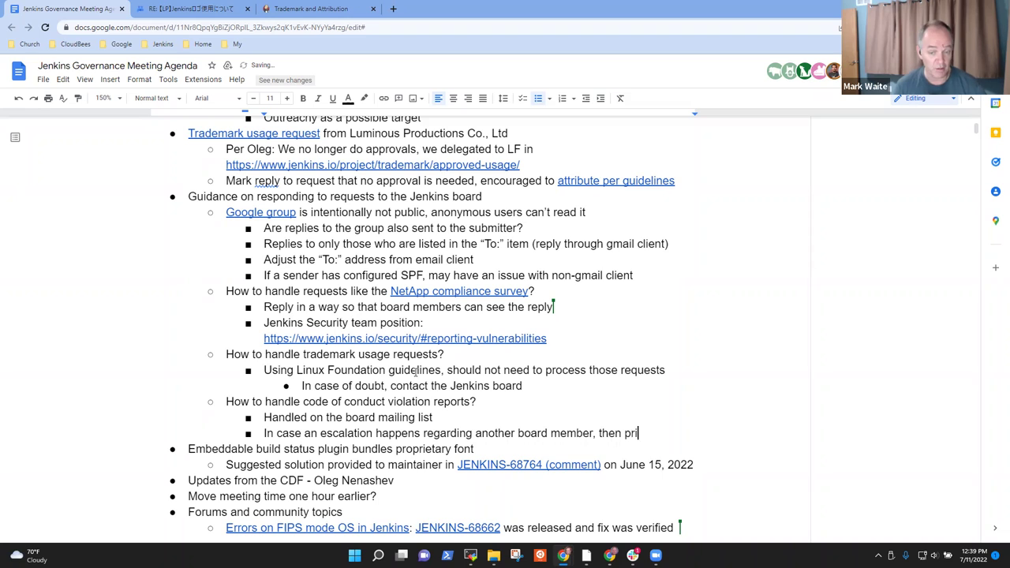
pyautogui.write('vate channels')
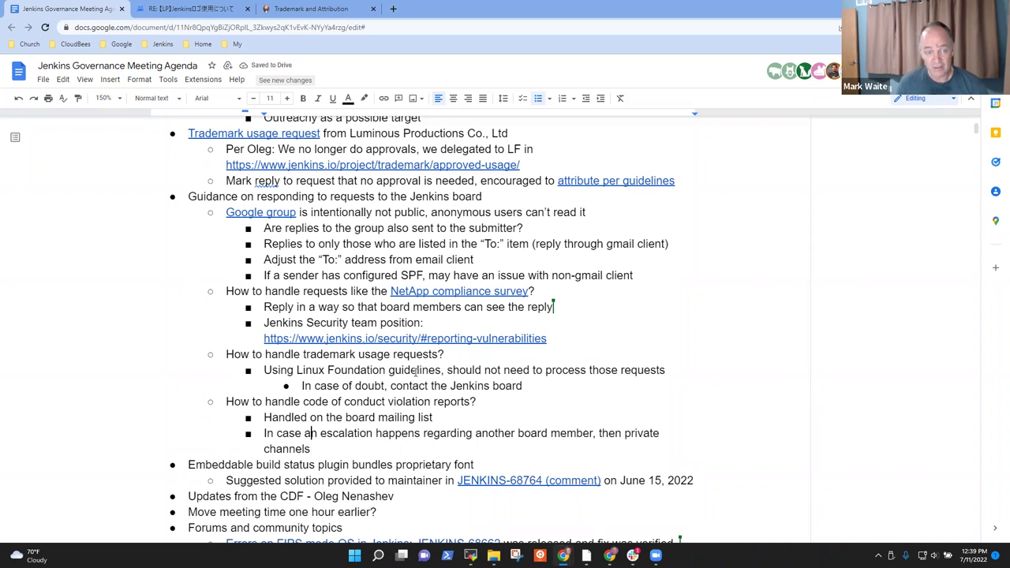
# Highlight the 'Guidance on responding to requests to the Jenkins board' topic line.
pyautogui.press('Up')
pyautogui.press('Up')
pyautogui.press('Up')
pyautogui.press('Up')
pyautogui.press('Up')
pyautogui.press('Up')
pyautogui.press('Up')
pyautogui.press('Up')
pyautogui.press('Up')
pyautogui.press('Up')
pyautogui.press('Up')
pyautogui.press('Up')
pyautogui.press('Up')
pyautogui.press('Up')
pyautogui.press('Up')
pyautogui.hotkey('shift', 'End')
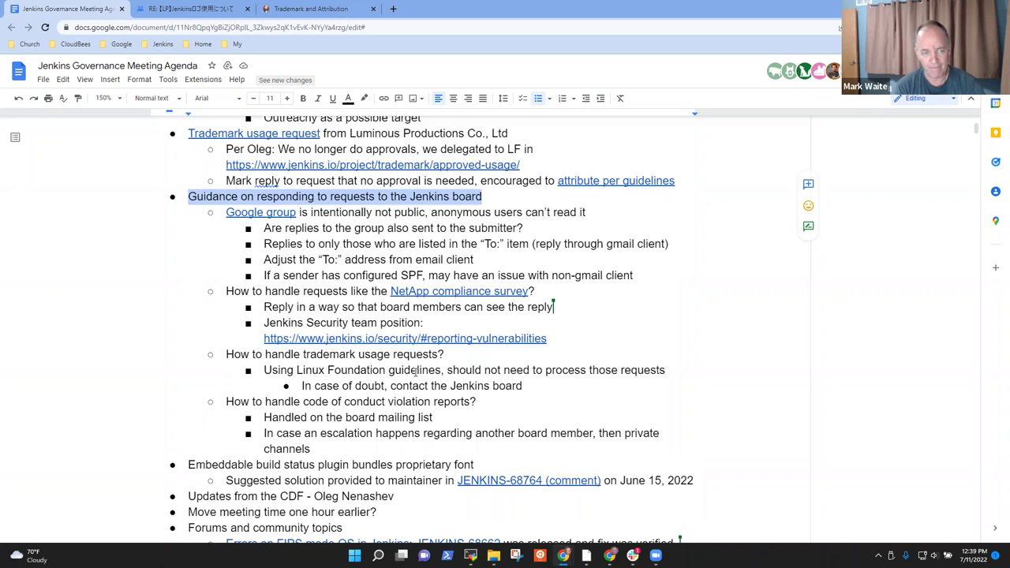
# Highlight the 'Embeddable build status plugin bundles proprietary font' agenda topic.
pyautogui.press('Down')
pyautogui.press('Down')
pyautogui.press('Down')
pyautogui.press('Down')
pyautogui.press('Down')
pyautogui.press('Down')
pyautogui.press('Down')
pyautogui.press('Down')
pyautogui.press('Down')
pyautogui.press('Down')
pyautogui.press('Down')
pyautogui.press('Down')
pyautogui.press('Down')
pyautogui.press('Down')
pyautogui.press('Down')
pyautogui.press('Down')
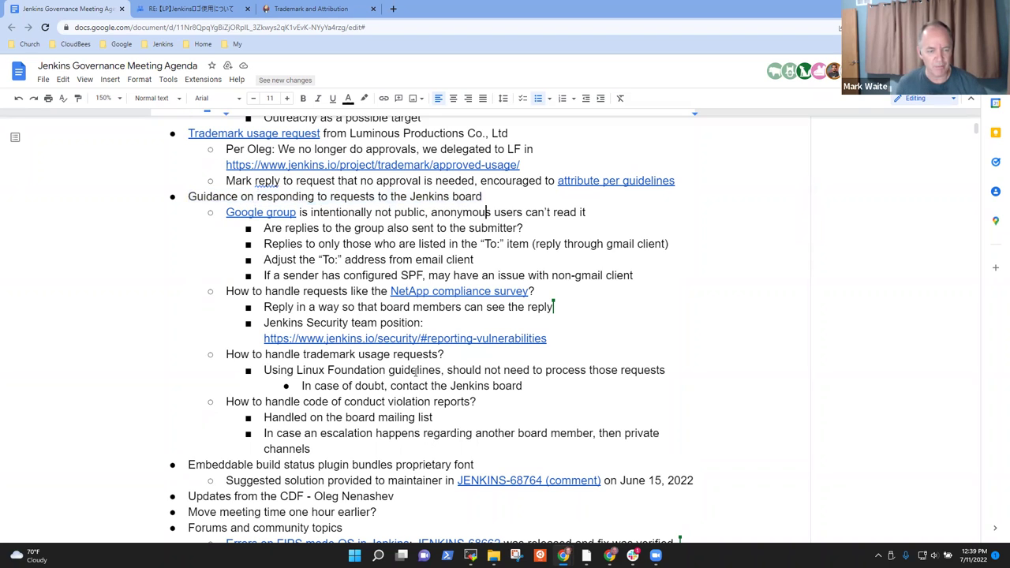
pyautogui.press('Down')
pyautogui.hotkey('shift', 'End')
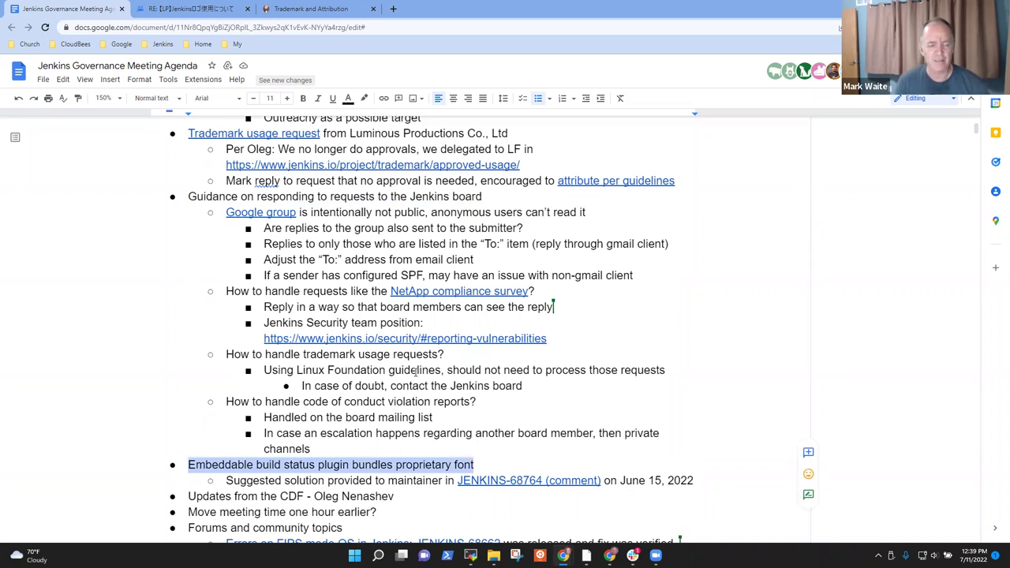
# Open the linked JENKINS-68764 comment and enlarge the page to read the suggested font solution.
pyautogui.click(390, 479)
pyautogui.hotkey('ctrl', 'Right')
pyautogui.hotkey('ctrl', 'Right')
pyautogui.hotkey('ctrl', 'Right')
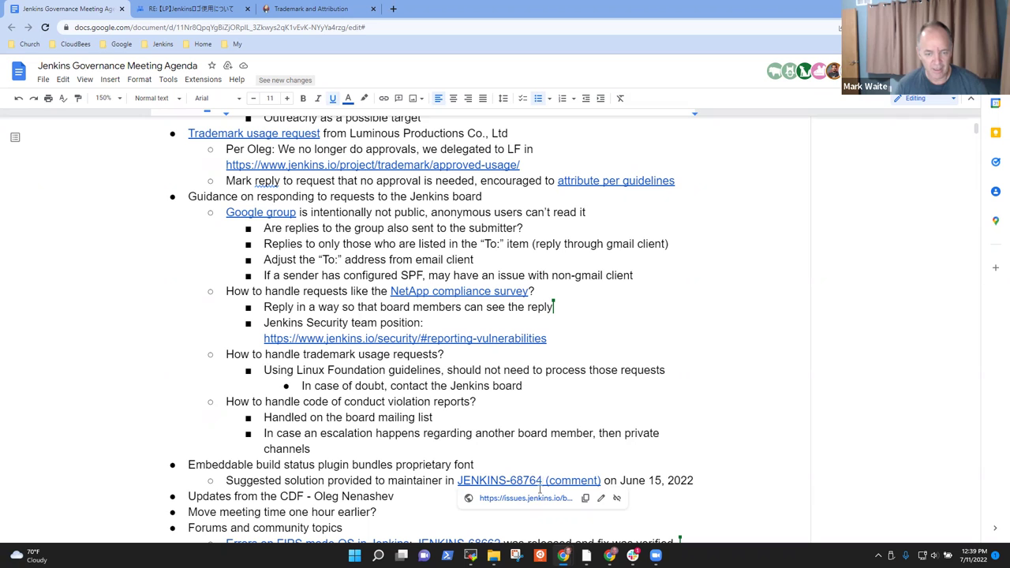
pyautogui.click(527, 499)
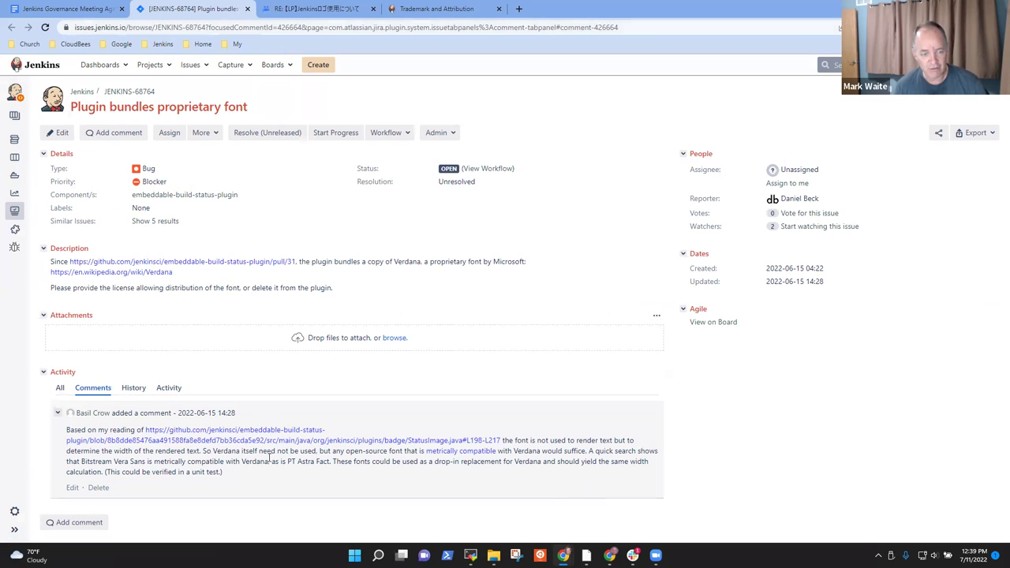
pyautogui.hotkey('ctrl', '+')
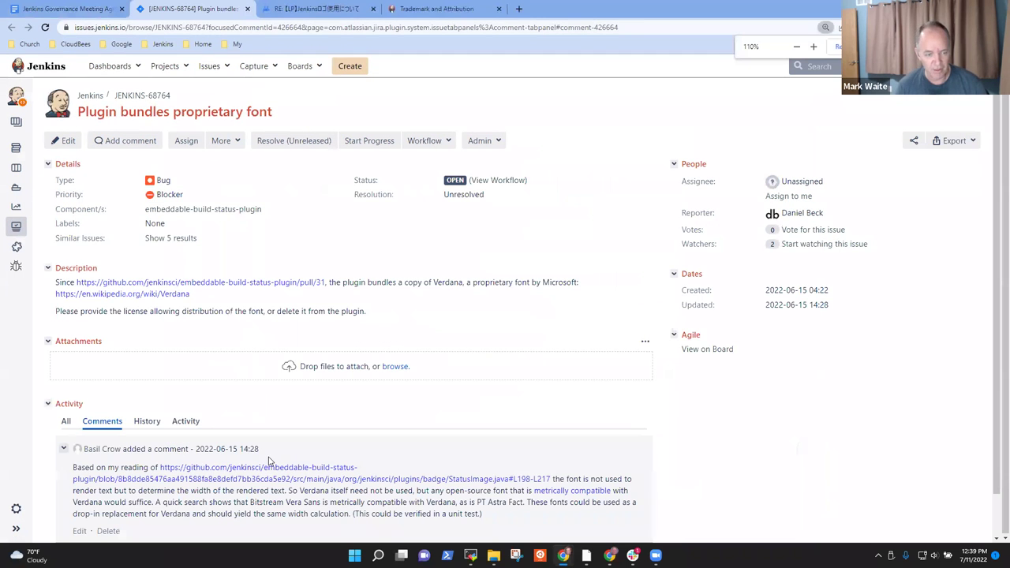
pyautogui.hotkey('ctrl', '+')
pyautogui.scroll(-2, 271, 476)
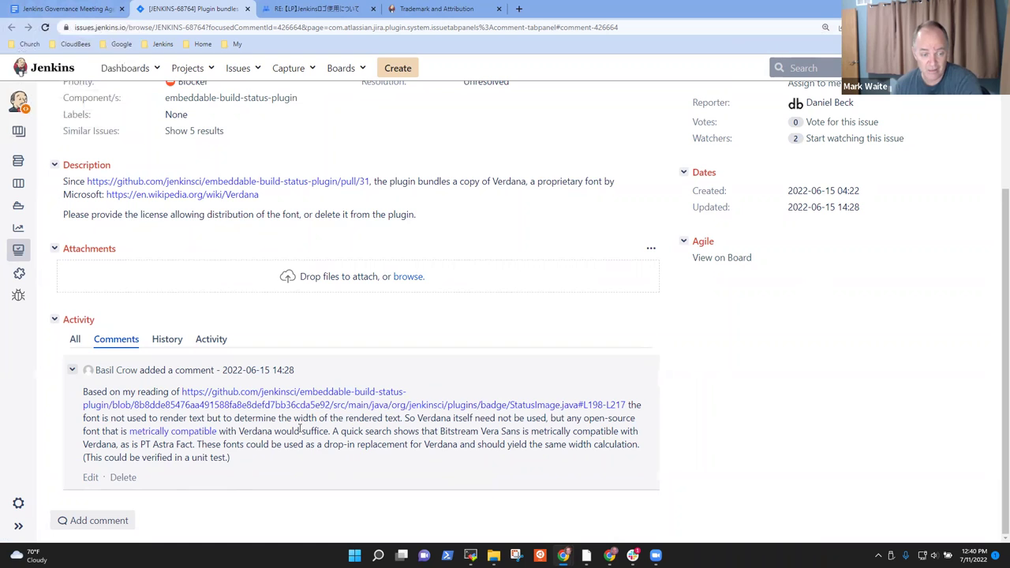
# Return to the agenda document and add a sub-bullet below the JENKINS-68764 line reading 'Plugin either needs to be corrected or suspended'.
pyautogui.click(72, 9)
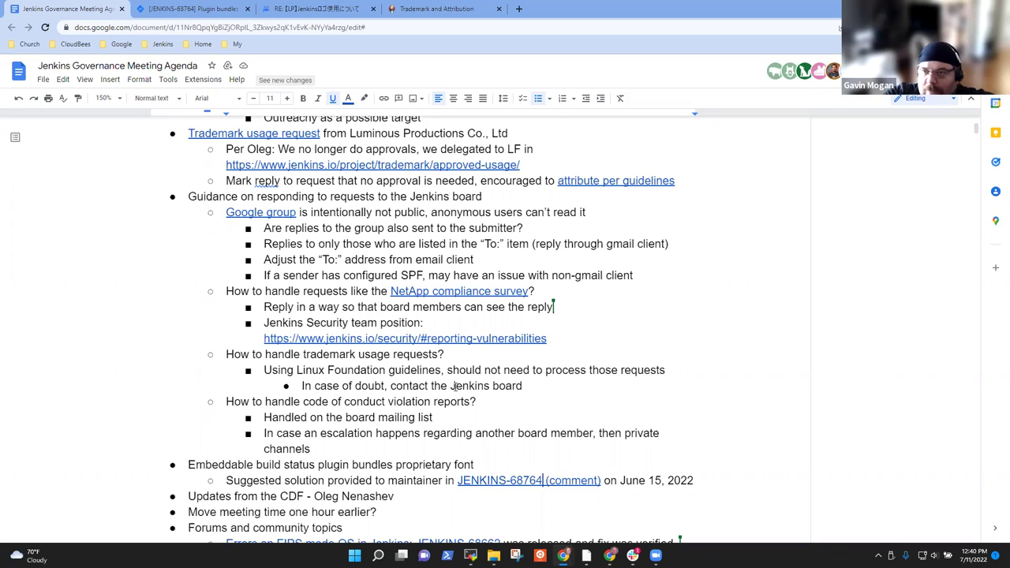
pyautogui.click(697, 480)
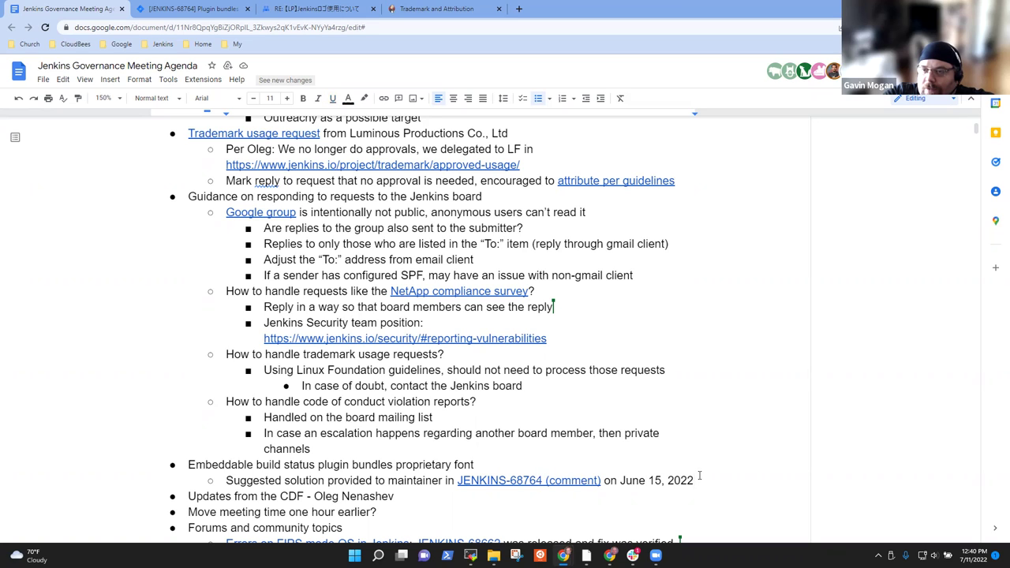
pyautogui.press('Return')
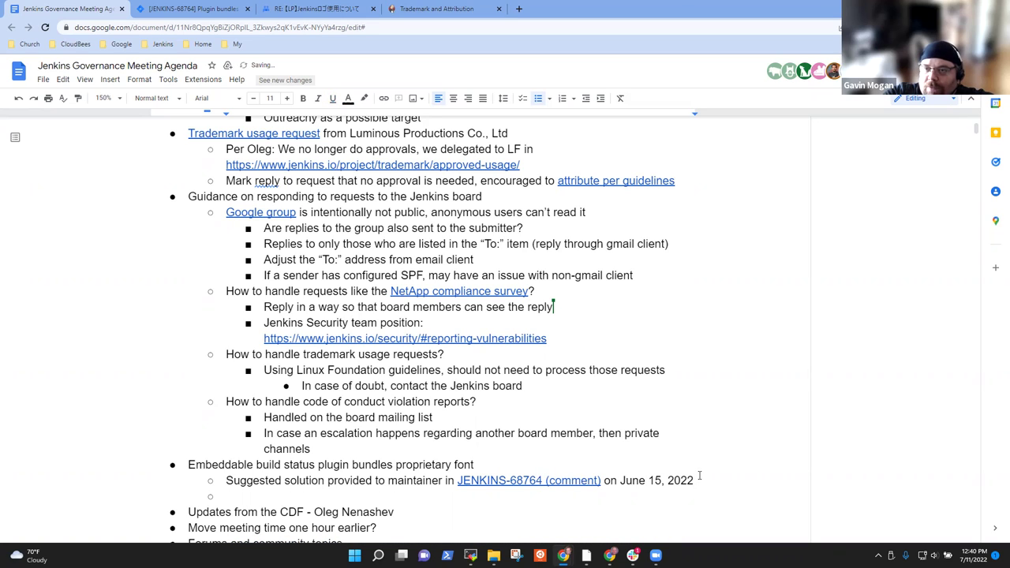
pyautogui.write('Plugin ')
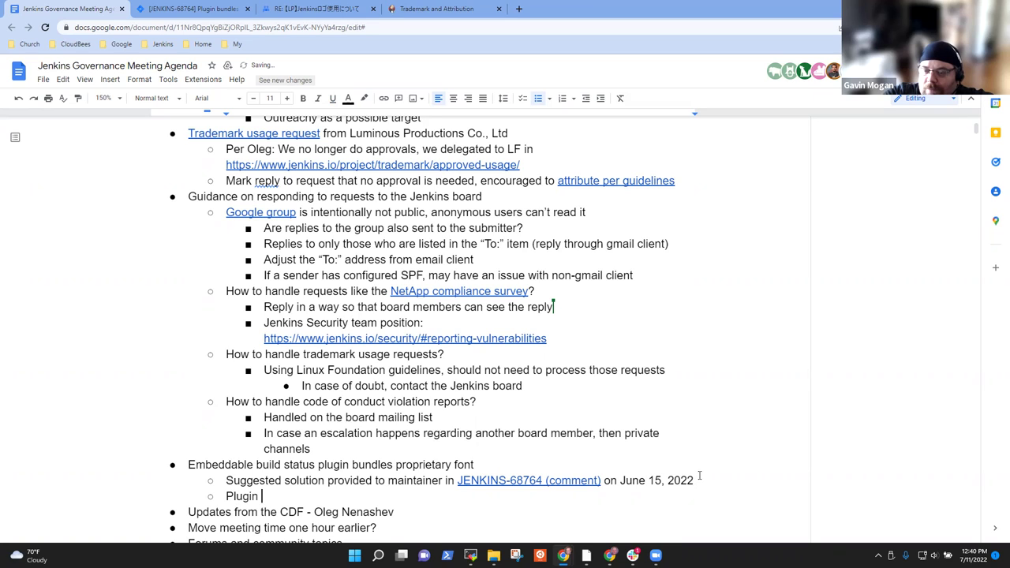
pyautogui.write('either ne')
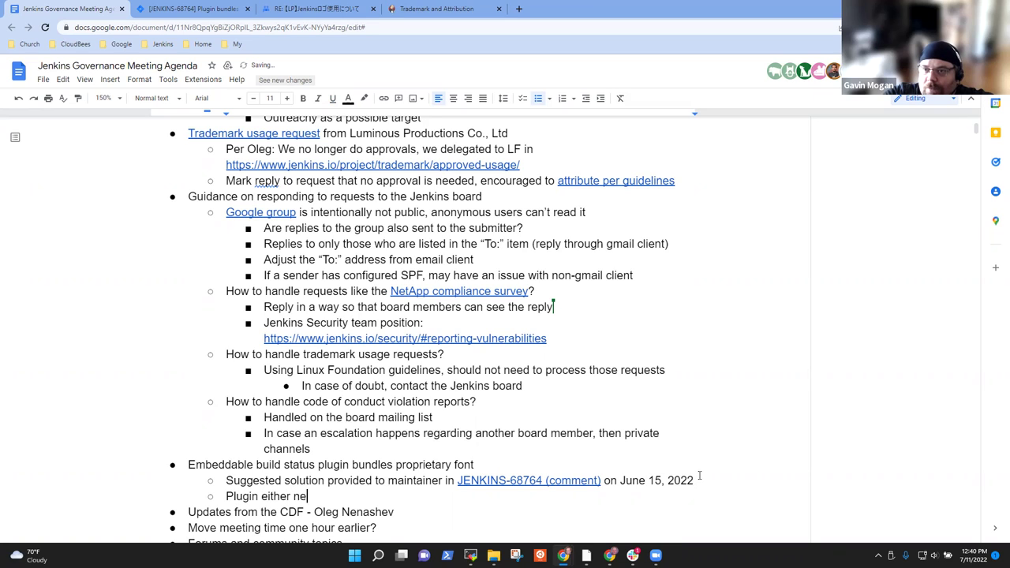
pyautogui.write('eds to be corrected or suspended')
# Insert 'and a new version released' after 'corrected' in the plugin sub-bullet.
pyautogui.hotkey('ctrl', 'Left')
pyautogui.hotkey('ctrl', 'Left')
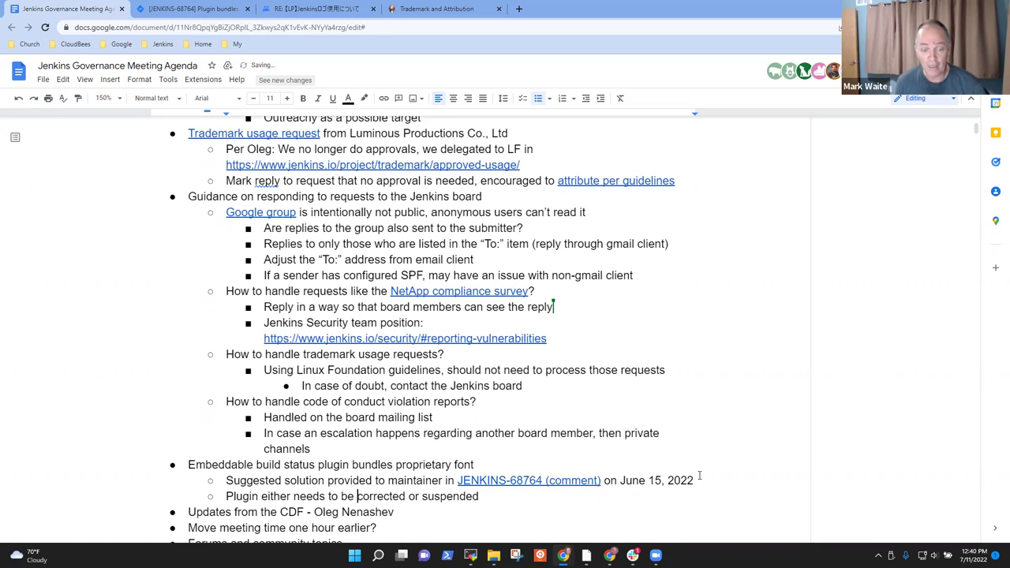
pyautogui.write('and a new version released')
pyautogui.press('End')
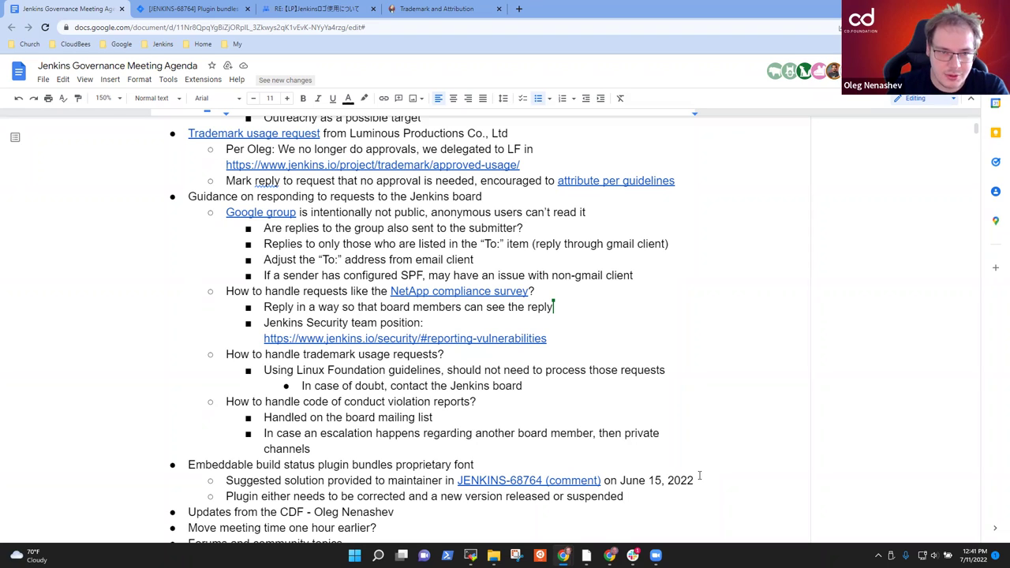
# Add a sub-bullet under the embeddable build status plugin topic reading 'Prefer a fix, find a maintainer, make the fix, and release it'.
pyautogui.press('Return')
pyautogui.write('Prefer a ')
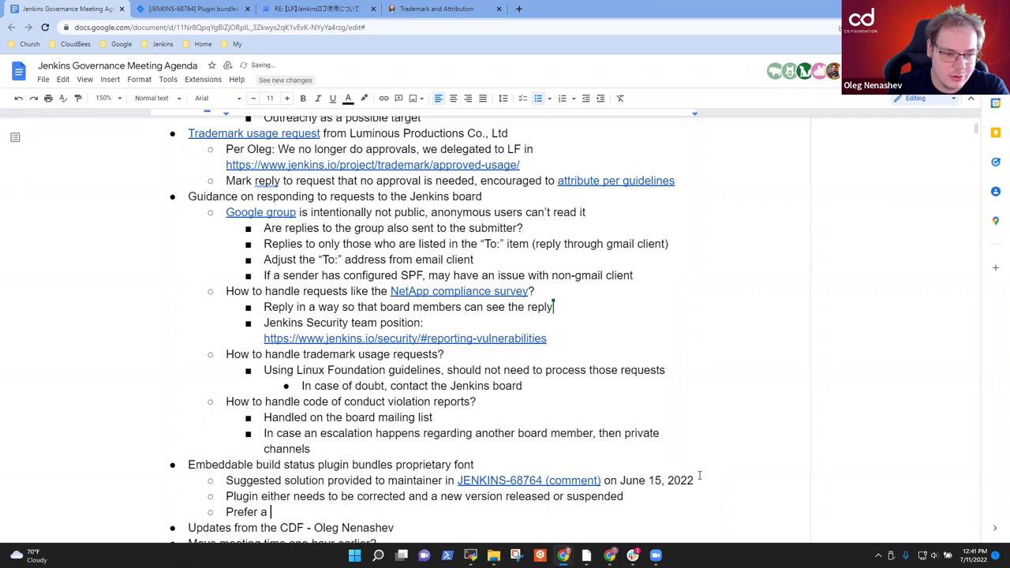
pyautogui.write('fix')
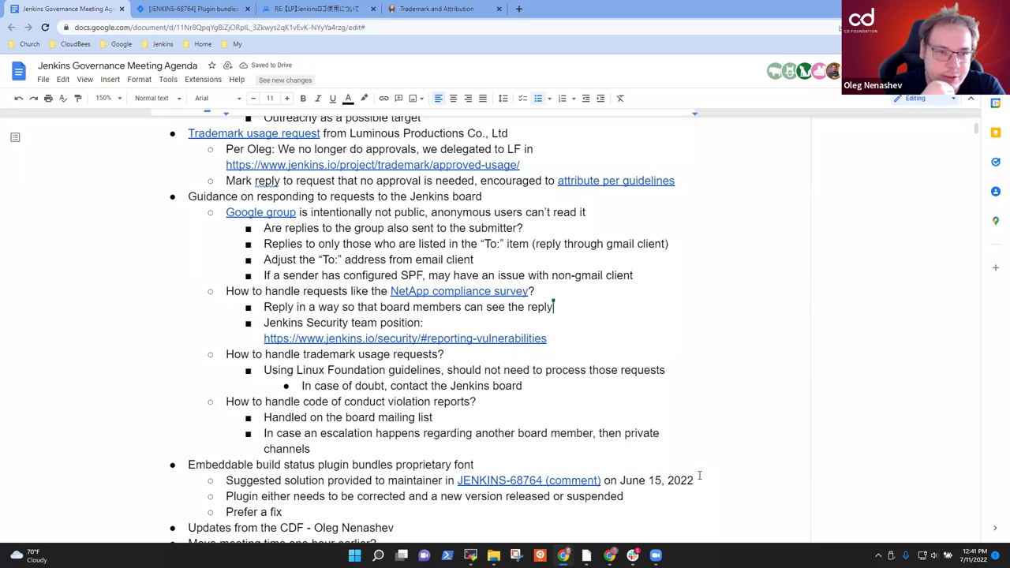
pyautogui.write(', find a maintainer,')
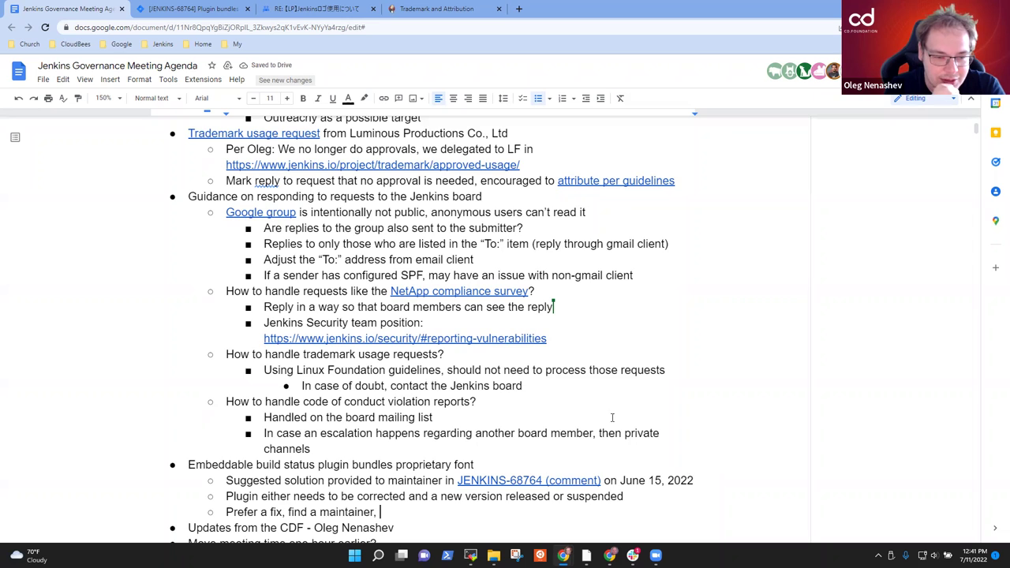
pyautogui.scroll(-2, 611, 417)
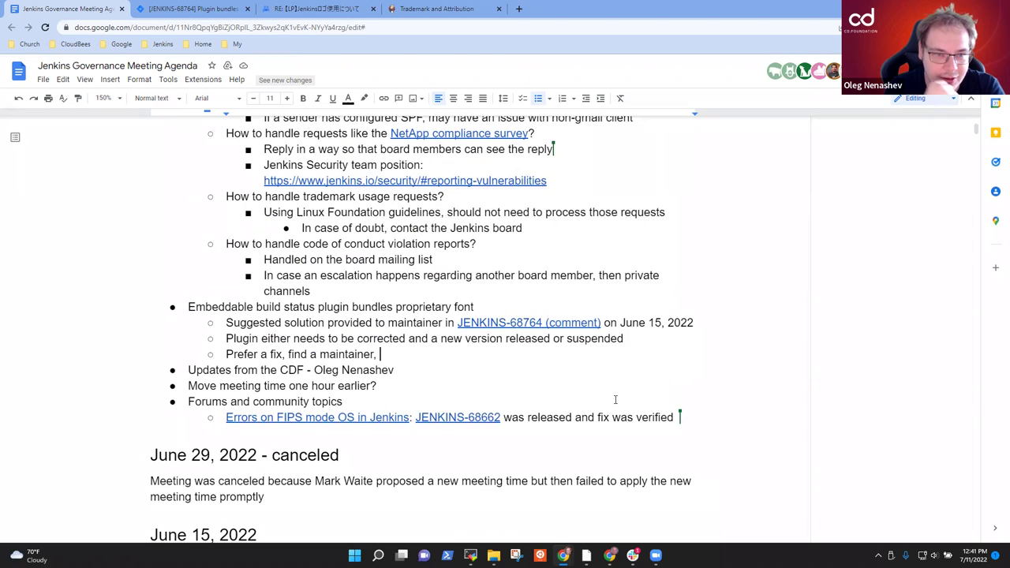
pyautogui.write('make the fix, and release it')
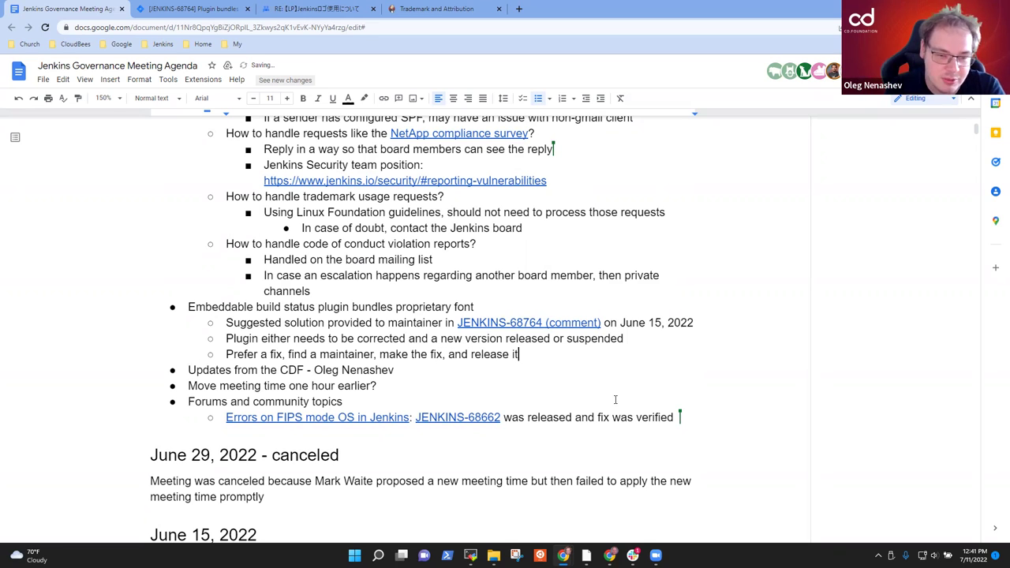
# Nest a bullet beneath the 'Prefer a fix' item reading 'Currently installed on ci.jenkins.io'.
pyautogui.press('Return')
pyautogui.press('Tab')
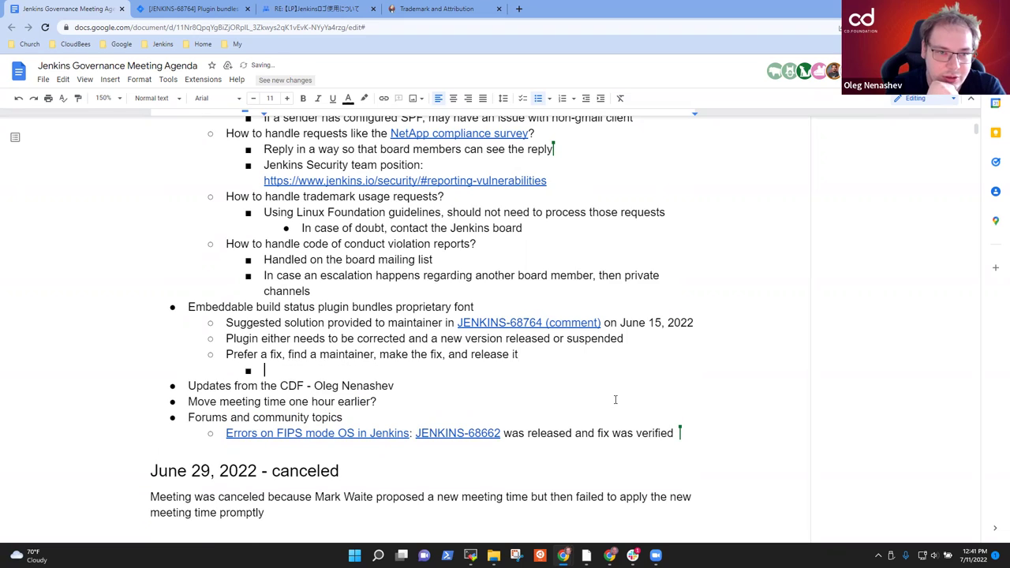
pyautogui.write('Currently')
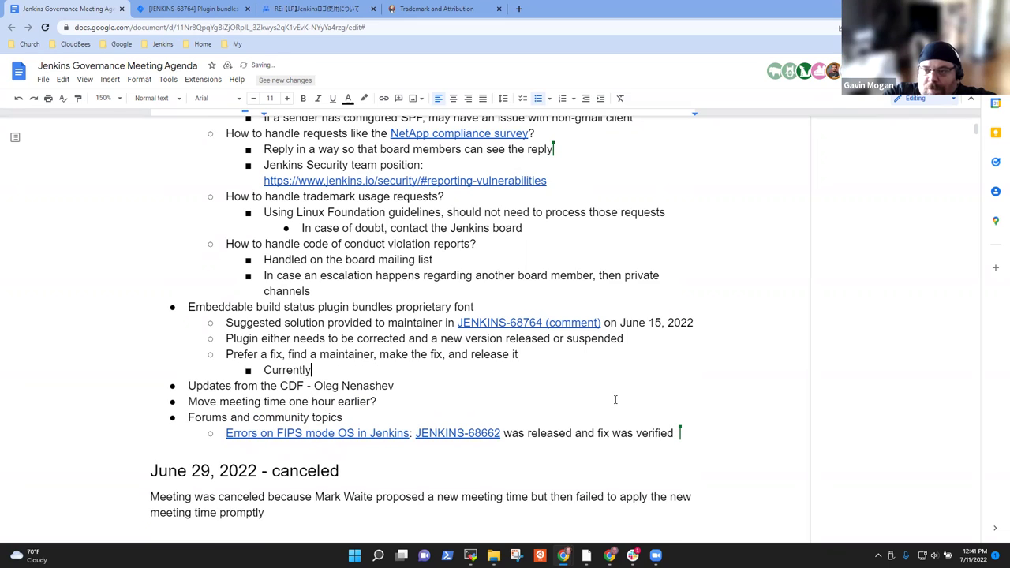
pyautogui.write(' installed on ci.jenkins.io')
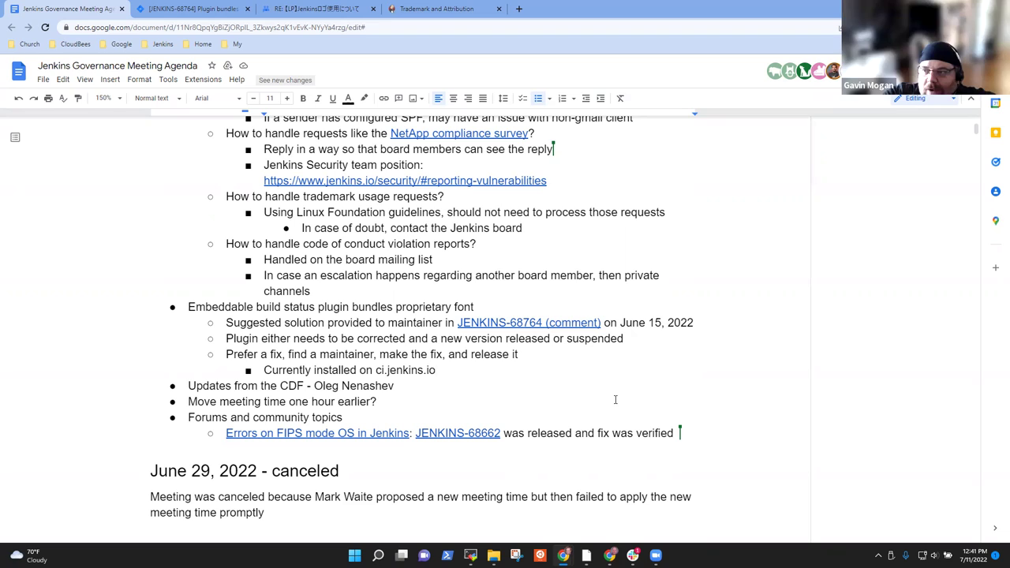
# Highlight the word 'suspended' in the plugin sub-bullet to point out the suspension option.
pyautogui.press('Up')
pyautogui.press('Up')
pyautogui.hotkey('ctrl', 'shift', 'Left')
pyautogui.hotkey('ctrl', 'shift', 'Left')
pyautogui.hotkey('ctrl', 'shift', 'Right')
pyautogui.hotkey('ctrl', 'shift', 'Right')
pyautogui.hotkey('ctrl', 'shift', 'Left')
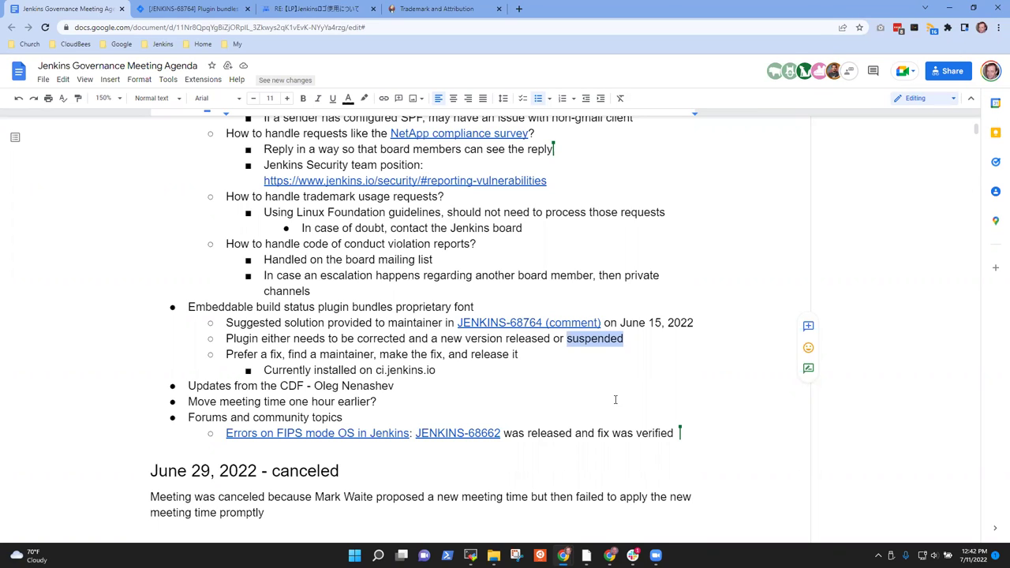
pyautogui.press('Down')
pyautogui.press('Down')
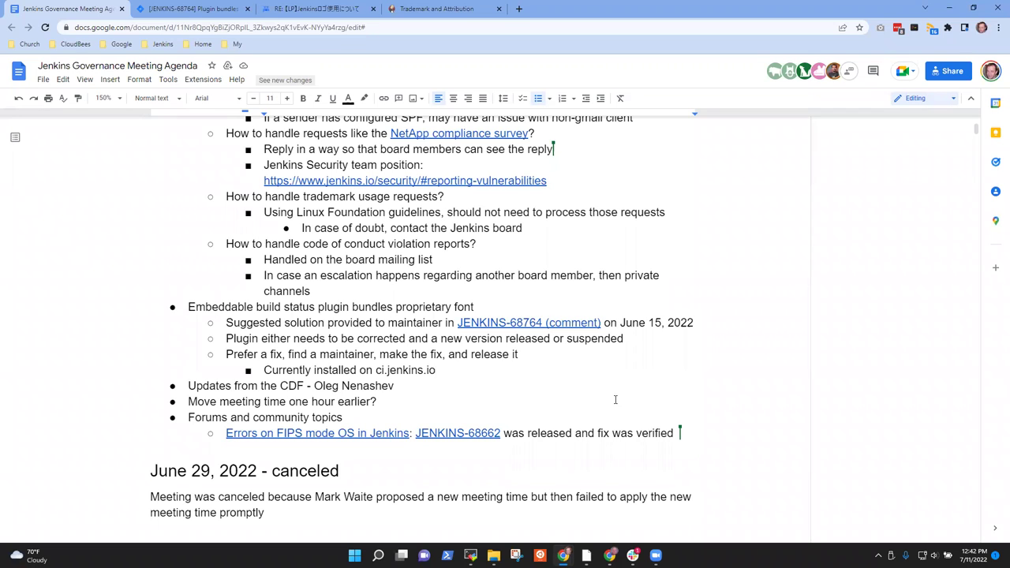
# Insert '(highly preferred)' after 'find a maintainer' in the 'Prefer a fix' sub-bullet.
pyautogui.press('Up')
pyautogui.press('Up')
pyautogui.press('End')
pyautogui.press('Down')
pyautogui.press('Home')
pyautogui.hotkey('ctrl', 'Right')
pyautogui.hotkey('ctrl', 'Right')
pyautogui.hotkey('ctrl', 'Right')
pyautogui.hotkey('ctrl', 'shift', 'Right')
pyautogui.hotkey('ctrl', 'shift', 'Right')
pyautogui.hotkey('ctrl', 'shift', 'Right')
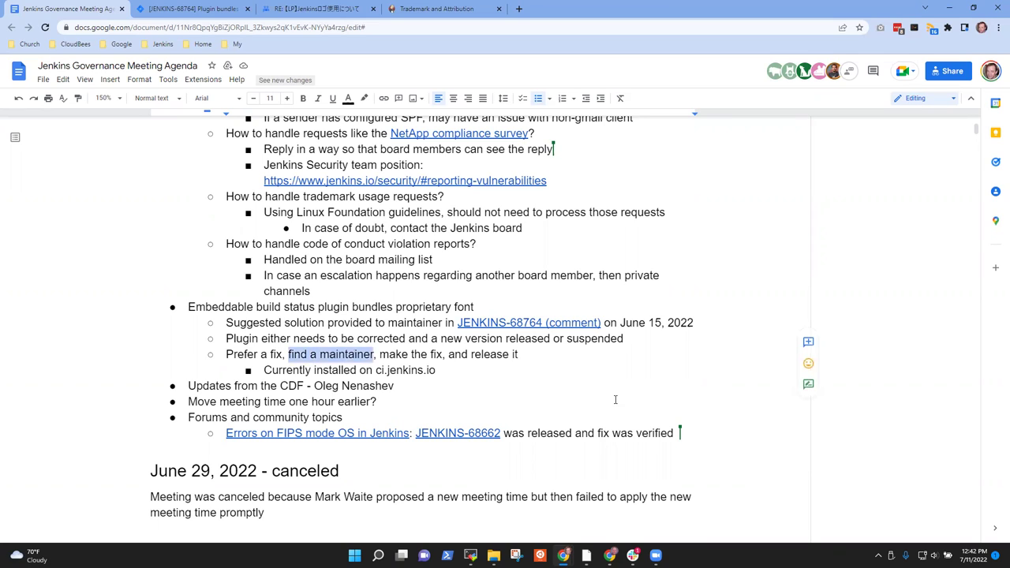
pyautogui.press('Right')
pyautogui.press('Delete')
pyautogui.write('(hi')
pyautogui.write('ghly pre')
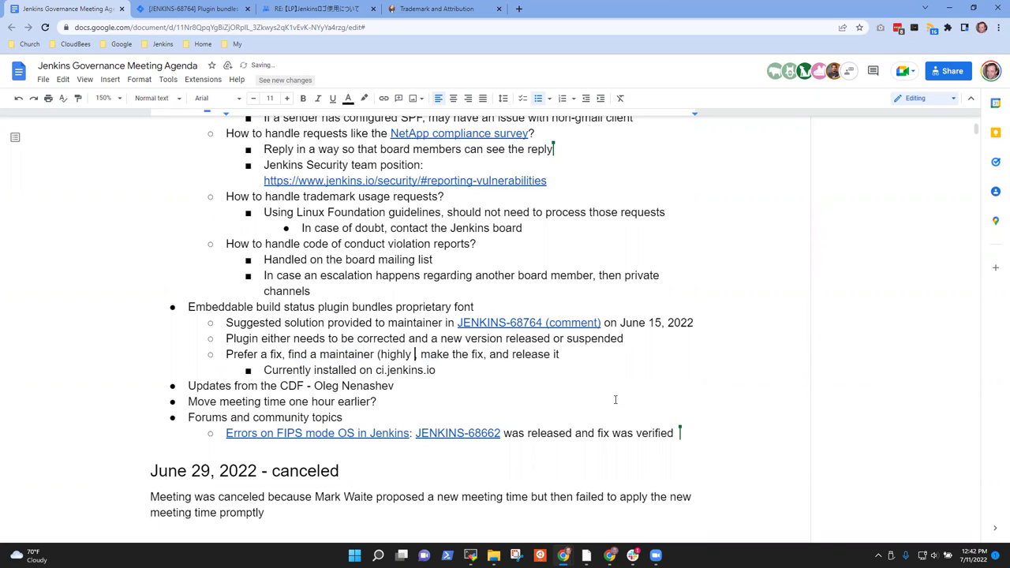
pyautogui.write('ferred),')
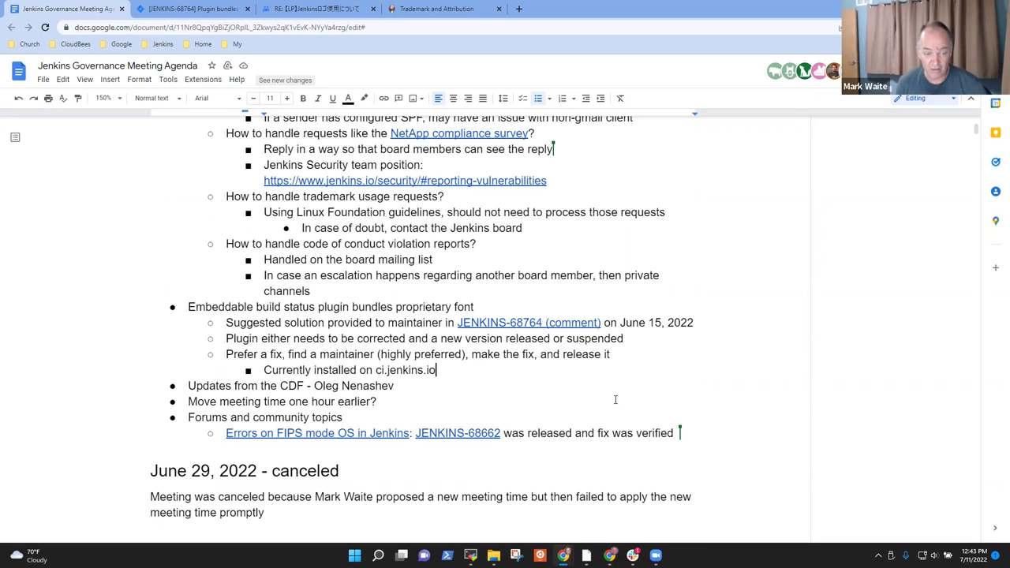
# Highlight the phrase 'find a maintainer (highly preferred)' in the 'Prefer a fix' sub-bullet to point it out.
pyautogui.press('Home')
pyautogui.hotkey('ctrl', 'Right')
pyautogui.hotkey('ctrl', 'Right')
pyautogui.hotkey('ctrl', 'Right')
pyautogui.press('Right')
pyautogui.hotkey('ctrl', 'shift', 'Right')
pyautogui.hotkey('ctrl', 'shift', 'Right')
pyautogui.hotkey('ctrl', 'shift', 'Right')
pyautogui.hotkey('ctrl', 'shift', 'Right')
pyautogui.hotkey('ctrl', 'shift', 'Right')
pyautogui.hotkey('ctrl', 'shift', 'Right')
pyautogui.hotkey('ctrl', 'shift', 'Right')
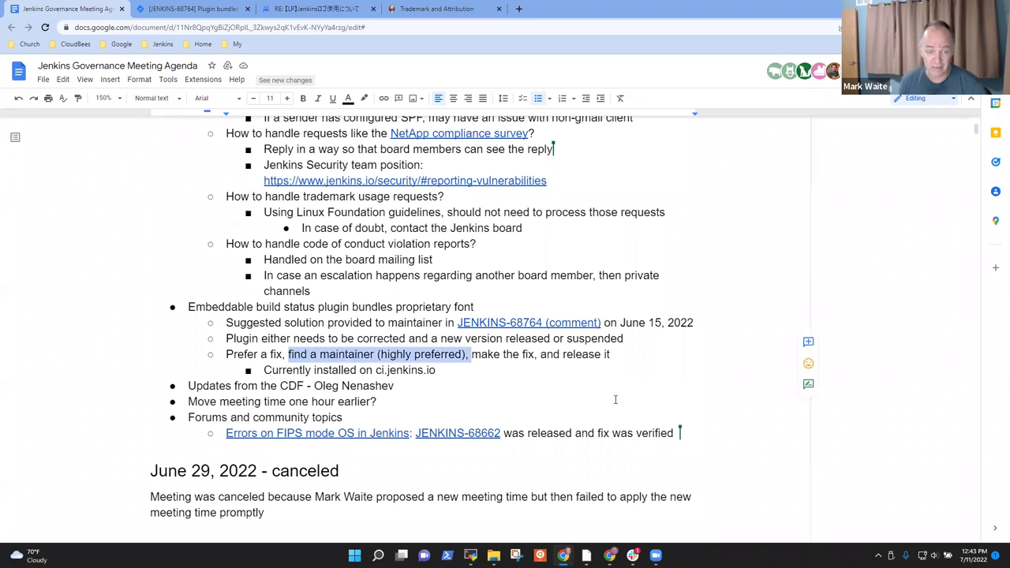
pyautogui.hotkey('shift', 'Left')
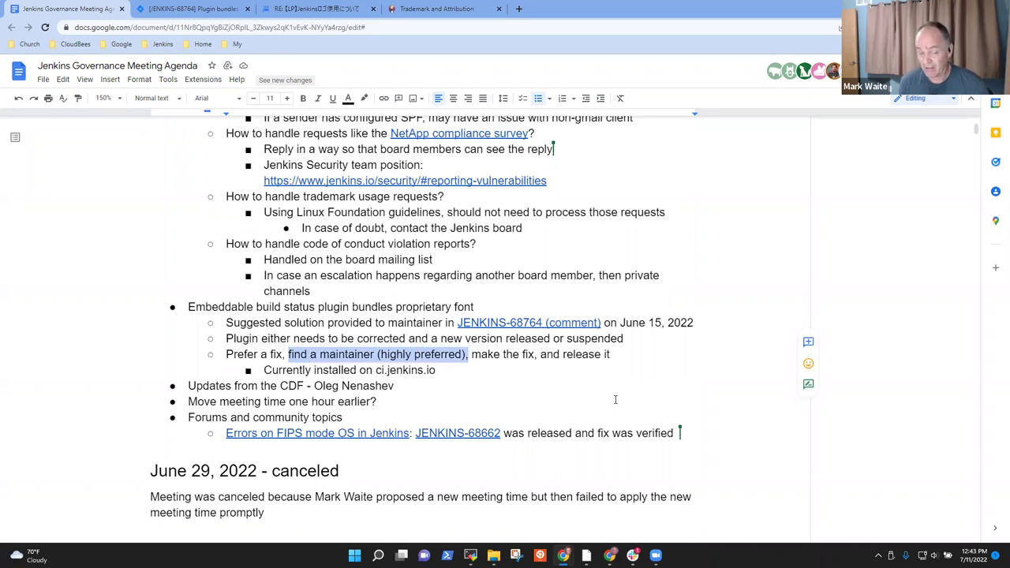
pyautogui.hotkey('shift', 'Left')
pyautogui.press('Up')
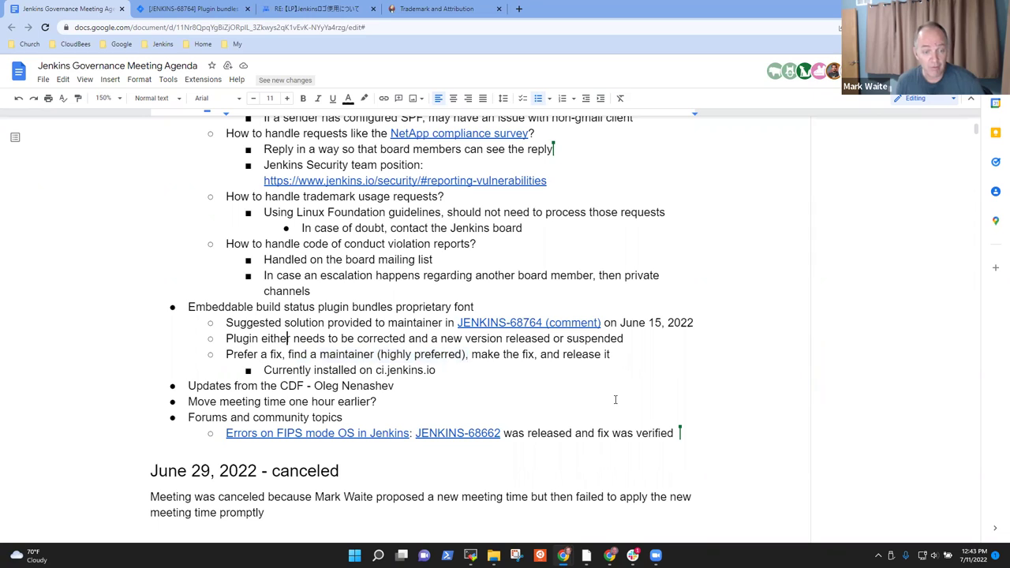
pyautogui.hotkey('ctrl', 'Right')
pyautogui.hotkey('ctrl', 'Right')
pyautogui.hotkey('ctrl', 'Right')
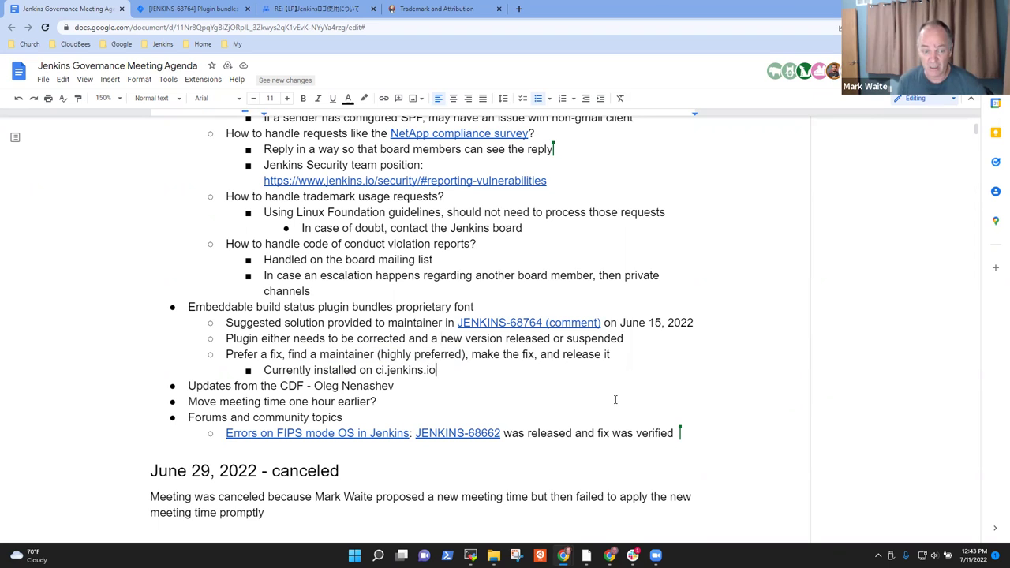
# Add a sub-bullet under the embeddable build status plugin topic reading 'Give ourselves 2 weeks, announce that we will suspend in 2 weeks unless adopted'.
pyautogui.press('Return')
pyautogui.hotkey('shift', 'Tab')
pyautogui.write('FG')
pyautogui.press('BackSpace')
pyautogui.press('BackSpace')
pyautogui.write('Give')
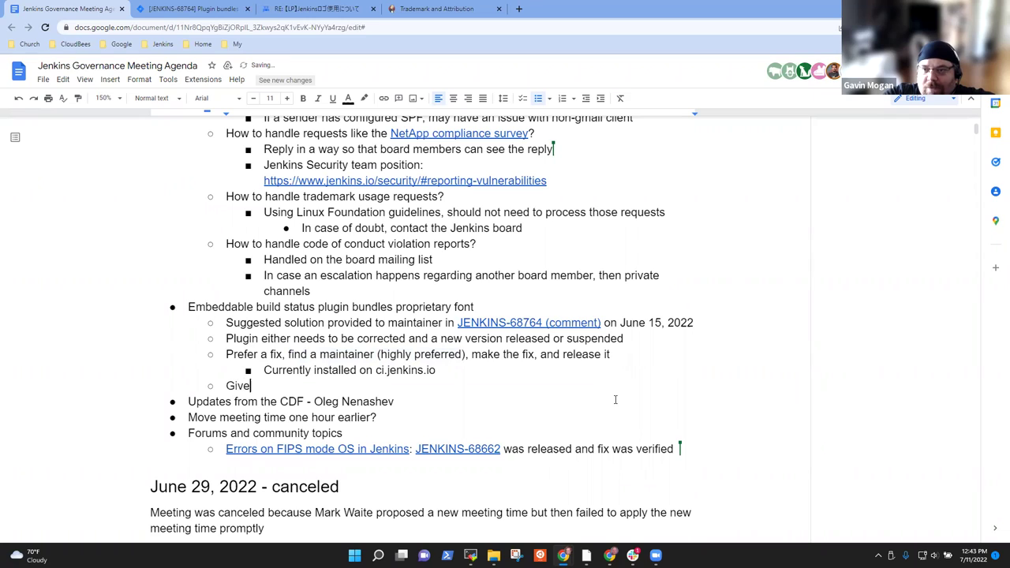
pyautogui.write(' ours')
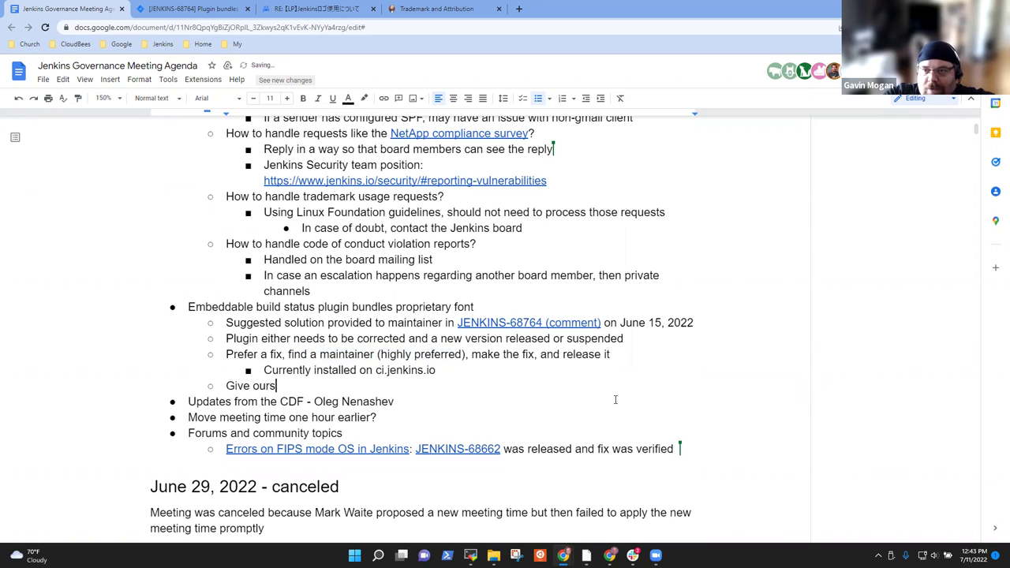
pyautogui.write('llves')
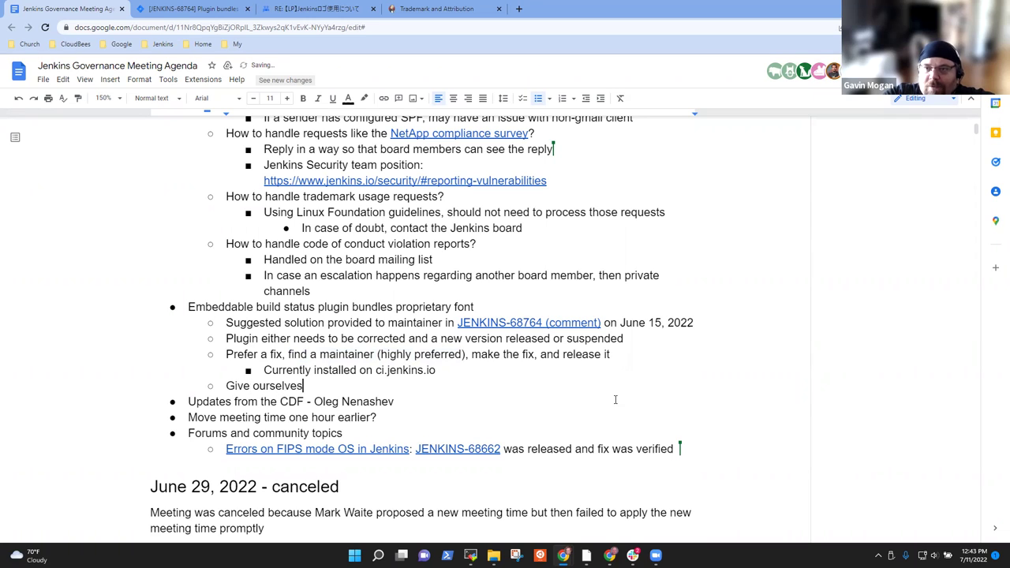
pyautogui.write('2 w')
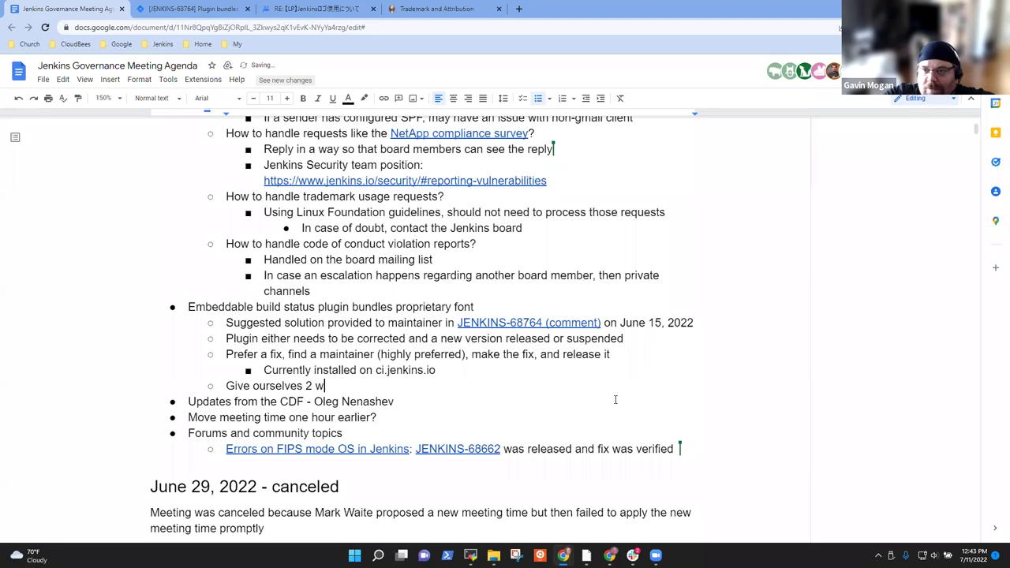
pyautogui.write('eeks, ')
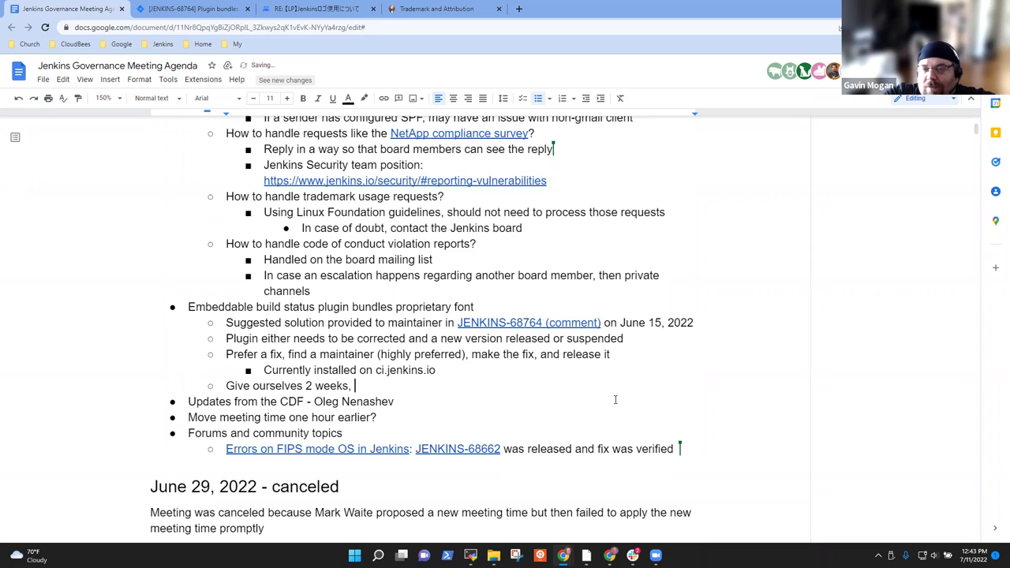
pyautogui.write('announce t')
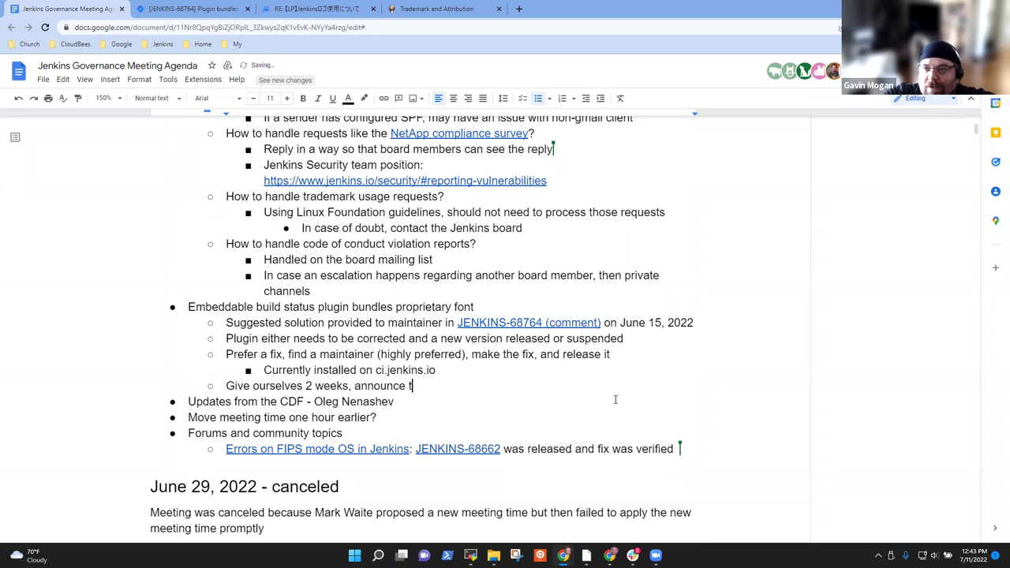
pyautogui.write('hat we will susp')
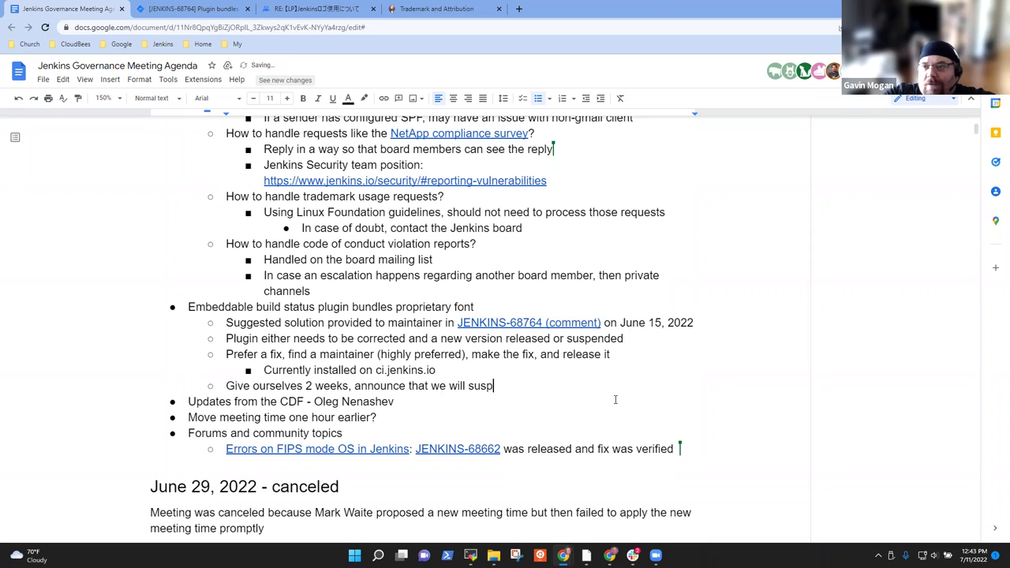
pyautogui.write('end in ')
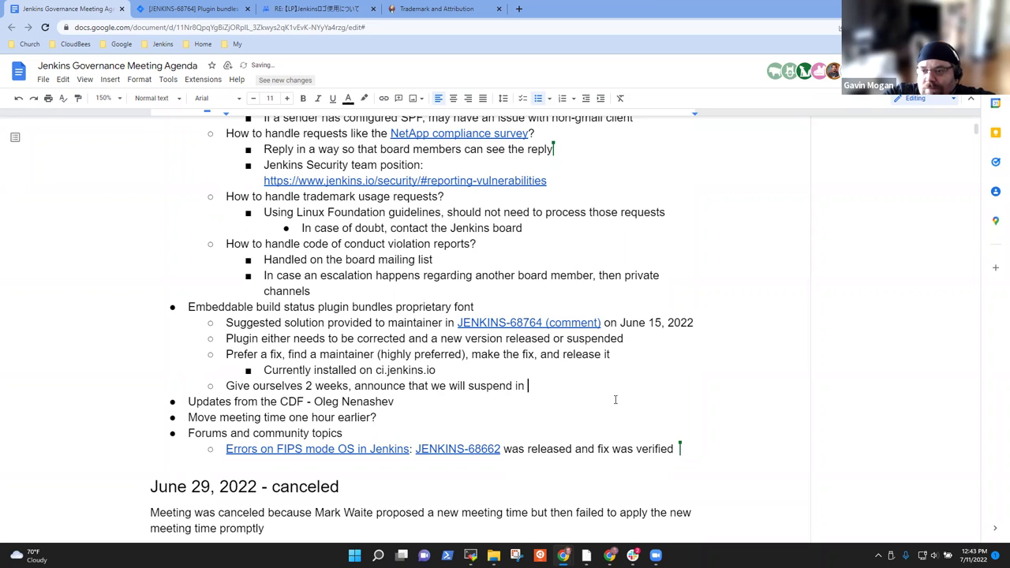
pyautogui.write('2 weeks unless ad')
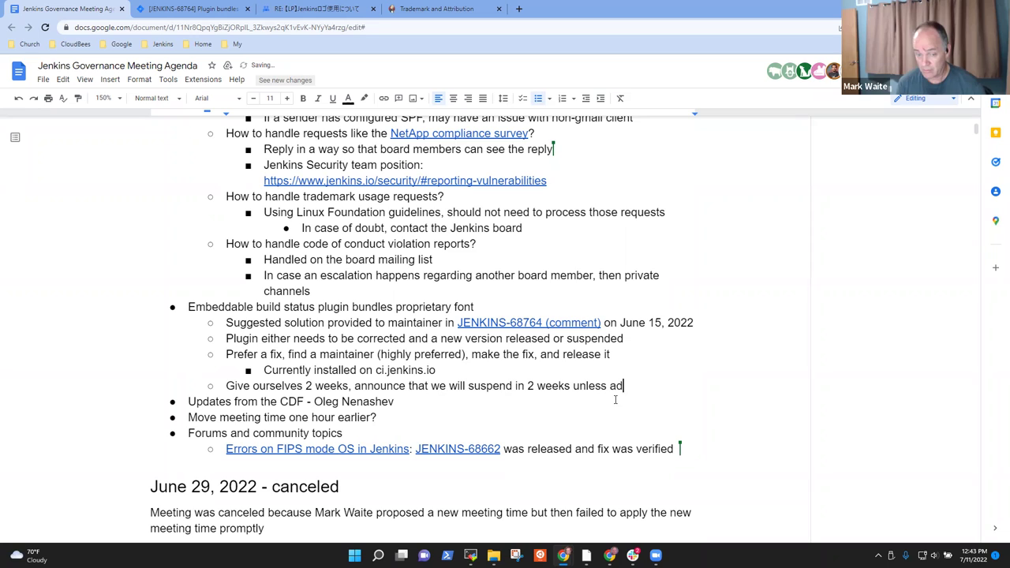
pyautogui.write('opted?')
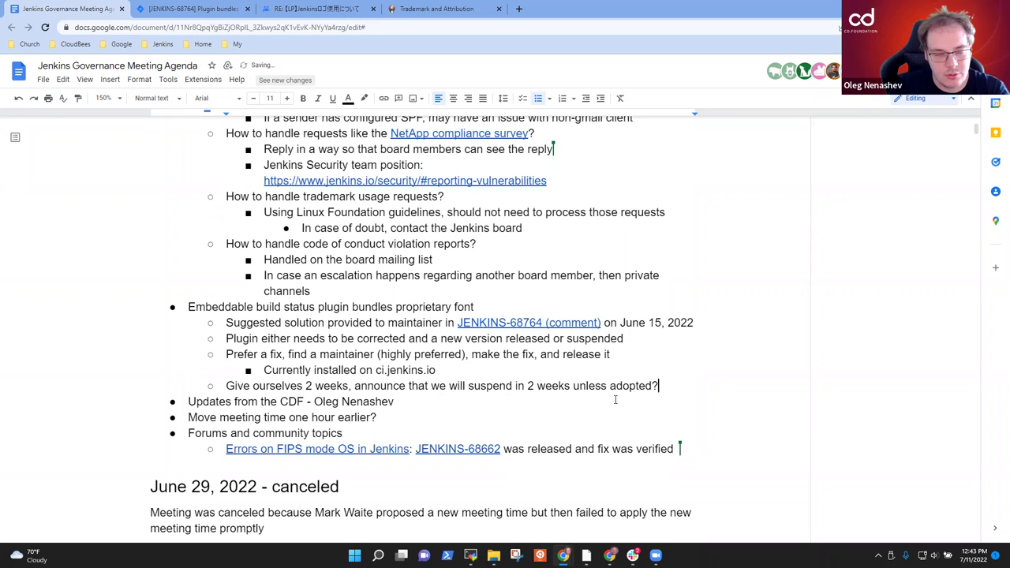
pyautogui.press('BackSpace')
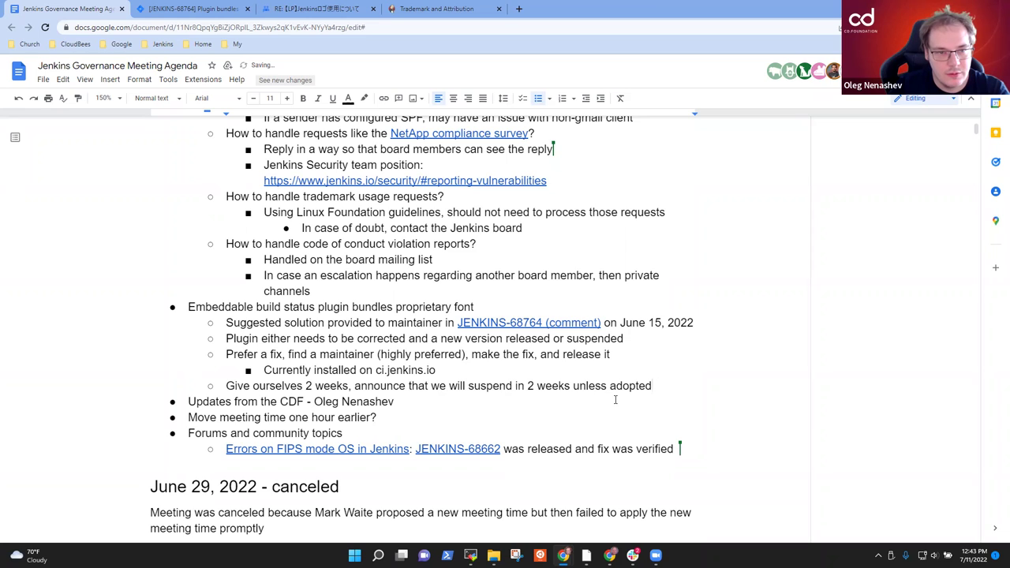
# Insert the responsible person's first name before 'announce' in the 'Give ourselves 2 weeks' sub-bullet.
pyautogui.hotkey('ctrl', 'Left')
pyautogui.hotkey('ctrl', 'Left')
pyautogui.hotkey('ctrl', 'Left')
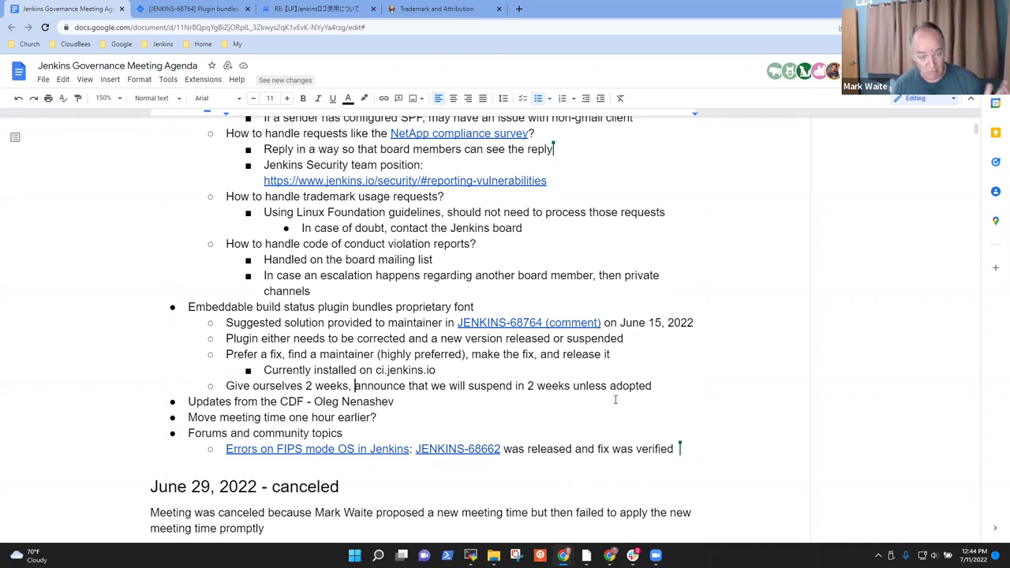
pyautogui.write('Mark')
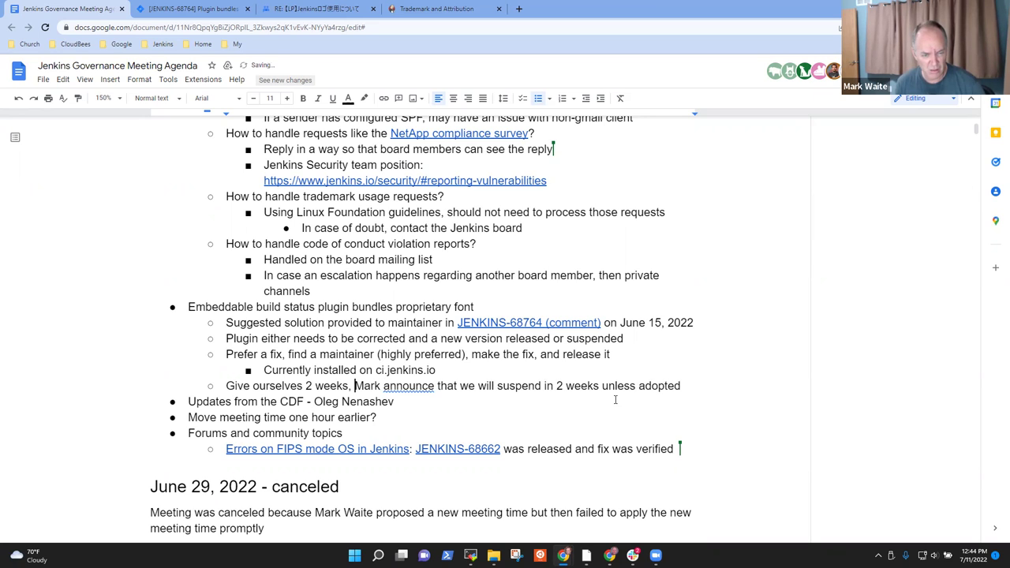
# Highlight the suspension announcement clause and the 'Embeddable build status plugin bundles proprietary font' heading to recap the decision.
pyautogui.hotkey('ctrl', 'Left')
pyautogui.hotkey('shift', 'End')
pyautogui.press('Left')
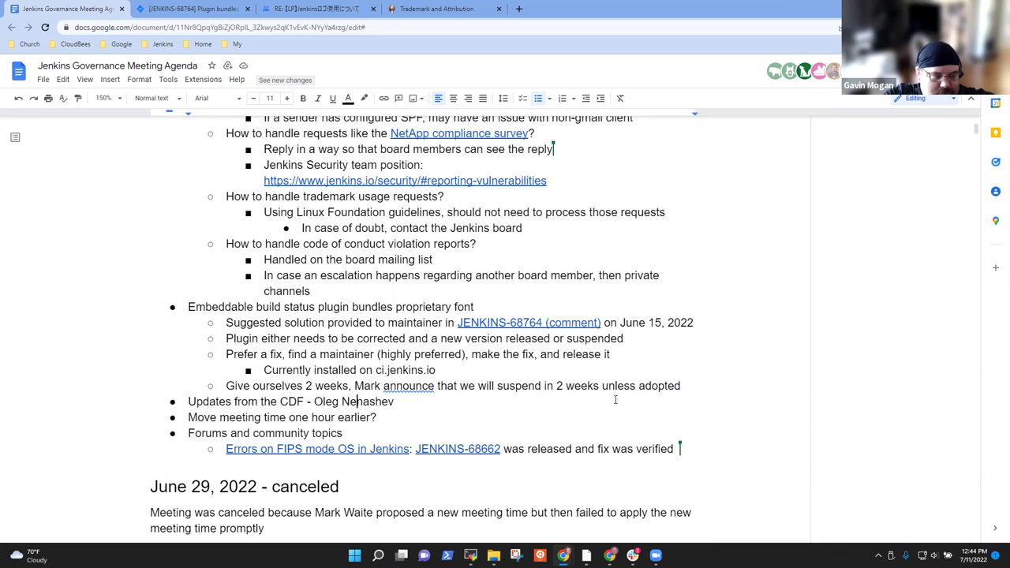
pyautogui.hotkey('shift', 'End')
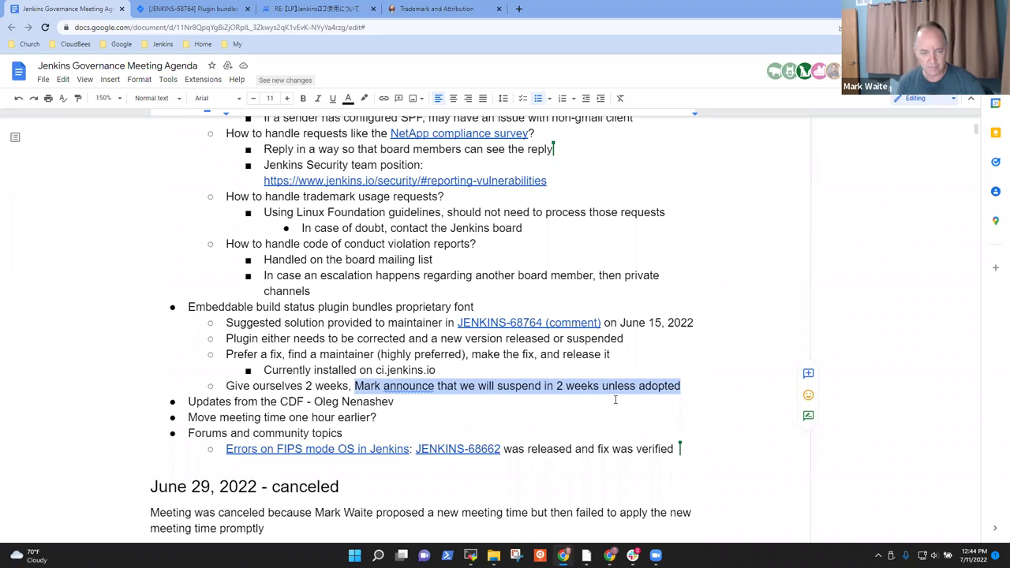
pyautogui.press('Right')
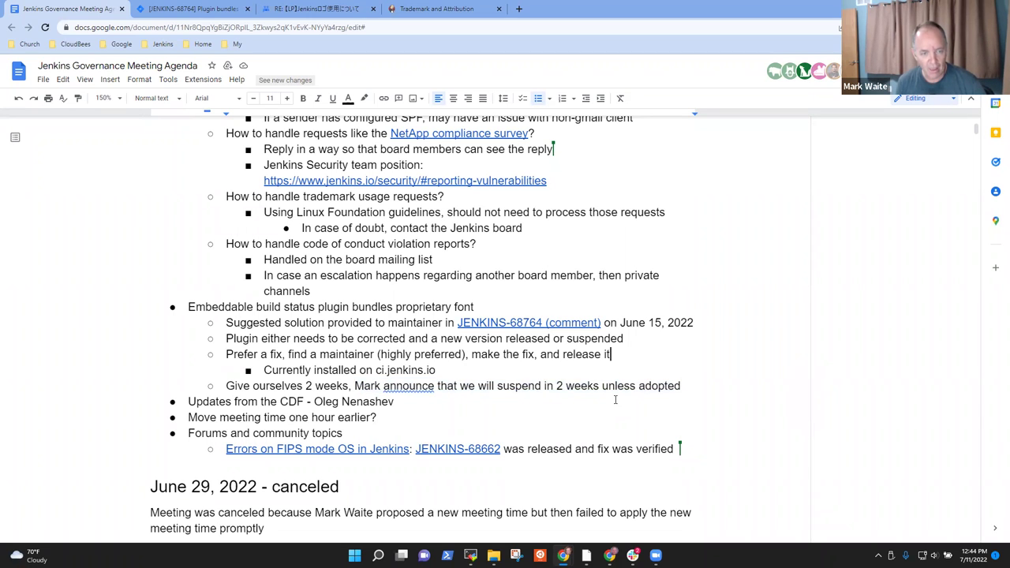
pyautogui.hotkey('shift', 'End')
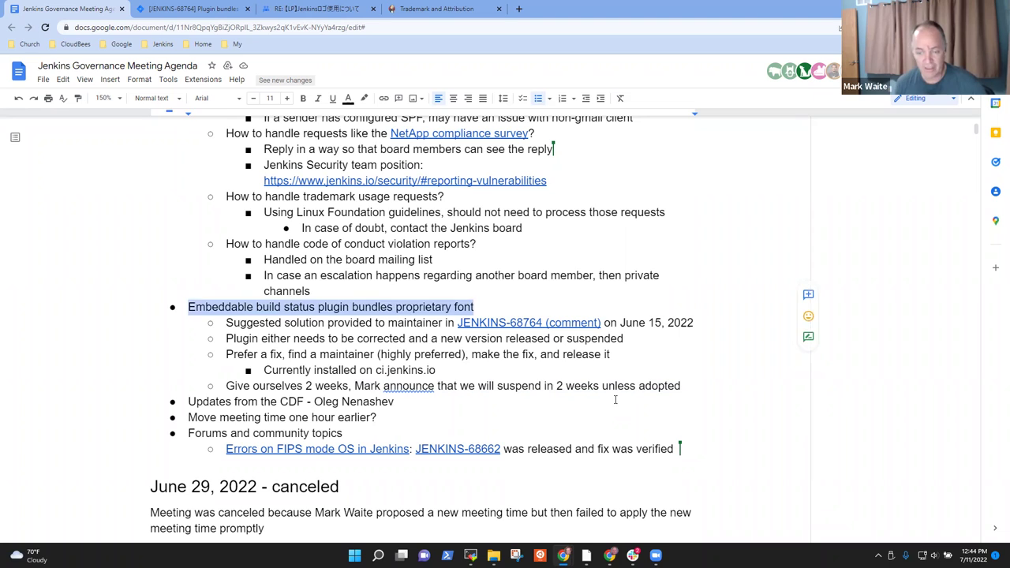
# Add a sub-bullet under 'Updates from the CDF' reading 'Elections have established the CDF governing board'.
pyautogui.press('Down')
pyautogui.press('Down')
pyautogui.press('Down')
pyautogui.press('Down')
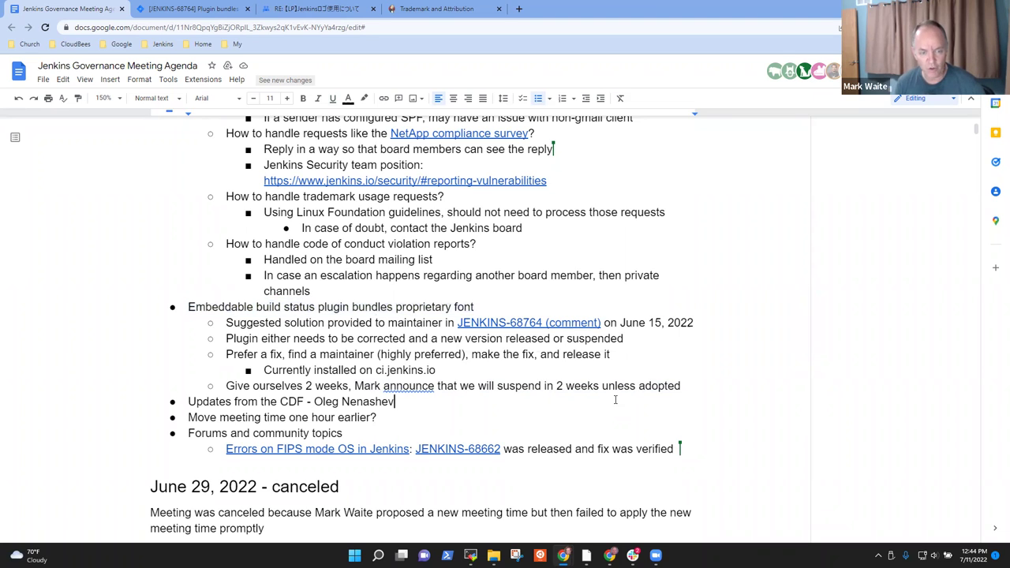
pyautogui.press('Return')
pyautogui.press('Tab')
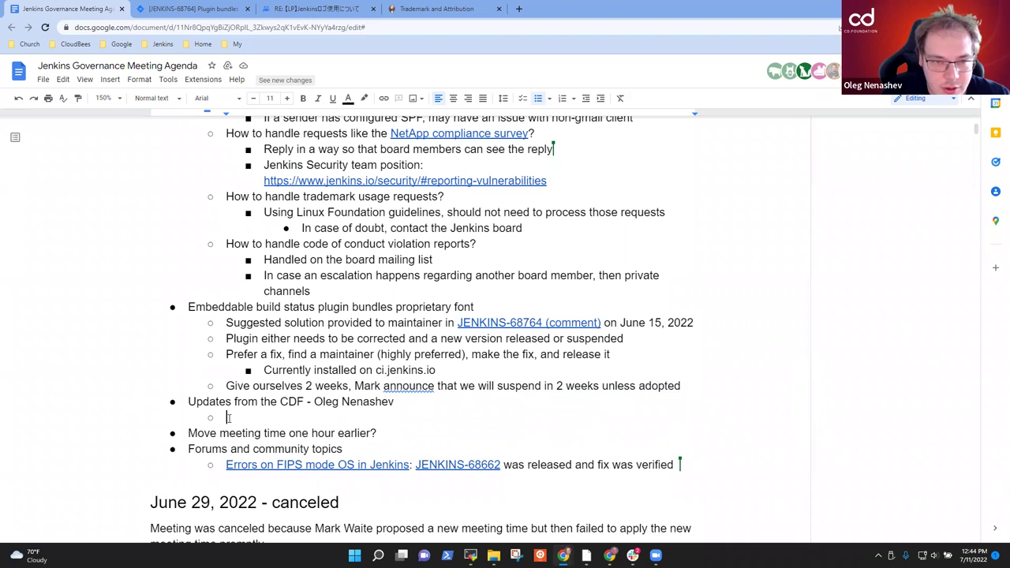
pyautogui.write('Elections ')
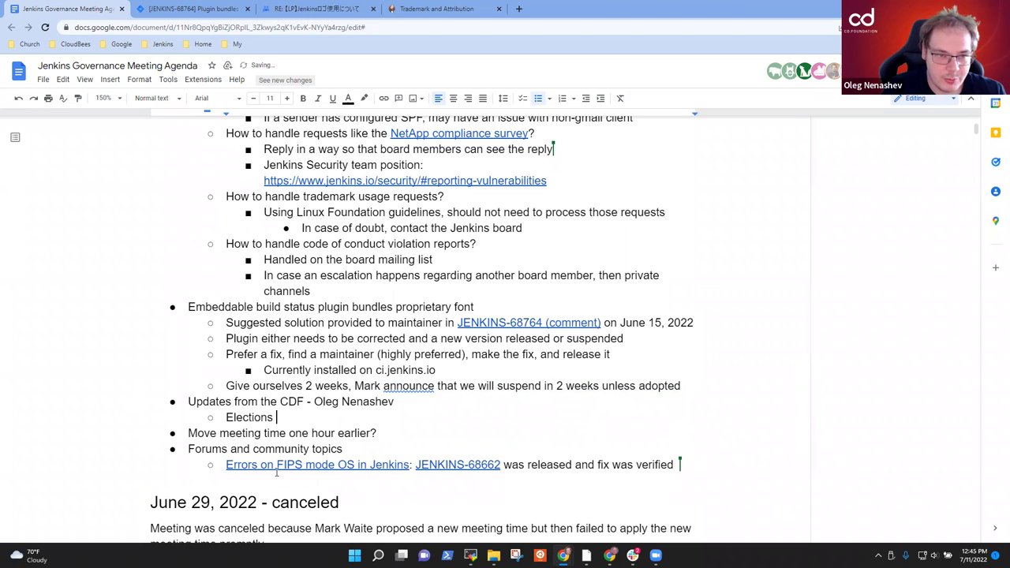
pyautogui.write('have established the CDF governing board')
# Add another CDF updates sub-bullet reading 'Foundation is recovering, becoming stronger'.
pyautogui.press('Return')
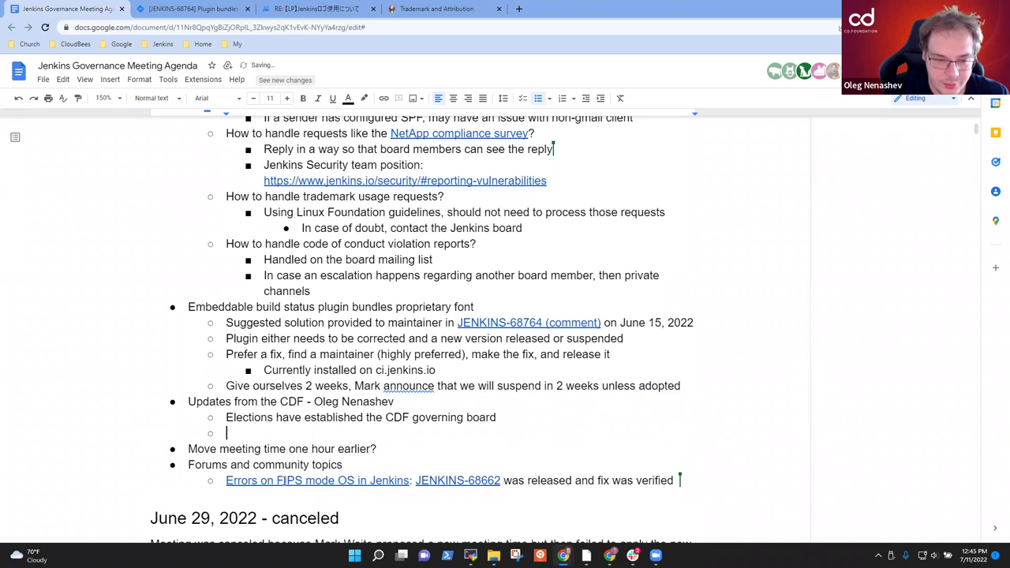
pyautogui.write('Foundation is ')
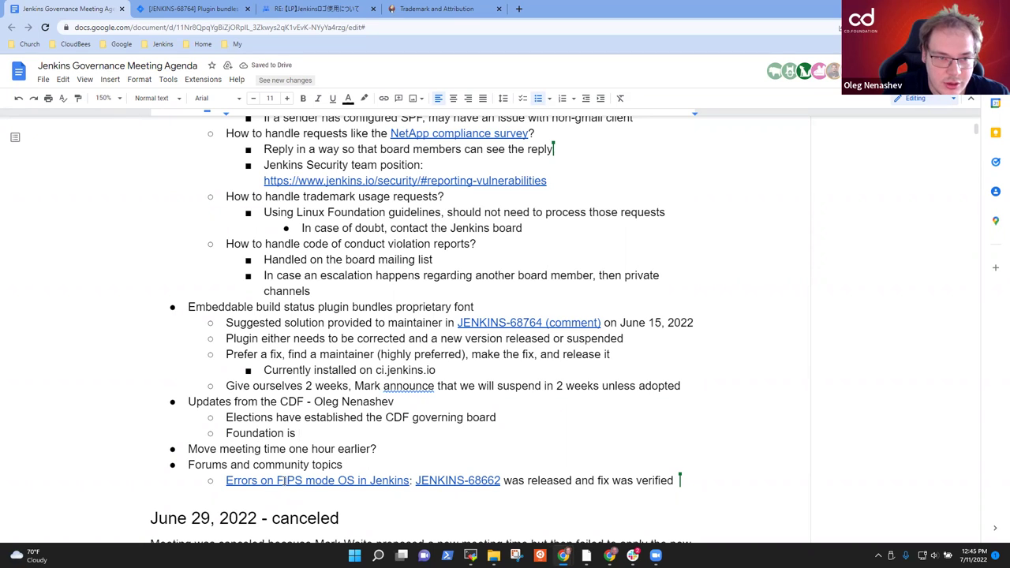
pyautogui.write('recov')
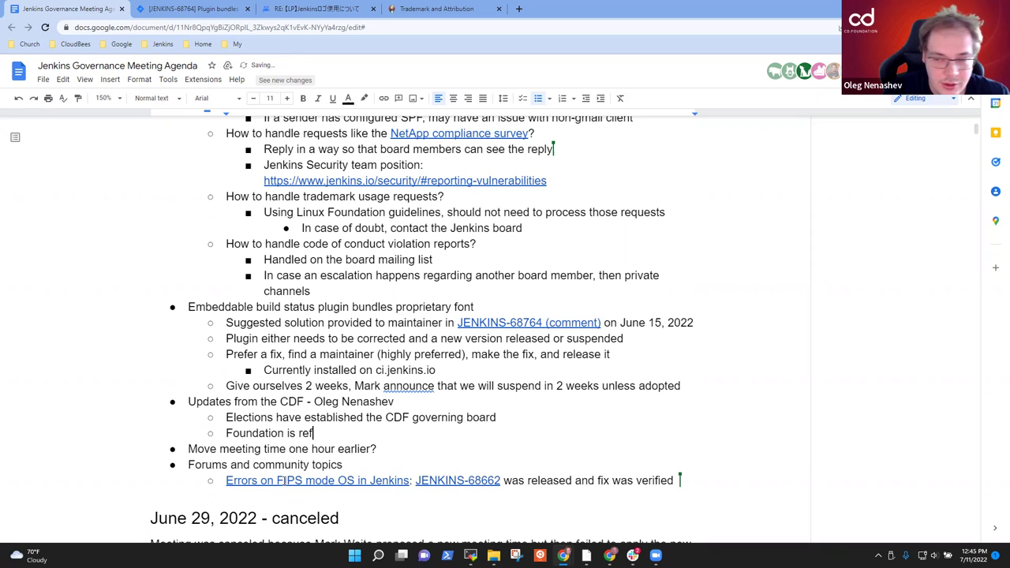
pyautogui.write('ering')
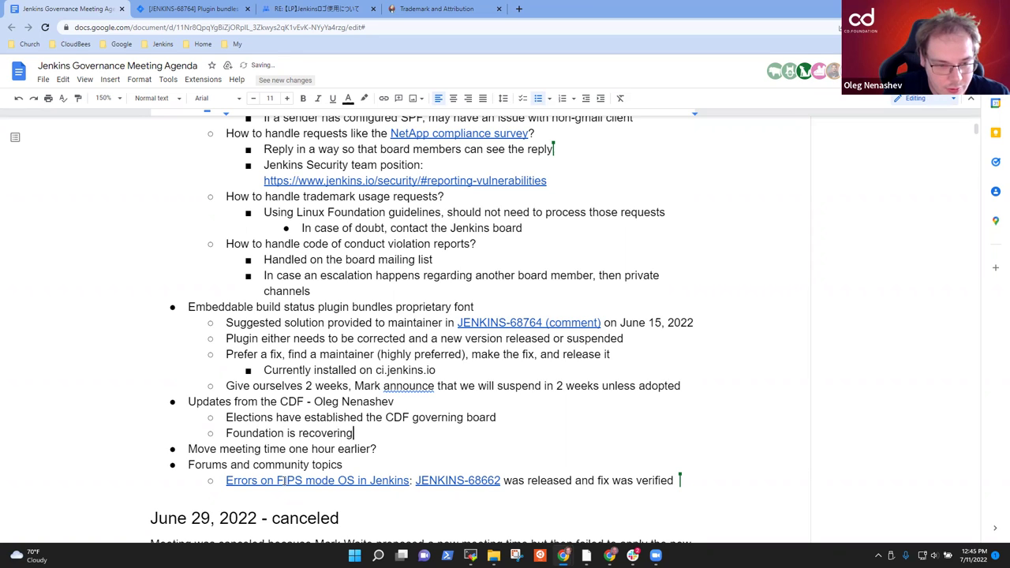
pyautogui.write(', ')
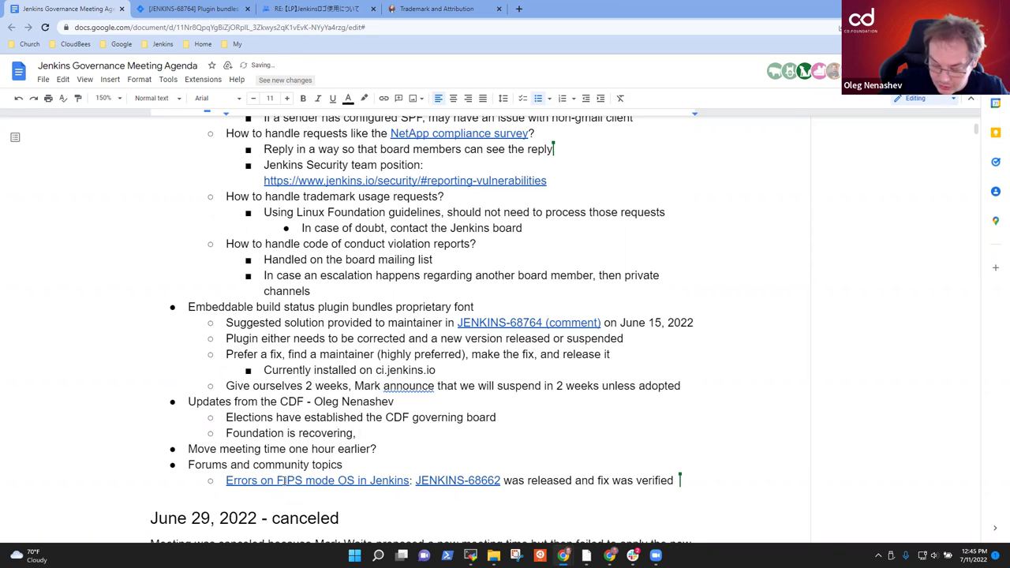
pyautogui.write('becoming stro')
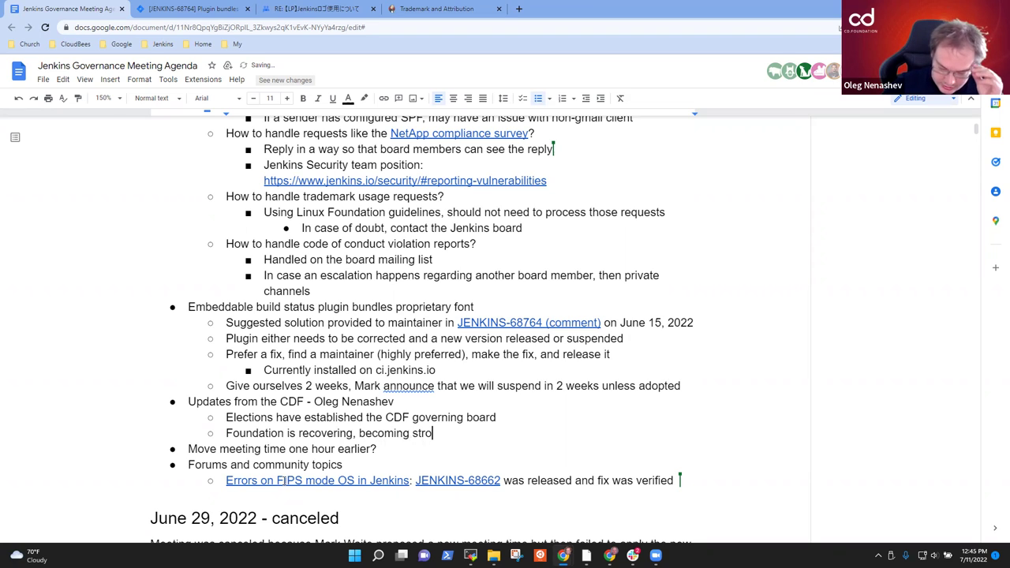
pyautogui.write('nger')
# Add a sub-bullet at the end of 'Updates from the CDF' reading 'Moving in the right direction'.
pyautogui.press('Return')
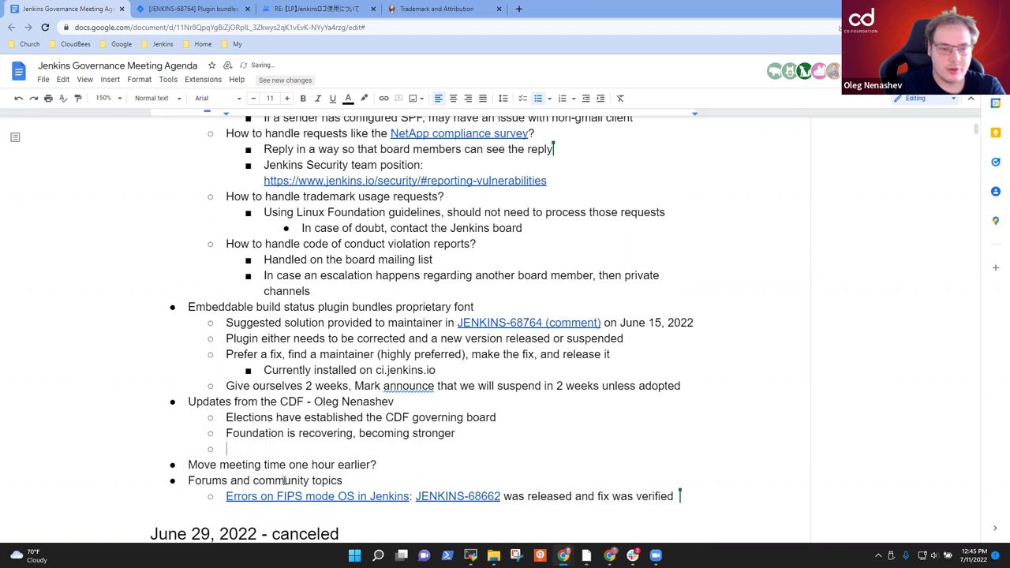
pyautogui.write('Moving')
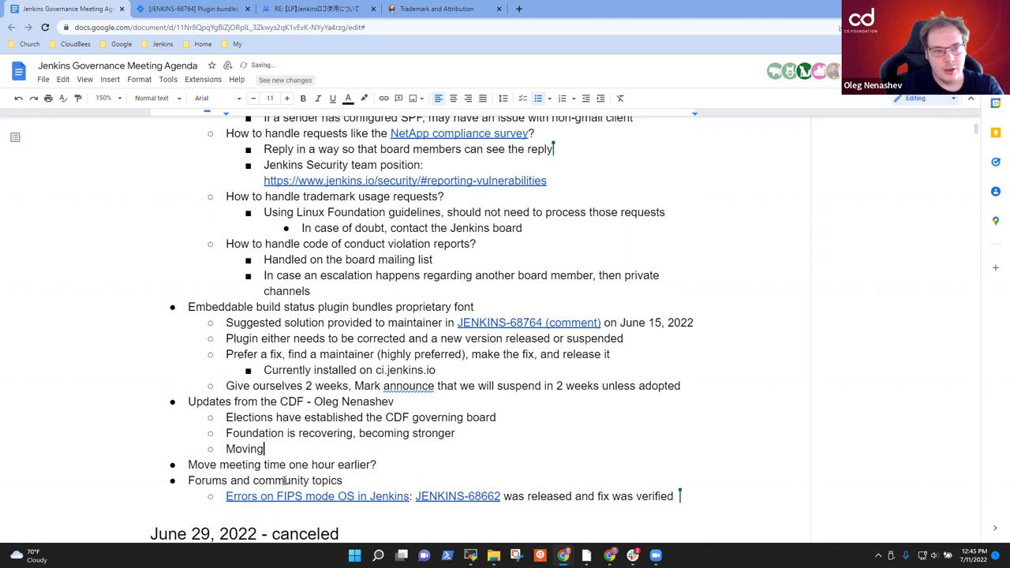
pyautogui.write(' in the right direc')
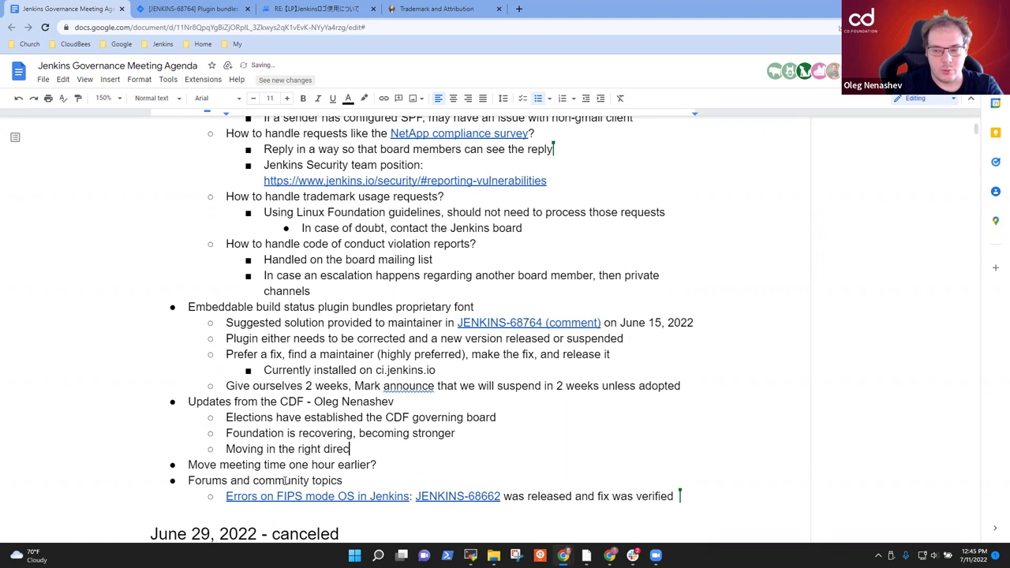
pyautogui.write('tion')
# Add a CDF updates sub-bullet below it reading 'Pyrsia has applied for CDF membership'.
pyautogui.scroll(-2, 342, 468)
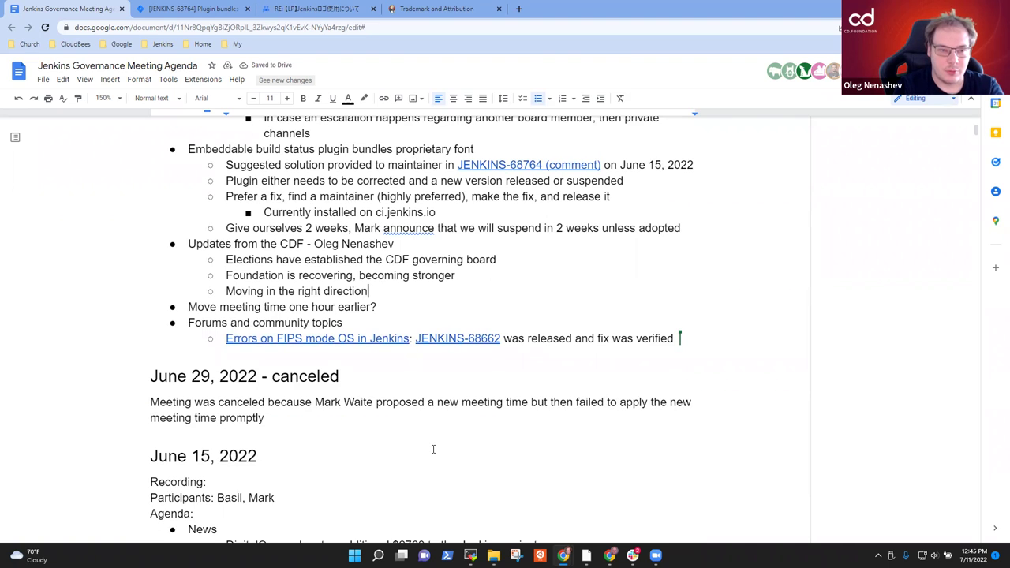
pyautogui.press('Return')
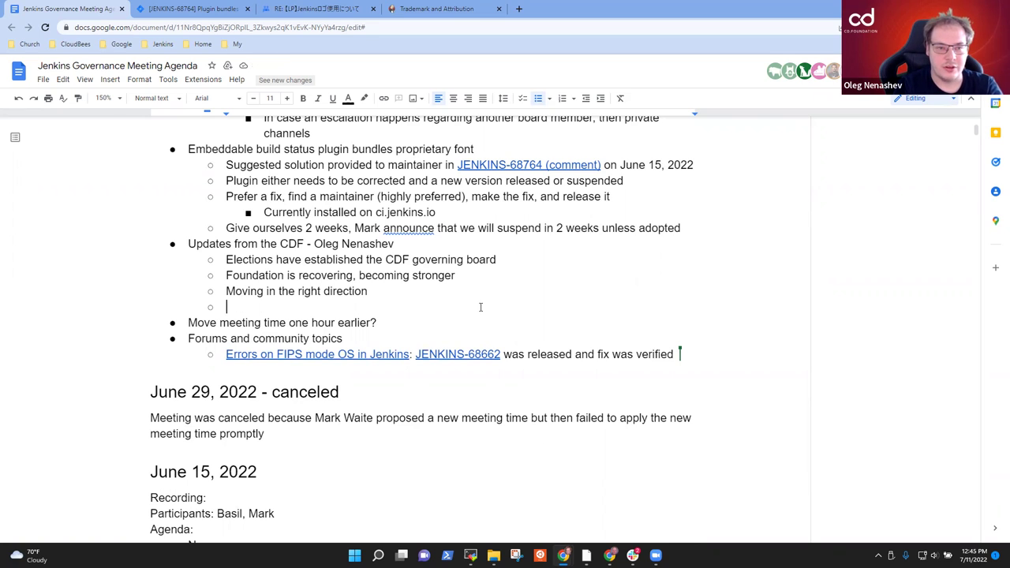
pyautogui.write('Distribute')
pyautogui.hotkey('ctrl', 'BackSpace')
pyautogui.write('Pyrsia ')
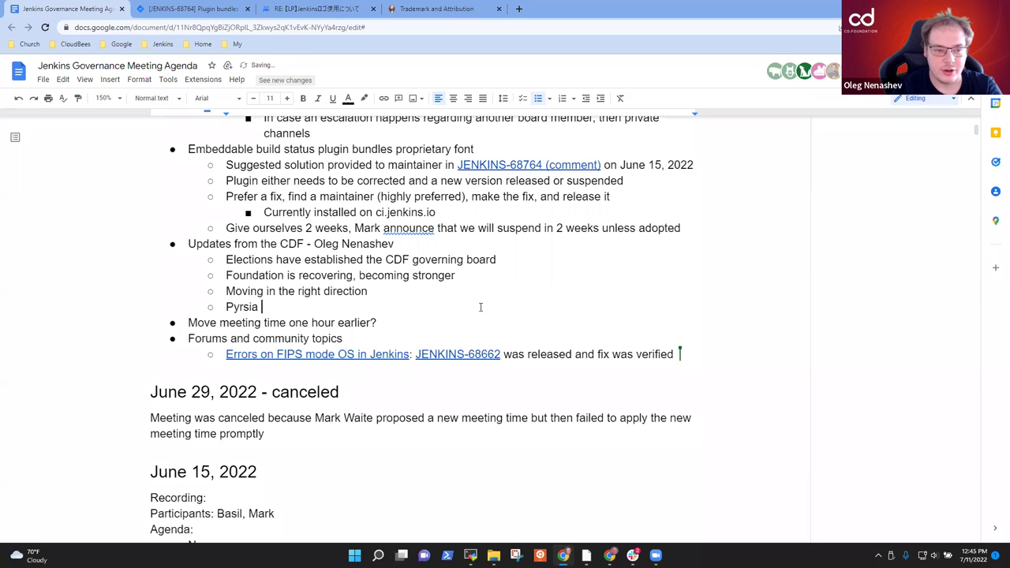
pyautogui.write('has applied for ')
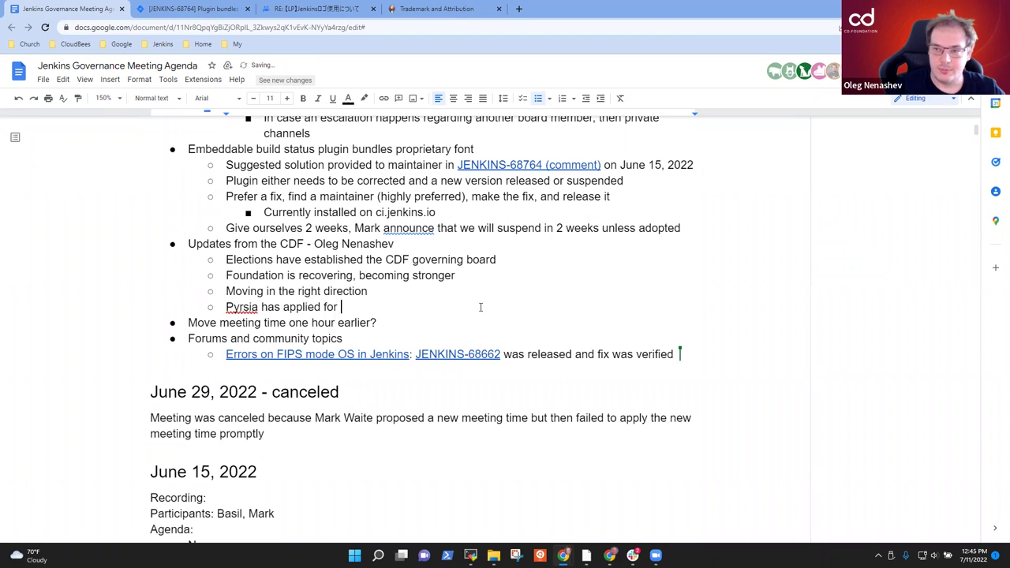
pyautogui.write('CDF members')
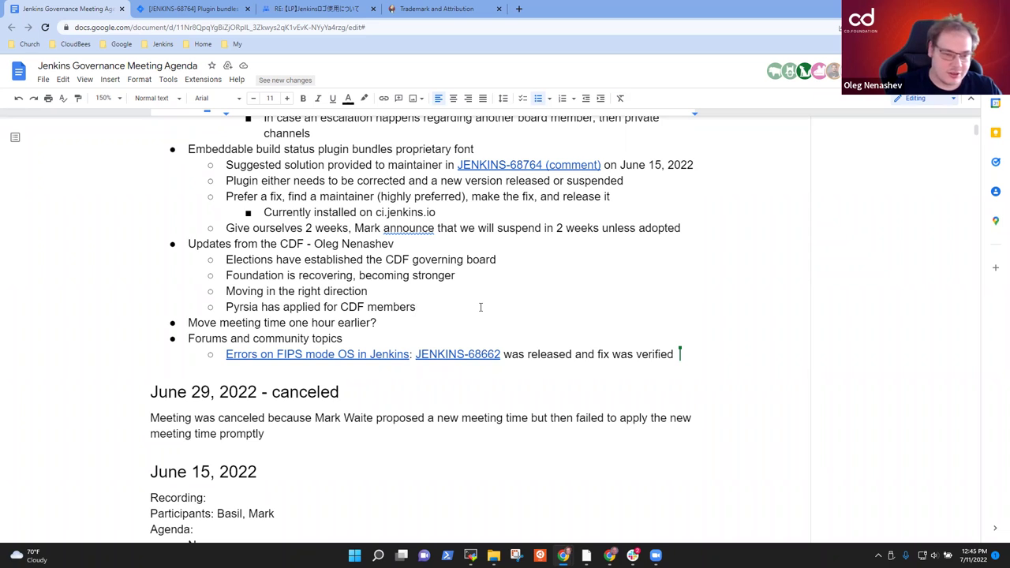
pyautogui.write('hip')
# Add a nested bullet under the Pyrsia item reading 'Decentralized package repository sponsored by JFrog, Red Hat, and others'.
pyautogui.press('Return')
pyautogui.press('Tab')
pyautogui.write('dece')
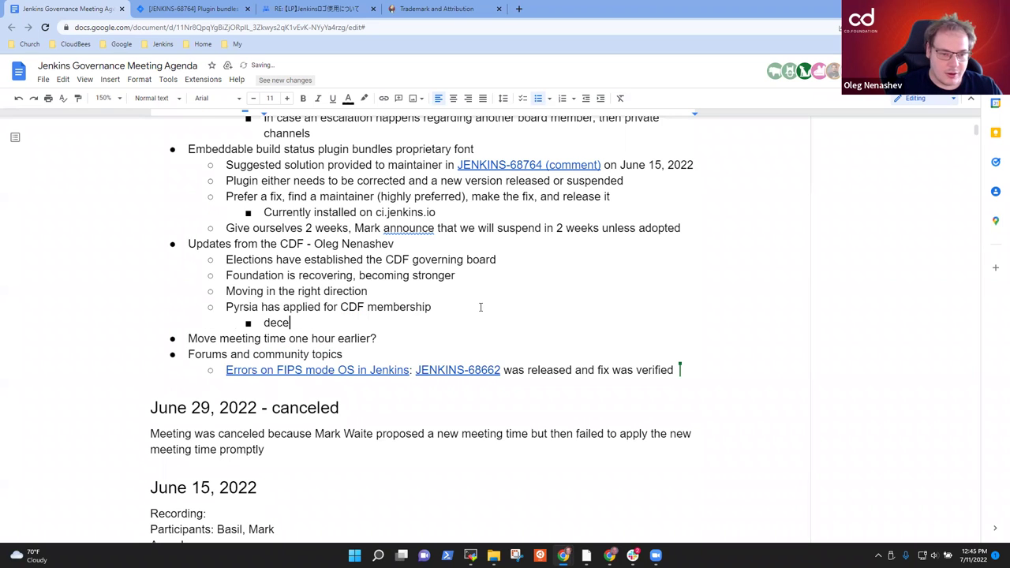
pyautogui.write('ntralized ')
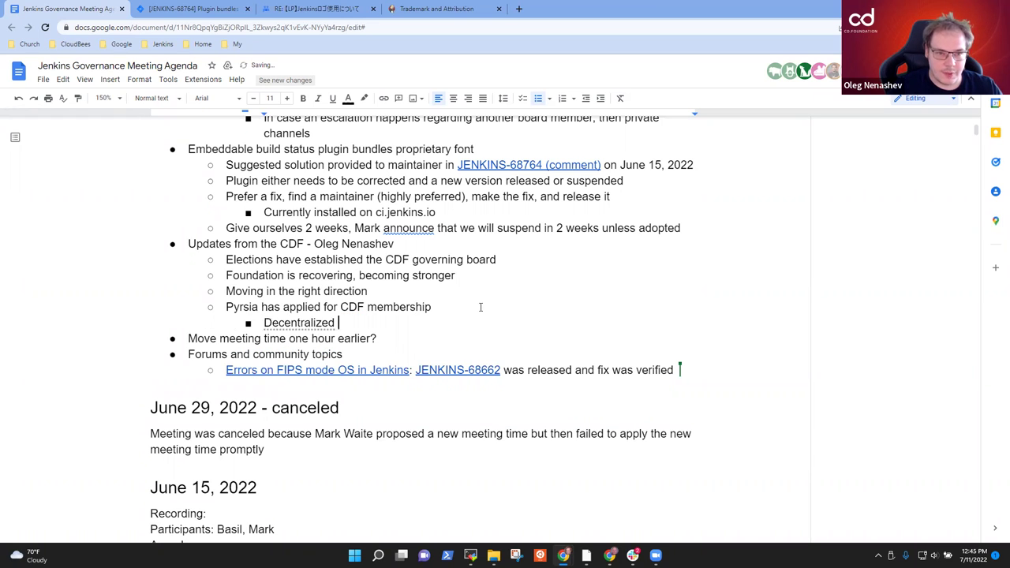
pyautogui.write('package repositopry')
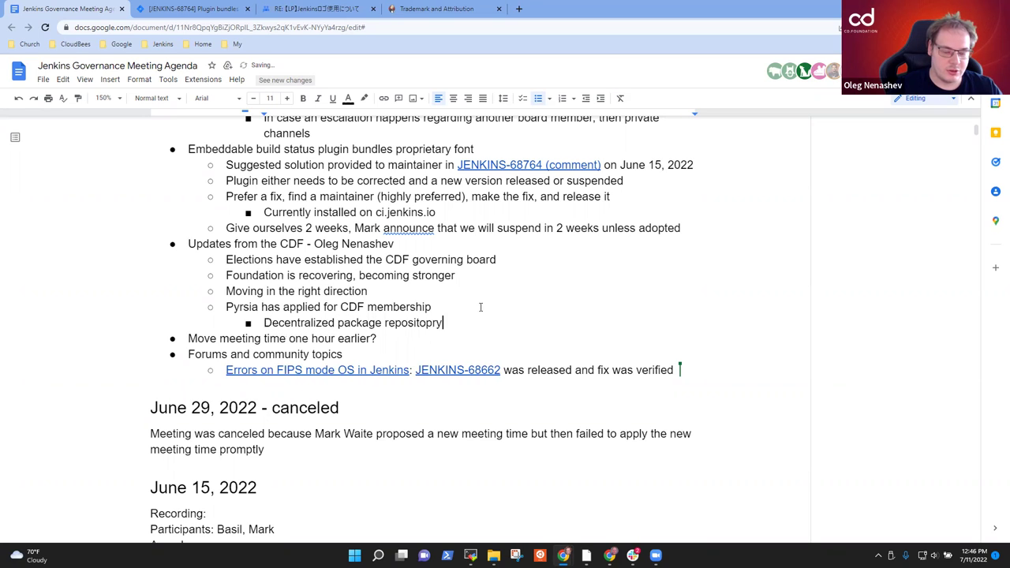
pyautogui.press('BackSpace')
pyautogui.press('BackSpace')
pyautogui.press('BackSpace')
pyautogui.write('ry sponso')
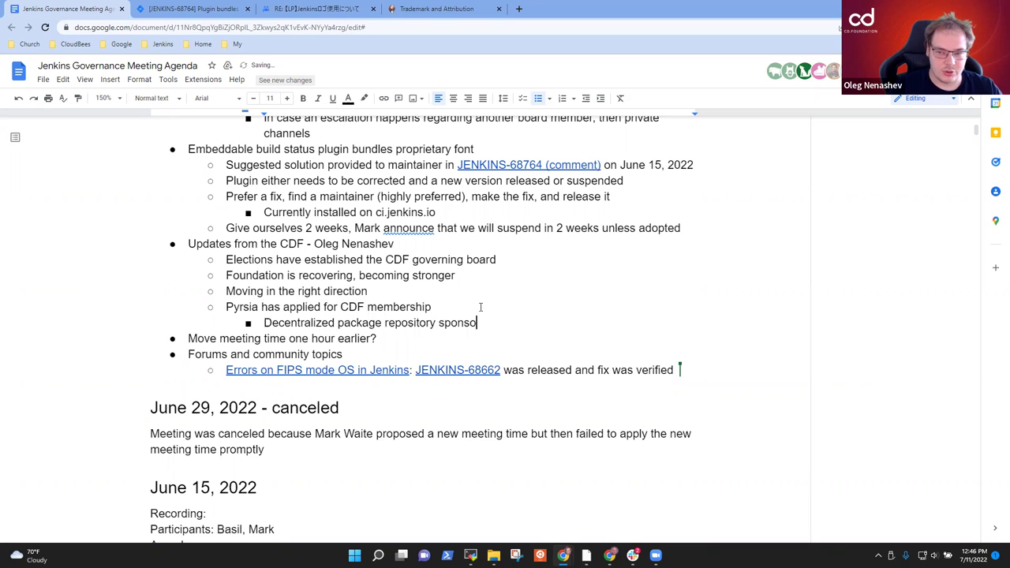
pyautogui.write('red by ')
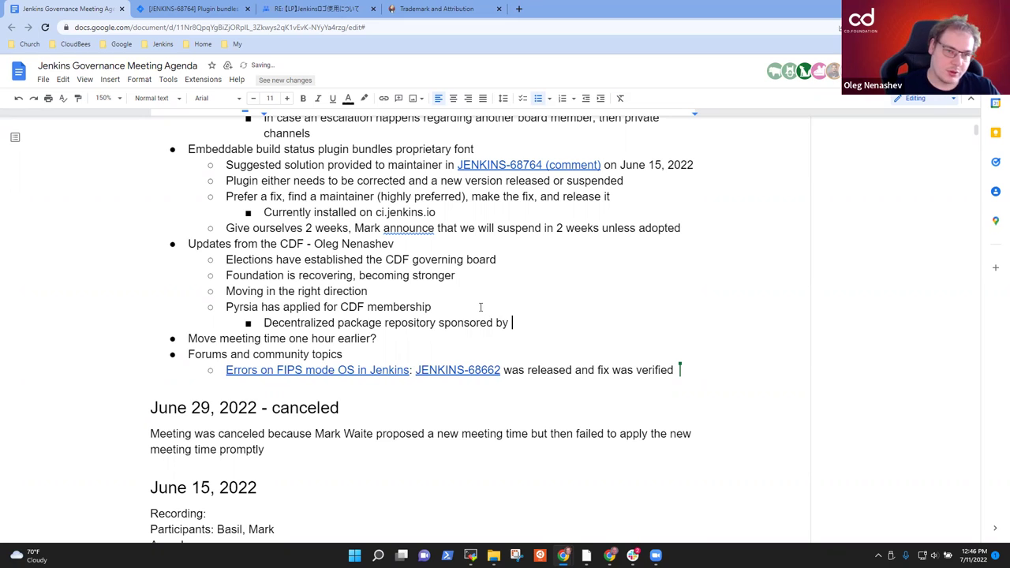
pyautogui.write('JFrog, Red Hat, and others')
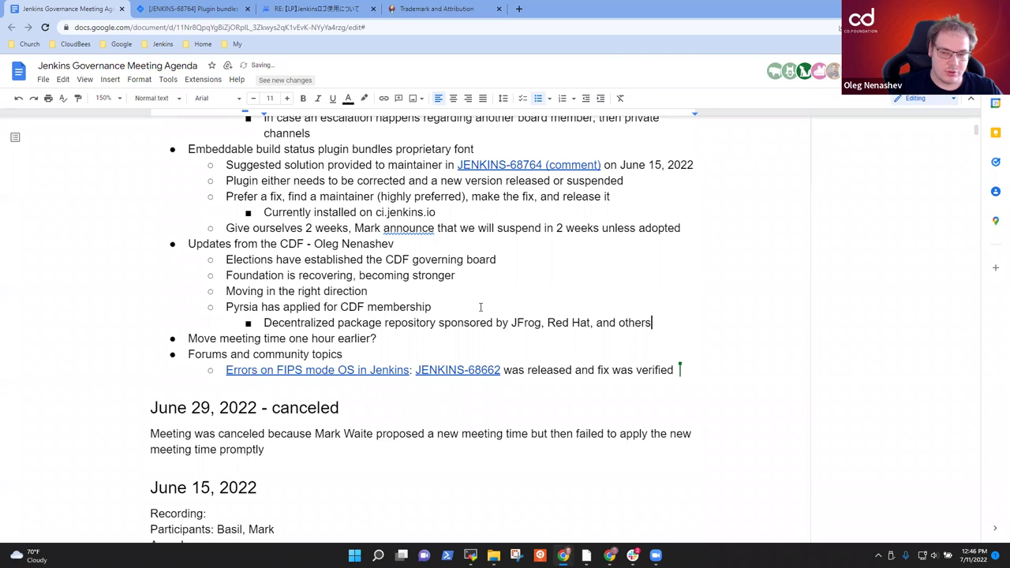
# Return to the CDF updates sub-bullet level and add 'Other projects considering CDF membership as well'.
pyautogui.press('Return')
pyautogui.hotkey('shift', 'Tab')
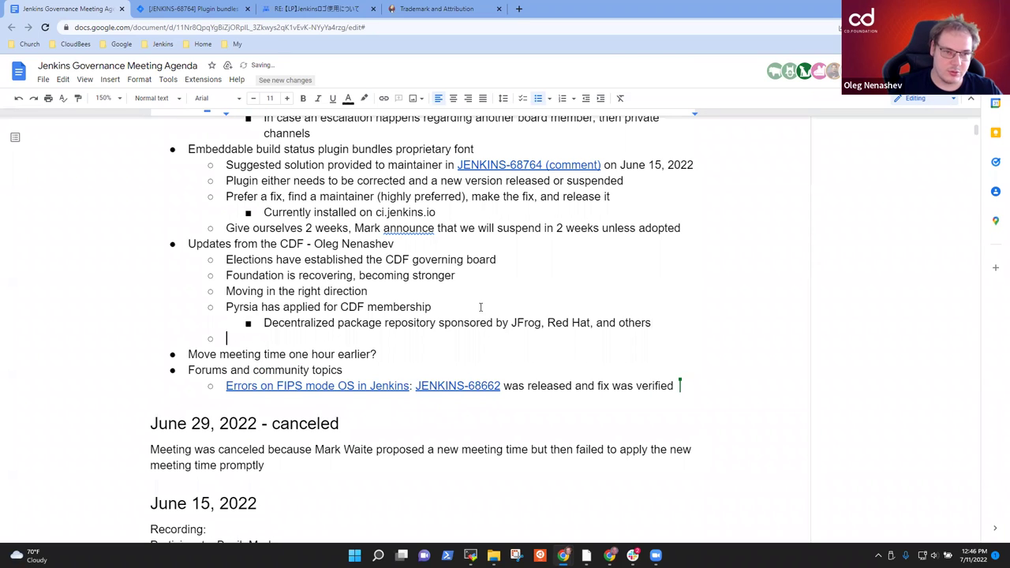
pyautogui.write('Other projects ')
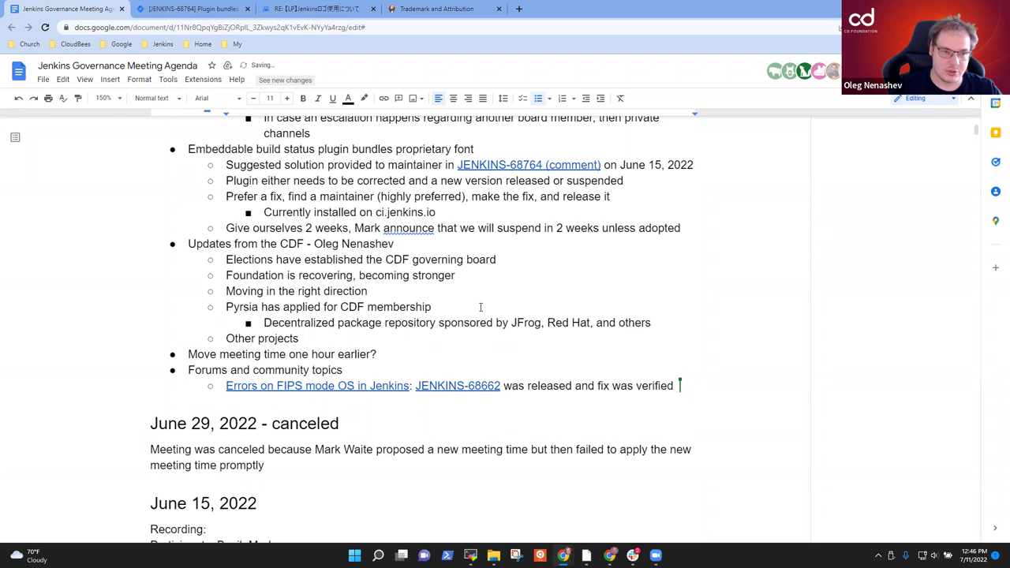
pyautogui.write('considering CDF membership as well')
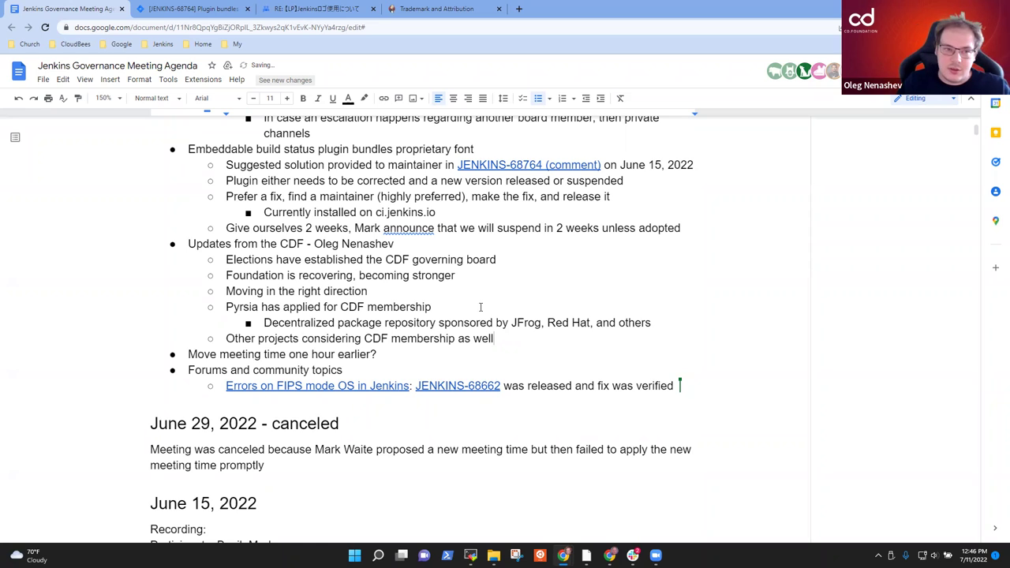
# Add a further CDF updates sub-bullet reading 'CDEvents specification moving towards 0.1 release'.
pyautogui.press('Return')
pyautogui.write('CDE')
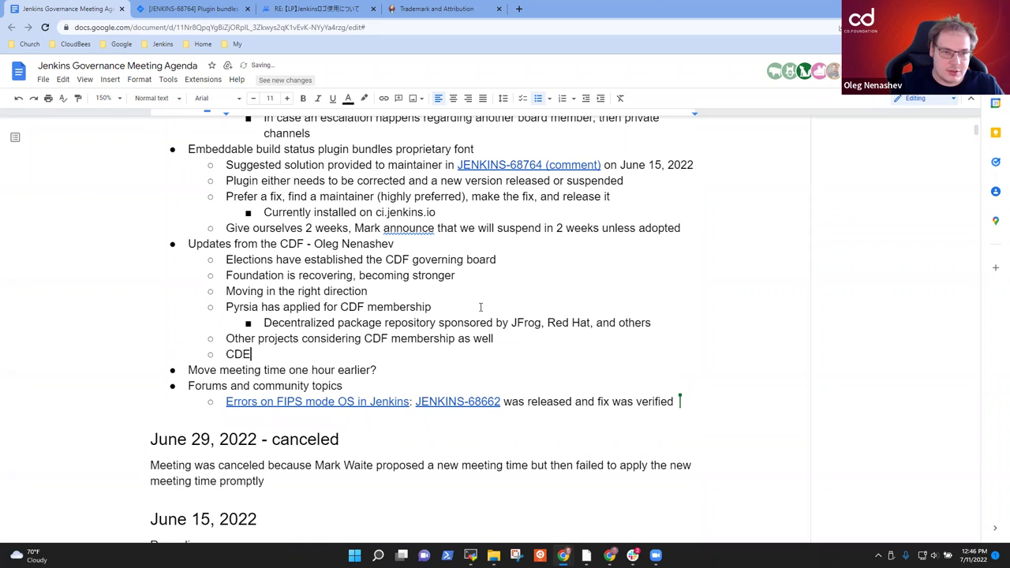
pyautogui.write('vents ')
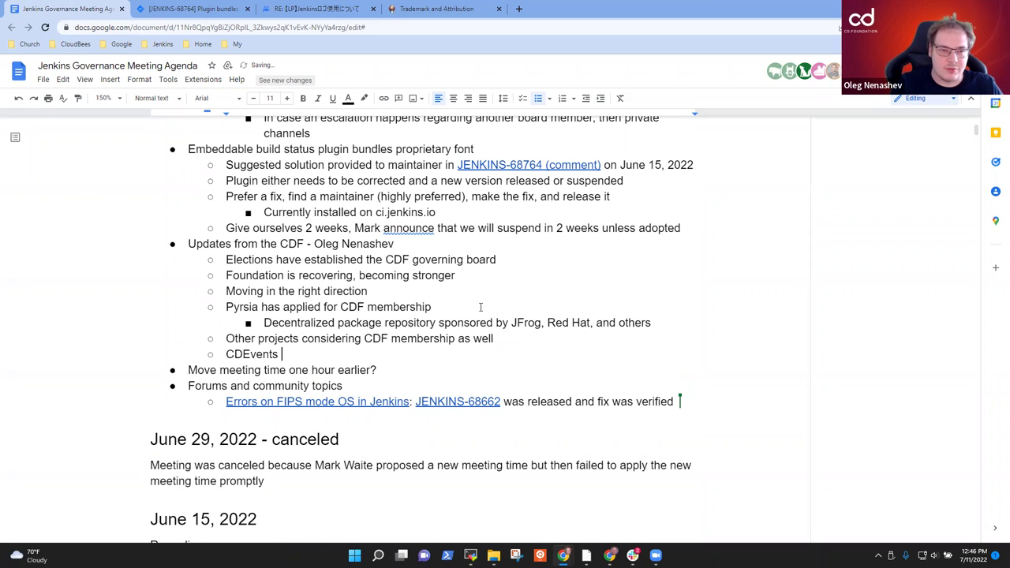
pyautogui.write('specification ')
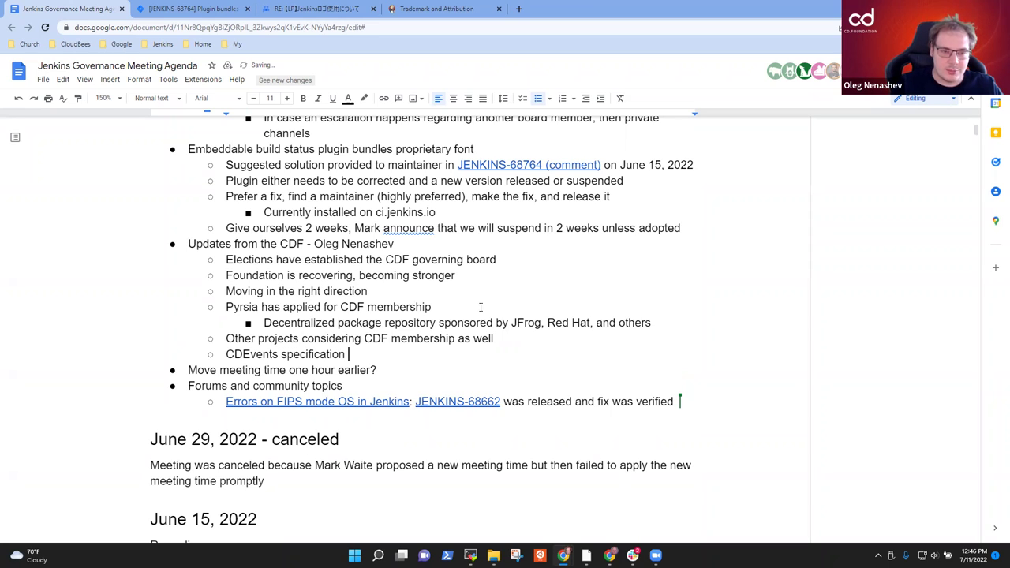
pyautogui.write('moving tow')
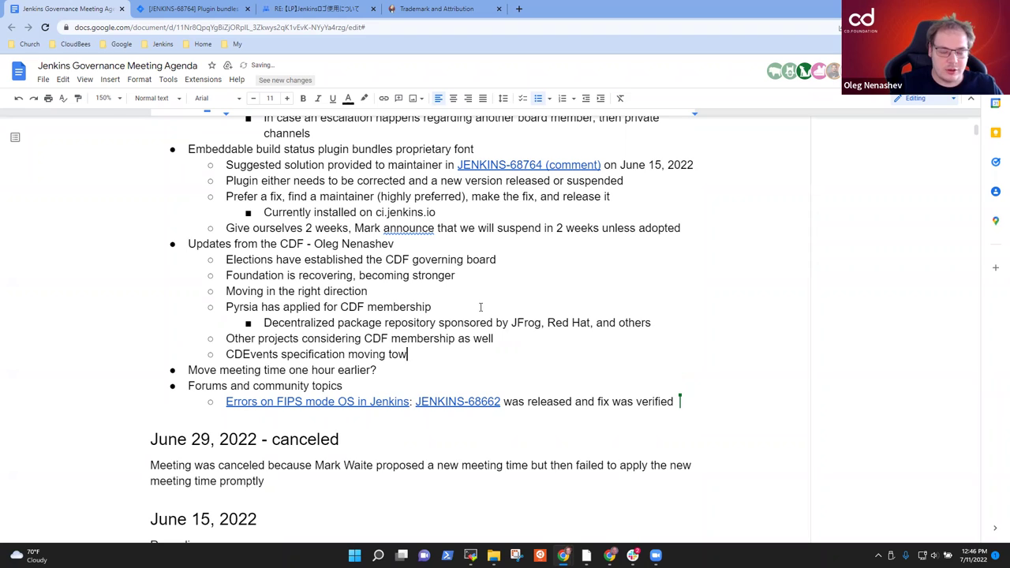
pyautogui.write('ards 01')
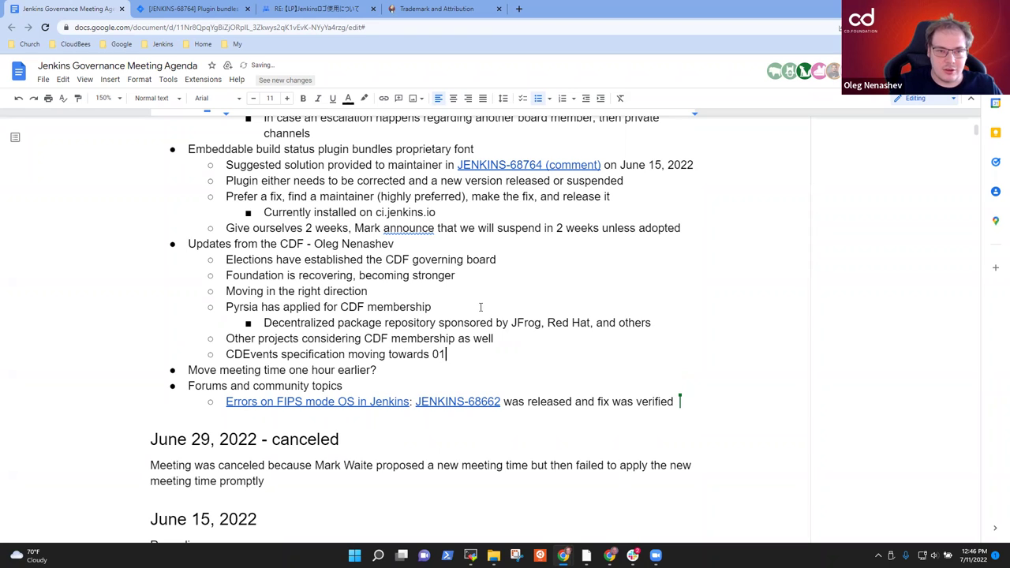
pyautogui.press('BackSpace')
pyautogui.write('.1 release')
# Add a nested bullet under the CDEvents item reading 'TOC budget planned to support the effort, write documentation, create tooling'.
pyautogui.press('Return')
pyautogui.press('Tab')
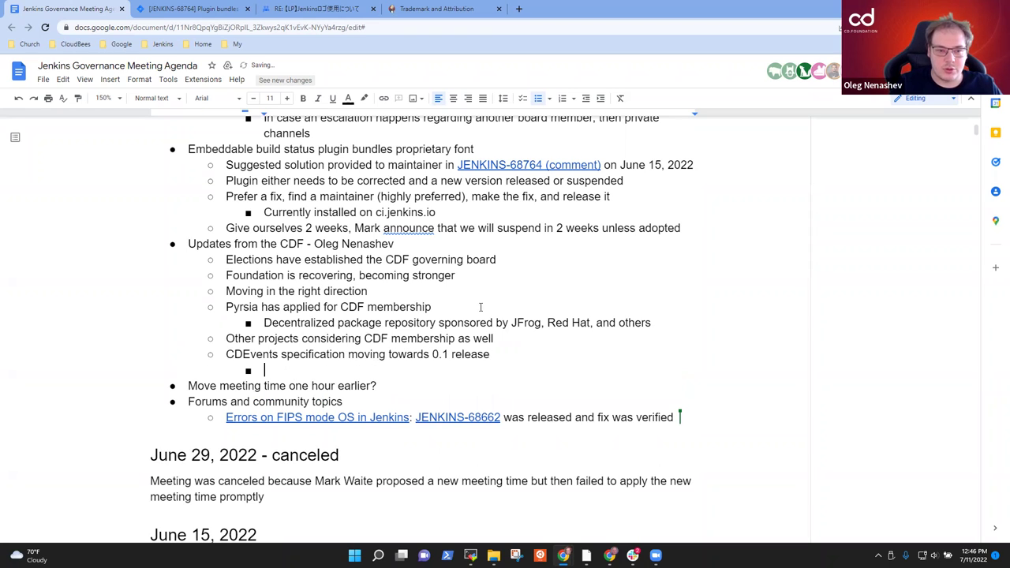
pyautogui.write('TOC ')
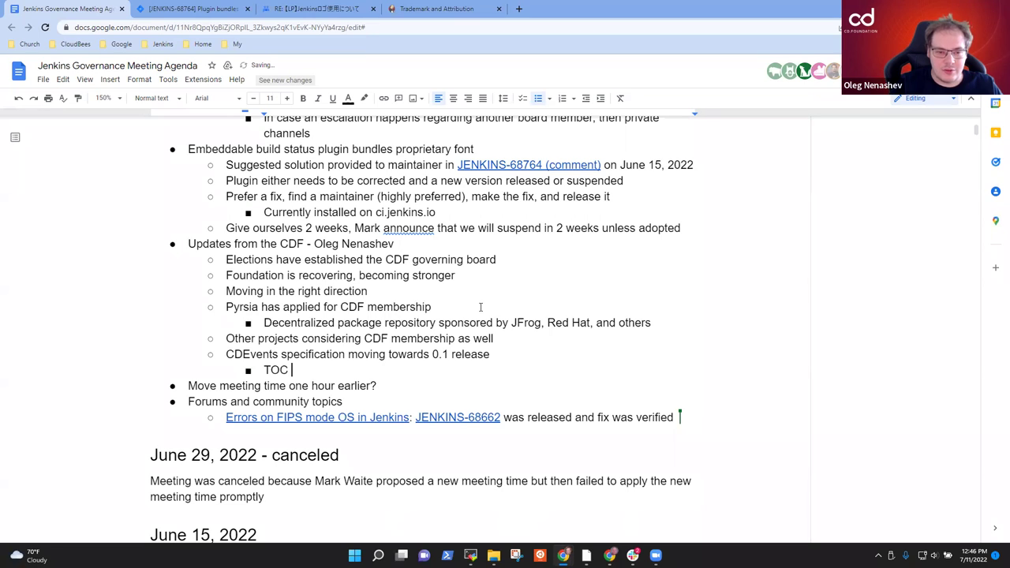
pyautogui.write('budget')
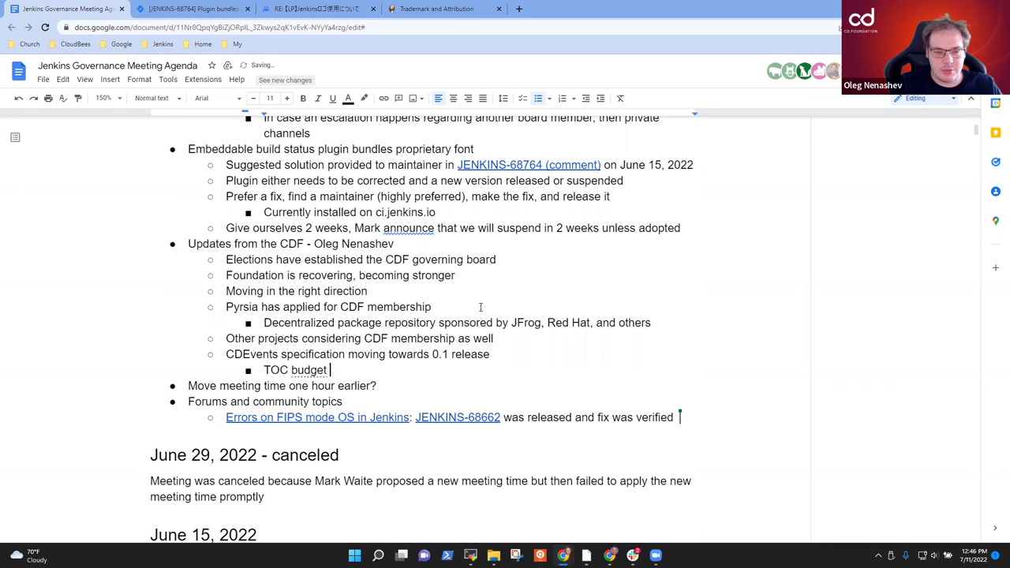
pyautogui.hotkey('ctrl', 'BackSpace')
pyautogui.write('budget pla')
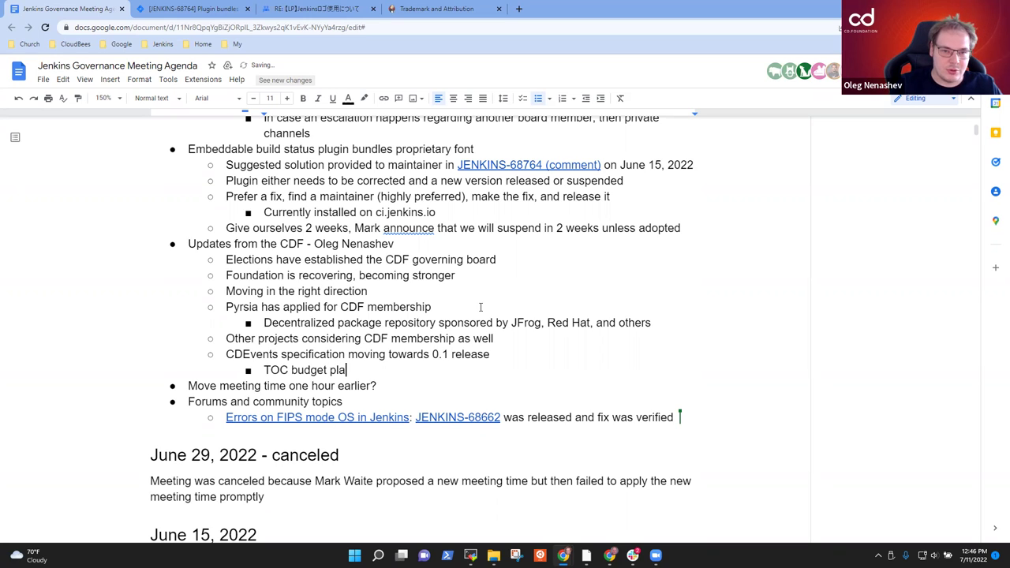
pyautogui.write('nned to support the')
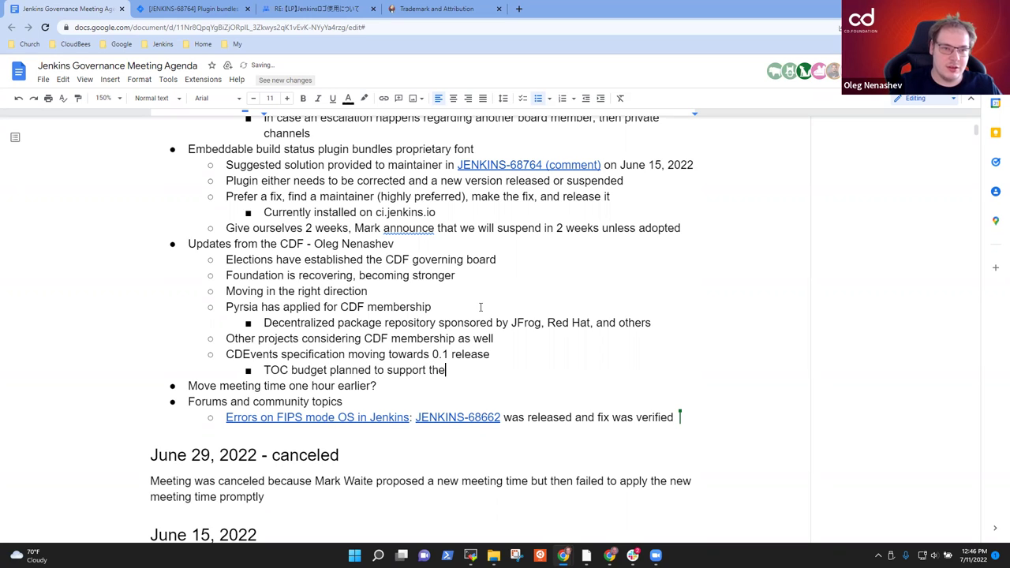
pyautogui.write(' effort, write documentation,')
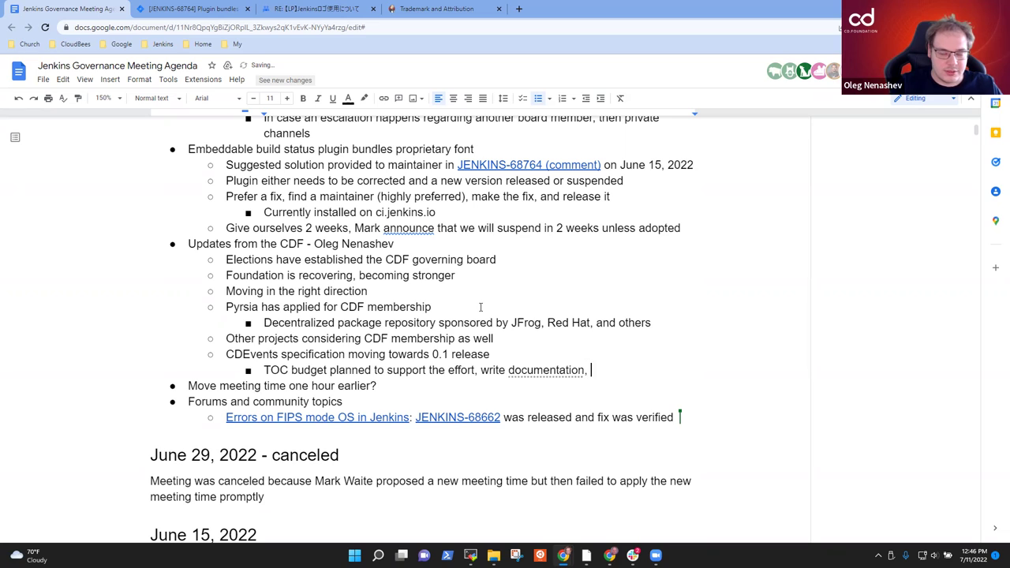
pyautogui.write(' creating')
pyautogui.press('BackSpace')
pyautogui.press('BackSpace')
pyautogui.press('BackSpace')
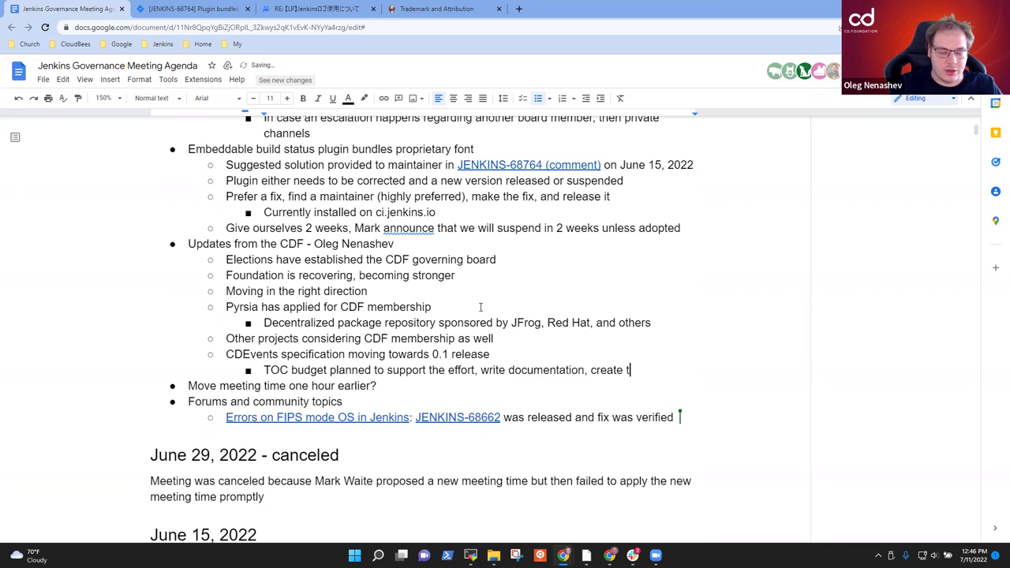
pyautogui.write('ooling')
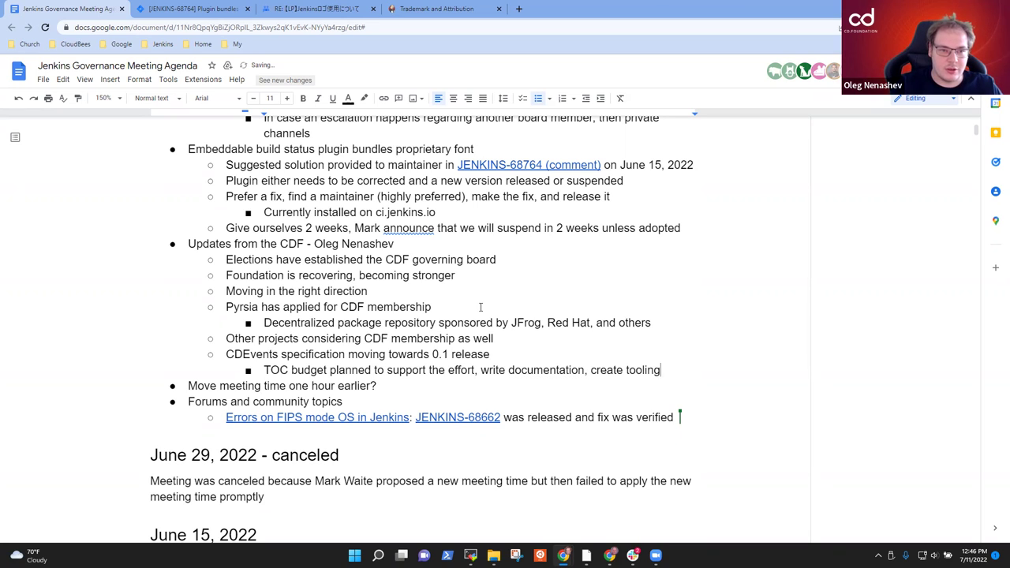
# Add a second nested CDEvents bullet reading 'Presentation at CDcon with' plus the co-presenter's first name, and start a new bullet below it.
pyautogui.press('Return')
pyautogui.write('Presentati')
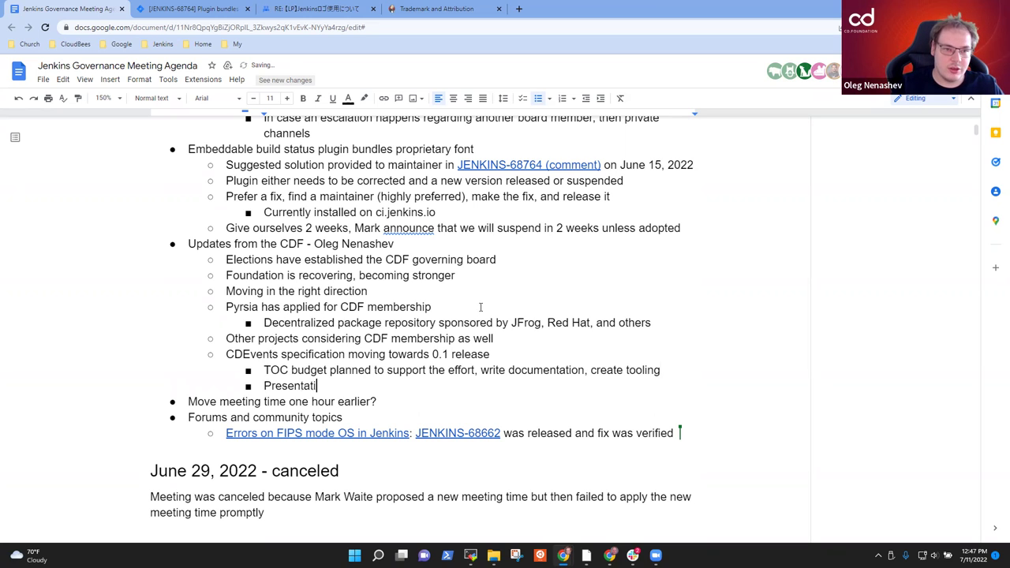
pyautogui.write('on at CD')
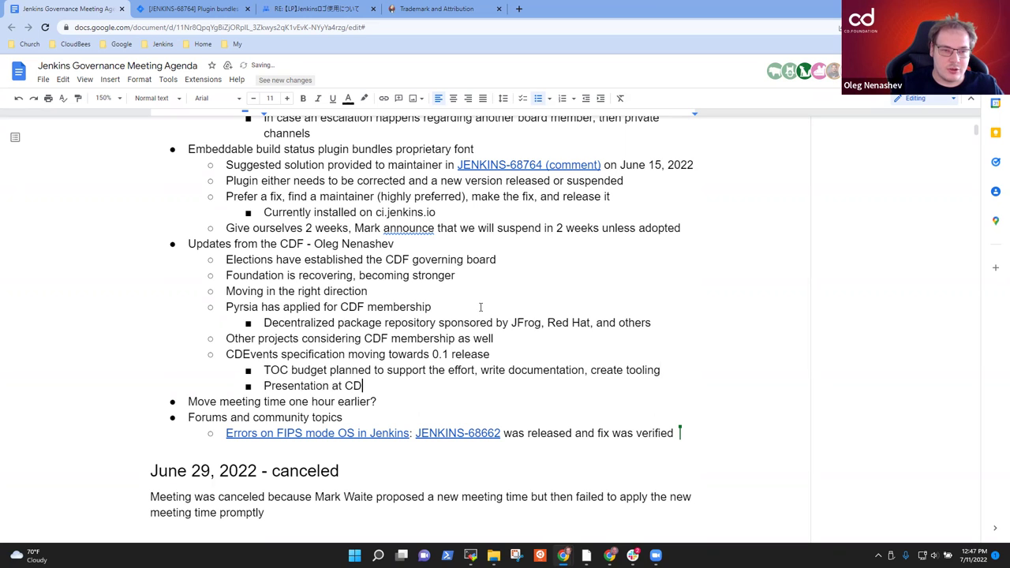
pyautogui.write('con with Shri')
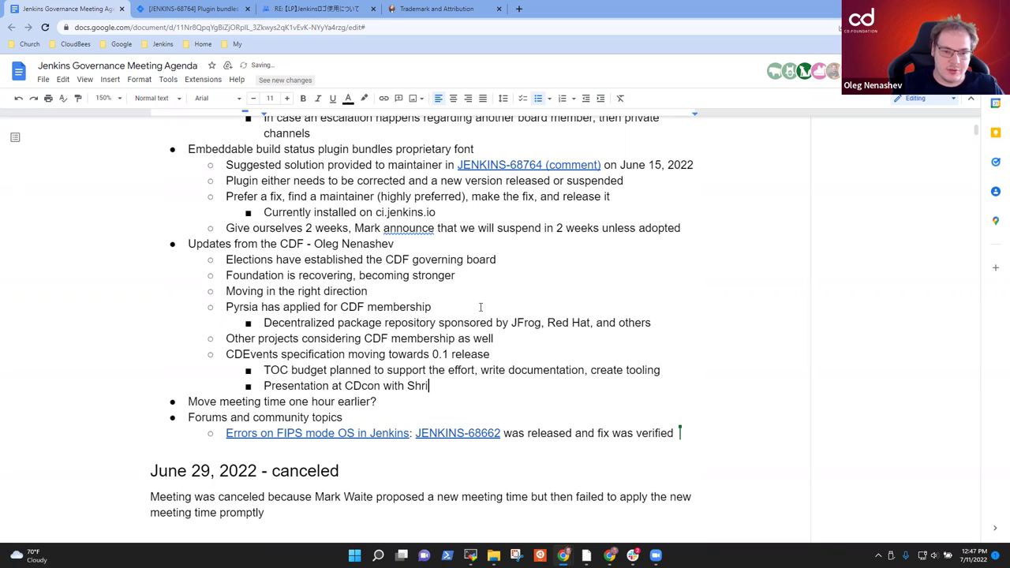
pyautogui.press('BackSpace')
pyautogui.write('uti')
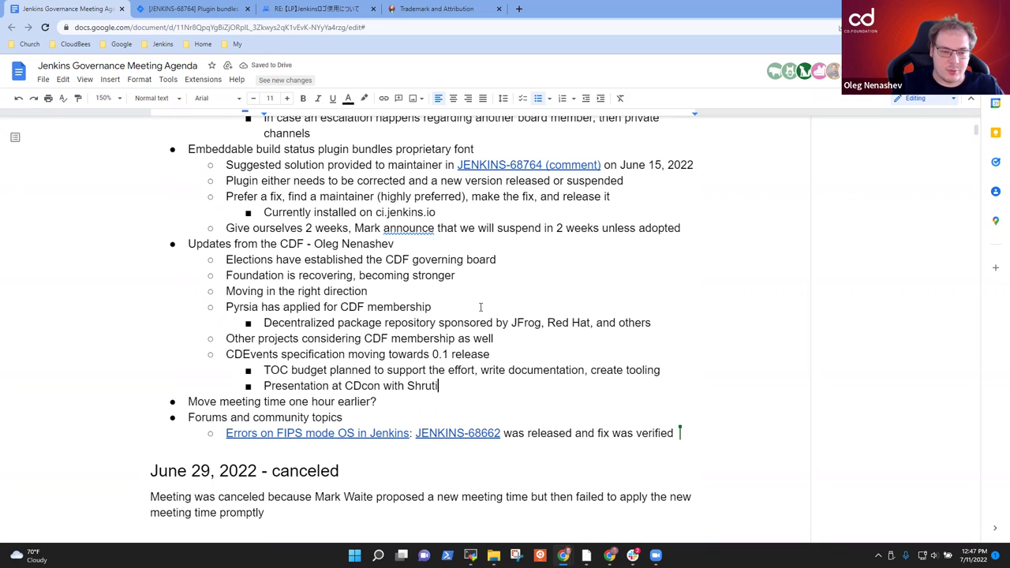
pyautogui.press('Return')
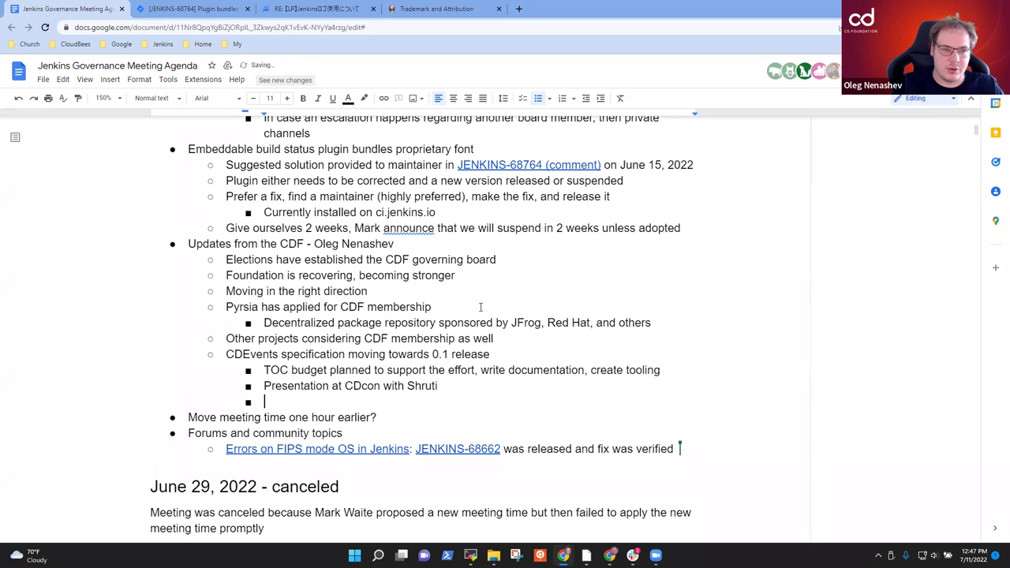
# Fill the empty nested CDEvents bullet with 'Several contributors connected on the mailing lists'.
pyautogui.write('Several contribu')
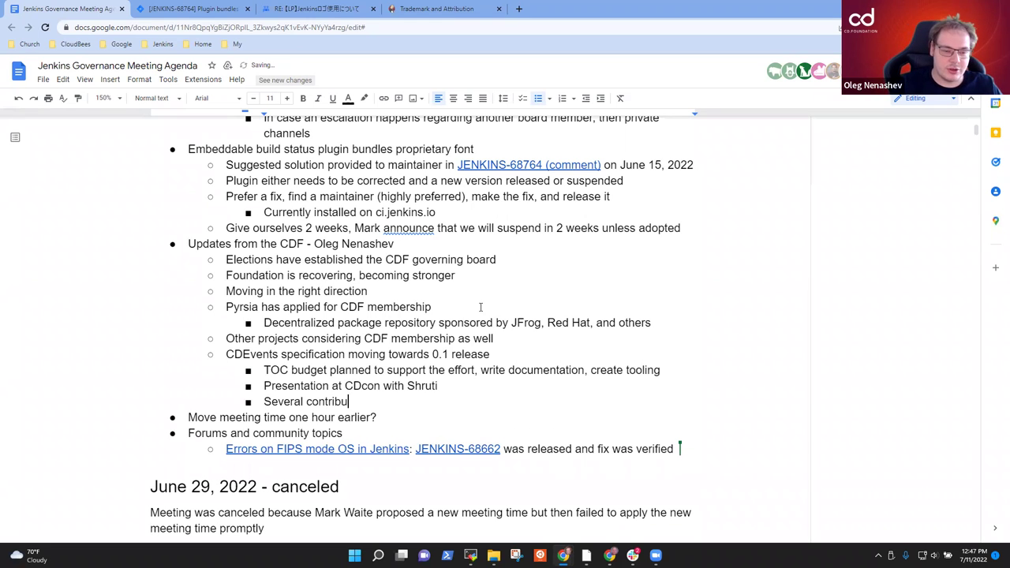
pyautogui.write('tors connete')
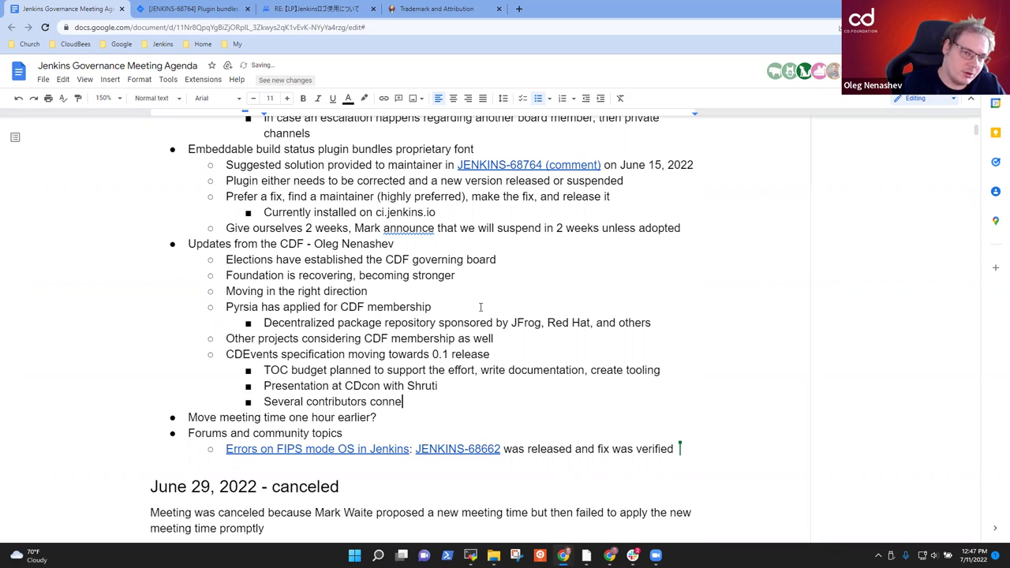
pyautogui.press('BackSpace')
pyautogui.press('BackSpace')
pyautogui.write('cted on ')
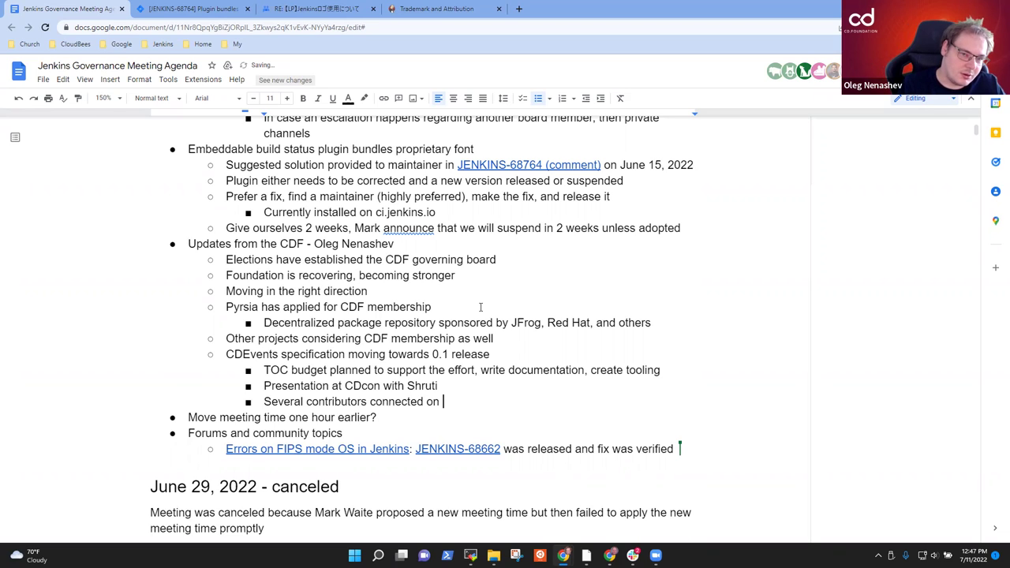
pyautogui.write('the mailing lists')
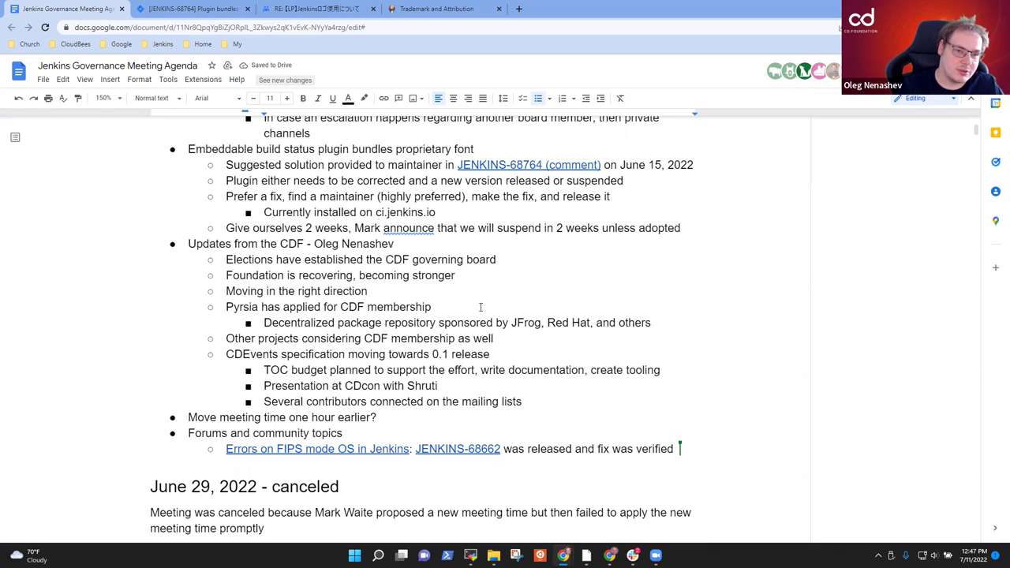
# Add a nested CDEvents bullet reading 'Interest from', the interested person's full name, and 'of Fidelity expressed in spec, wants'.
pyautogui.press('Return')
pyautogui.write('Interest from ')
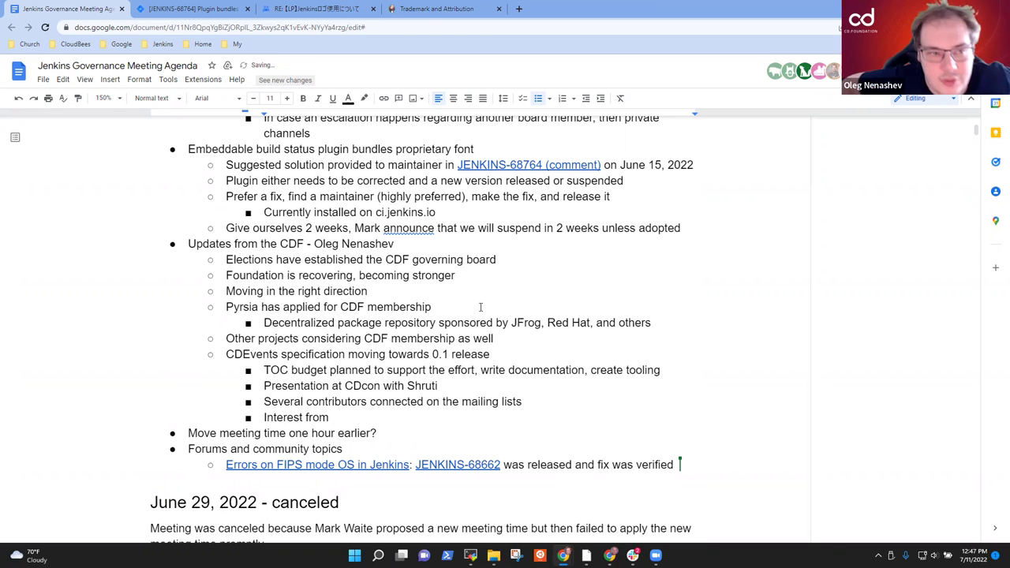
pyautogui.write('Ger McMahon of Fidelity expressed in')
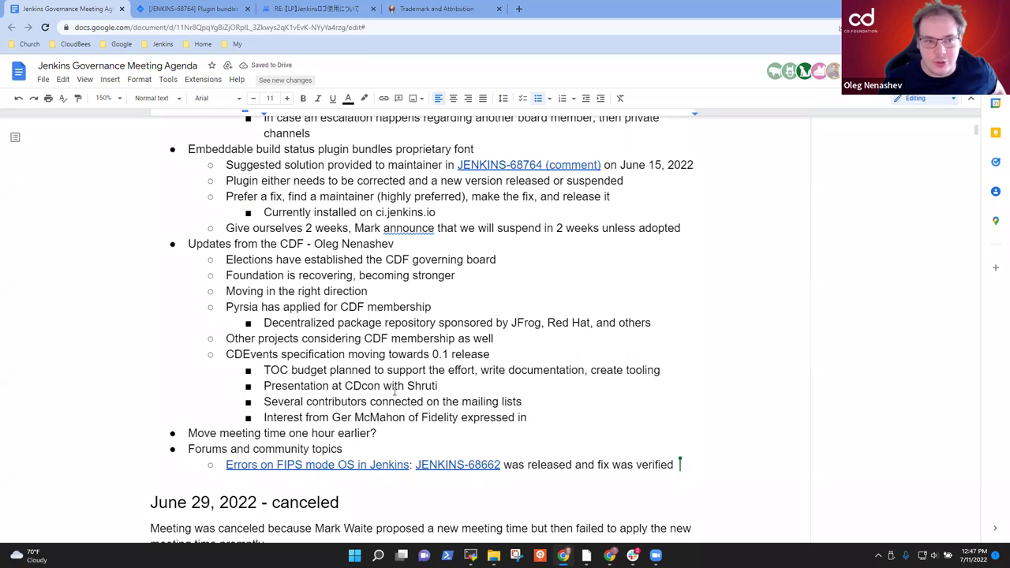
pyautogui.doubleClick(354, 417)
pyautogui.moveTo(354, 417); pyautogui.dragTo(357, 420)
pyautogui.press('End')
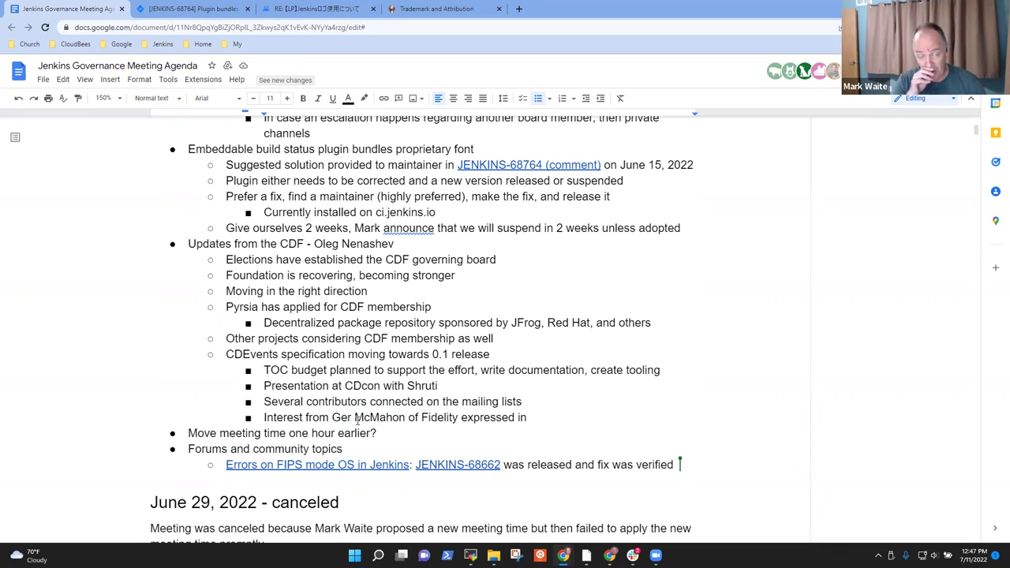
pyautogui.write('spec, wants')
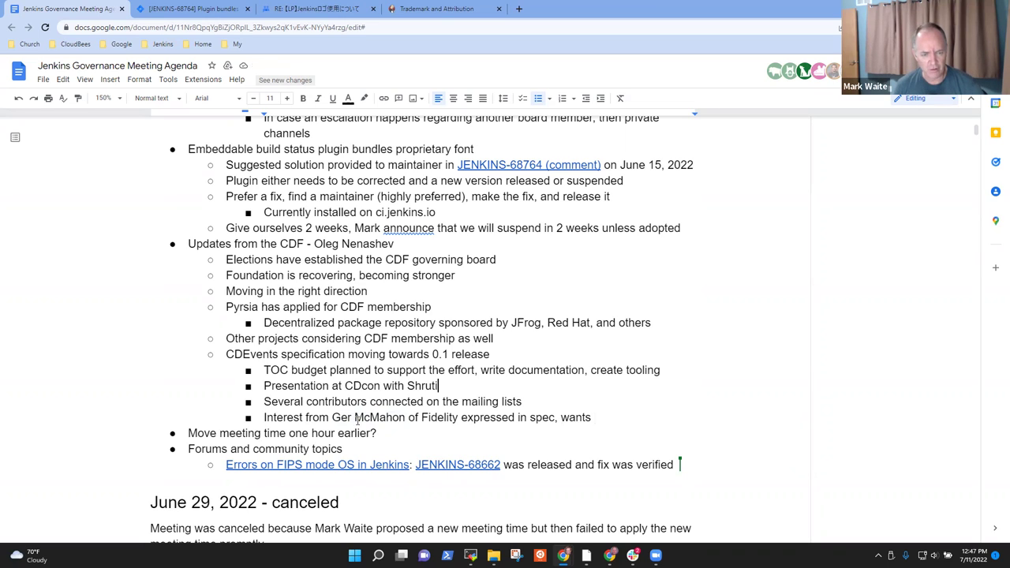
# Complete the nested bullet about Fidelity's interest by appending 'to be involved'.
pyautogui.press('Up')
pyautogui.hotkey('ctrl', 'shift', 'Left')
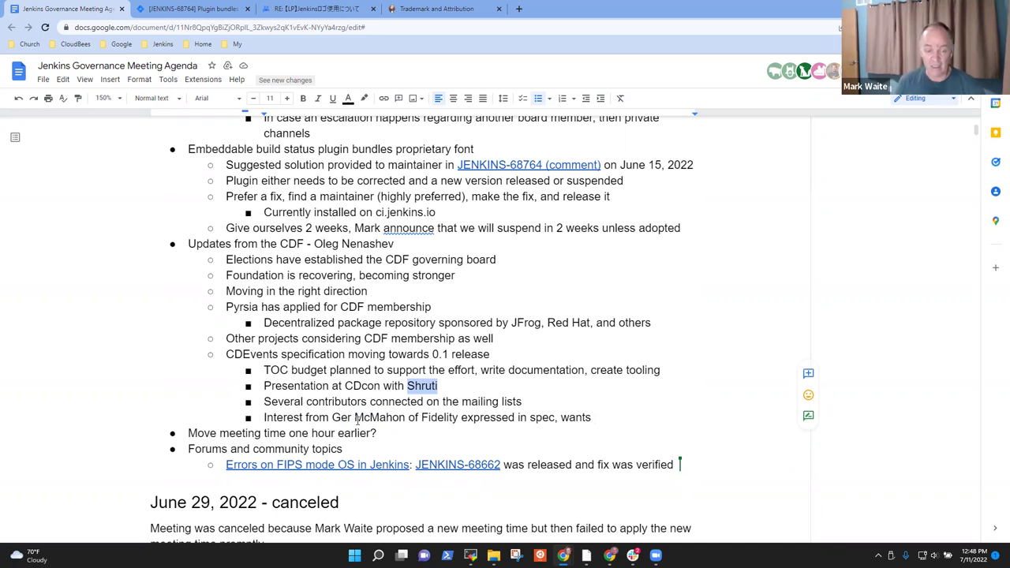
pyautogui.press('Up')
pyautogui.press('Up')
pyautogui.press('Home')
pyautogui.press('Down')
pyautogui.press('End')
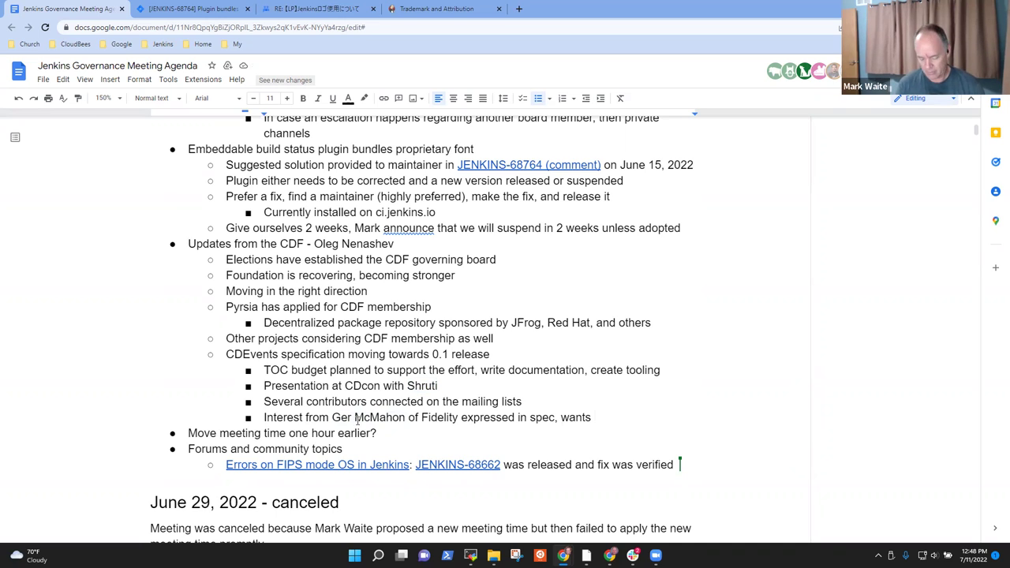
pyautogui.write('to be involved')
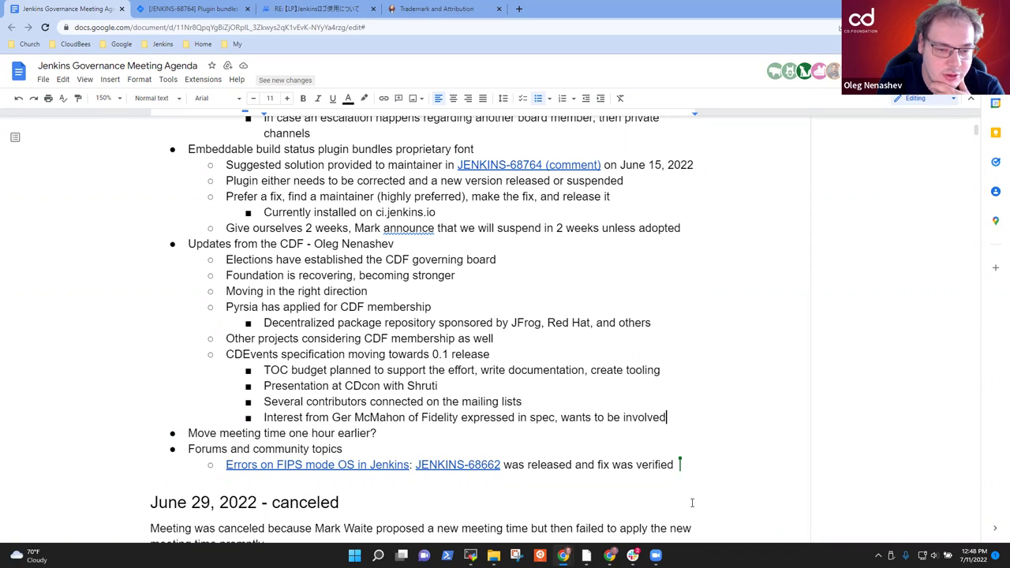
# Add a CDF updates sub-bullet with the chair's full name and 'of JFrog chairing the CDF Outreach committee', and start a nested bullet under it.
pyautogui.press('Return')
pyautogui.hotkey('shift', 'Tab')
pyautogui.write('Lori Lr')
pyautogui.press('BackSpace')
pyautogui.write('orusso of JFrog')
pyautogui.press('BackSpace')
pyautogui.press('BackSpace')
pyautogui.write('og charing t')
pyautogui.press('BackSpace')
pyautogui.press('BackSpace')
pyautogui.press('BackSpace')
pyautogui.press('BackSpace')
pyautogui.press('BackSpace')
pyautogui.press('BackSpace')
pyautogui.press('BackSpace')
pyautogui.press('BackSpace')
pyautogui.press('BackSpace')
pyautogui.write('chairing the CDF Outreach committee')
pyautogui.press('Return')
pyautogui.press('Tab')
pyautogui.write('Mateus')
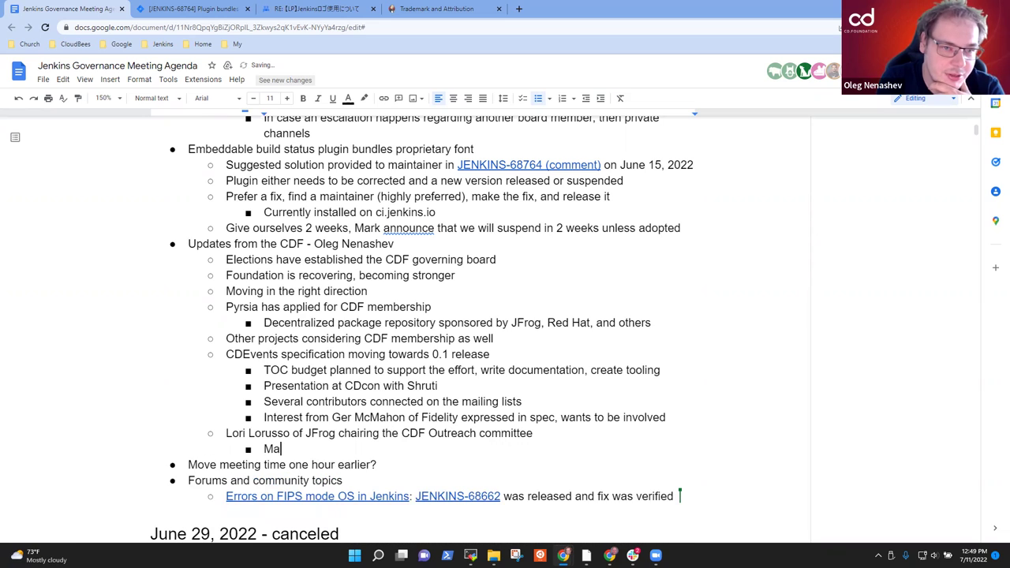
pyautogui.press('BackSpace')
pyautogui.press('BackSpace')
pyautogui.press('BackSpace')
pyautogui.press('BackSpace')
pyautogui.press('BackSpace')
pyautogui.press('BackSpace')
# Fill the nested bullet under the Outreach committee item with 'Ambassador program update'.
pyautogui.write('AMbassa')
pyautogui.hotkey('ctrl', 'BackSpace')
pyautogui.write('Ambassodar')
pyautogui.press('BackSpace')
pyautogui.press('BackSpace')
pyautogui.press('BackSpace')
pyautogui.press('BackSpace')
pyautogui.press('BackSpace')
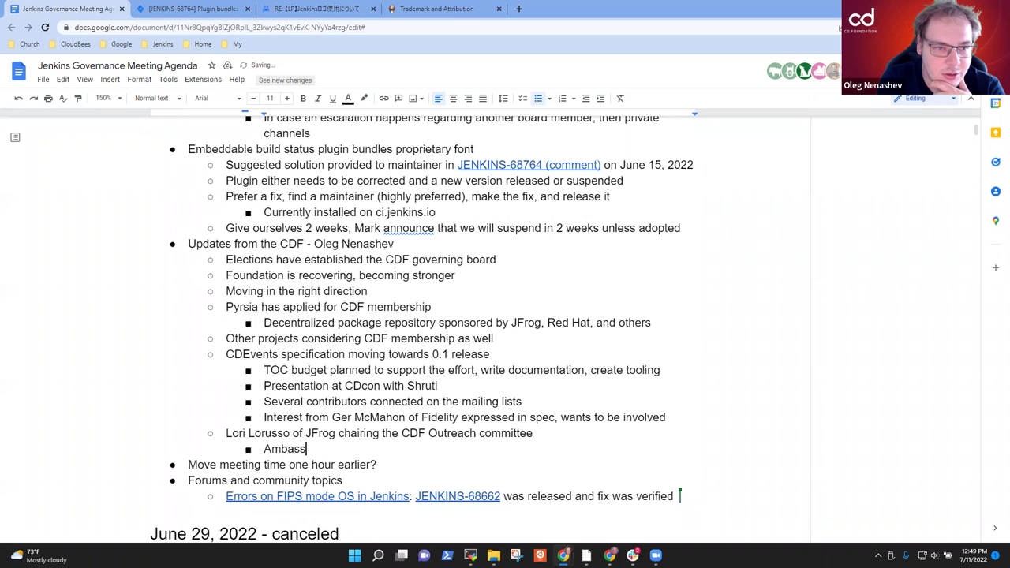
pyautogui.write('ador ')
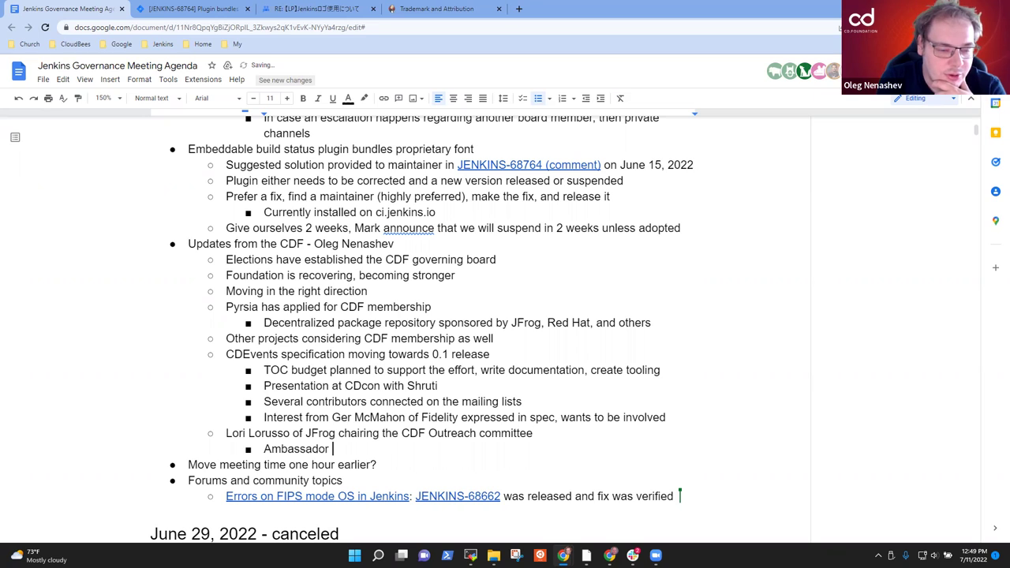
pyautogui.write('program upda')
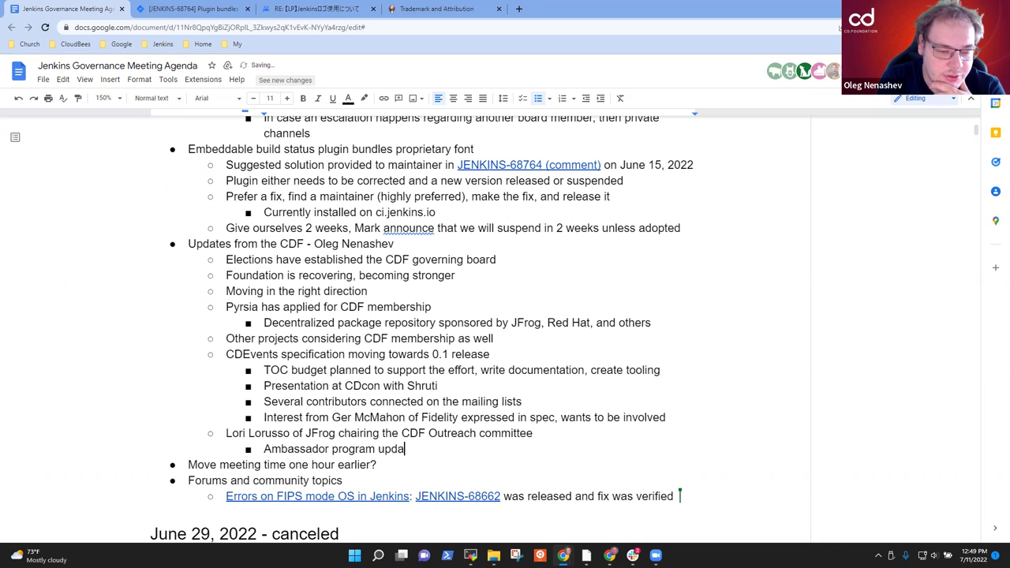
pyautogui.write('te')
# Add a second nested bullet under the Outreach committee item reading 'Bevy transition'.
pyautogui.press('Return')
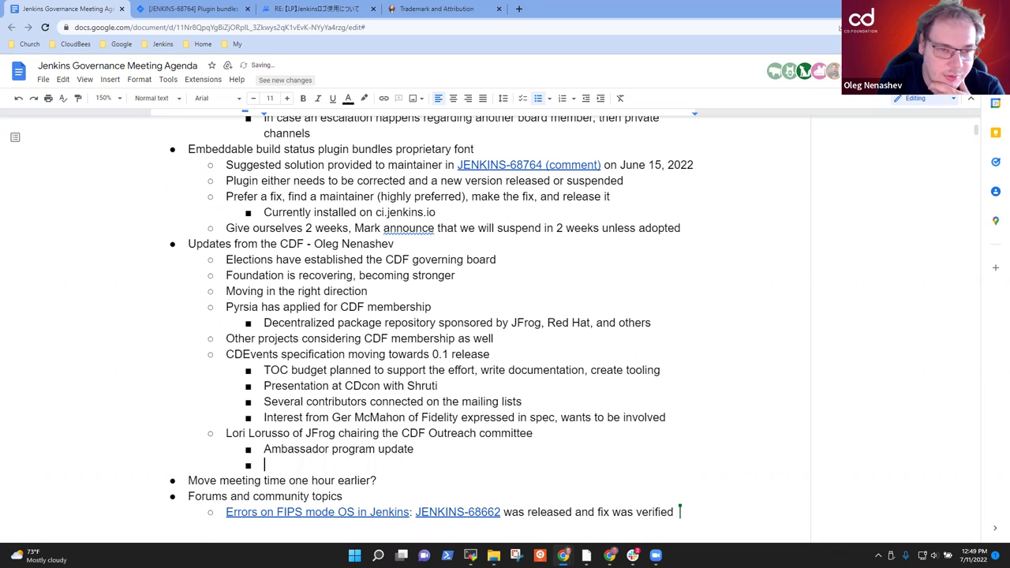
pyautogui.write('Bevy')
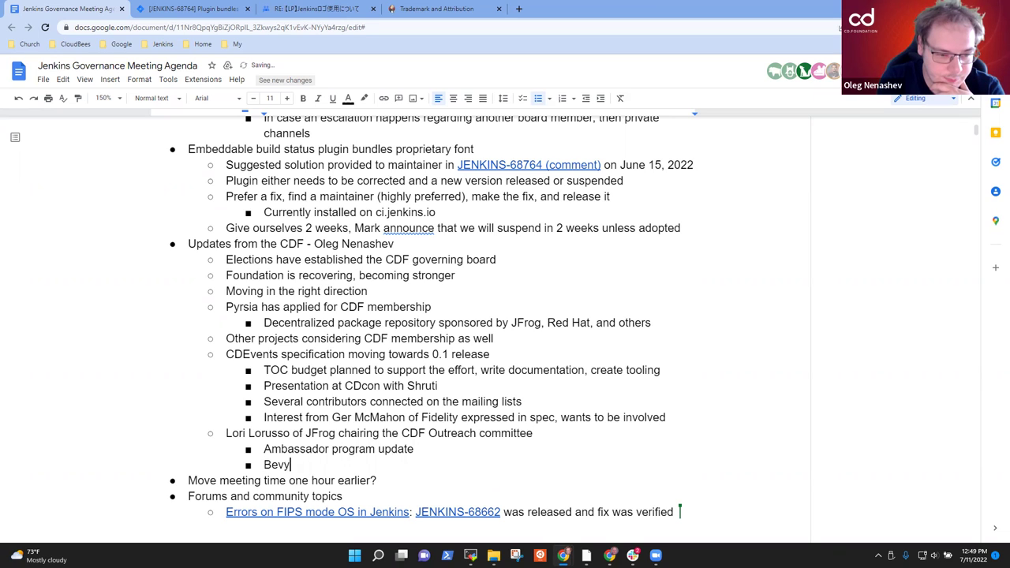
pyautogui.write(' translatio')
pyautogui.press('BackSpace')
pyautogui.press('BackSpace')
pyautogui.press('BackSpace')
pyautogui.press('BackSpace')
pyautogui.press('BackSpace')
pyautogui.write('ition')
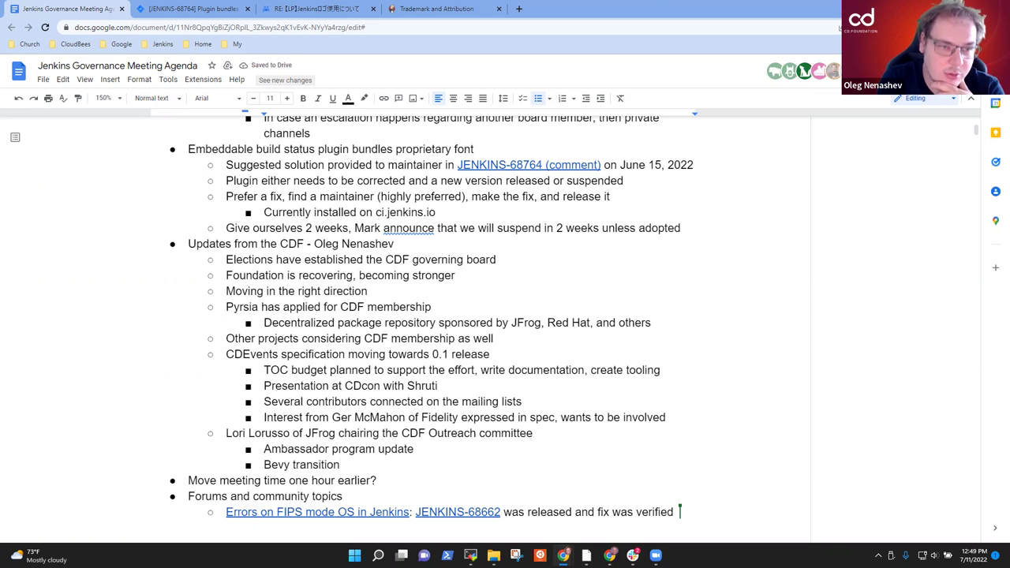
# Return to the CDF updates sub-bullet level and add 'Project infrastructure committee in the CDF'.
pyautogui.press('Return')
pyautogui.hotkey('shift', 'Tab')
pyautogui.write('Projec')
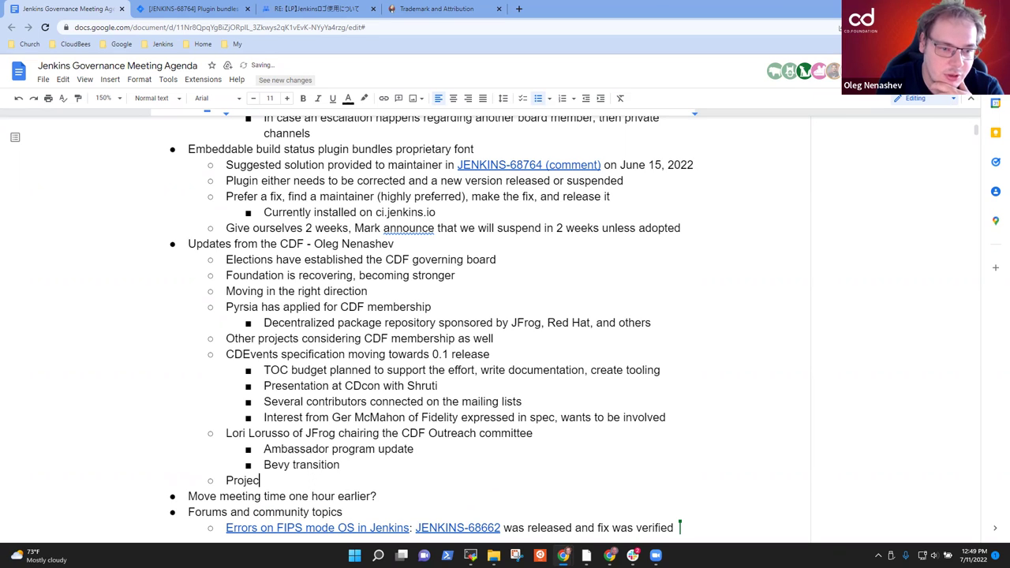
pyautogui.write('t infrastructur')
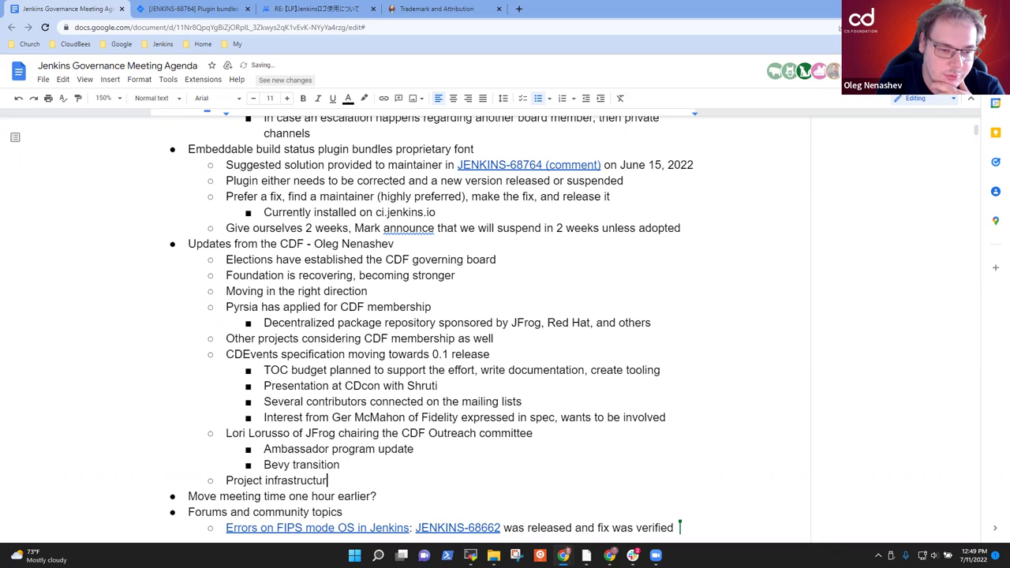
pyautogui.write('e comm')
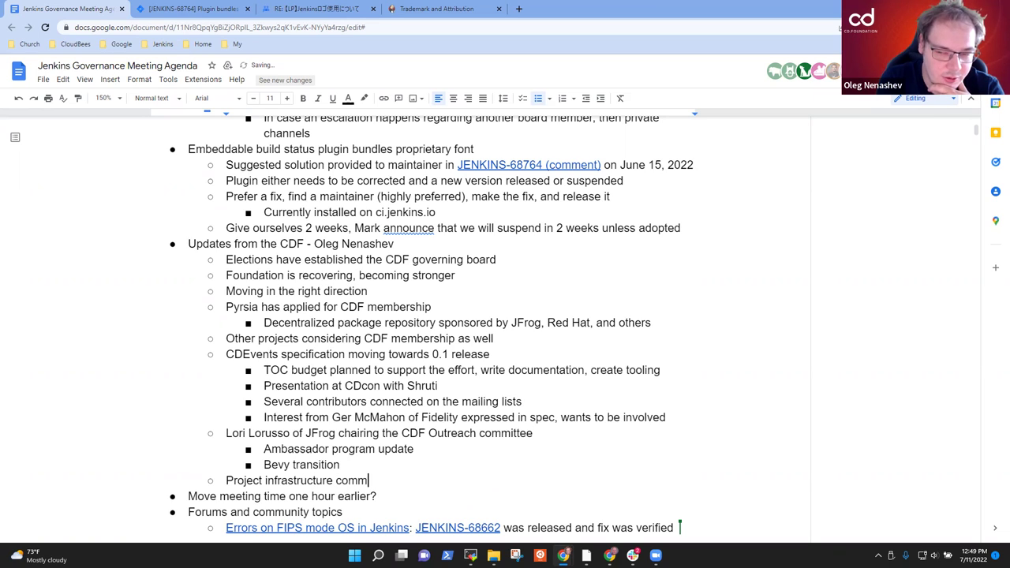
pyautogui.write('ittee in the CDF')
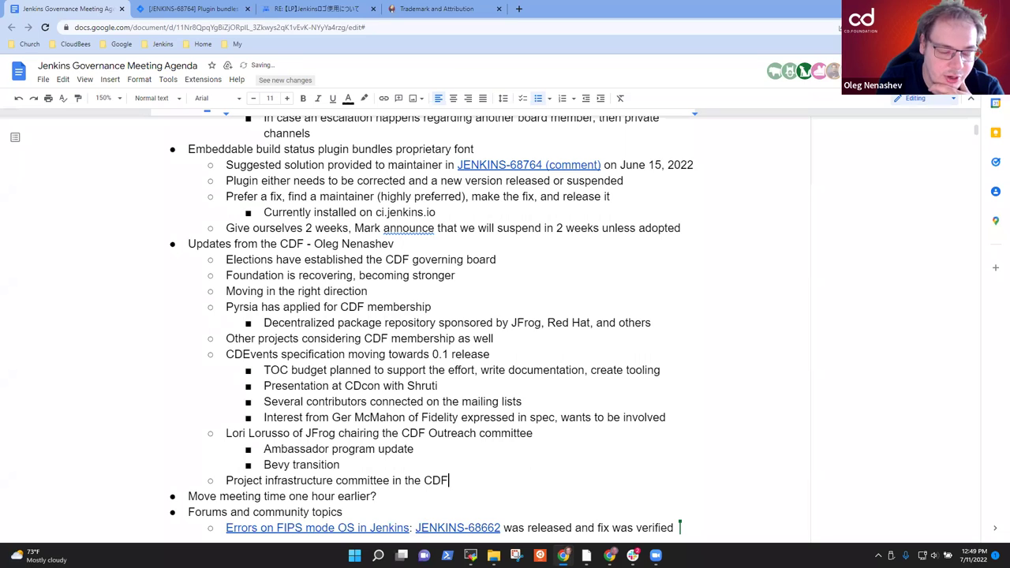
# Add a nested bullet under the project infrastructure committee item reading 'No entity that handles project infrastructure'.
pyautogui.press('Return')
pyautogui.press('Tab')
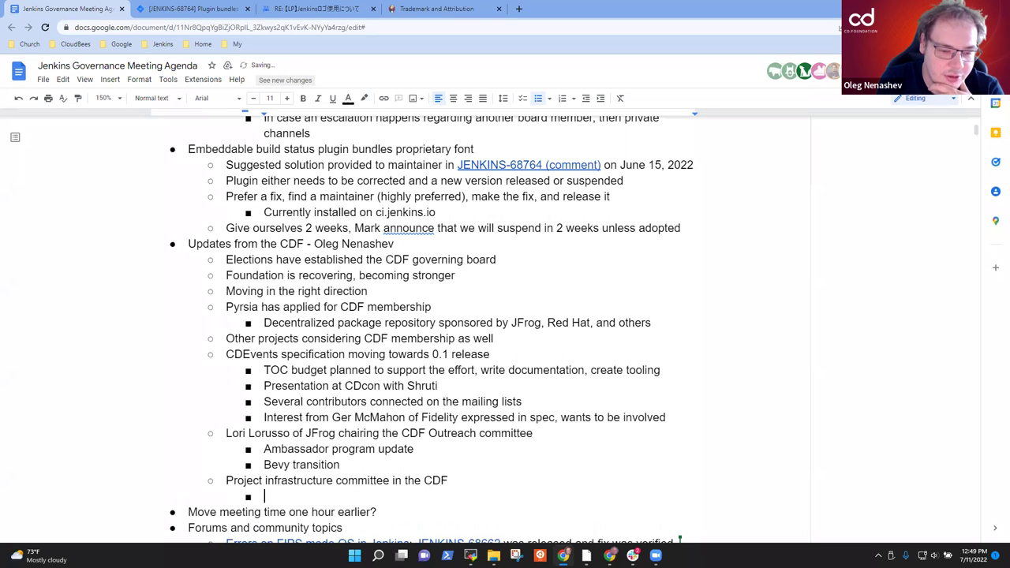
pyautogui.write('No entit')
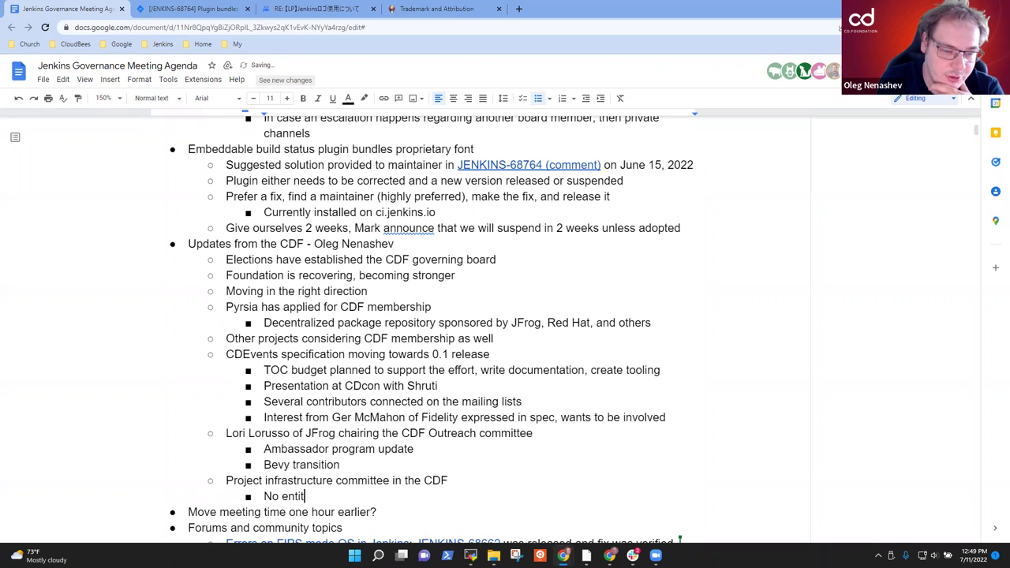
pyautogui.write('y that handles po')
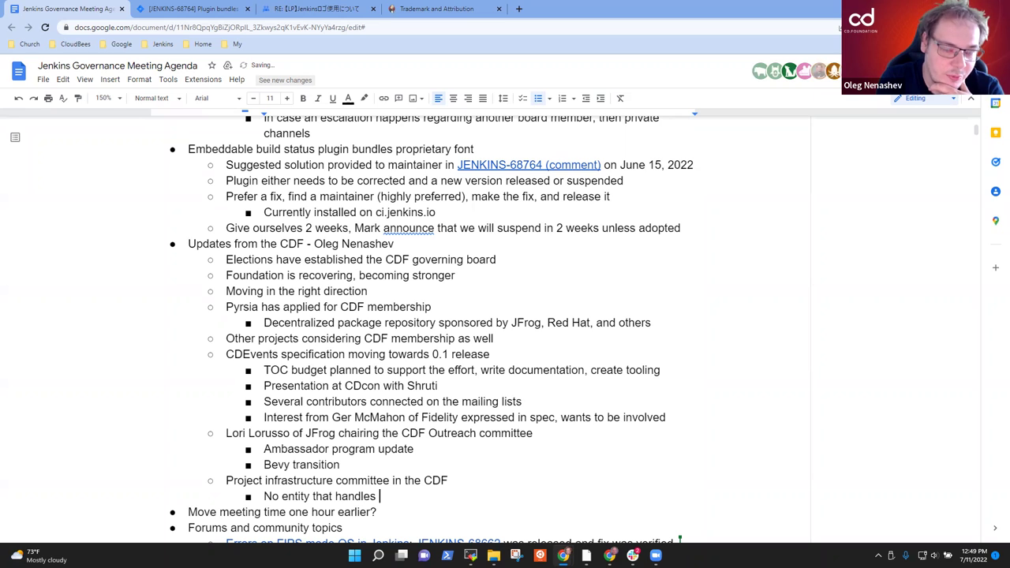
pyautogui.press('BackSpace')
pyautogui.press('BackSpace')
pyautogui.write('pro')
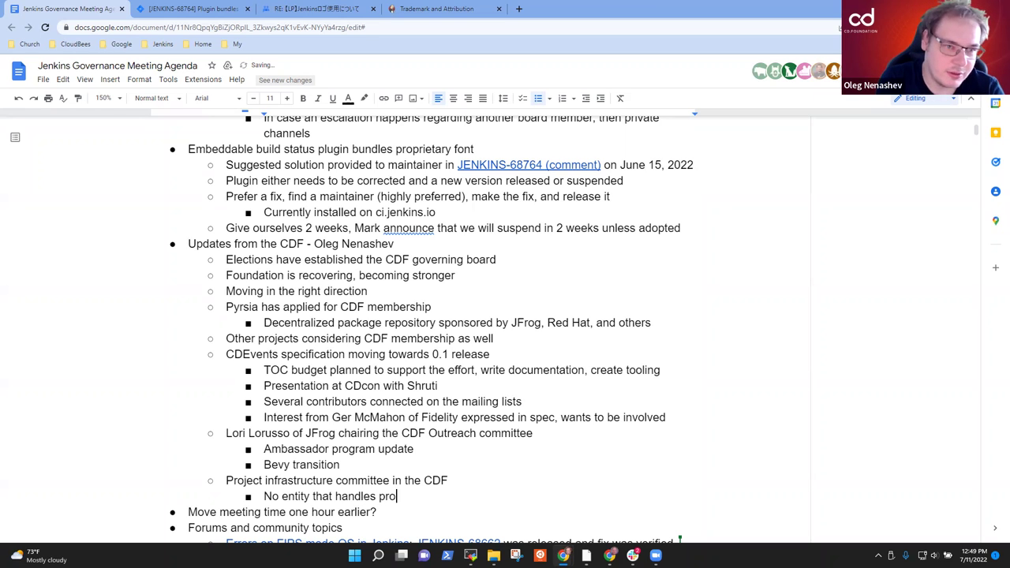
pyautogui.write('ject infrastr')
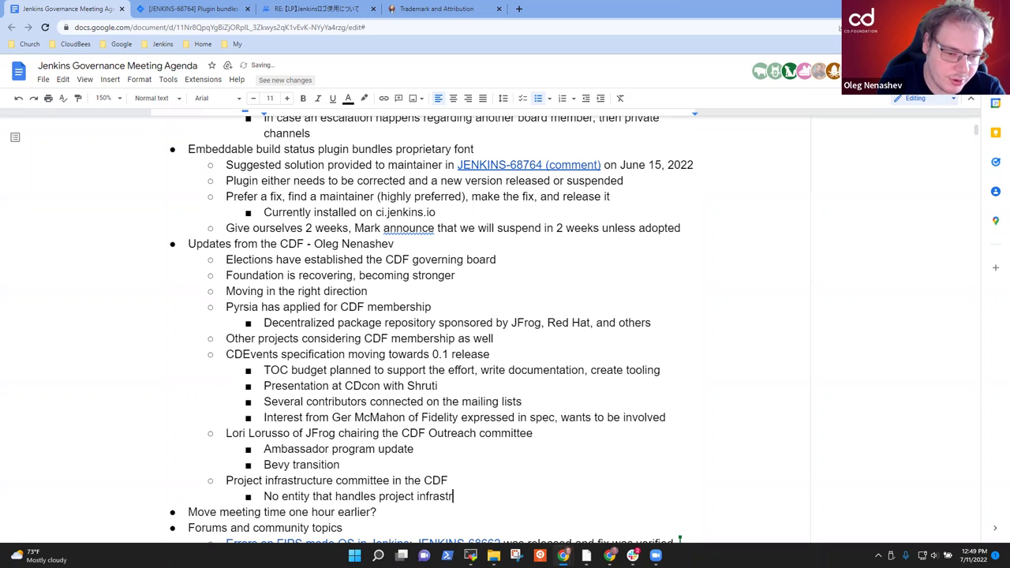
pyautogui.write('ucture')
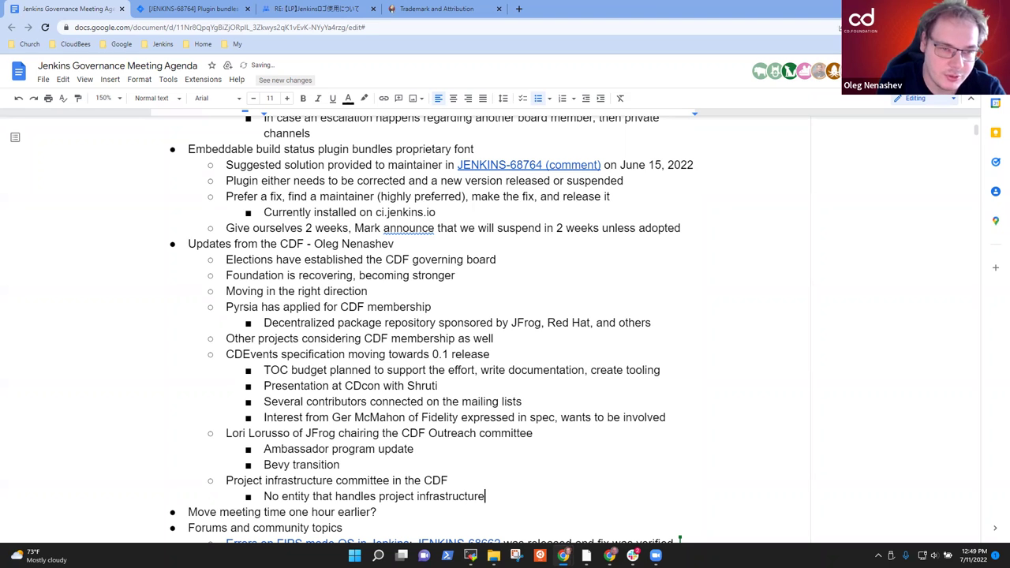
# Add a second nested bullet under the infrastructure committee item reading 'Some group lead by an LF program manager that resolves public cloud access'.
pyautogui.press('Return')
pyautogui.write('Some grou')
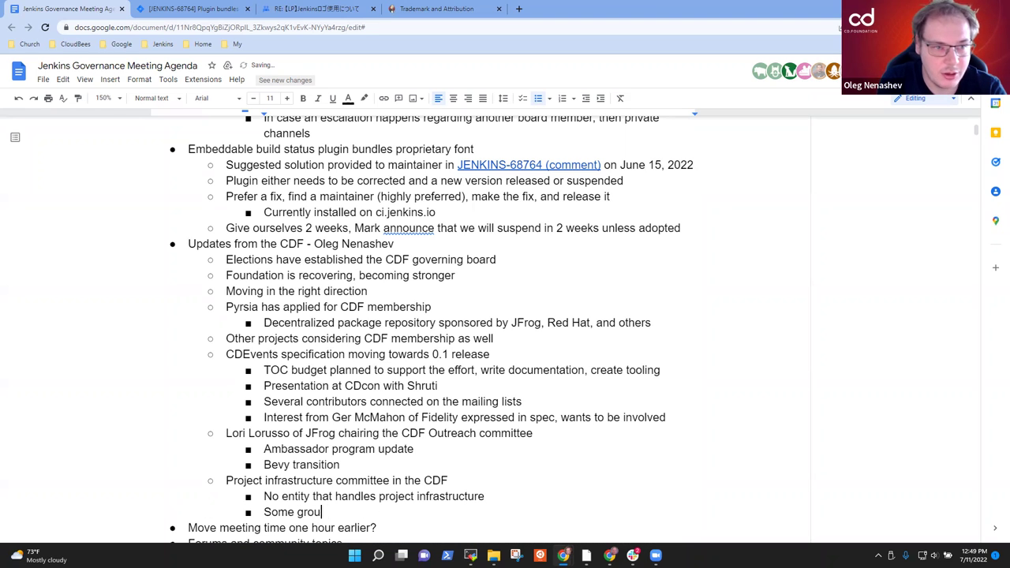
pyautogui.write('p lead by ')
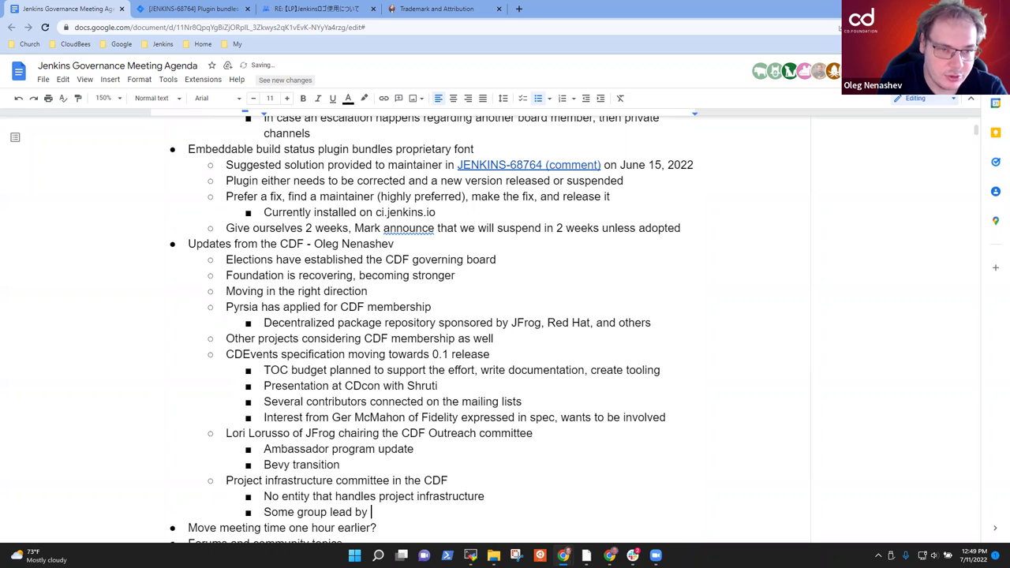
pyautogui.write('an LF progr')
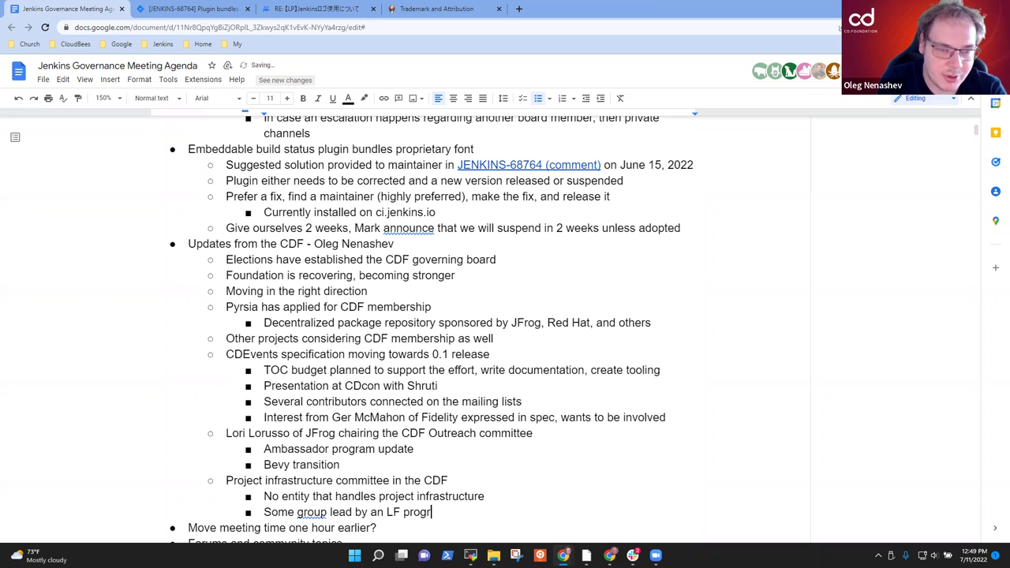
pyautogui.write('am manager that ')
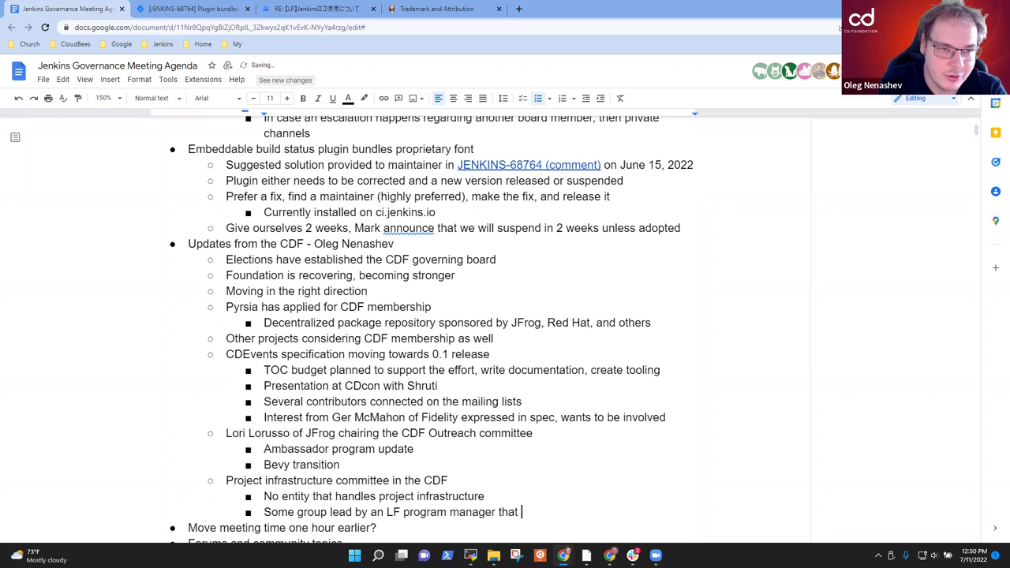
pyautogui.write('resol')
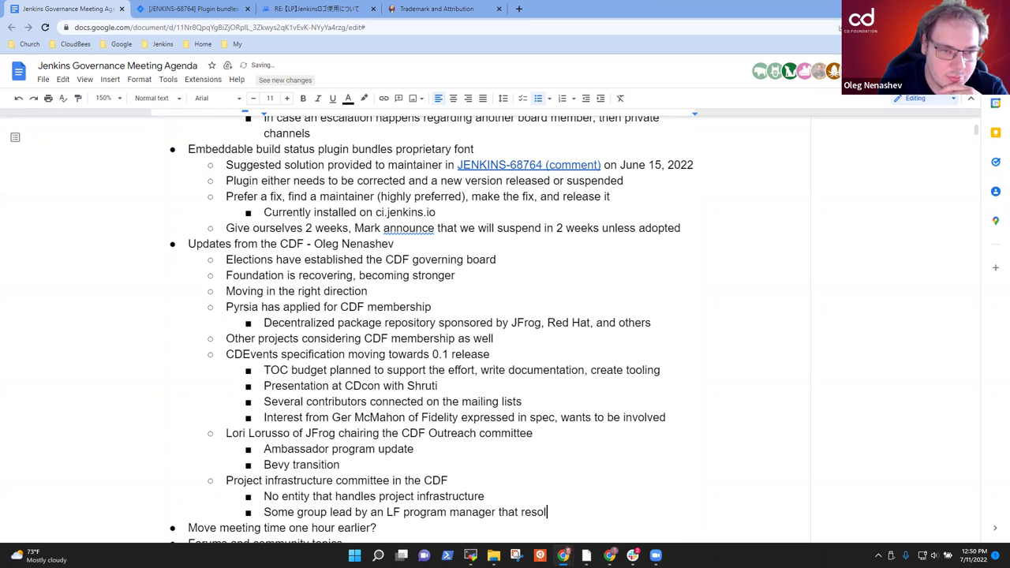
pyautogui.write('ves public cl')
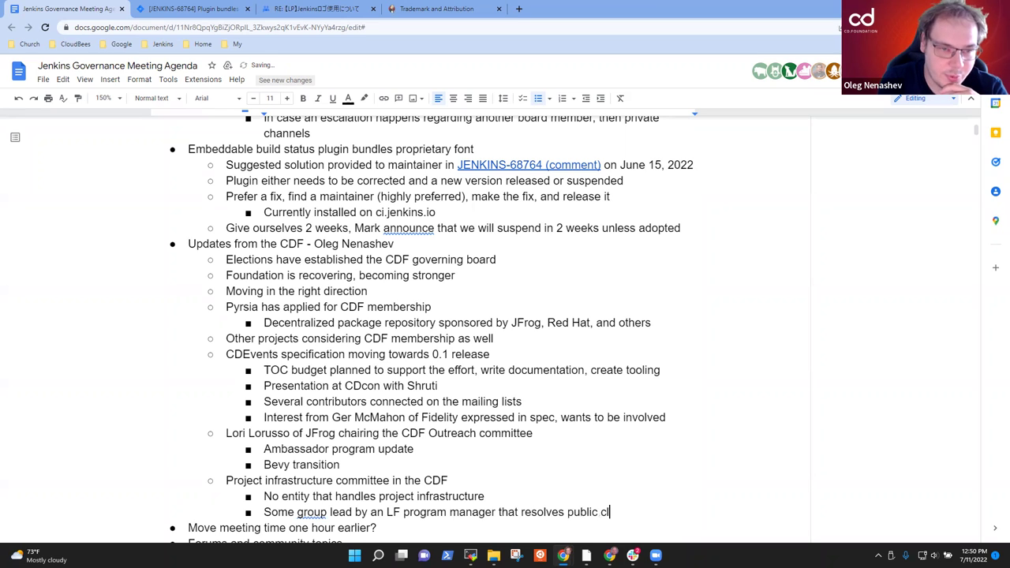
pyautogui.write('oud access')
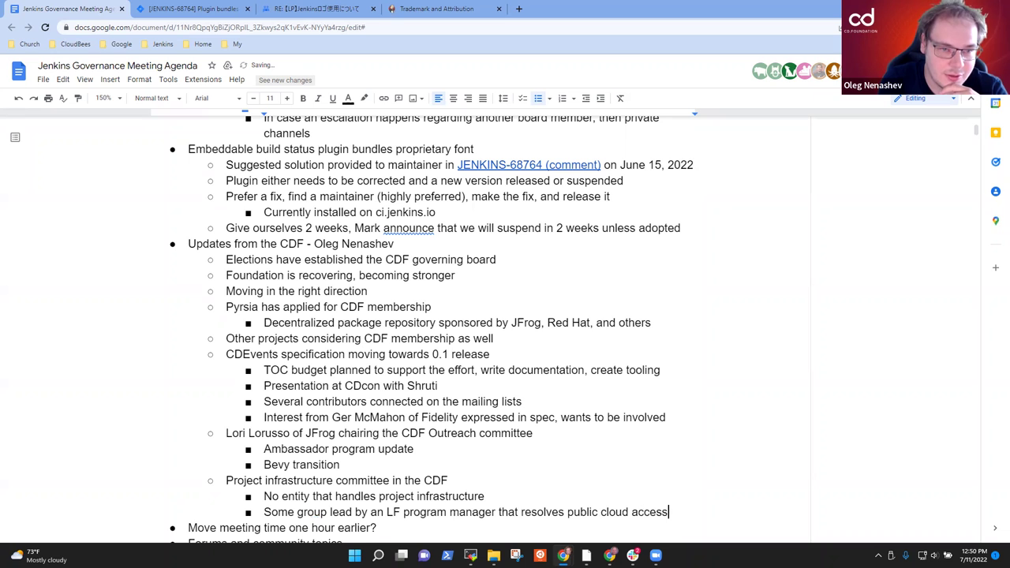
# Add a deeper nested bullet under the LF program manager item reading 'Asked for public cloud transfer'.
pyautogui.press('Return')
pyautogui.press('Tab')
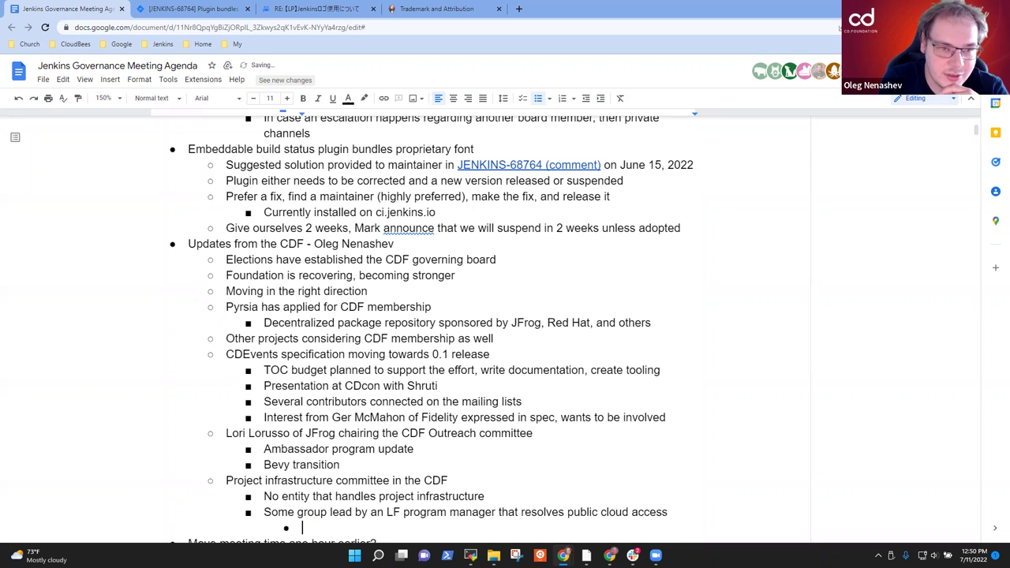
pyautogui.scroll(-3, 717, 334)
pyautogui.write('Aske')
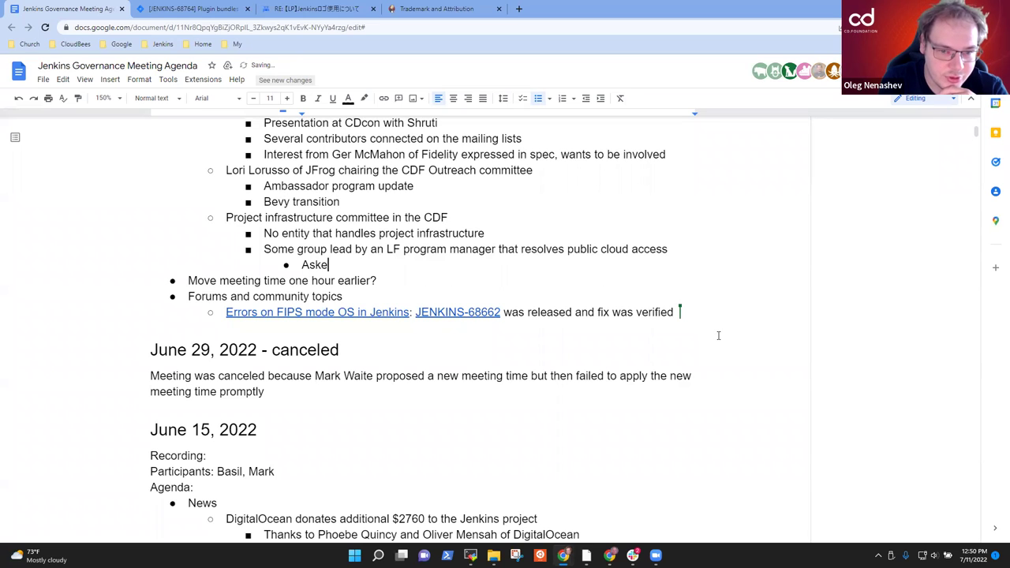
pyautogui.write('d for publi')
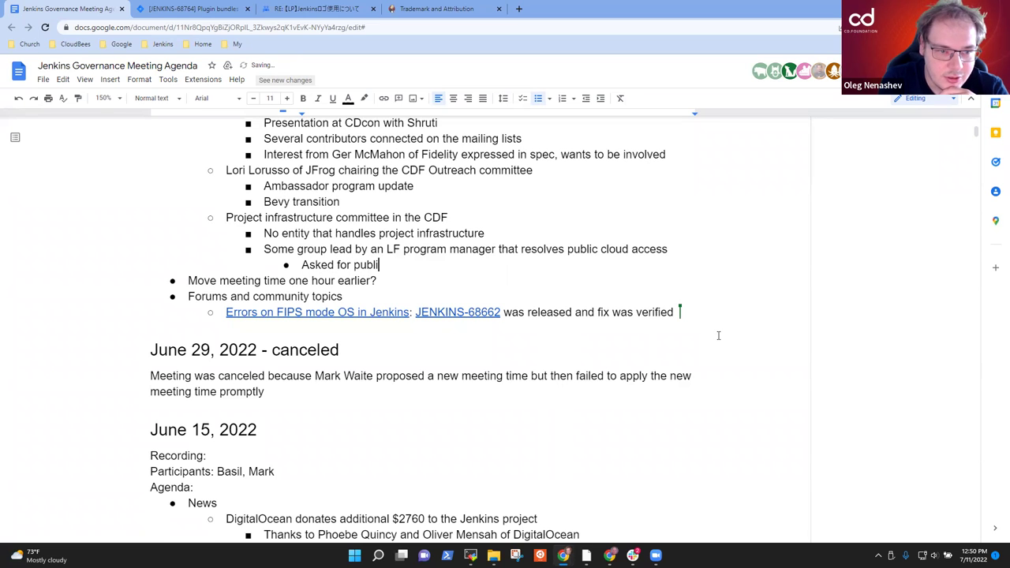
pyautogui.write('c cloud access')
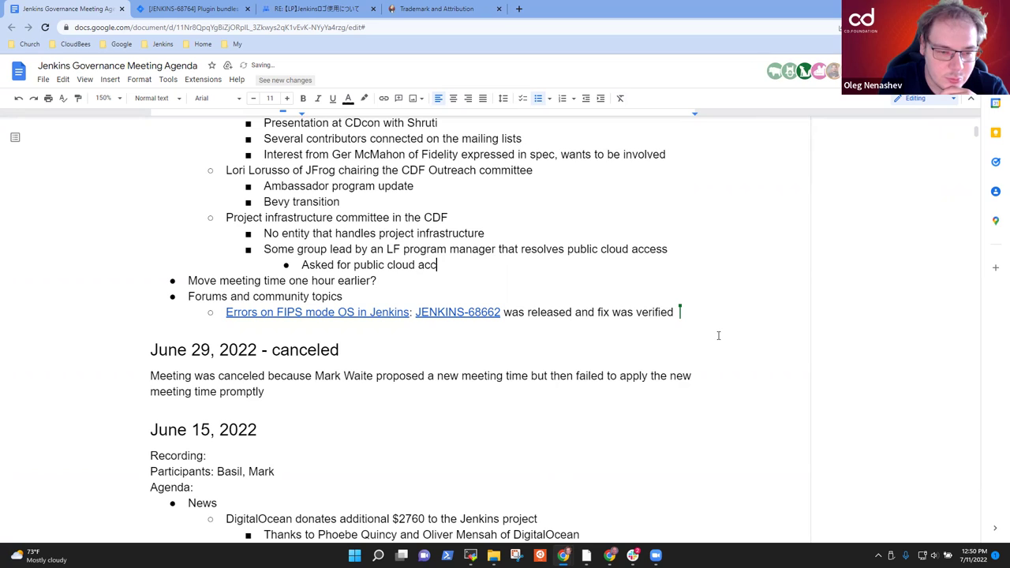
pyautogui.write('transfers, needs')
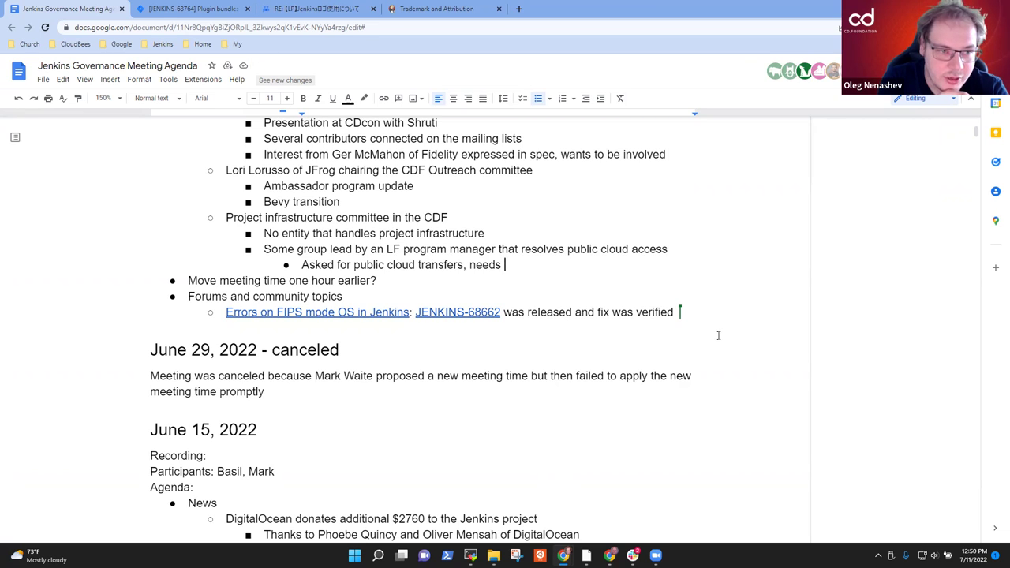
pyautogui.hotkey('ctrl', 'BackSpace')
pyautogui.press('BackSpace')
pyautogui.press('BackSpace')
pyautogui.press('BackSpace')
# Add a second bullet at the same level, below the public cloud transfer note, reading 'No ETA'.
pyautogui.press('Return')
pyautogui.write('N')
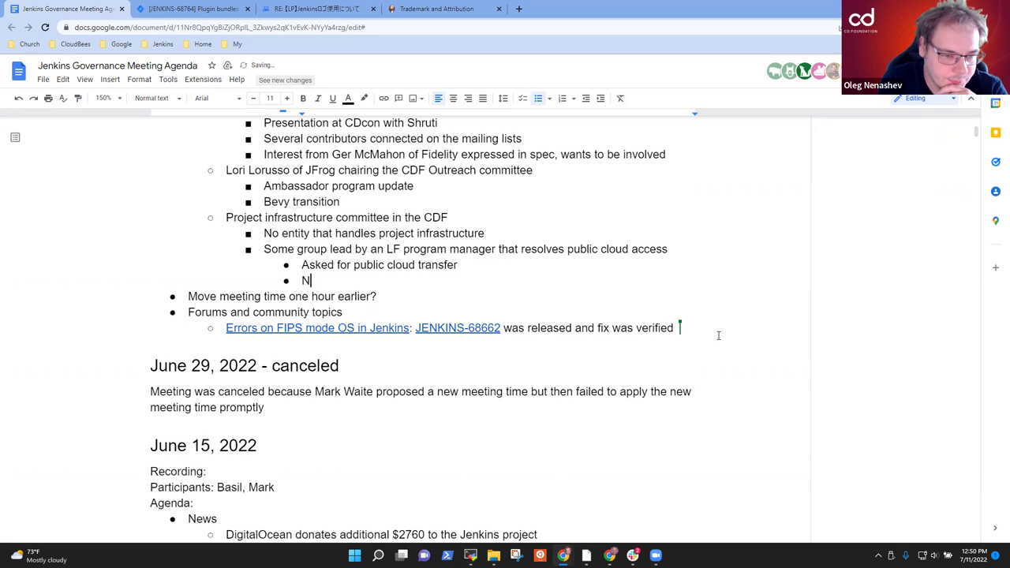
pyautogui.write('o ETC')
pyautogui.press('BackSpace')
pyautogui.write('A')
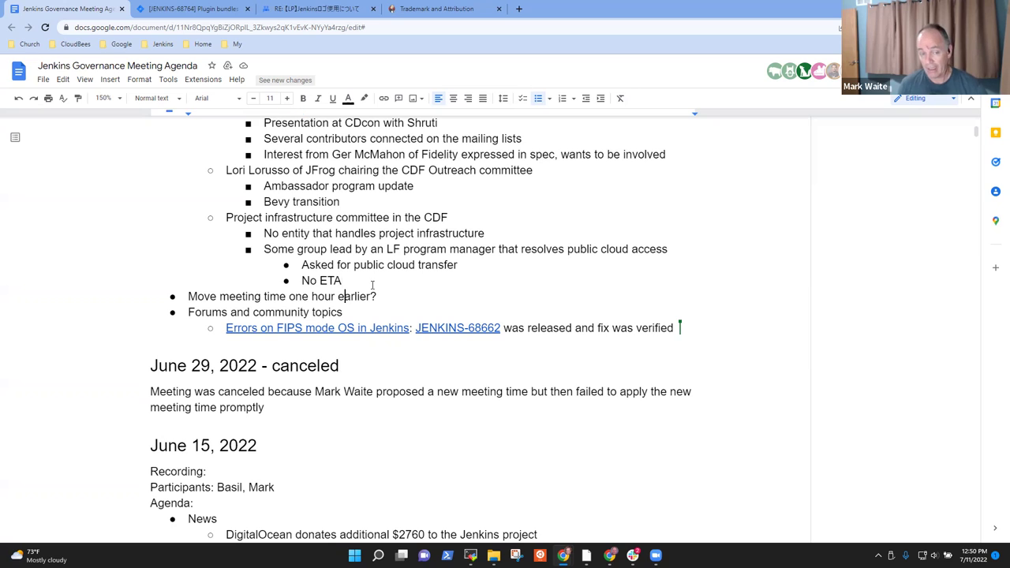
# Insert an empty sub-bullet under the 'Move meeting time one hour earlier?' agenda item.
pyautogui.tripleClick(373, 286)
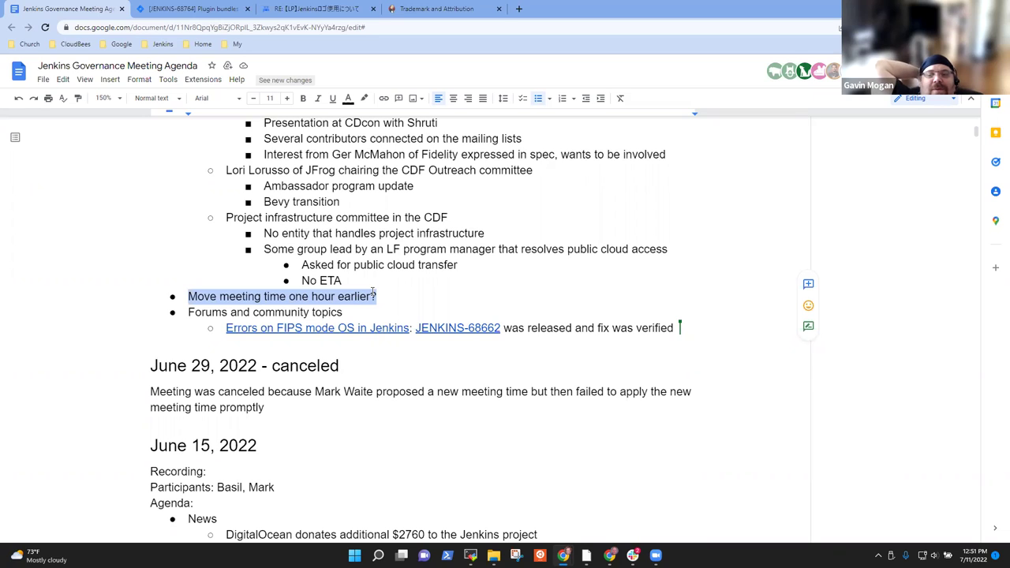
pyautogui.press('End')
pyautogui.press('Return')
pyautogui.press('Tab')
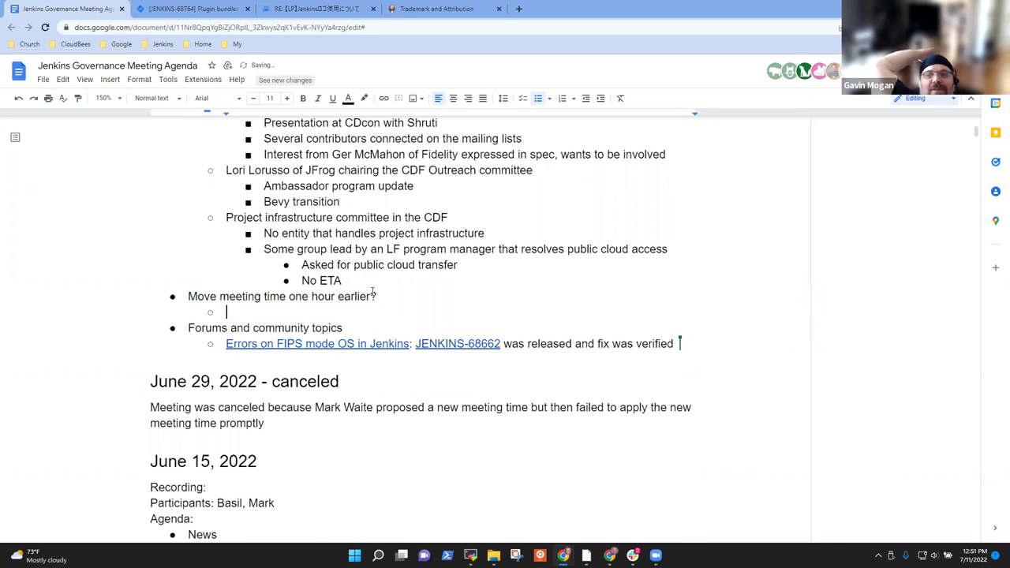
pyautogui.write('Dely')
pyautogui.press('BackSpace')
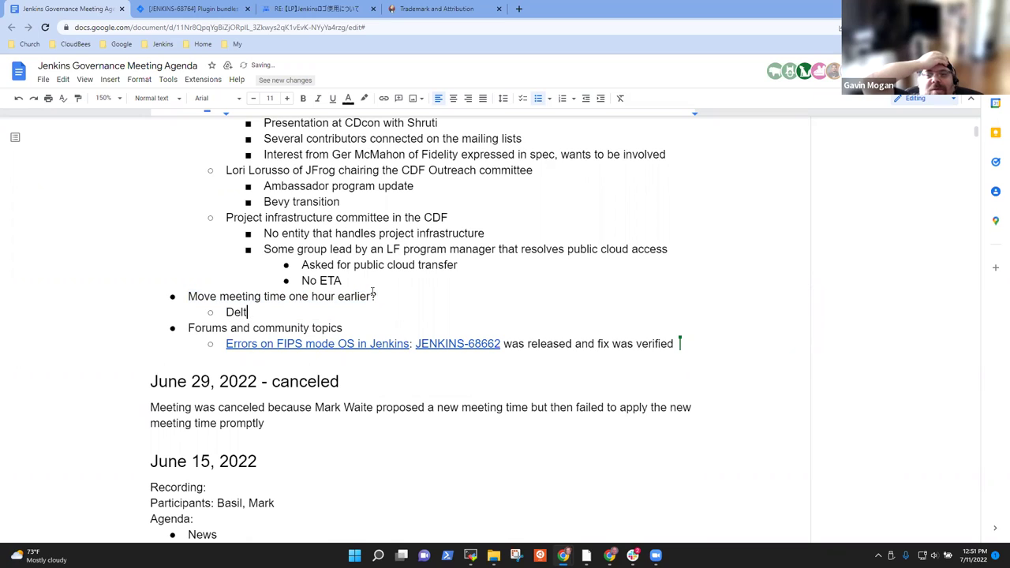
pyautogui.write('ay the conf')
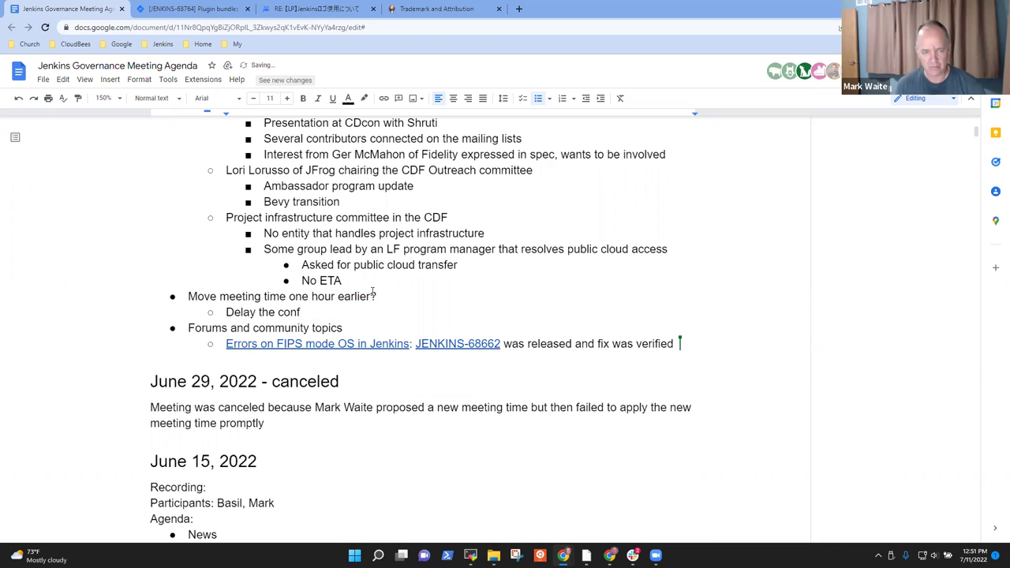
pyautogui.hotkey('ctrl', 'shift', 'Left')
pyautogui.hotkey('ctrl', 'shift', 'Left')
pyautogui.hotkey('ctrl', 'shift', 'Left')
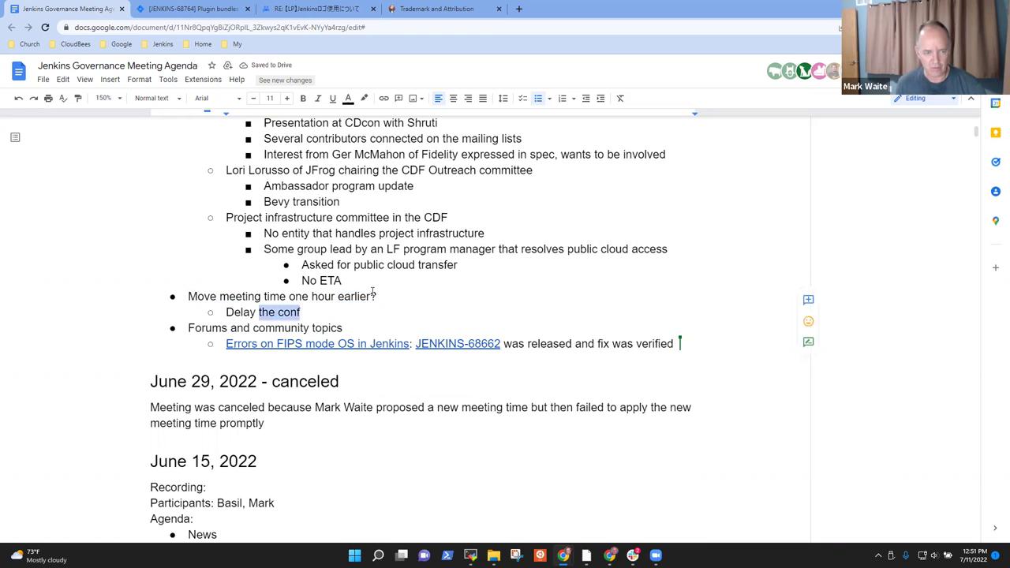
pyautogui.write('No')
pyautogui.press('BackSpace')
pyautogui.press('BackSpace')
# Fill the meeting time sub-bullet with 'No proposal to change at this time, continue meeting at this time next week'.
pyautogui.write('No proposal ')
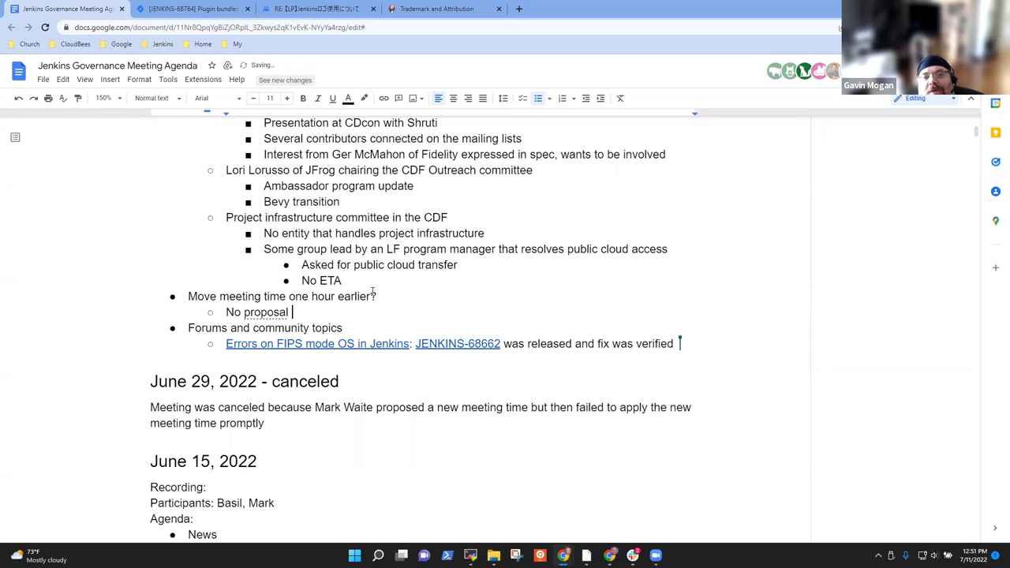
pyautogui.write('to change ')
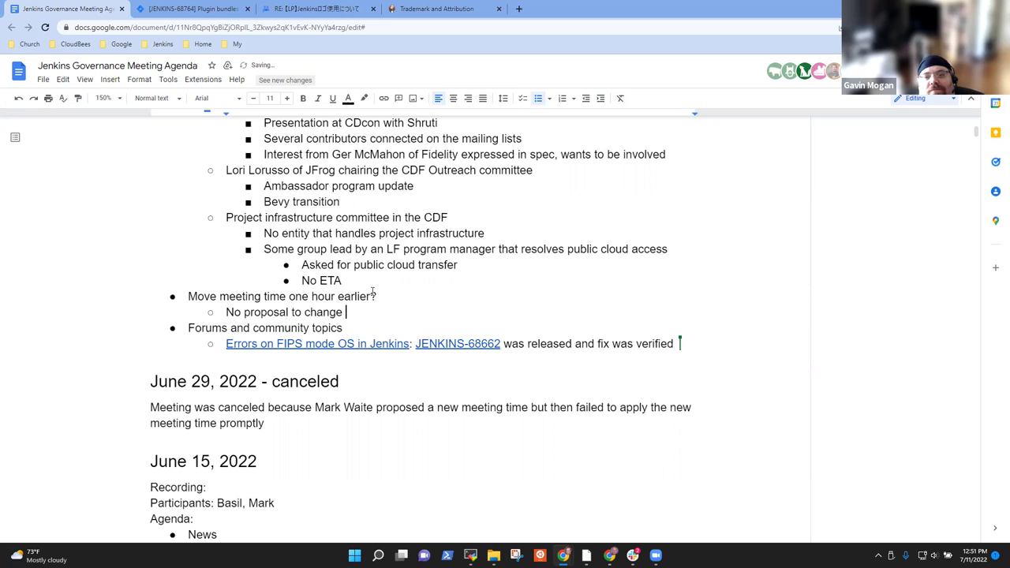
pyautogui.write('at this time, ')
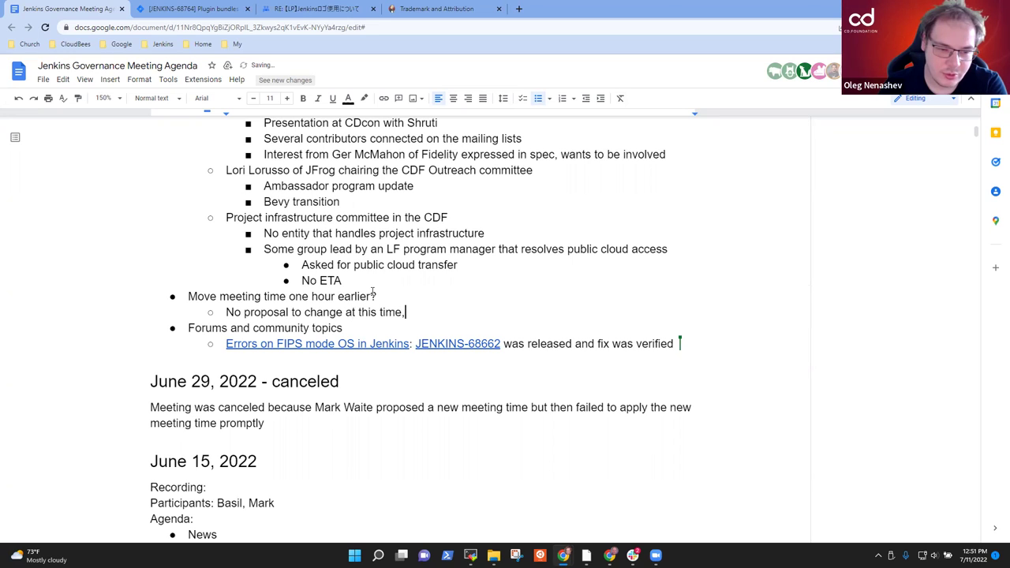
pyautogui.write('conitnue')
pyautogui.press('BackSpace')
pyautogui.press('BackSpace')
pyautogui.press('BackSpace')
pyautogui.press('BackSpace')
pyautogui.press('BackSpace')
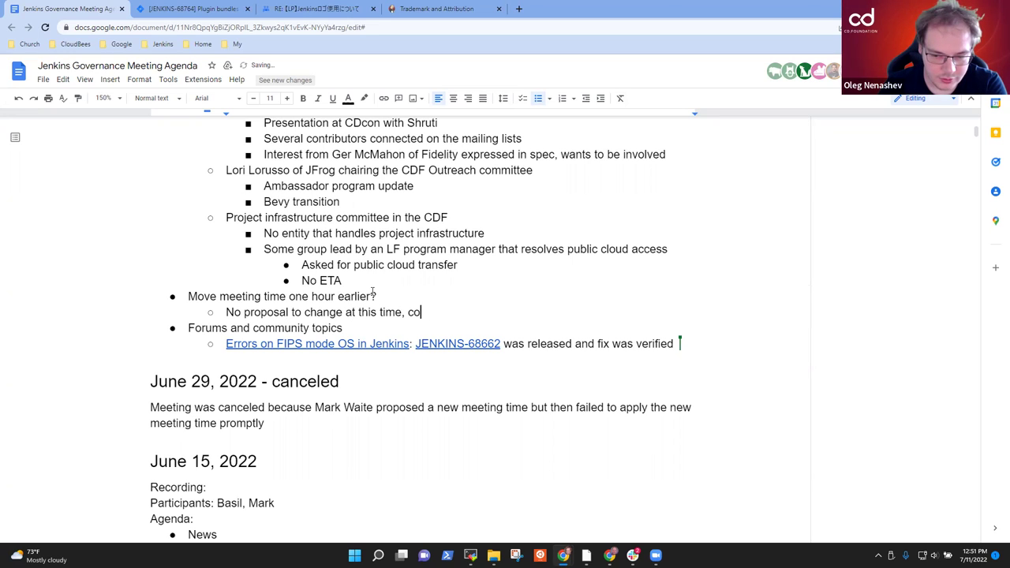
pyautogui.write('tinue meeting at this time next week')
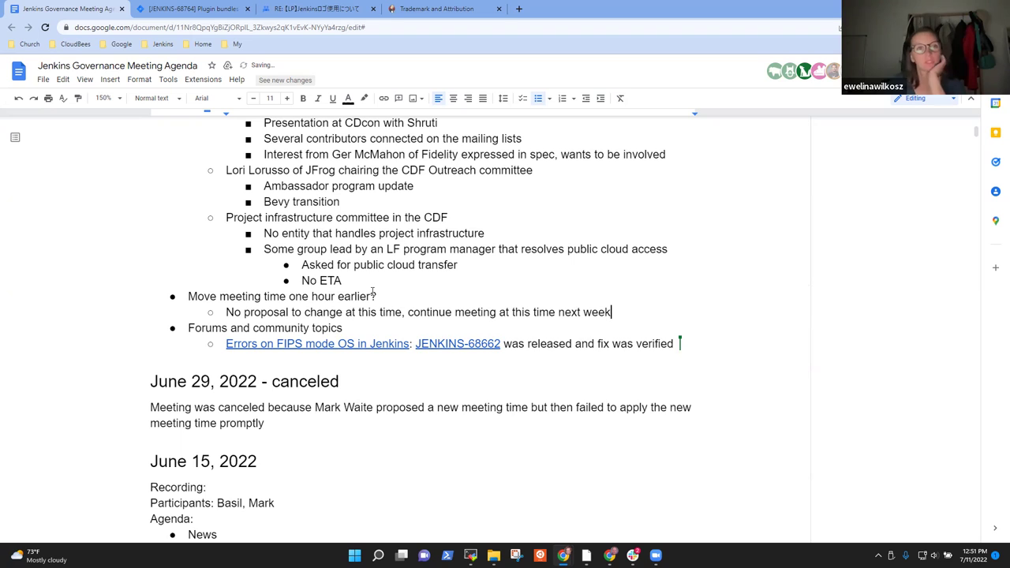
# Add a second meeting time sub-bullet noting that most Mondays work earlier or later for the two named attendees.
pyautogui.press('Return')
pyautogui.write('Most Monday')
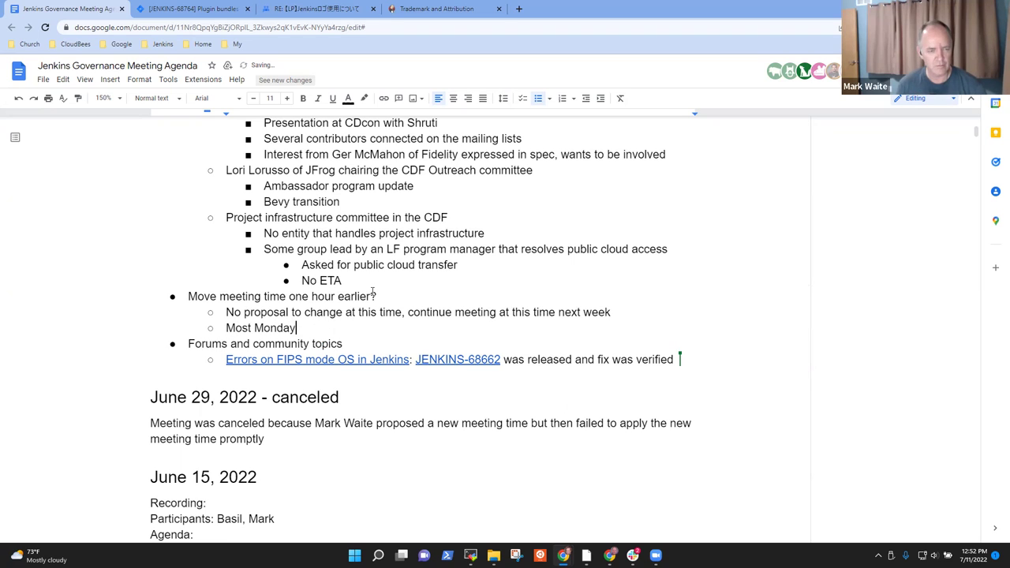
pyautogui.write('s work earlier or later for Oleg and for Eweline')
pyautogui.press('BackSpace')
pyautogui.write('a')
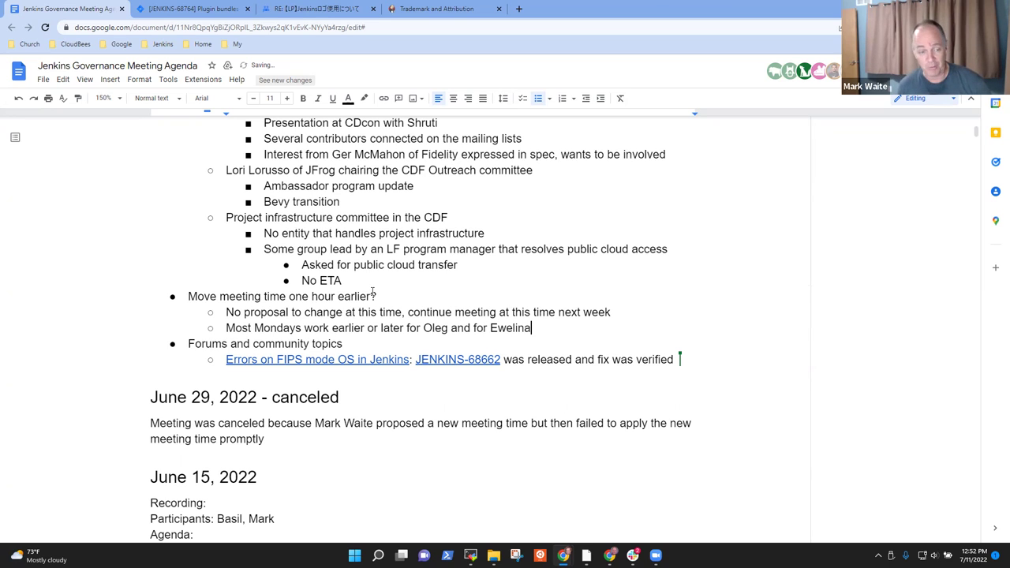
# View the forum thread linked from the 'Errors on FIPS mode OS in Jenkins' item, and return to the agenda document.
pyautogui.press('Down')
pyautogui.press('Home')
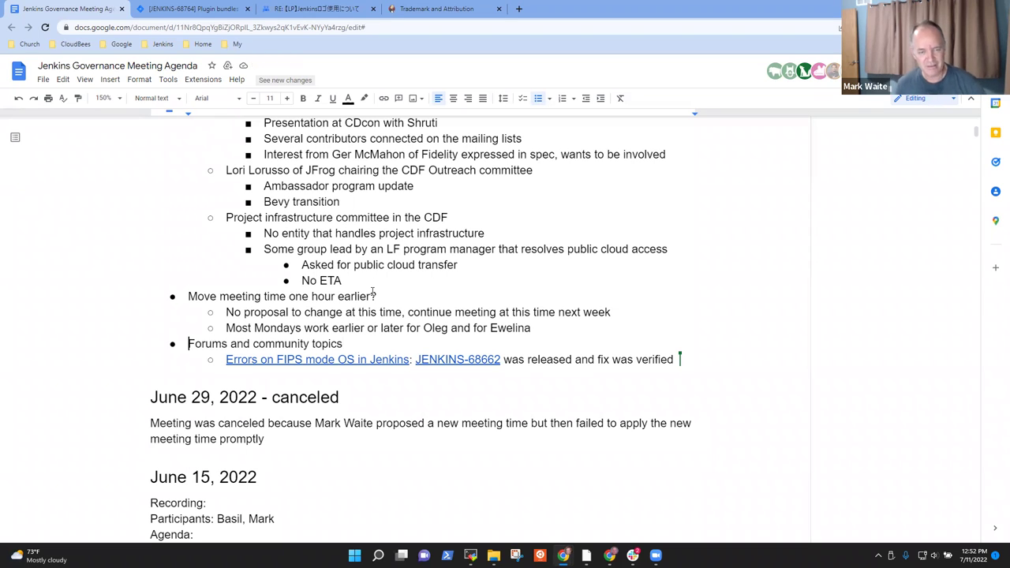
pyautogui.press('Down')
pyautogui.scroll(-2, 375, 294)
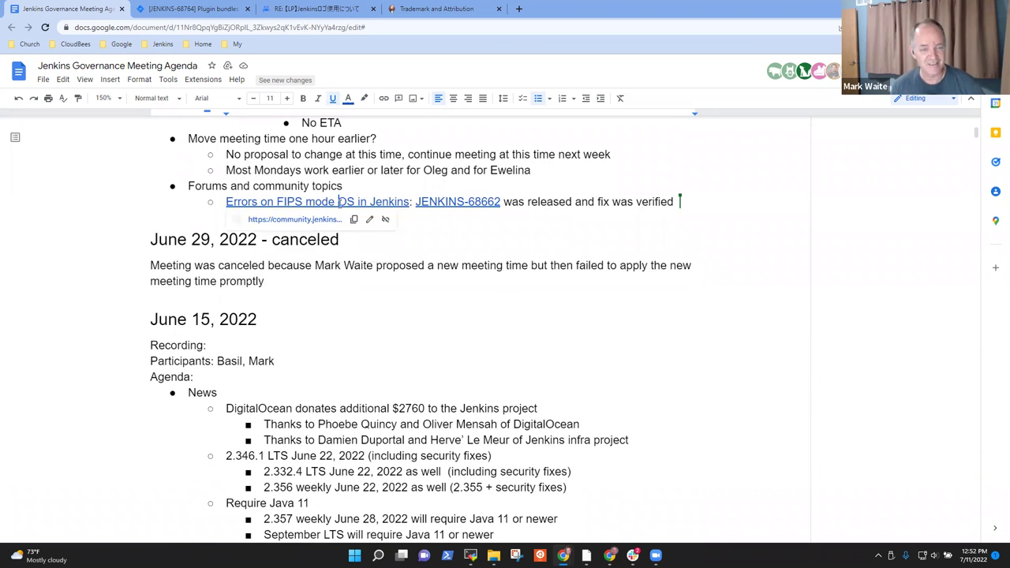
pyautogui.click(312, 223)
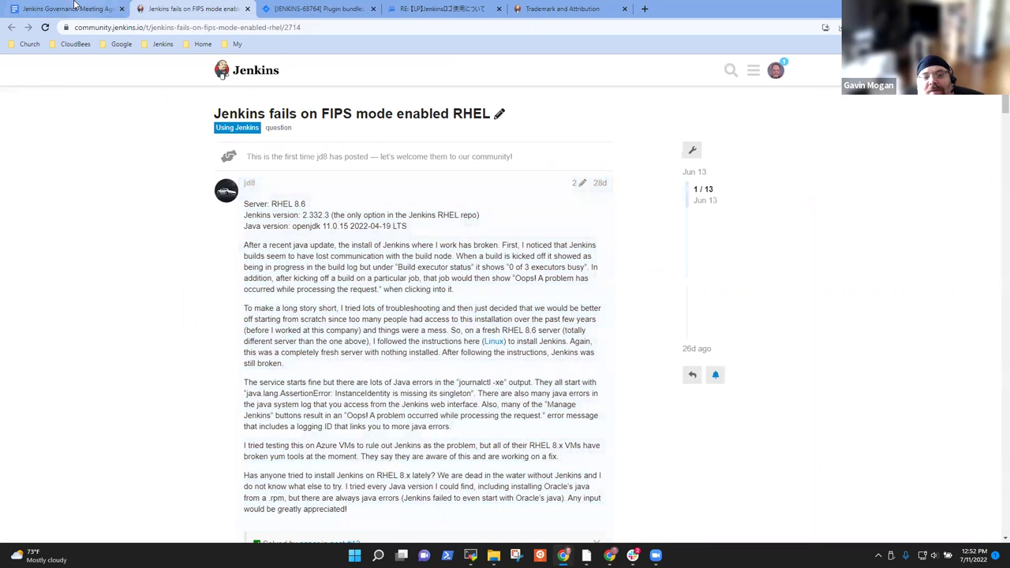
pyautogui.click(75, 9)
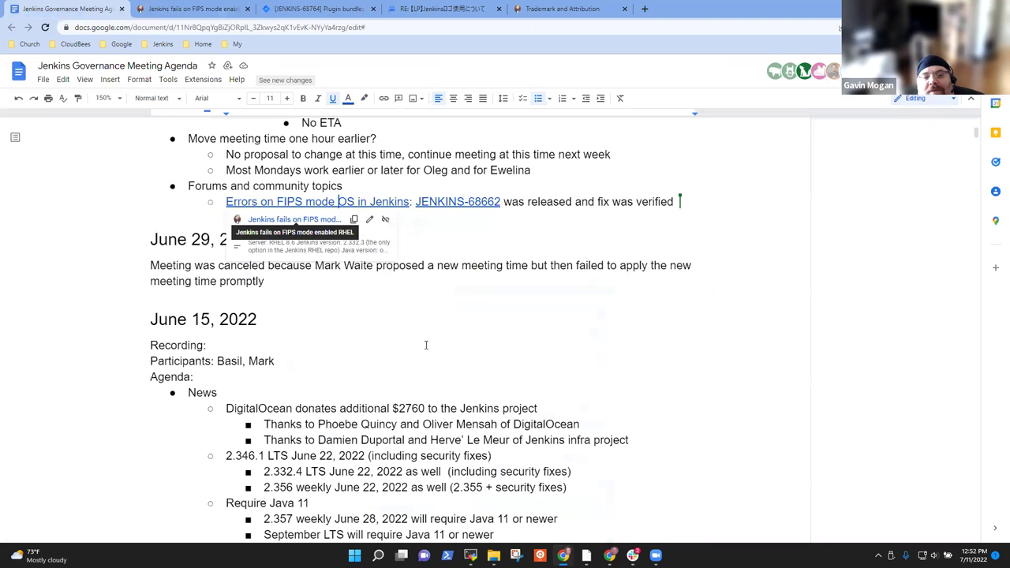
# Add a sub-bullet after the FIPS mode item under Forums and community topics reading 'DevOps World talks CFP has closed'.
pyautogui.click(644, 202)
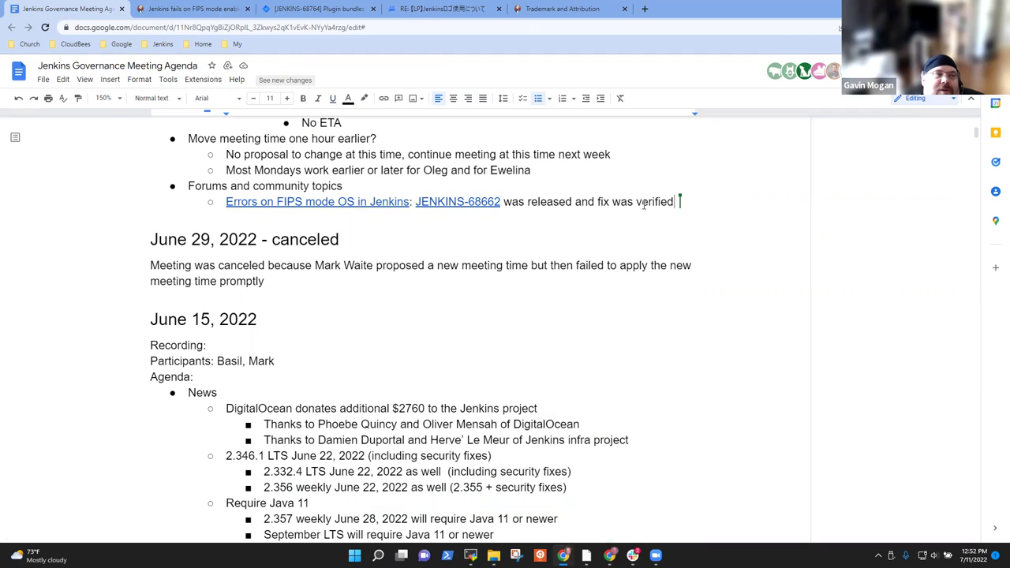
pyautogui.press('Return')
pyautogui.write('DevOps')
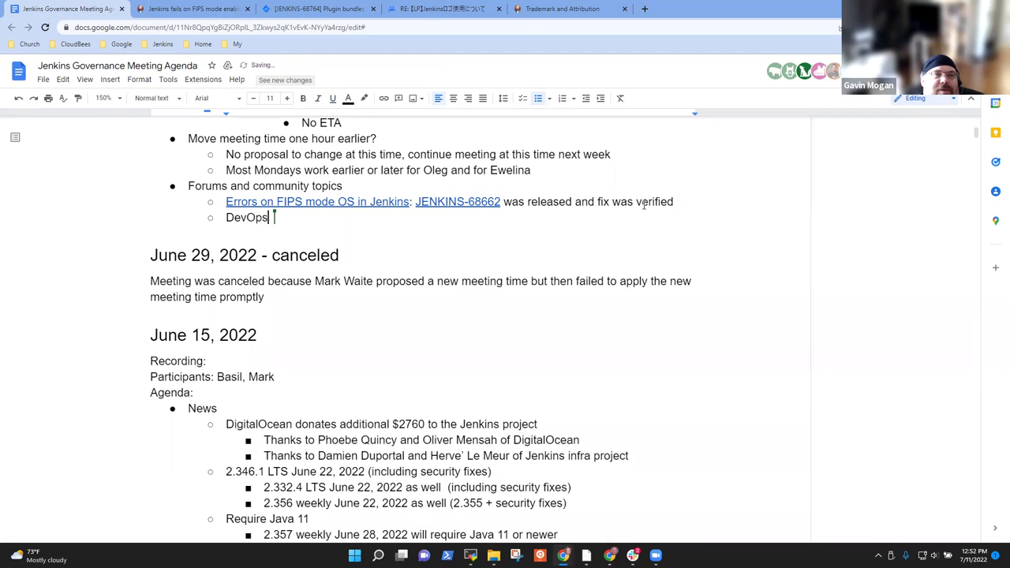
pyautogui.write(' World talks')
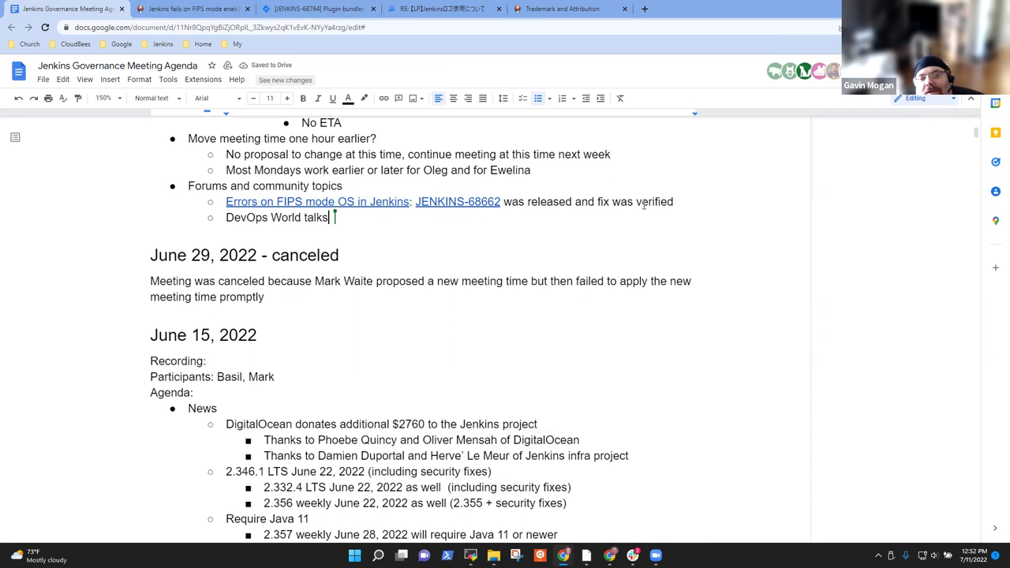
pyautogui.write(' CFP ahs')
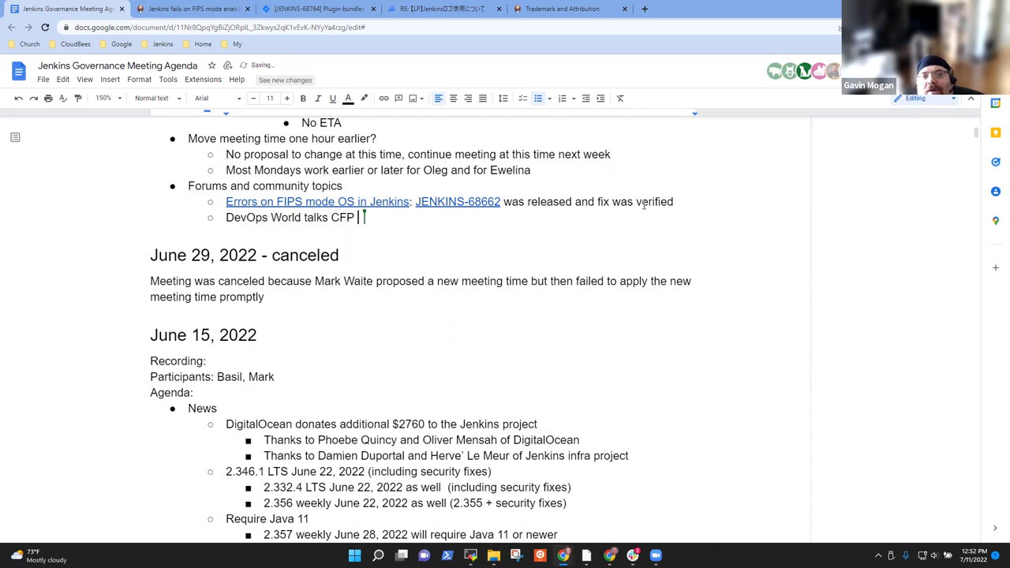
pyautogui.press('BackSpace')
pyautogui.press('BackSpace')
pyautogui.press('BackSpace')
pyautogui.press('BackSpace')
pyautogui.write('has closed')
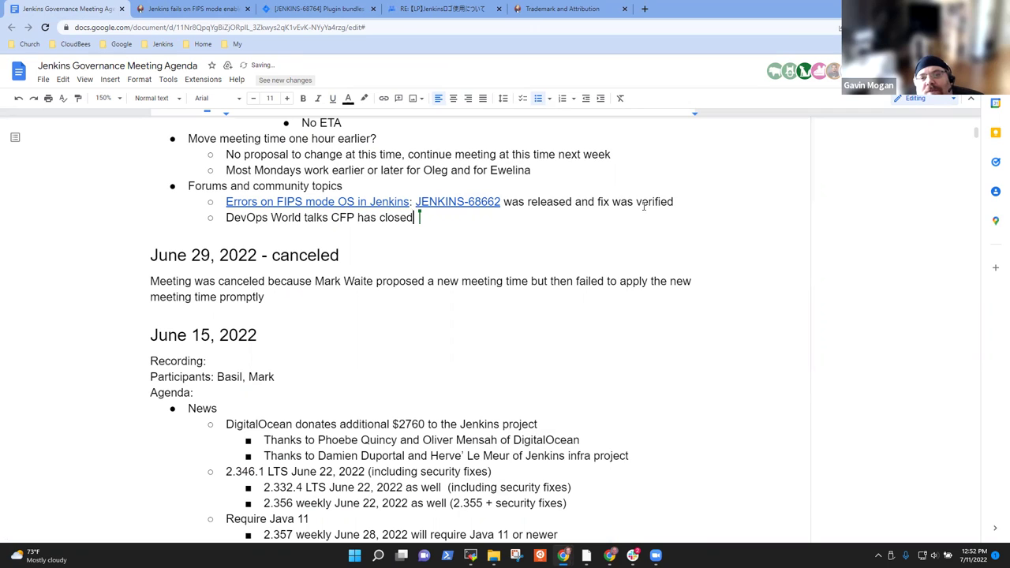
# Add another sub-bullet under Forums and community topics reading 'Blue Ocean Docker image had some issues'.
pyautogui.press('Return')
pyautogui.write('Blue O')
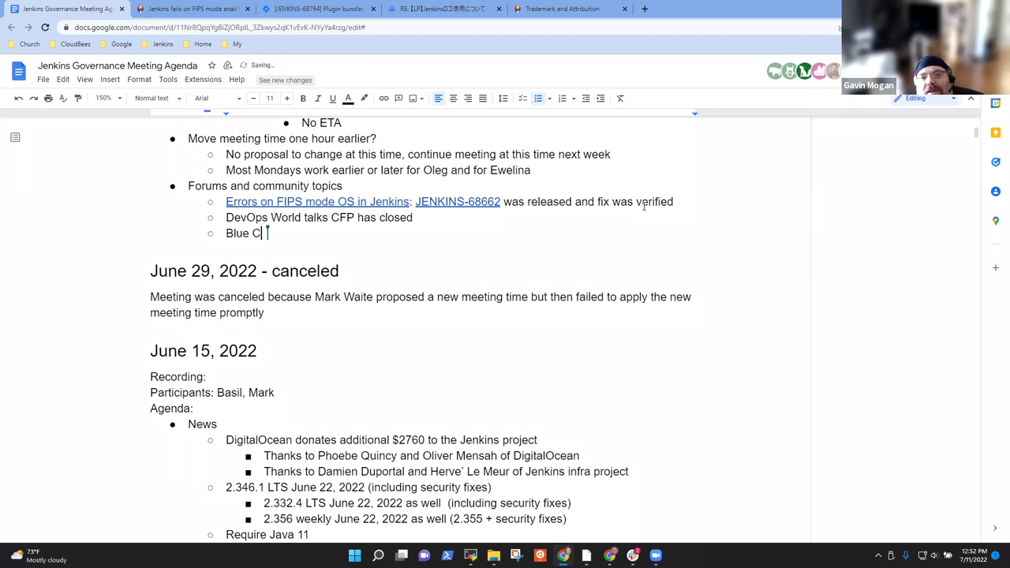
pyautogui.write('cean')
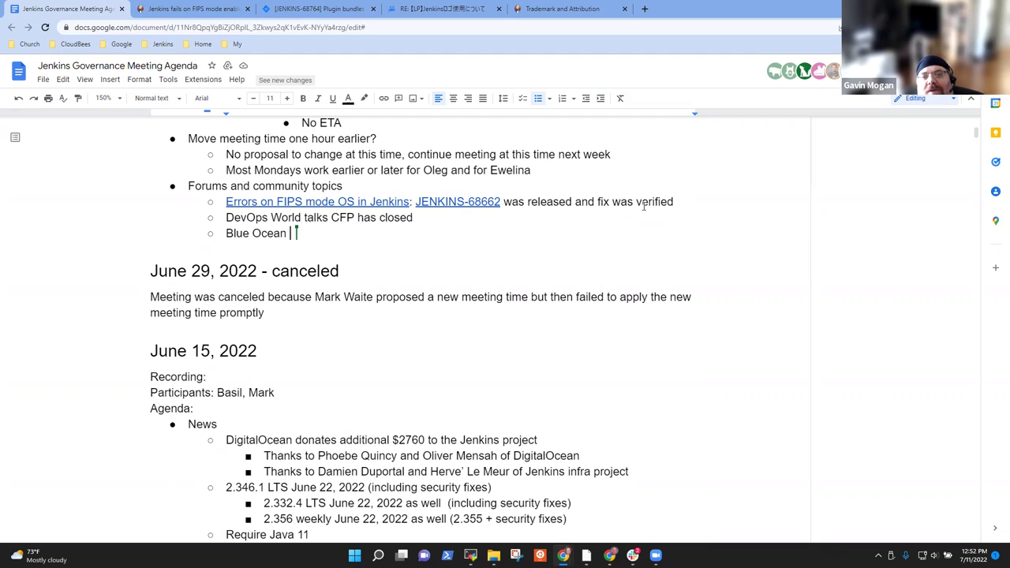
pyautogui.write('Docker image')
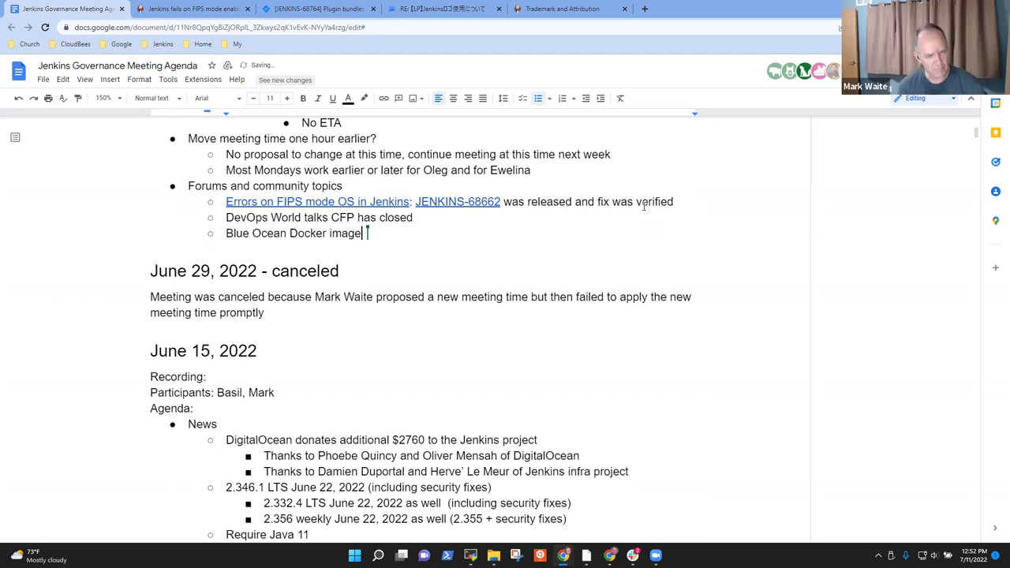
pyautogui.write(' had')
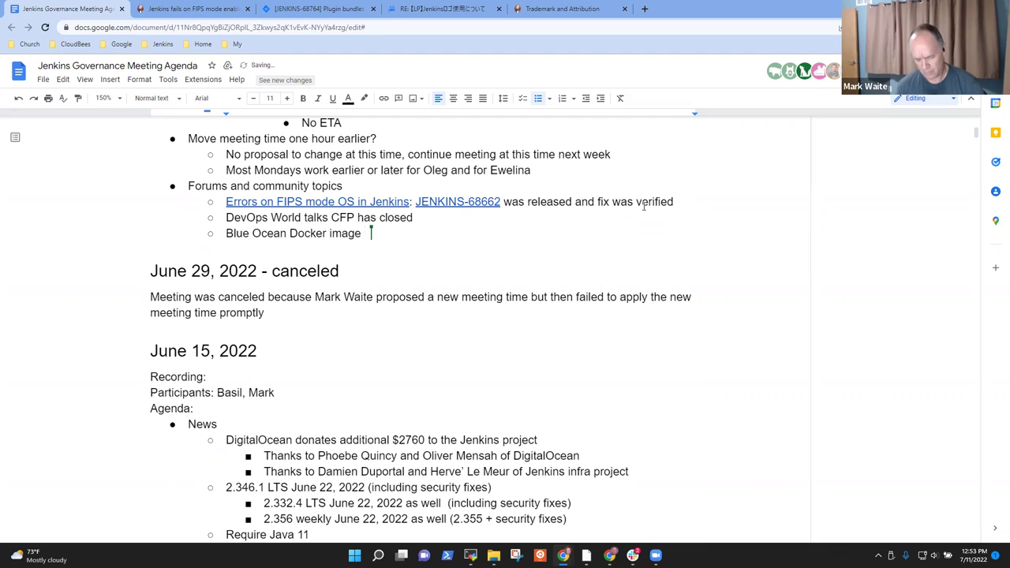
pyautogui.write(' some ')
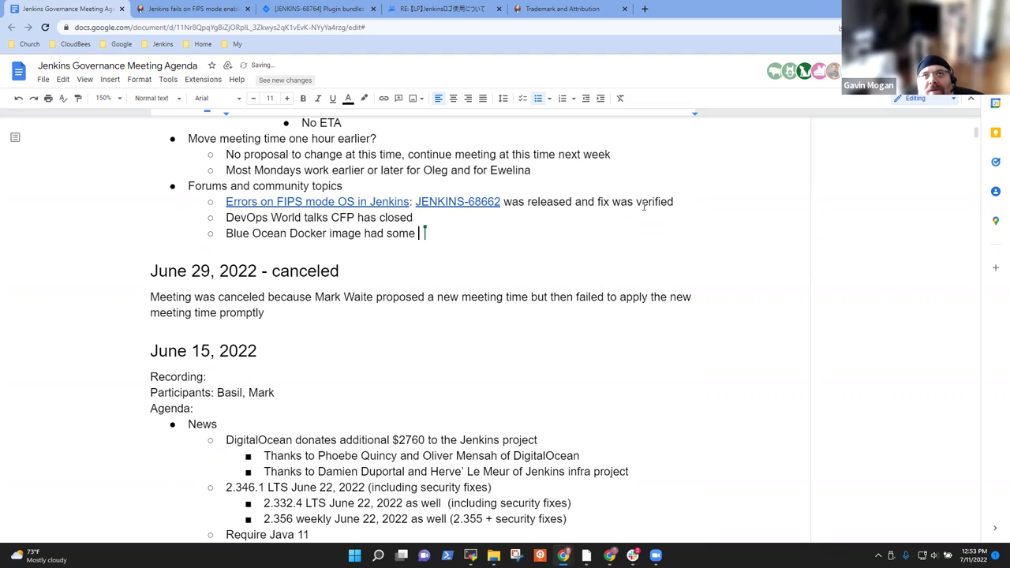
pyautogui.write('issues')
# Add a nested sub-bullet under the Blue Ocean Docker image item reading 'Not actively maintaining the blue'.
pyautogui.press('Return')
pyautogui.press('Tab')
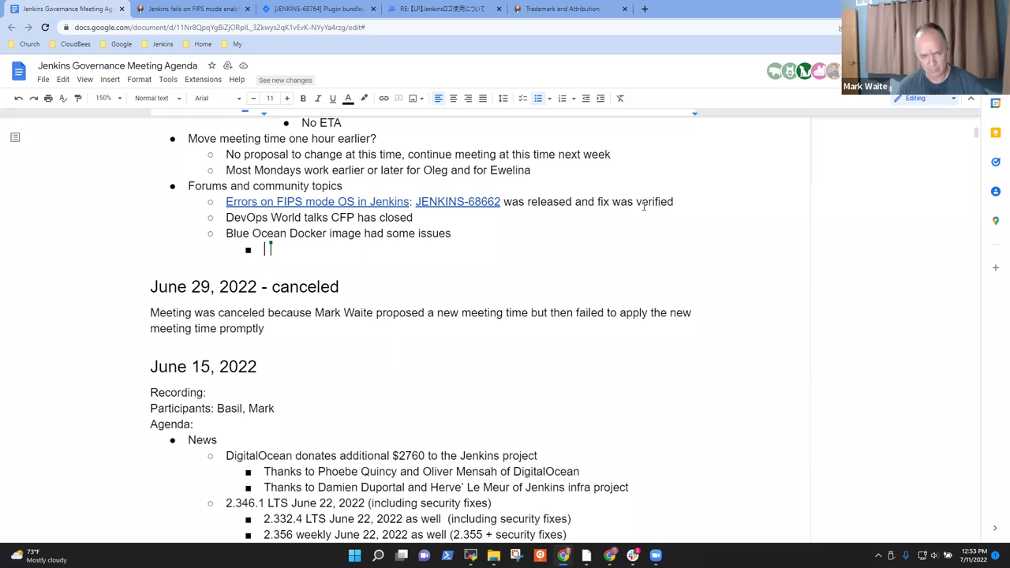
pyautogui.write('Not activ')
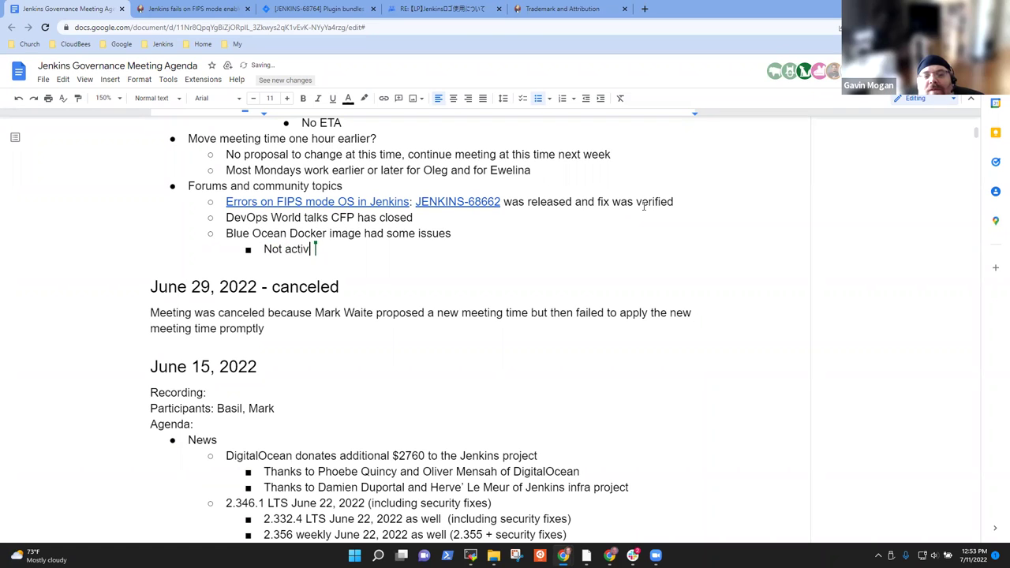
pyautogui.write('ely maintaining the Doc')
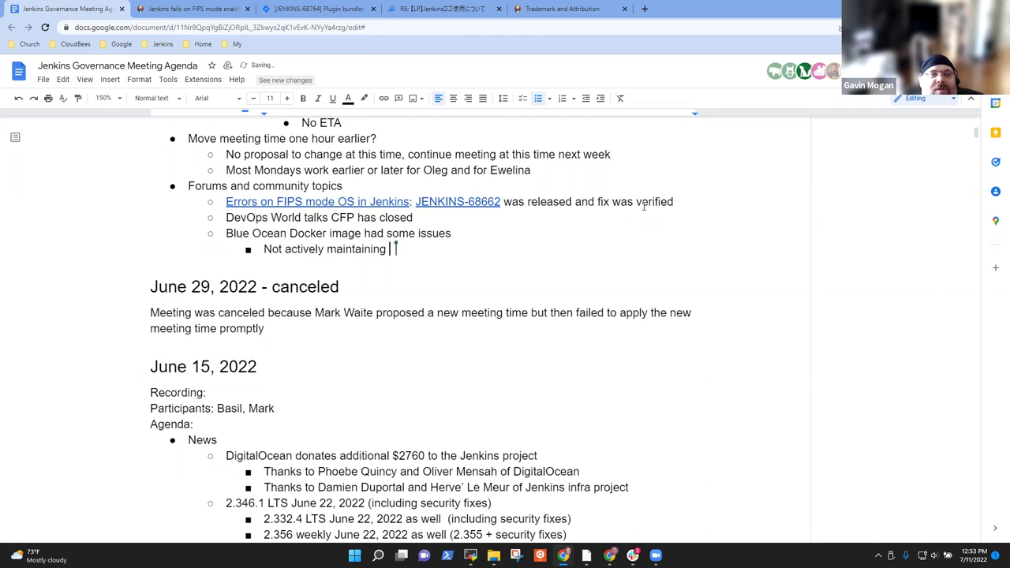
pyautogui.press('BackSpace')
pyautogui.press('BackSpace')
pyautogui.press('BackSpace')
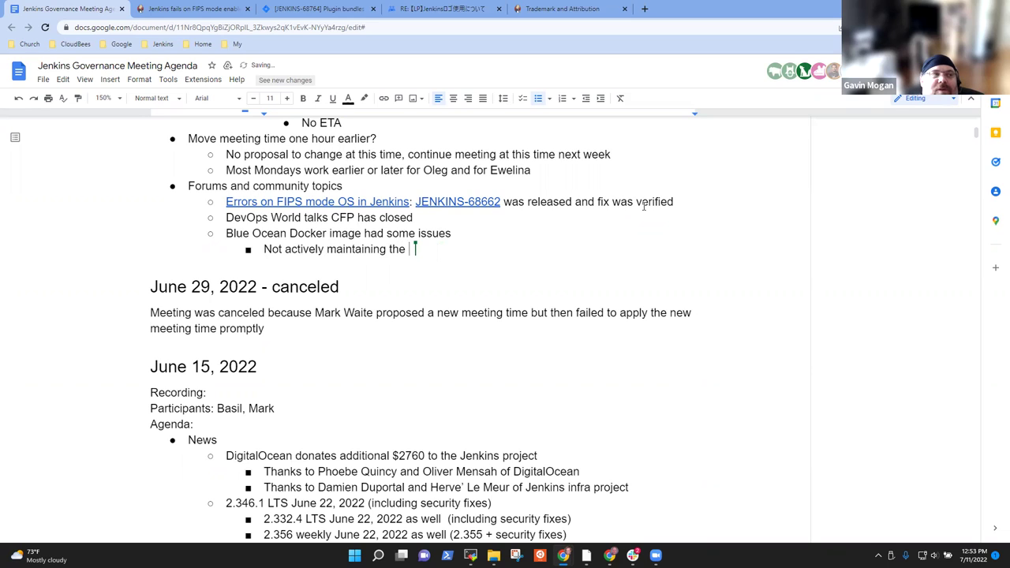
pyautogui.write('blue')
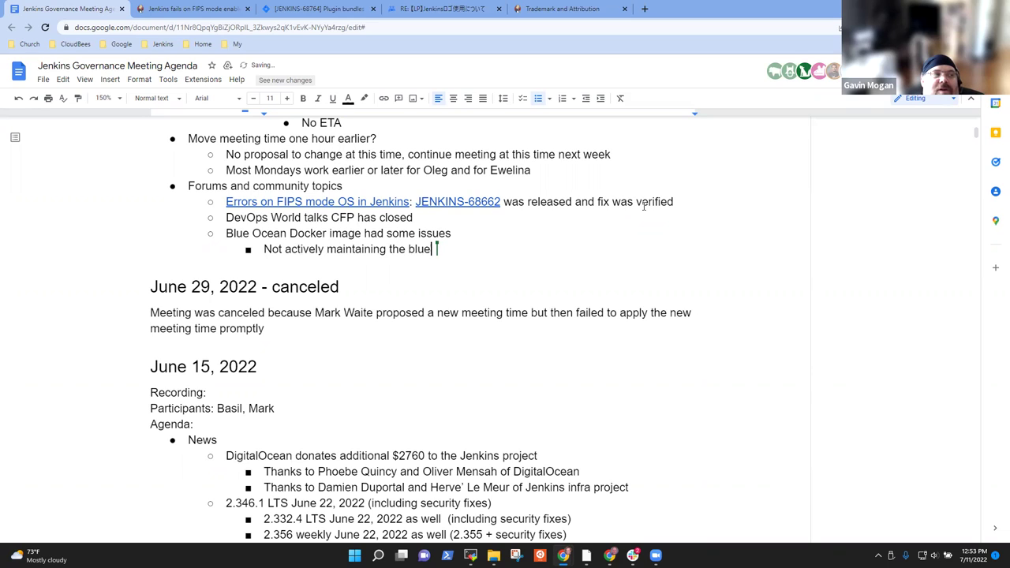
# Add a sub-bullet under Forums and community topics reading 'GitHub vs. Jira topic is being discussed in a JEP'.
pyautogui.press('Return')
pyautogui.hotkey('shift', 'Tab')
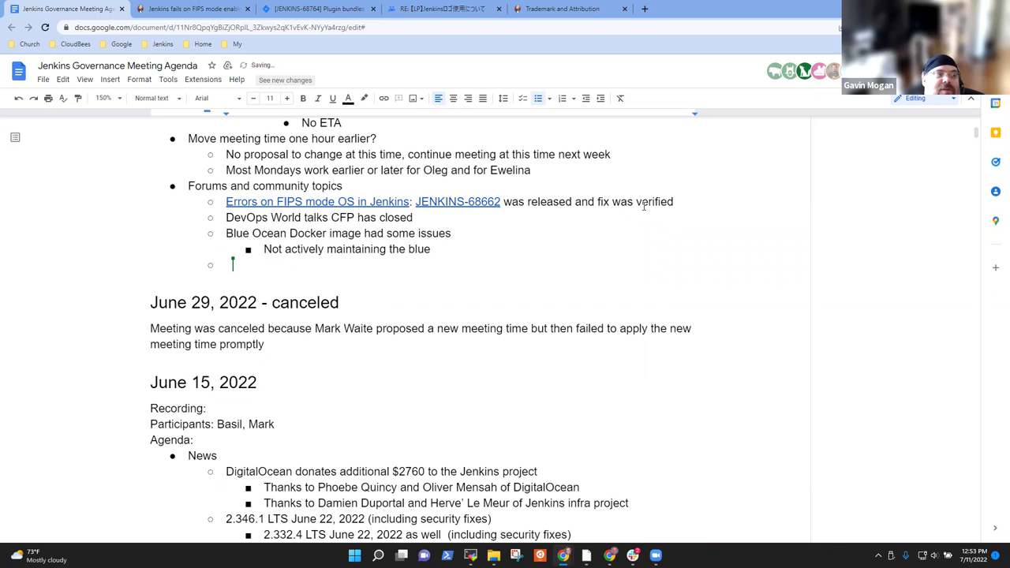
pyautogui.write('GitHub ')
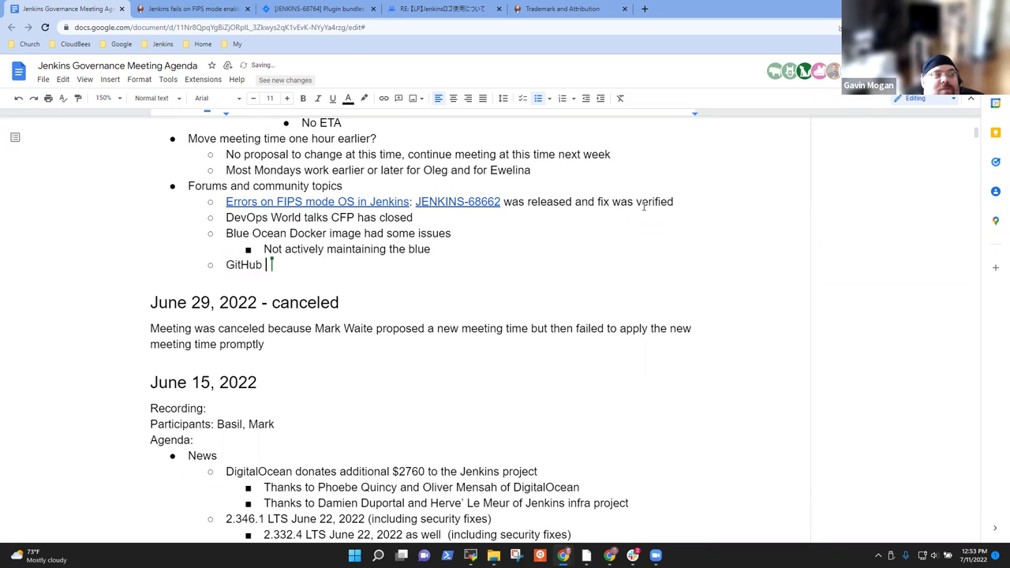
pyautogui.write('vs. Jira to')
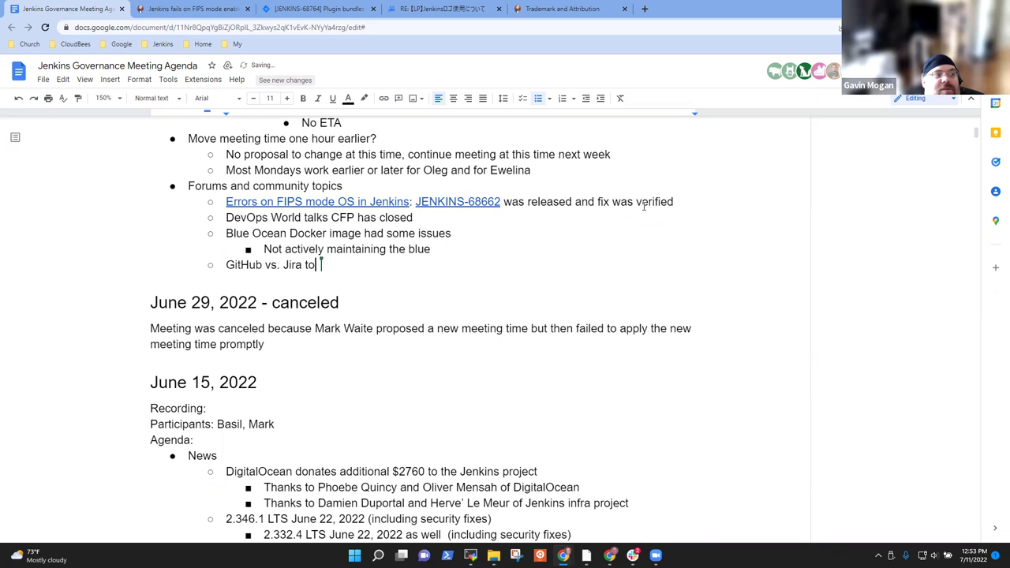
pyautogui.write('pic is being discussed in a ')
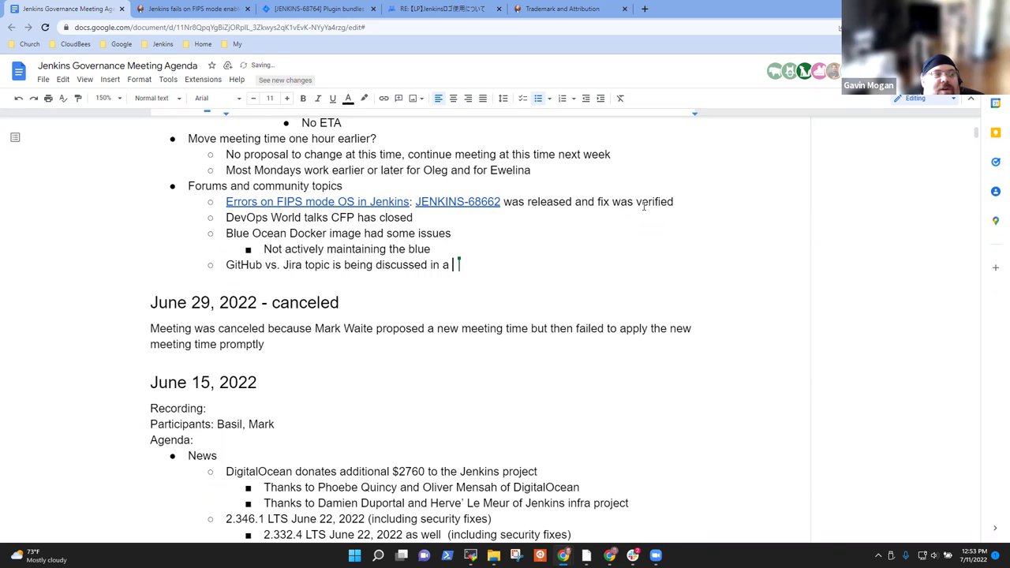
pyautogui.write('JEP')
# Add a sub-bullet reading 'New vendors.jenkins.io page so that companies can highlight their commercial offerings', followed by an empty sub-bullet.
pyautogui.press('Return')
pyautogui.write('New vendoers')
pyautogui.press('BackSpace')
pyautogui.press('BackSpace')
pyautogui.press('BackSpace')
pyautogui.write('rs.jenk')
pyautogui.write('ins.io ')
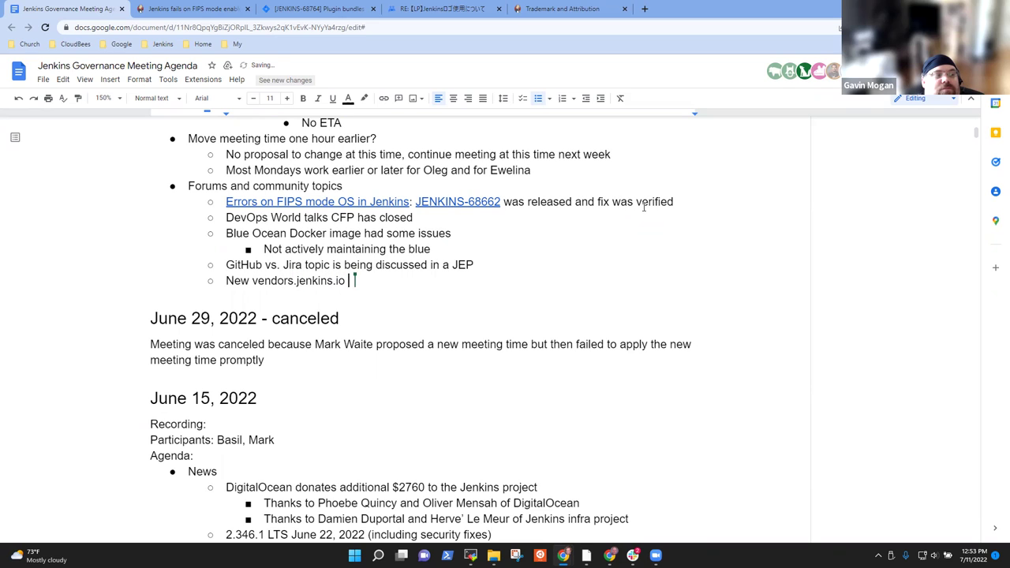
pyautogui.write('page so that companies t')
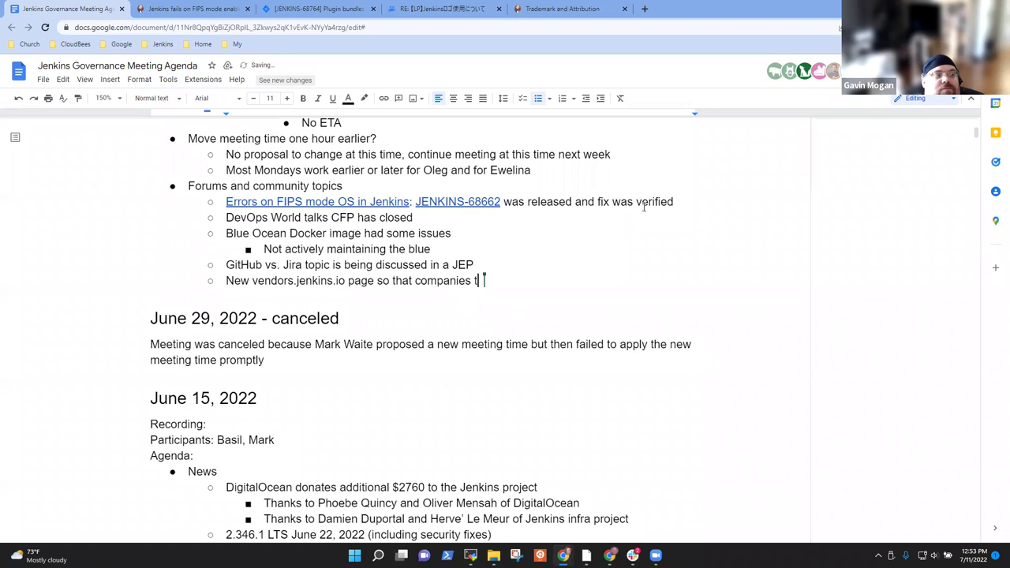
pyautogui.press('BackSpace')
pyautogui.write('can highlight their ')
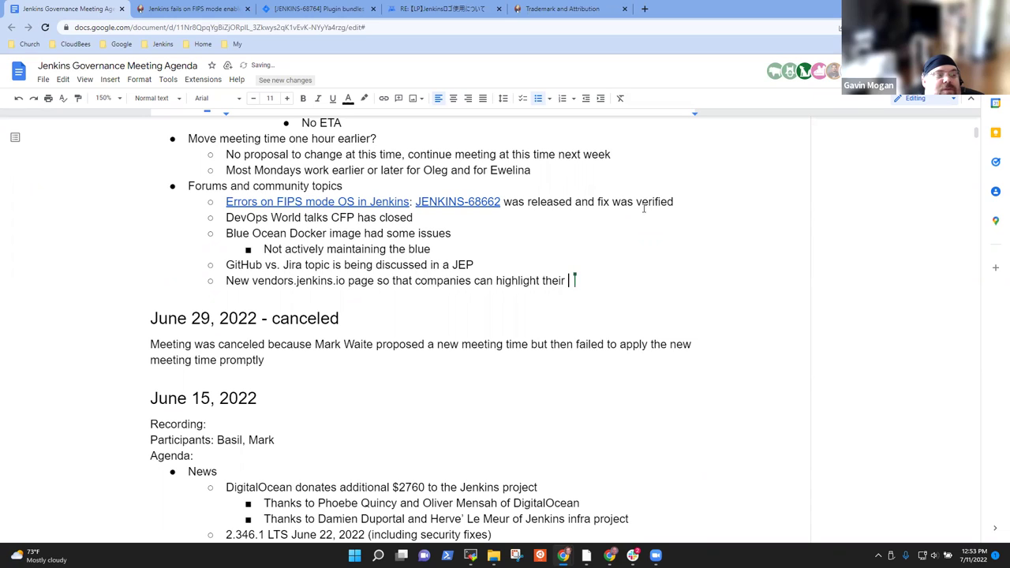
pyautogui.write('commercial ')
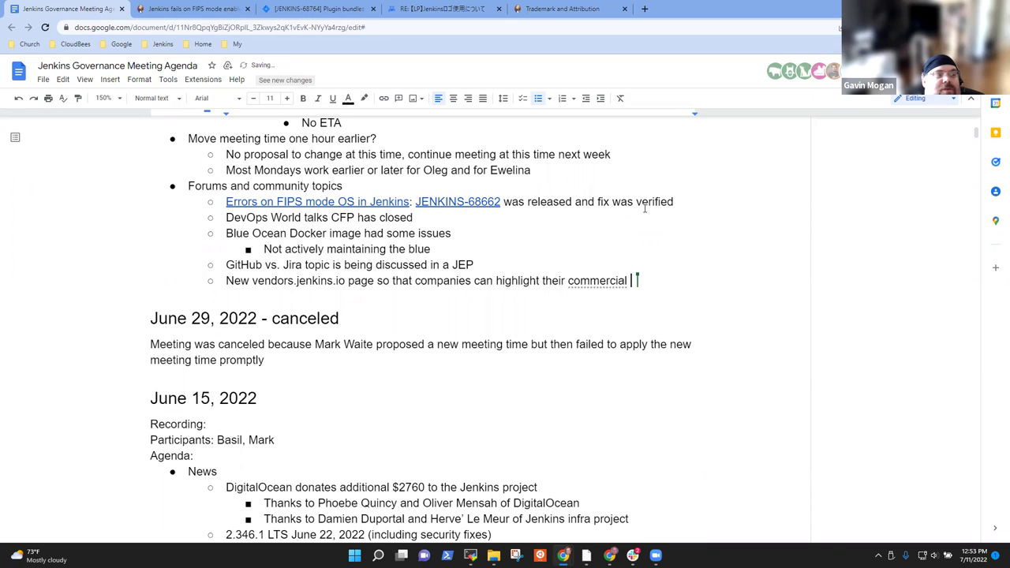
pyautogui.write('support')
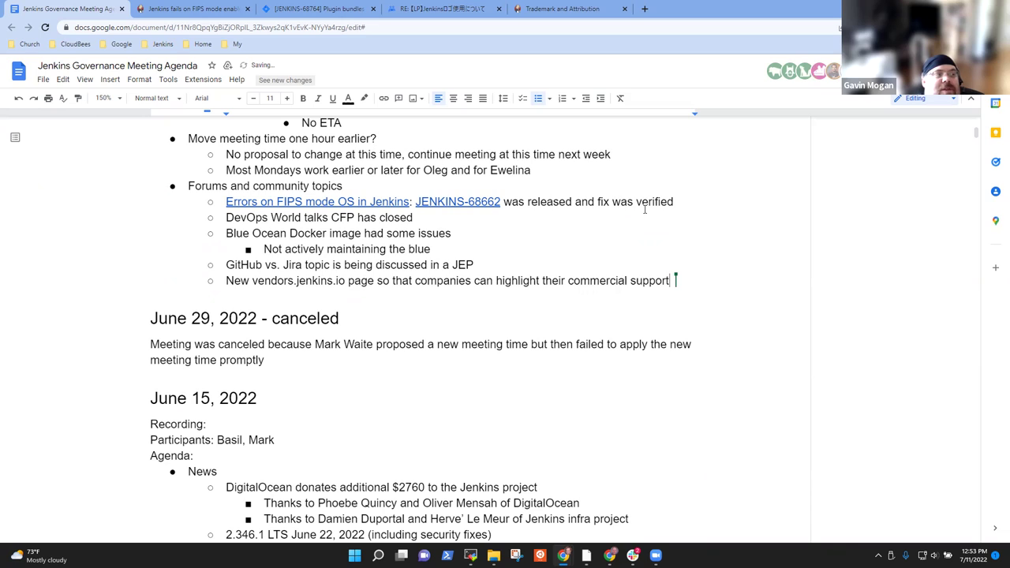
pyautogui.hotkey('ctrl', 'BackSpace')
pyautogui.write('offeri')
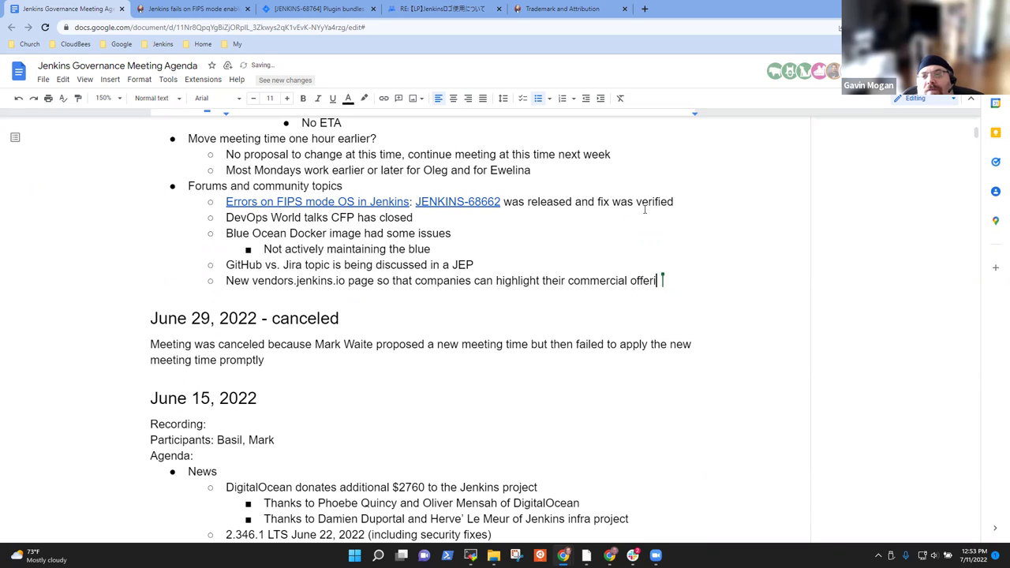
pyautogui.write('ngs')
pyautogui.press('Return')
pyautogui.write('Libraries from')
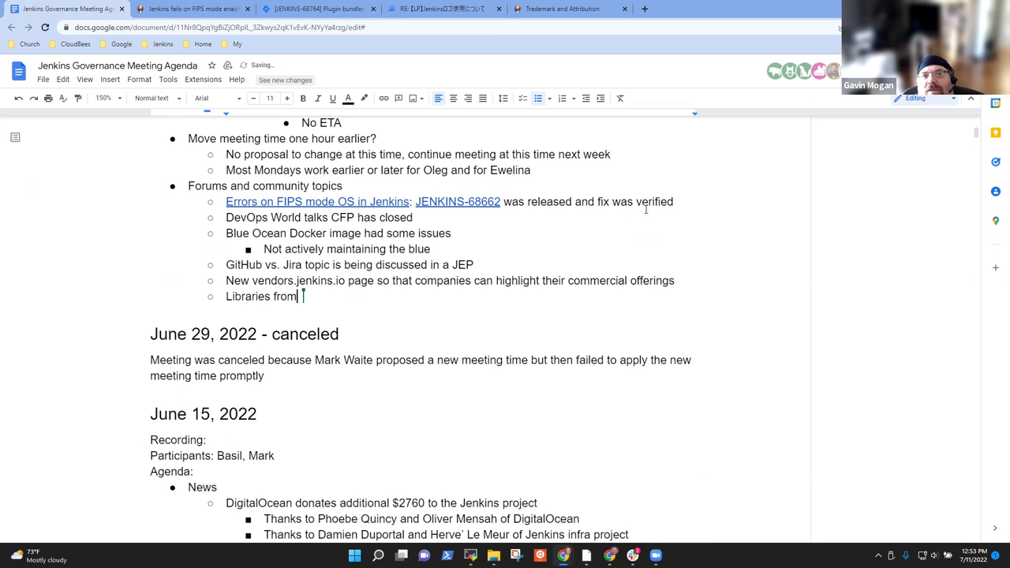
pyautogui.write(' externqa')
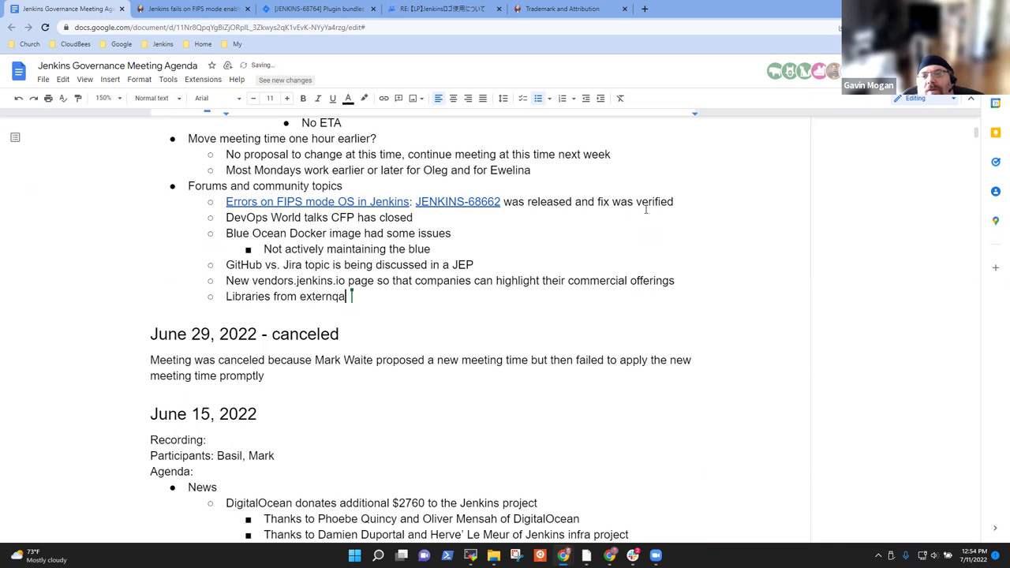
pyautogui.press('BackSpace')
pyautogui.press('BackSpace')
pyautogui.hotkey('ctrl', 'BackSpace')
pyautogui.hotkey('ctrl', 'BackSpace')
pyautogui.hotkey('ctrl', 'BackSpace')
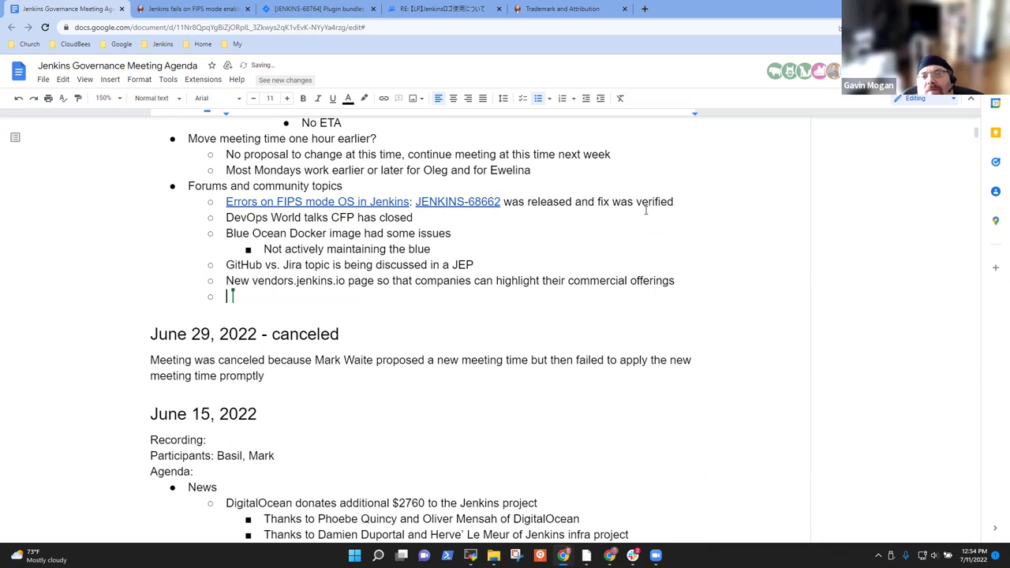
pyautogui.write('Libraries')
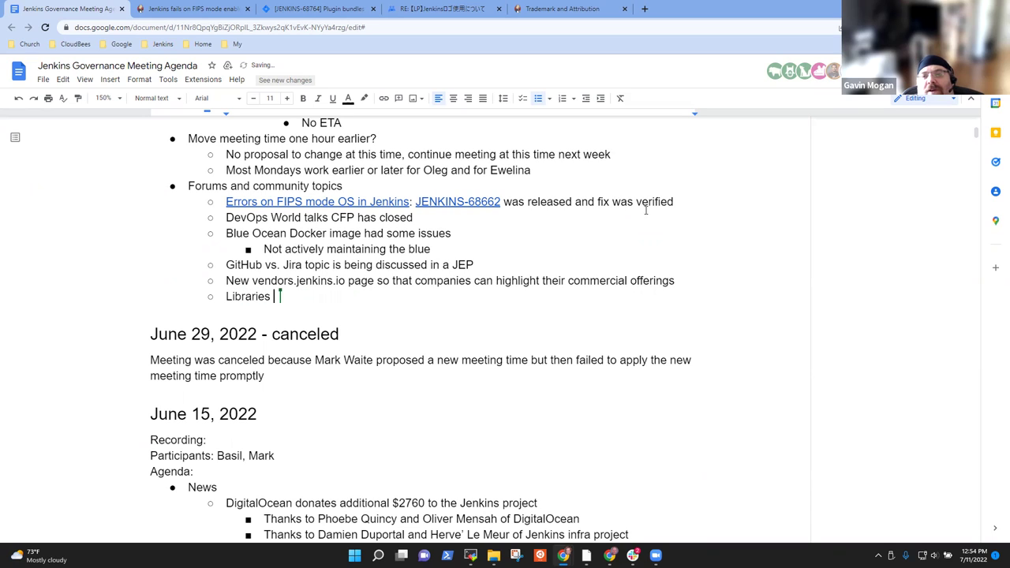
pyautogui.press('BackSpace')
pyautogui.press('BackSpace')
pyautogui.press('BackSpace')
pyautogui.press('BackSpace')
pyautogui.hotkey('ctrl', 'BackSpace')
pyautogui.write('Propre')
pyautogui.press('BackSpace')
pyautogui.write('ietary')
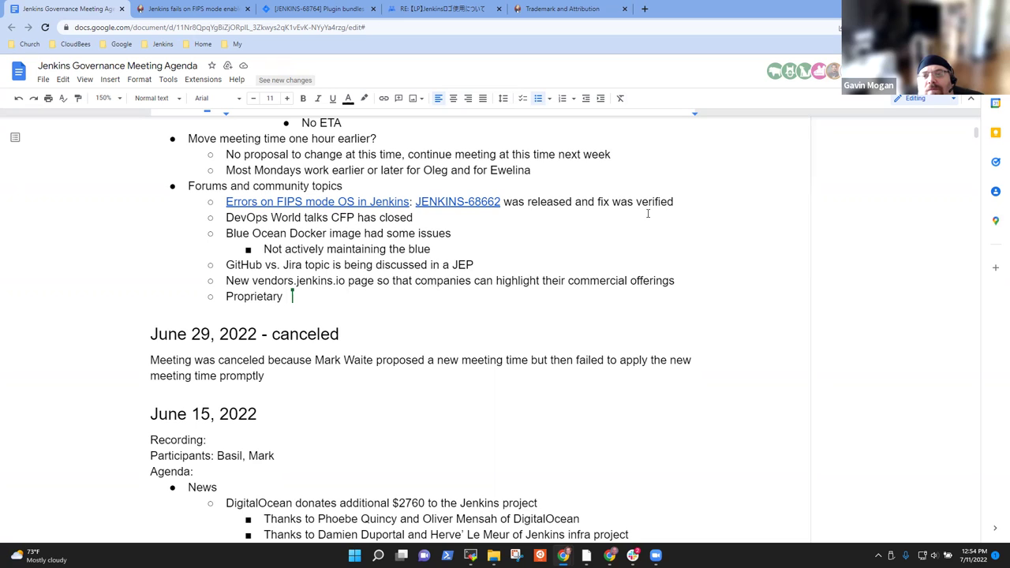
pyautogui.write('depen')
pyautogui.hotkey('shift', 'Home')
pyautogui.press('BackSpace')
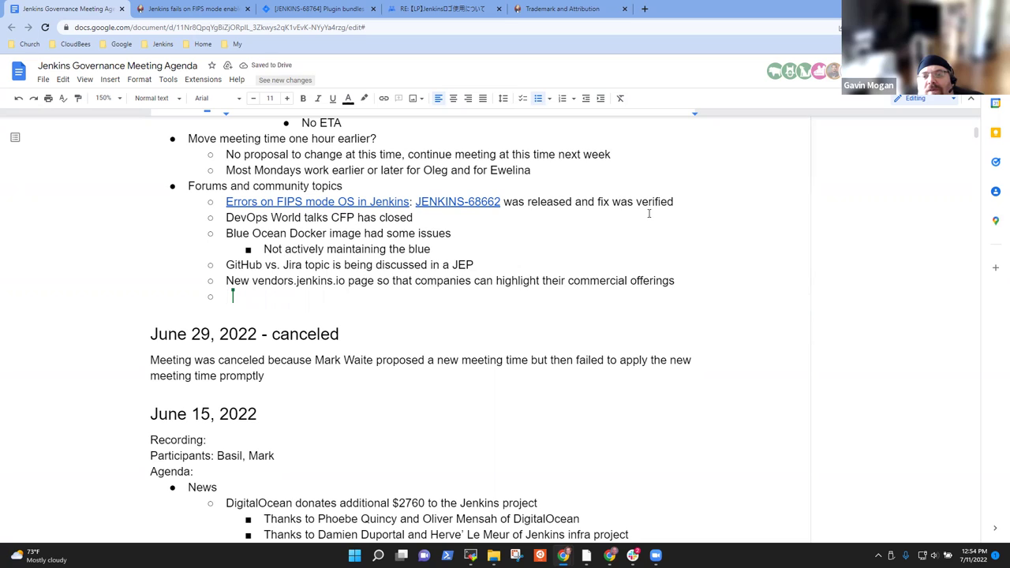
# Enter 'GitHub package dependencies that require authentication' in the empty sub-bullet below the vendors.jenkins.io item.
pyautogui.write('GitHub')
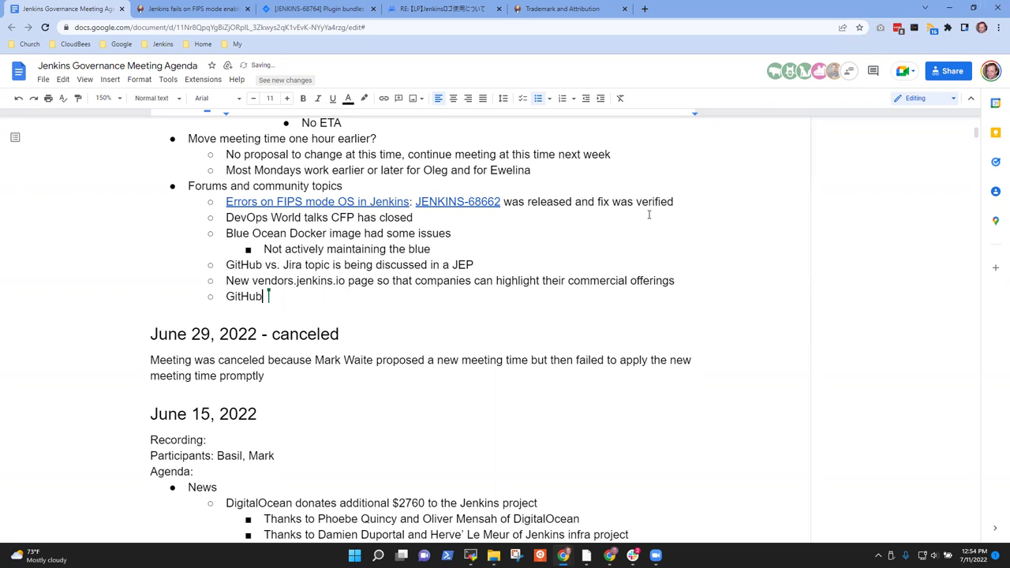
pyautogui.write(' package dependenci')
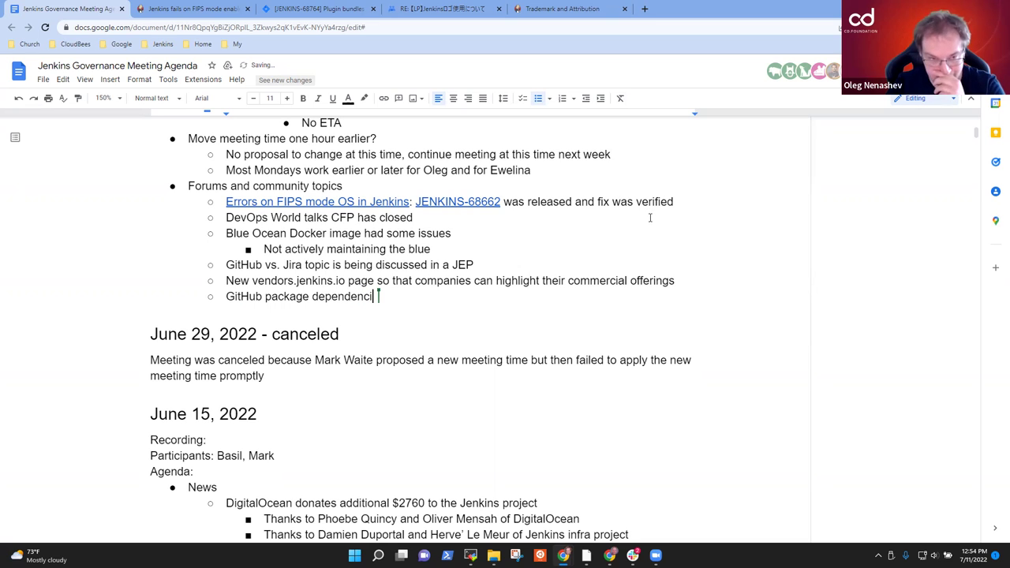
pyautogui.write('es that require ')
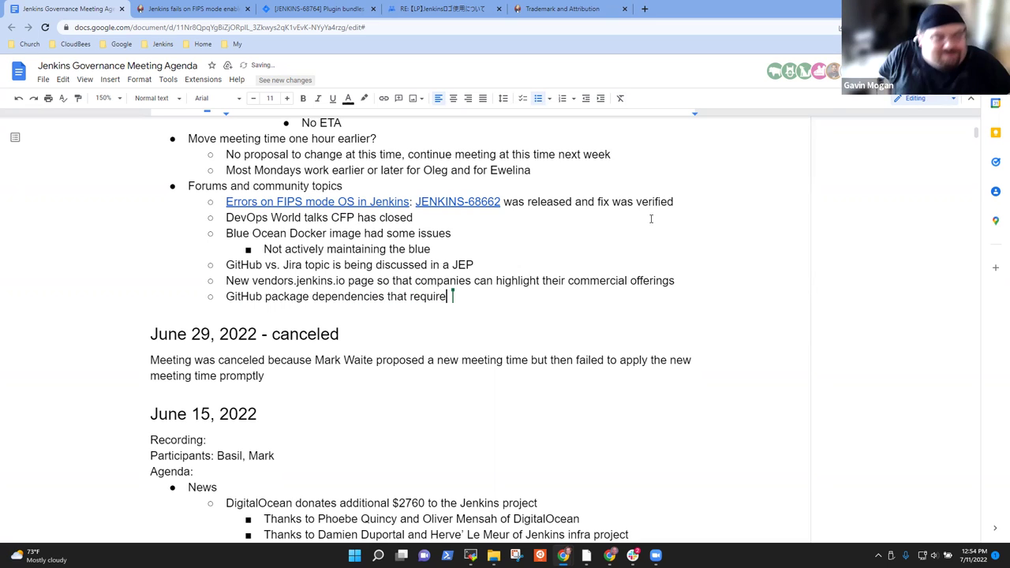
pyautogui.write('authenitca')
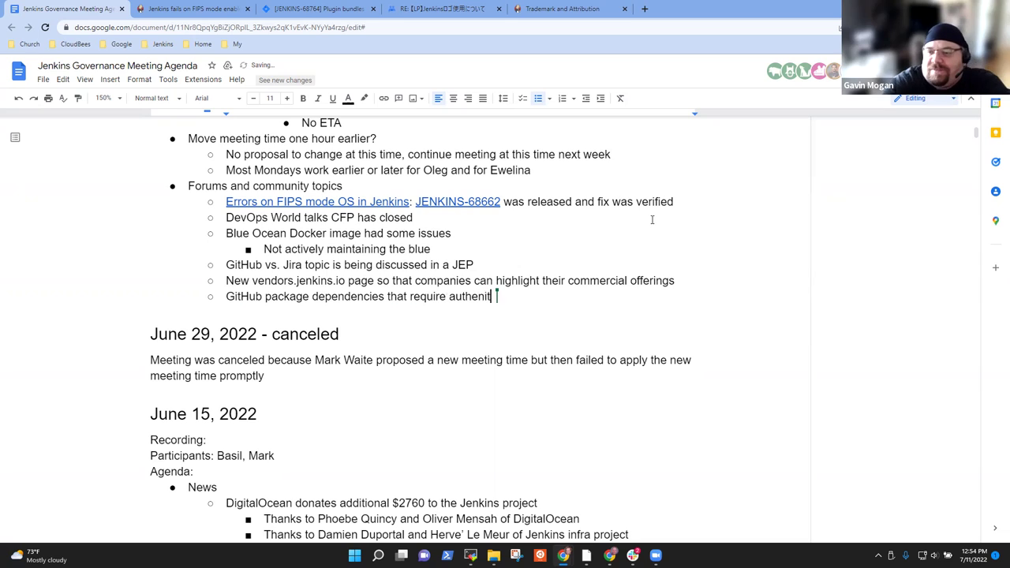
pyautogui.press('BackSpace')
pyautogui.press('BackSpace')
pyautogui.press('BackSpace')
pyautogui.press('BackSpace')
pyautogui.write('ticatio')
pyautogui.press('BackSpace')
pyautogui.press('BackSpace')
pyautogui.press('BackSpace')
pyautogui.press('BackSpace')
pyautogui.press('BackSpace')
pyautogui.write('cation')
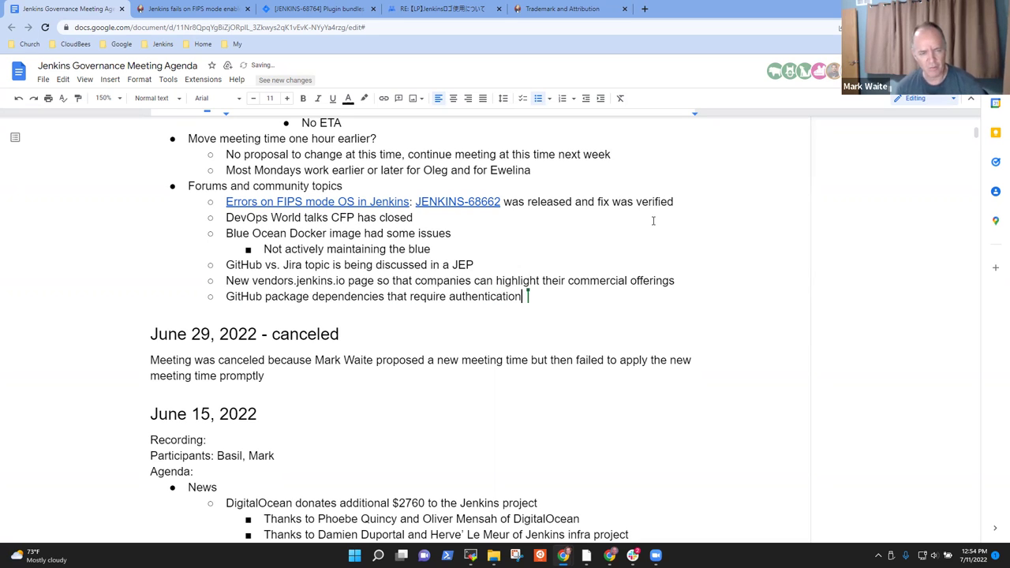
pyautogui.hotkey('ctrl', 'shift', 'Left')
pyautogui.hotkey('ctrl', 'shift', 'Left')
pyautogui.hotkey('ctrl', 'shift', 'Left')
pyautogui.hotkey('ctrl', 'shift', 'Left')
pyautogui.hotkey('ctrl', 'shift', 'Left')
pyautogui.hotkey('ctrl', 'shift', 'Left')
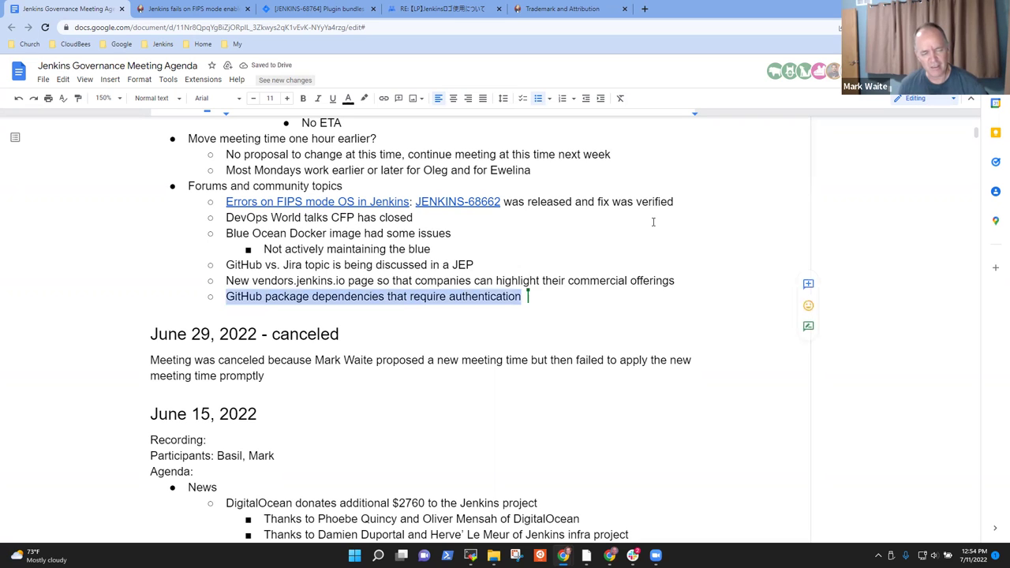
pyautogui.hotkey('ctrl', 'shift', 'Right')
pyautogui.hotkey('ctrl', 'shift', 'Left')
pyautogui.press('Right')
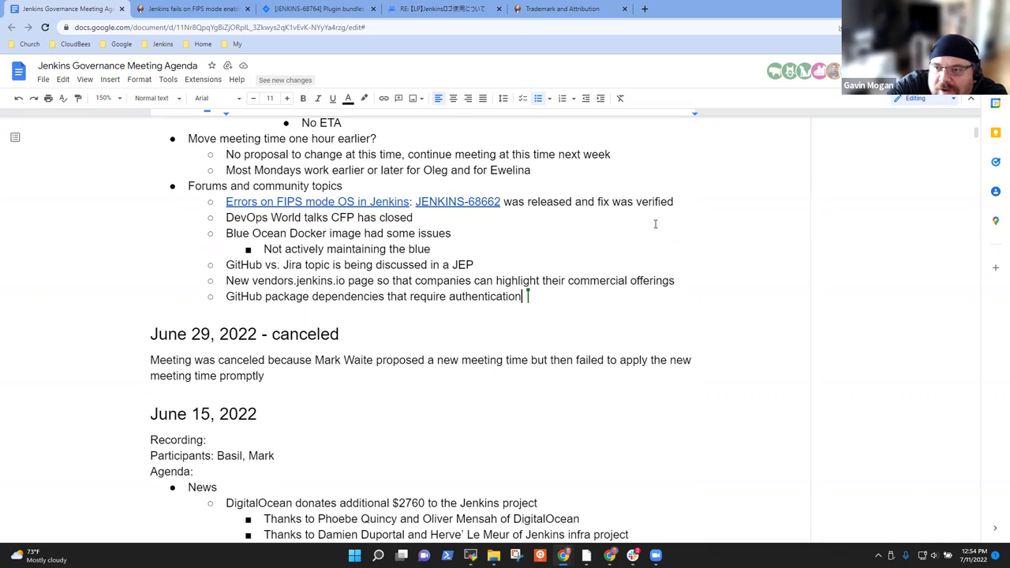
# Add a nested sub-bullet under the GitHub package dependencies item beginning with 'The repo.jenkins-ci.org'.
pyautogui.press('Return')
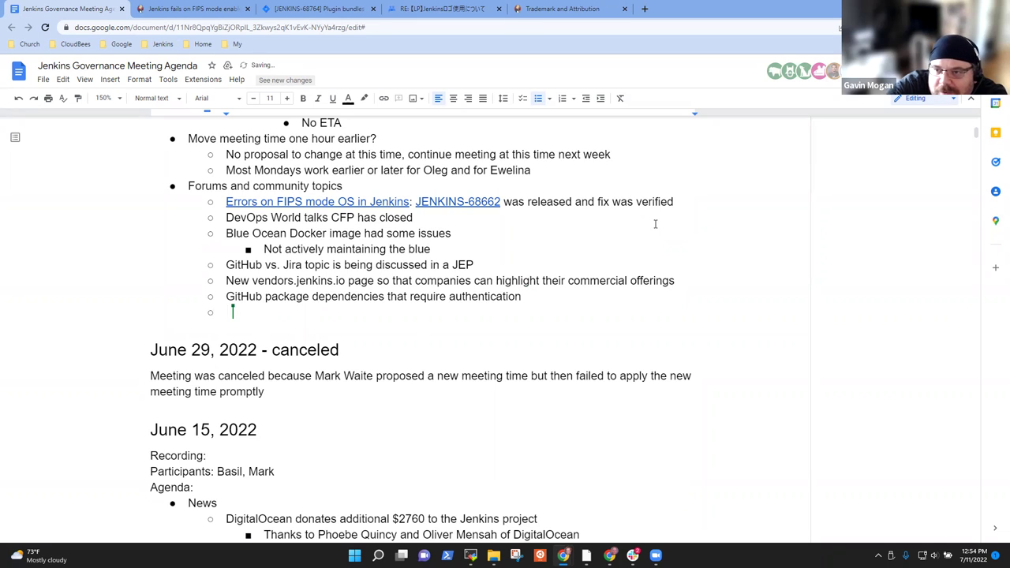
pyautogui.press('Tab')
pyautogui.write('JFr')
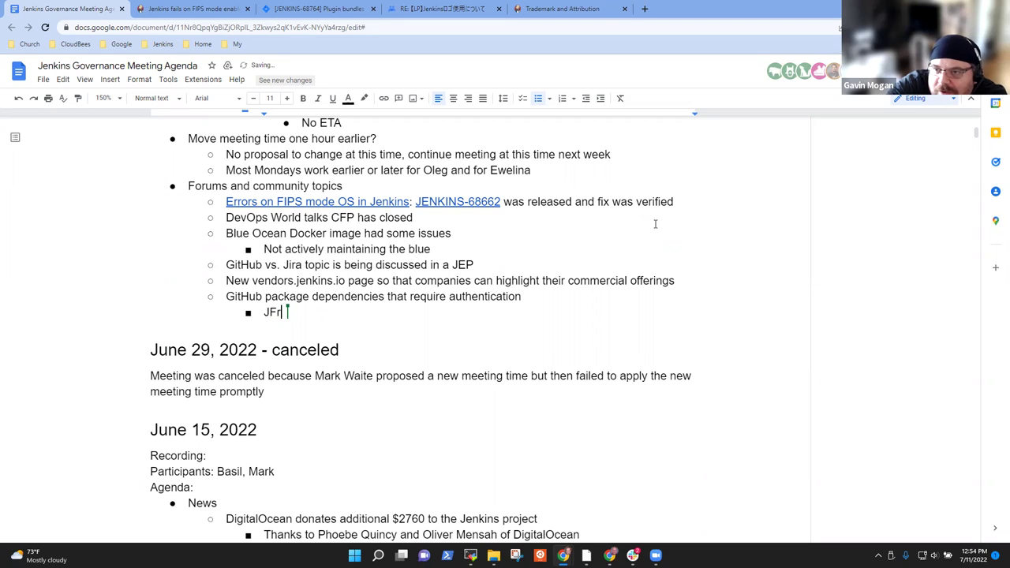
pyautogui.write('og')
pyautogui.hotkey('ctrl', 'BackSpace')
pyautogui.write('repo.jenkins-ci.org does')
pyautogui.press('Home')
pyautogui.write('Tje')
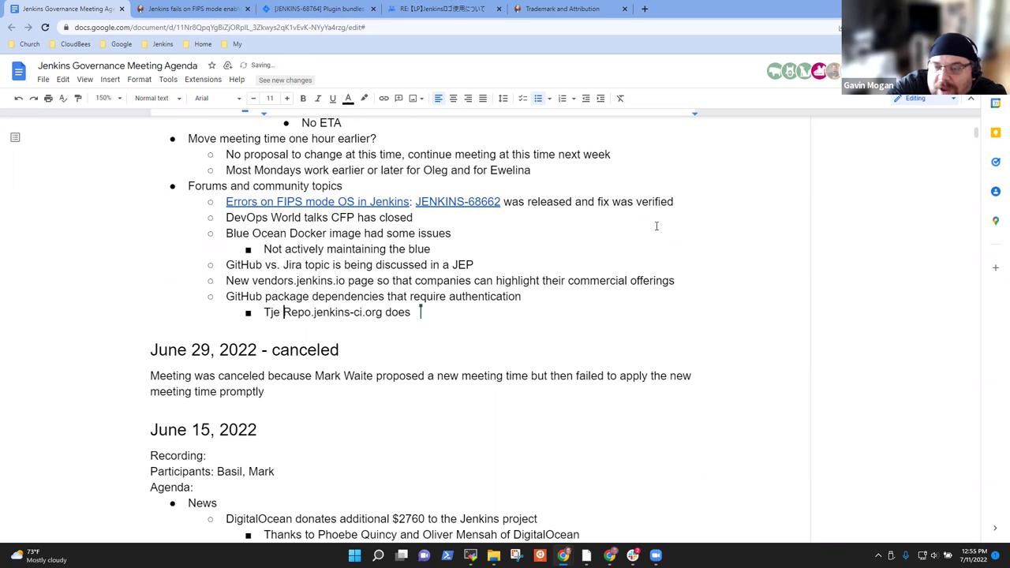
pyautogui.press('Delete')
pyautogui.press('BackSpace')
pyautogui.press('BackSpace')
pyautogui.press('BackSpace')
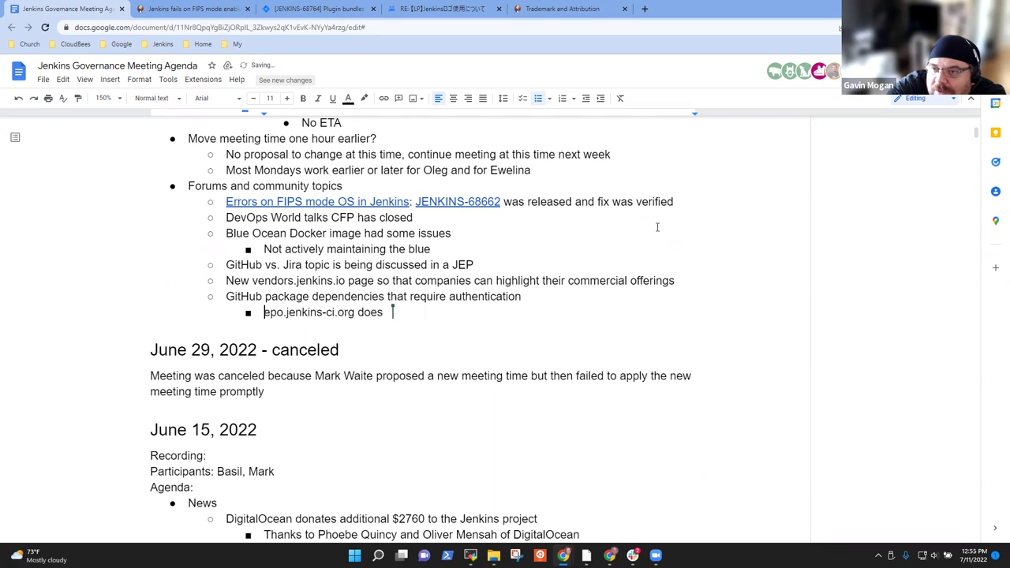
pyautogui.write('The')
pyautogui.press('Delete')
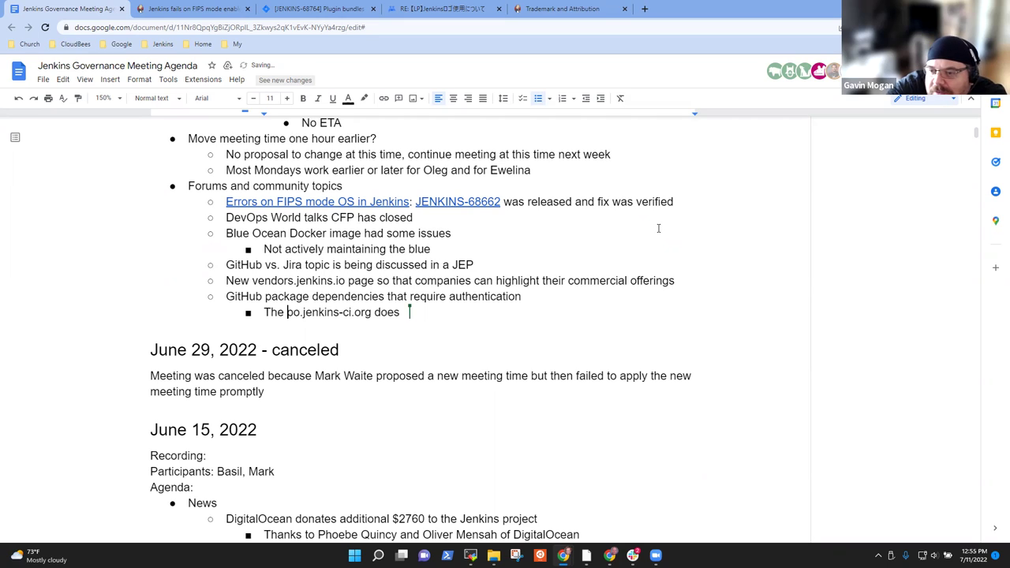
pyautogui.write('re')
pyautogui.press('End')
pyautogui.press('BackSpace')
pyautogui.press('BackSpace')
pyautogui.press('BackSpace')
pyautogui.press('BackSpace')
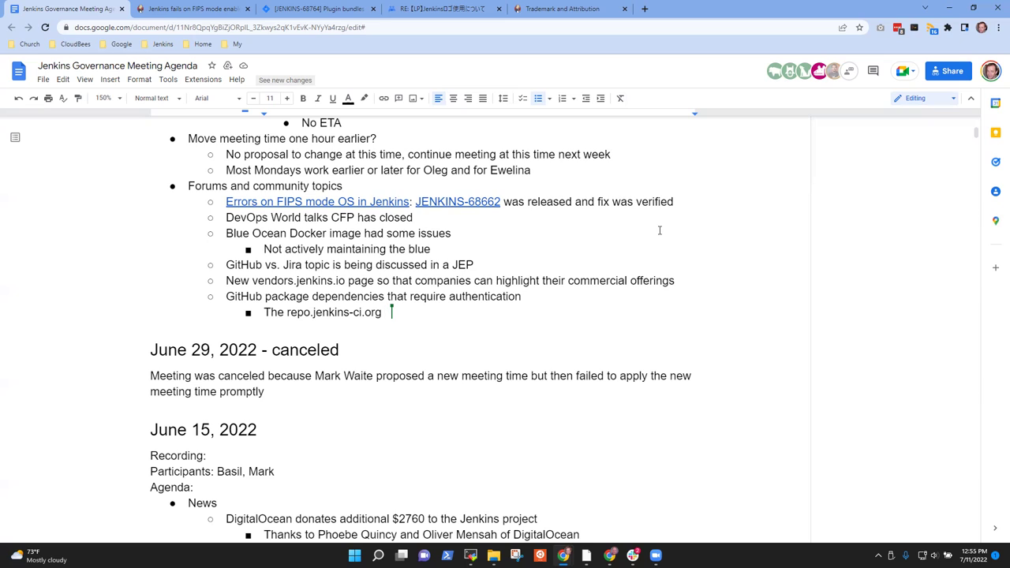
# Complete the nested repo.jenkins-ci.org bullet with 'content does not require authentication'.
pyautogui.write('content is')
pyautogui.press('BackSpace')
pyautogui.press('BackSpace')
pyautogui.press('BackSpace')
pyautogui.write('does not ')
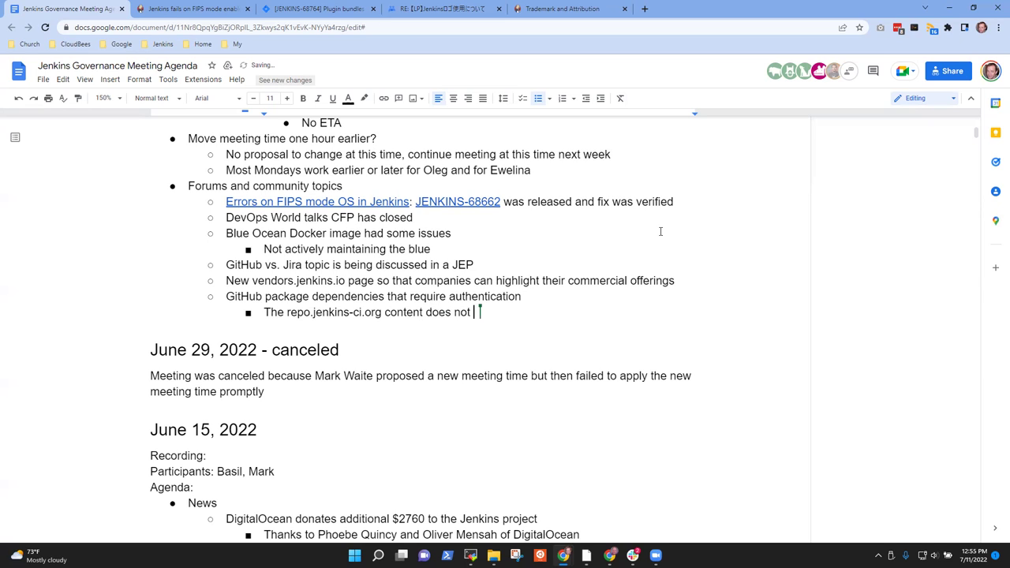
pyautogui.write('require authentication')
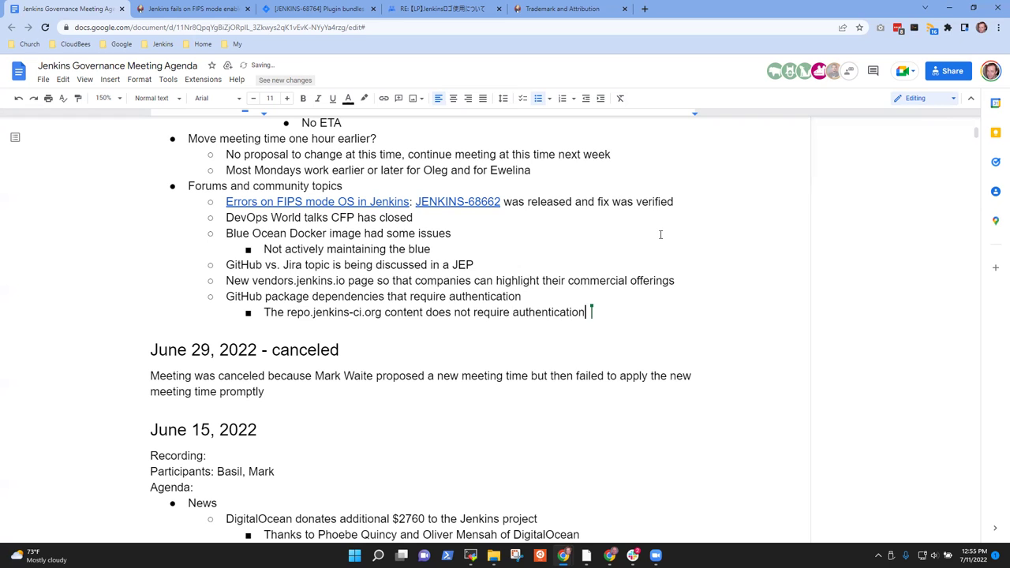
# Add a nested bullet below it reading 'If we allow GitHub package dependencies, then we need to authenticate during build'.
pyautogui.press('Return')
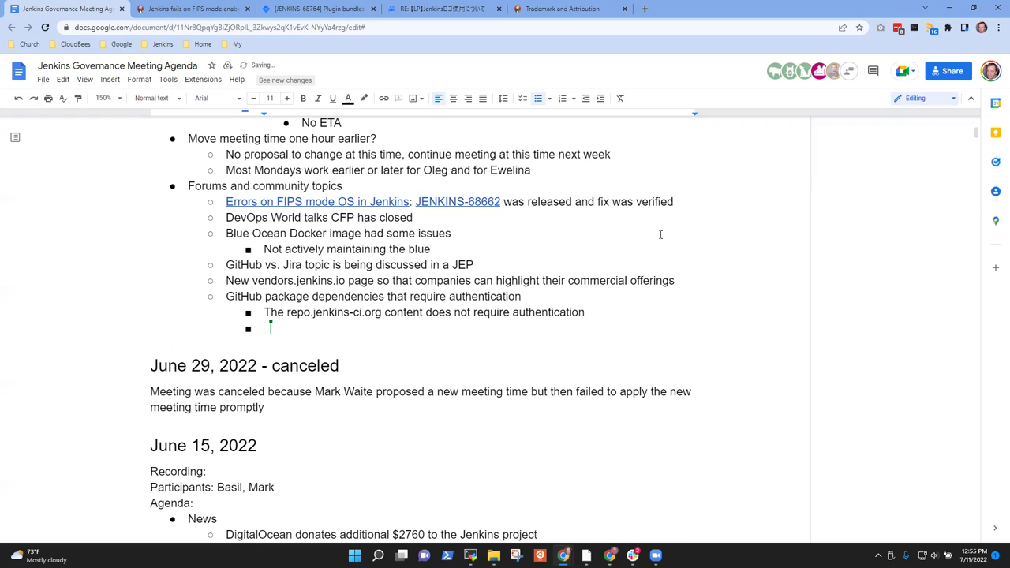
pyautogui.write('If we ')
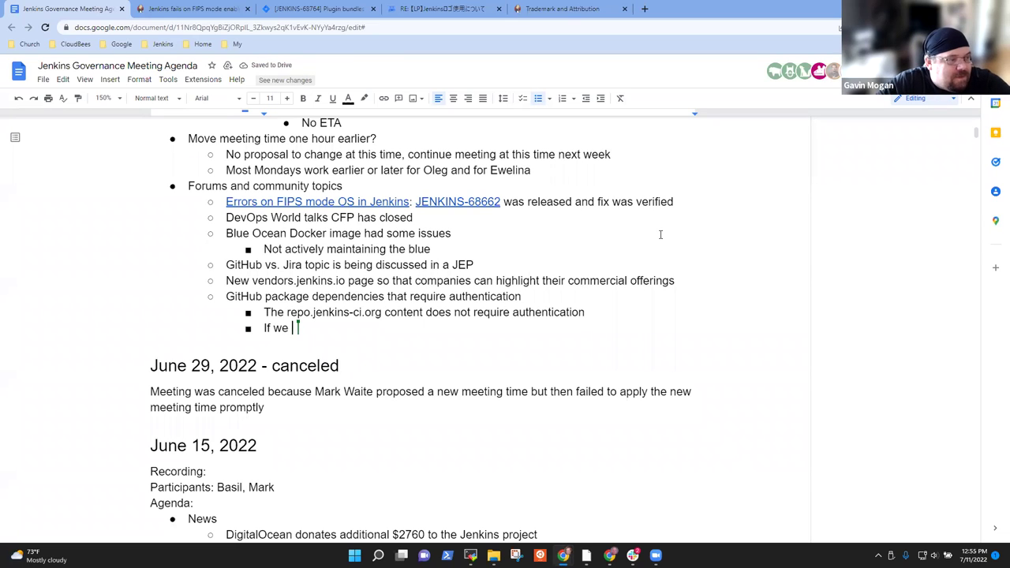
pyautogui.write('allow GitHub package dependencies, then we need to authenticate during build')
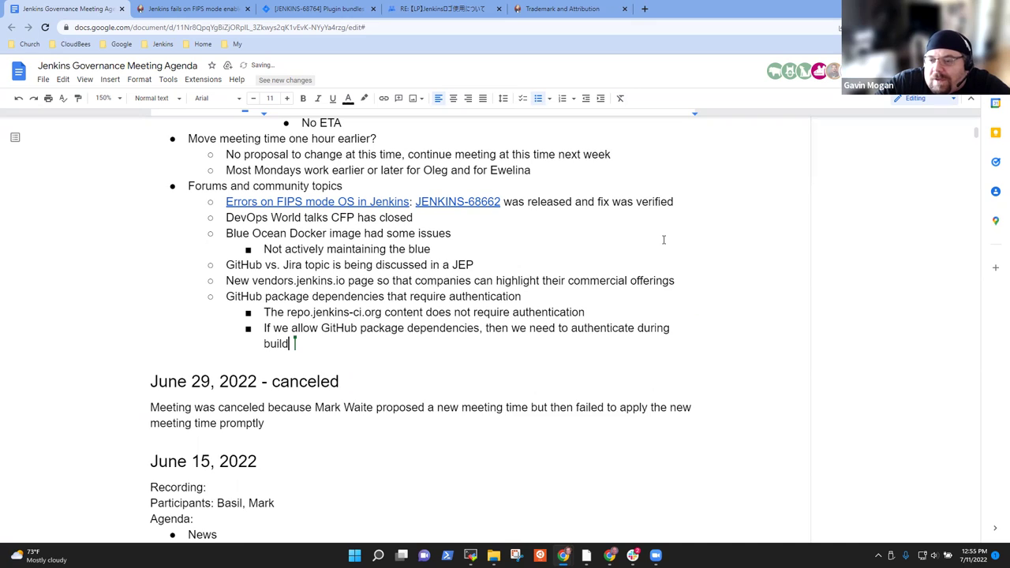
# Replace 'we need to' with 'builds must' in the nested bullet about allowing GitHub package dependencies.
pyautogui.press('Up')
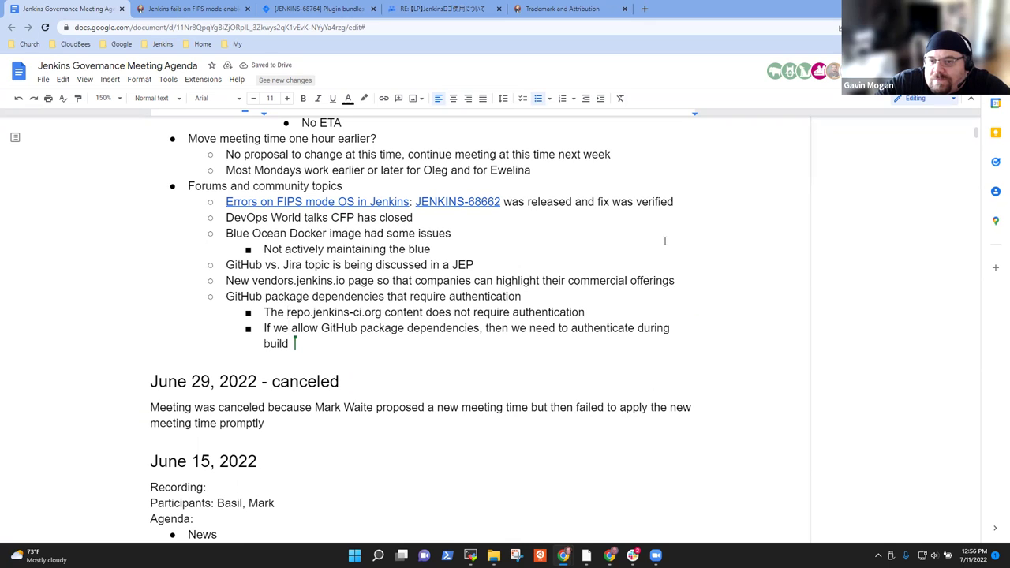
pyautogui.press('Up')
pyautogui.hotkey('ctrl', 'Right')
pyautogui.hotkey('ctrl', 'Right')
pyautogui.hotkey('ctrl', 'Right')
pyautogui.press('Down')
pyautogui.hotkey('ctrl', 'Right')
pyautogui.hotkey('ctrl', 'Right')
pyautogui.hotkey('ctrl', 'Right')
pyautogui.write('builds must')
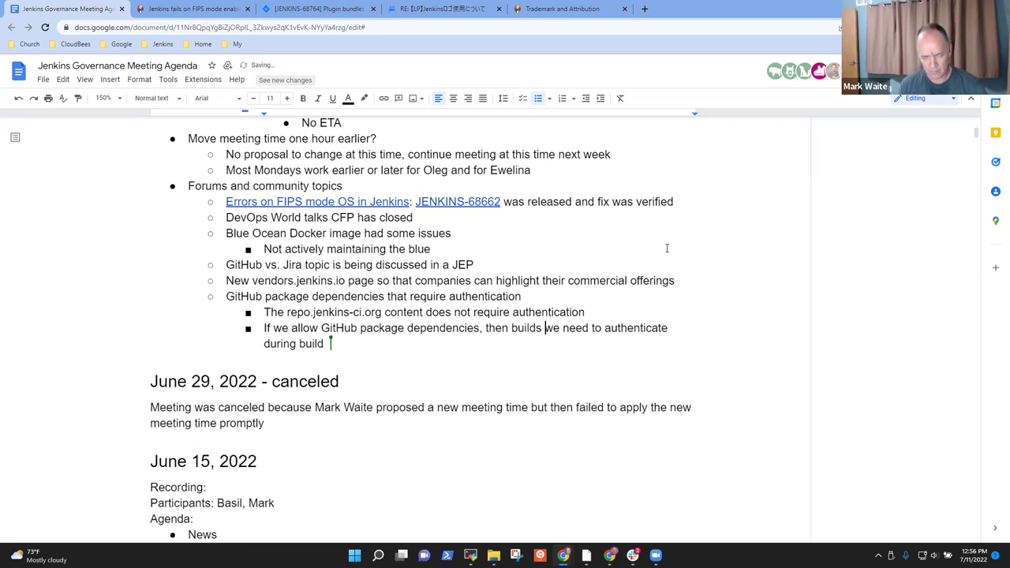
pyautogui.hotkey('ctrl', 'shift', 'Right')
pyautogui.hotkey('ctrl', 'shift', 'Right')
pyautogui.hotkey('ctrl', 'shift', 'Right')
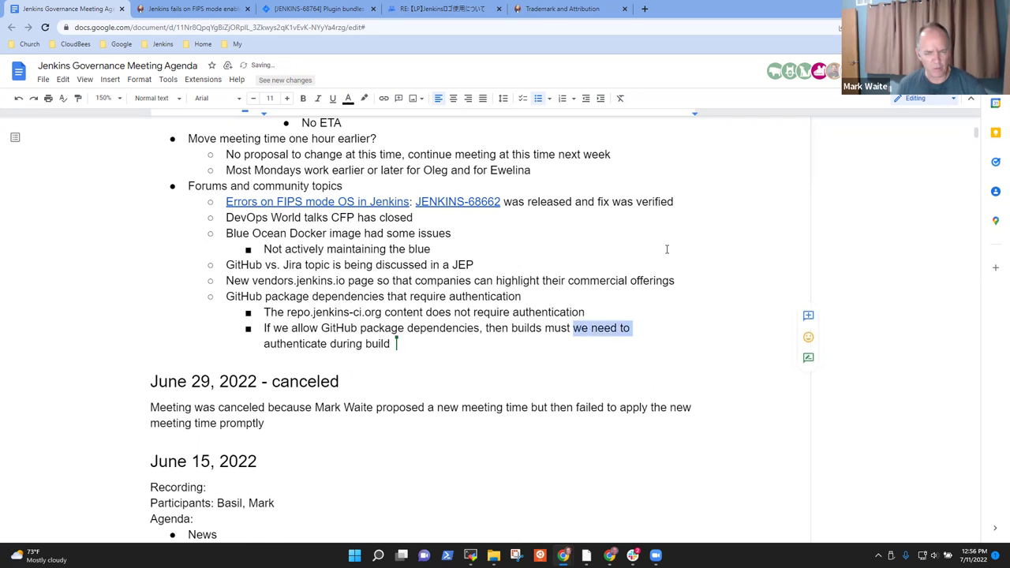
pyautogui.press('Delete')
# Remove 'during build' from the end of the nested bullet about allowing GitHub package dependencies.
pyautogui.hotkey('ctrl', 'Right')
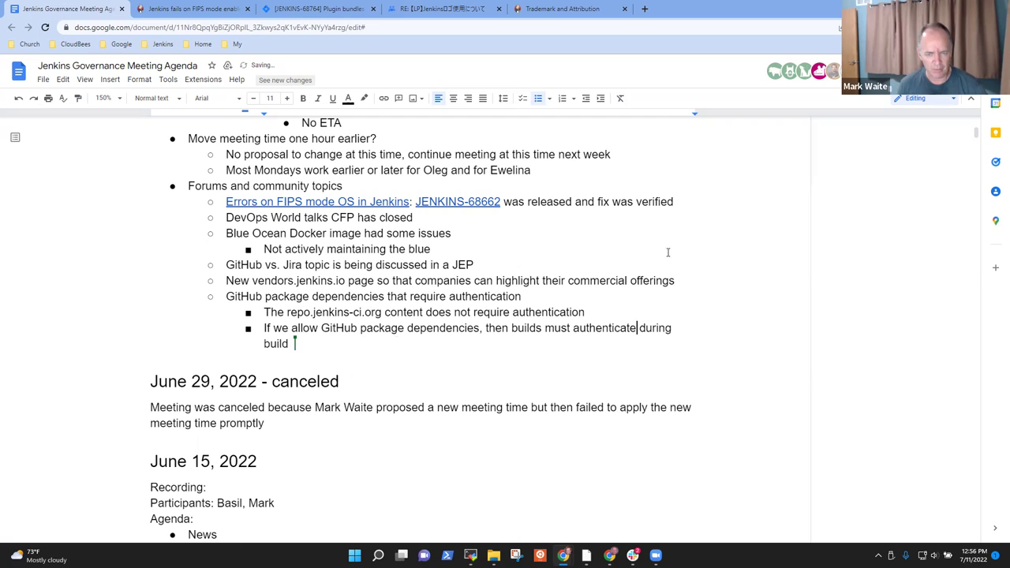
pyautogui.hotkey('ctrl', 'shift', 'Right')
pyautogui.hotkey('ctrl', 'shift', 'Right')
pyautogui.press('Delete')
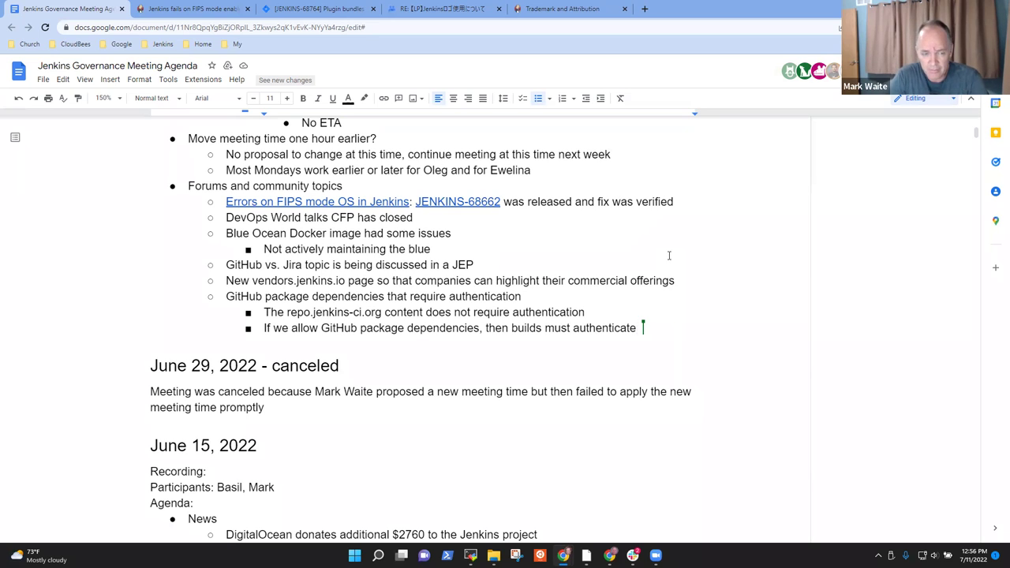
# Complete the nested bullet under the Blue Ocean Docker image item to read 'Not actively maintaining the blue ocean Docker container image'.
pyautogui.press('Up')
pyautogui.press('Up')
pyautogui.press('Up')
pyautogui.press('Up')
pyautogui.press('Up')
pyautogui.write('ocean Docker con')
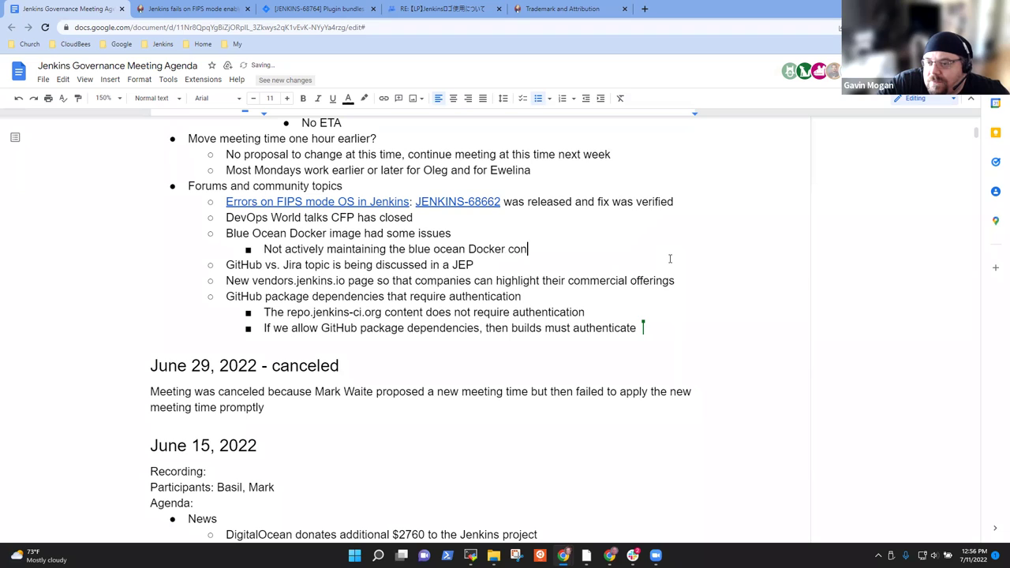
pyautogui.write('tainer ins')
pyautogui.press('BackSpace')
pyautogui.press('BackSpace')
pyautogui.write('mag')
pyautogui.press('BackSpace')
pyautogui.press('BackSpace')
pyautogui.press('BackSpace')
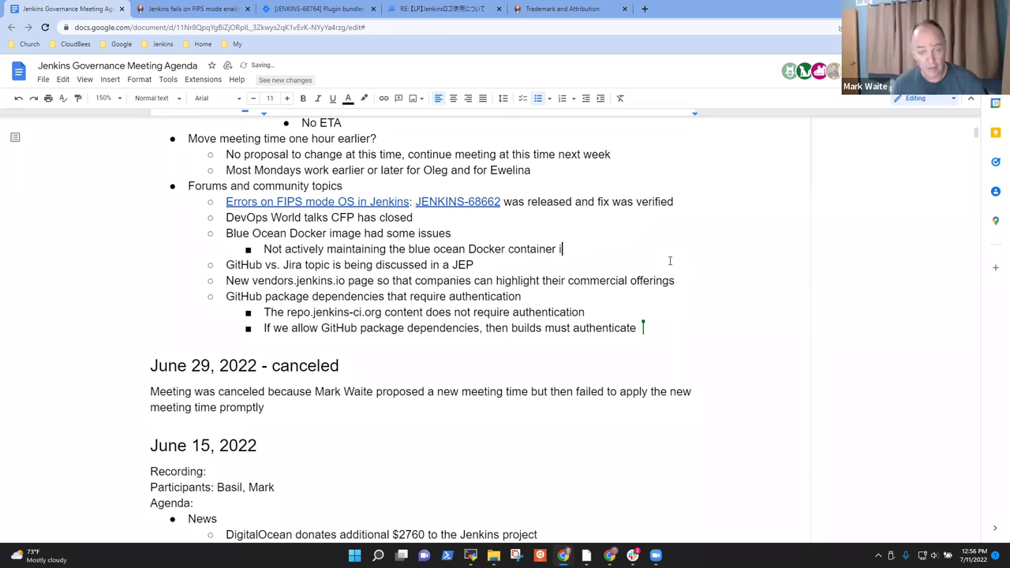
pyautogui.write('mage')
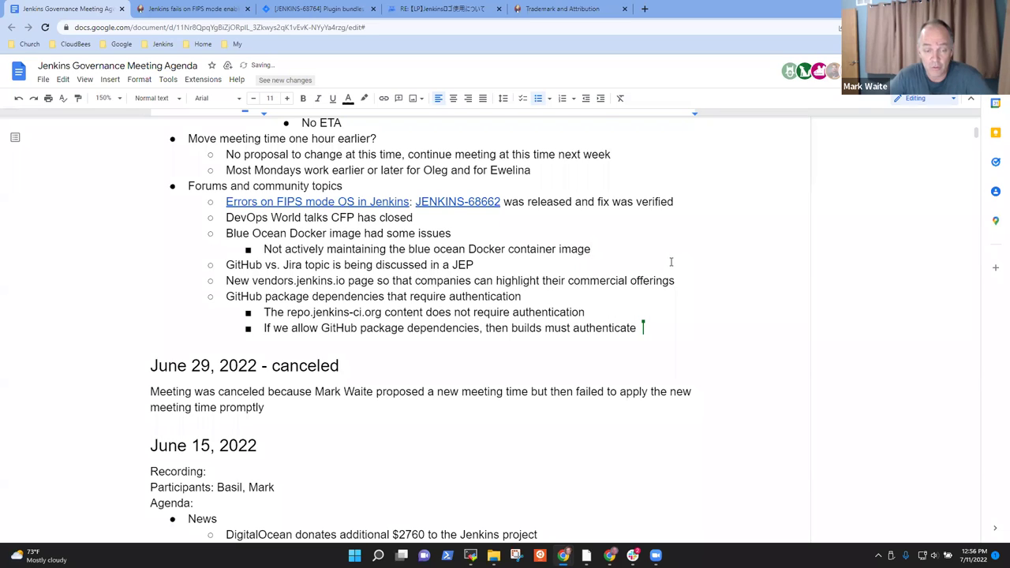